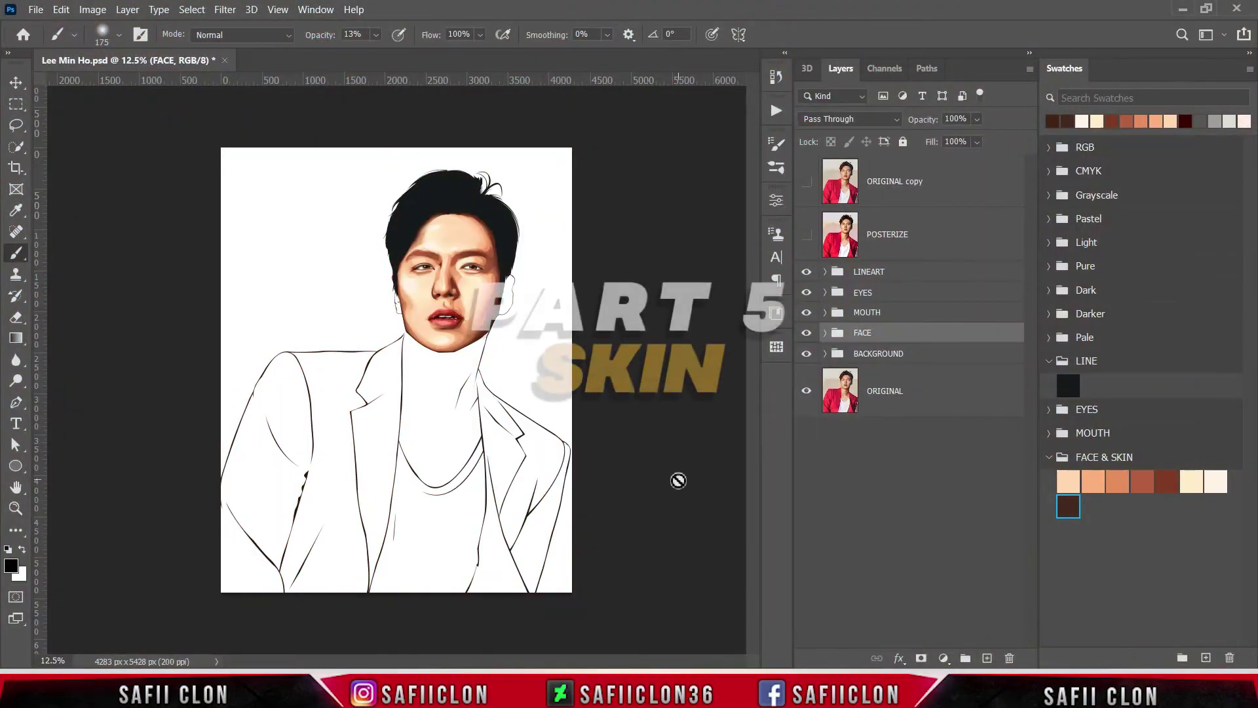
Zoom in on the portrait, select the BACKGROUND group, and bring up the Pen Tool flyout.
key(ctrl+plus)
key(ctrl+plus)
key(ctrl+plus)
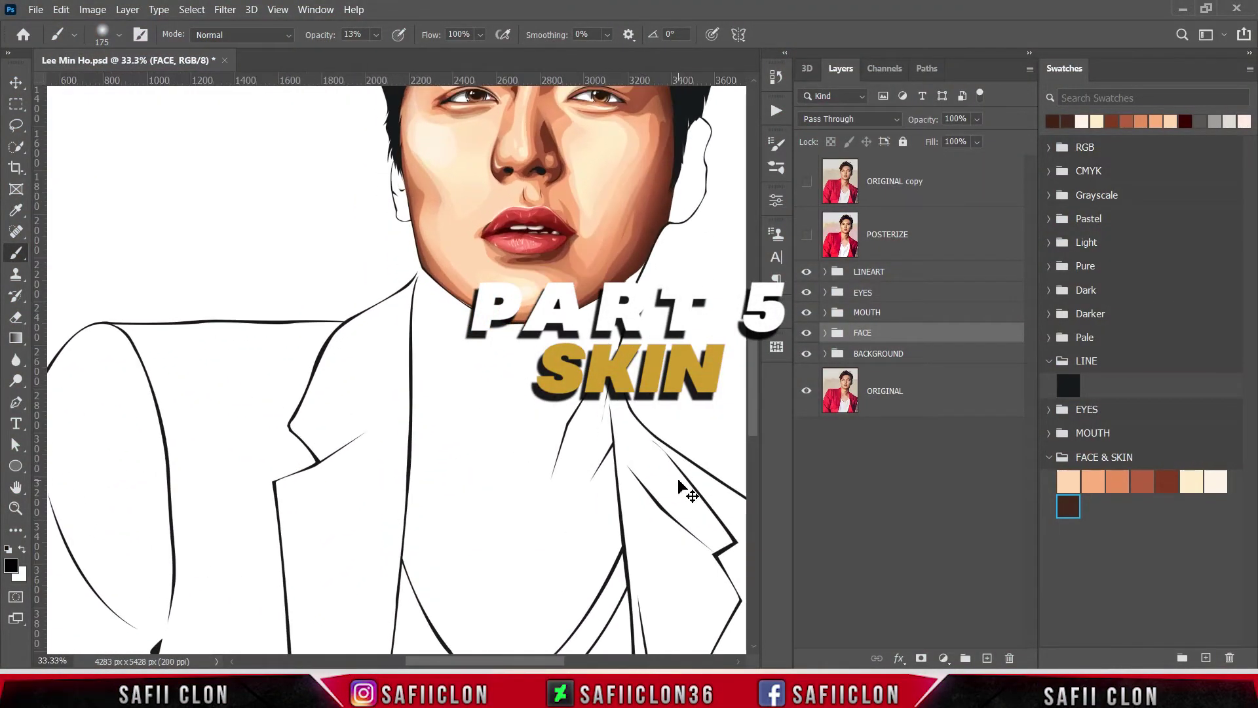
scroll(679, 486, up, 1)
scroll(679, 486, down, 1)
scroll(680, 486, down, 1)
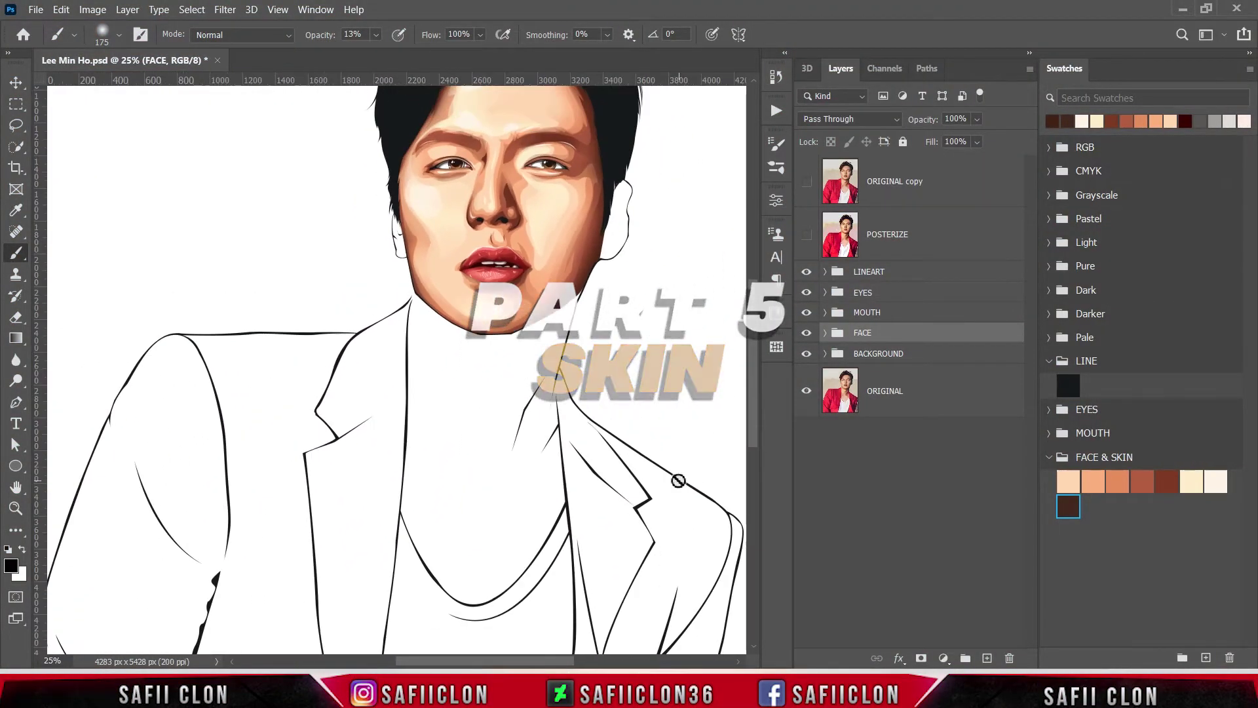
click(923, 357)
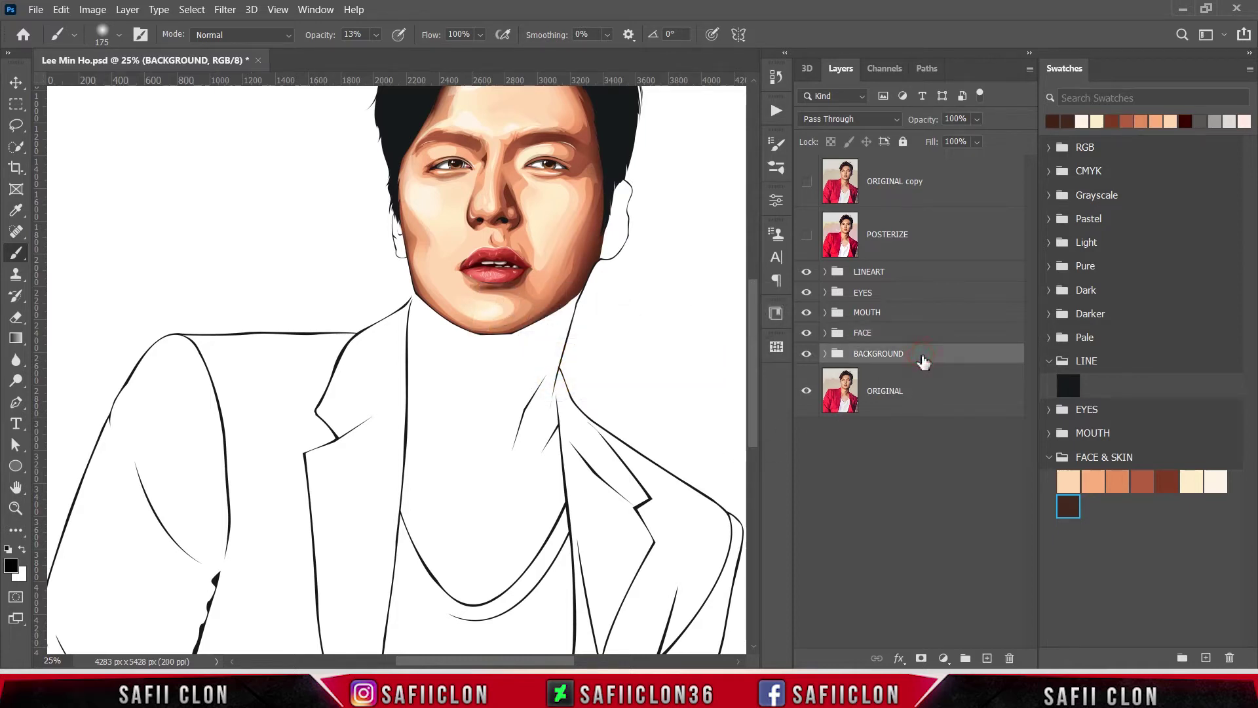
right_click(16, 402)
Choose the Pen Tool set to Shape mode with New Layer path operation.
click(78, 402)
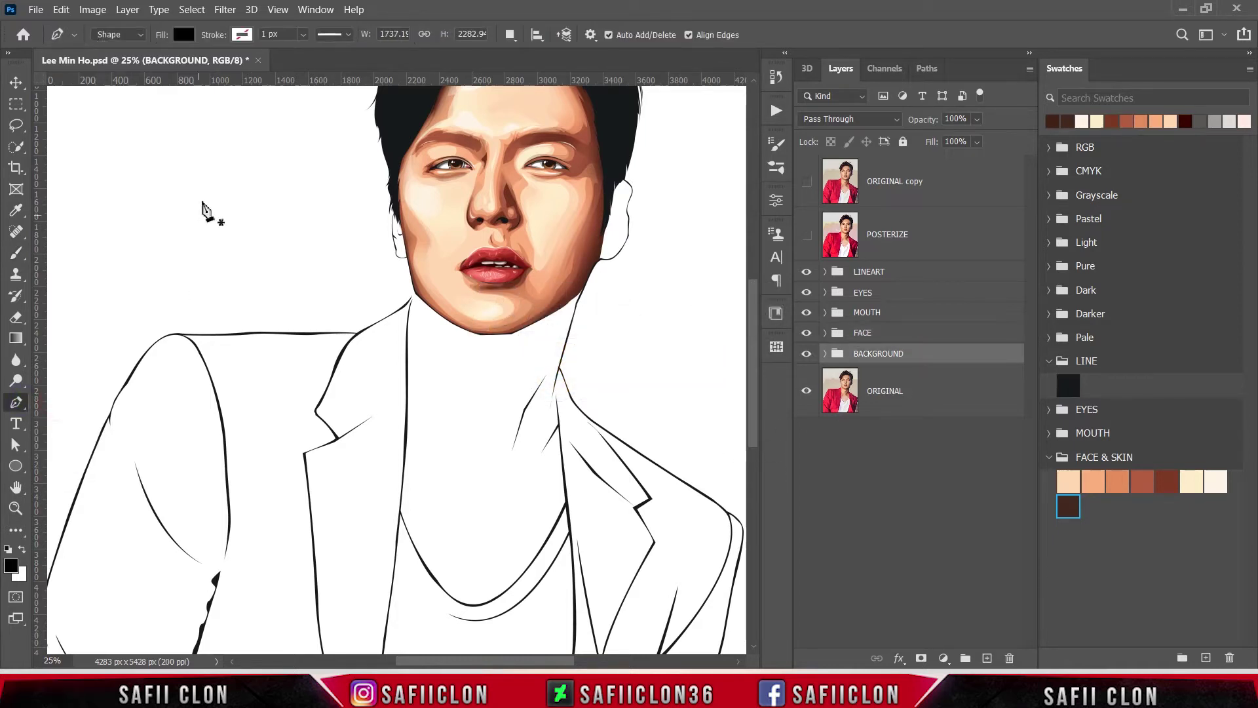
click(118, 34)
click(122, 51)
click(510, 34)
click(524, 53)
Using the POSTERIZE photo as a guide, start the neck shape at the jaw and trace down the neck.
scroll(496, 429, up, 1)
scroll(496, 429, up, 2)
scroll(517, 432, up, 1)
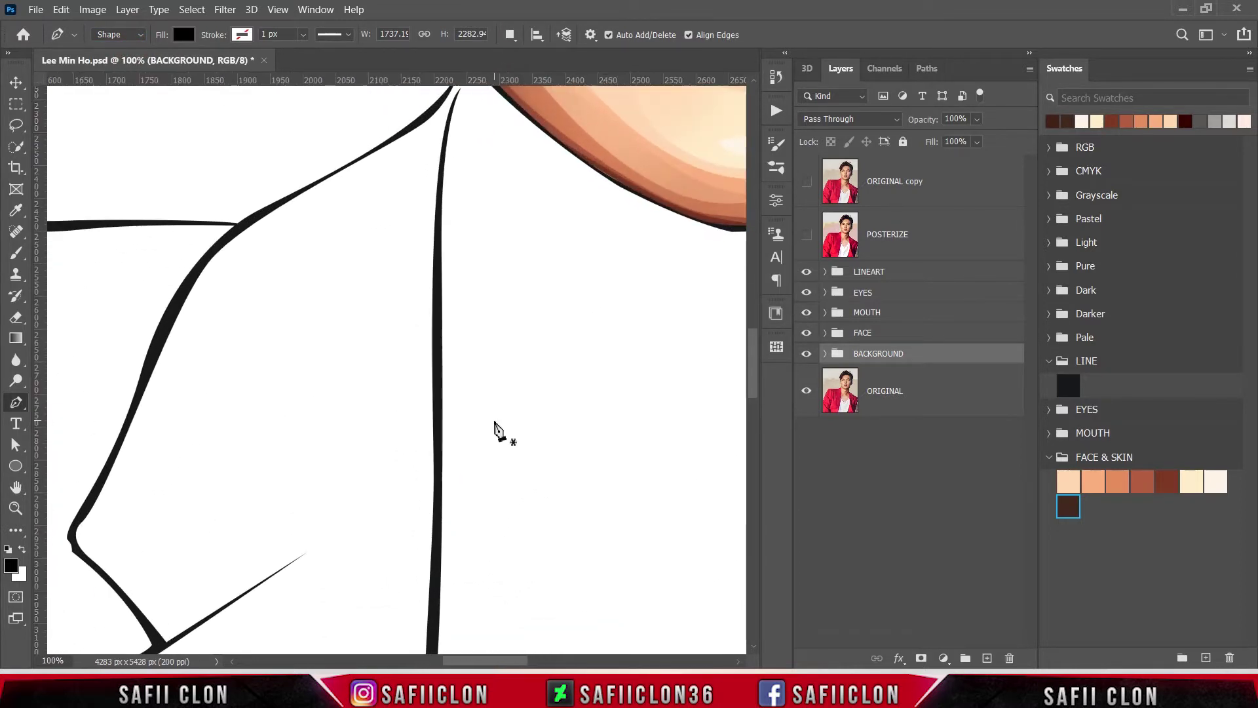
scroll(517, 367, up, 3)
scroll(472, 303, up, 1)
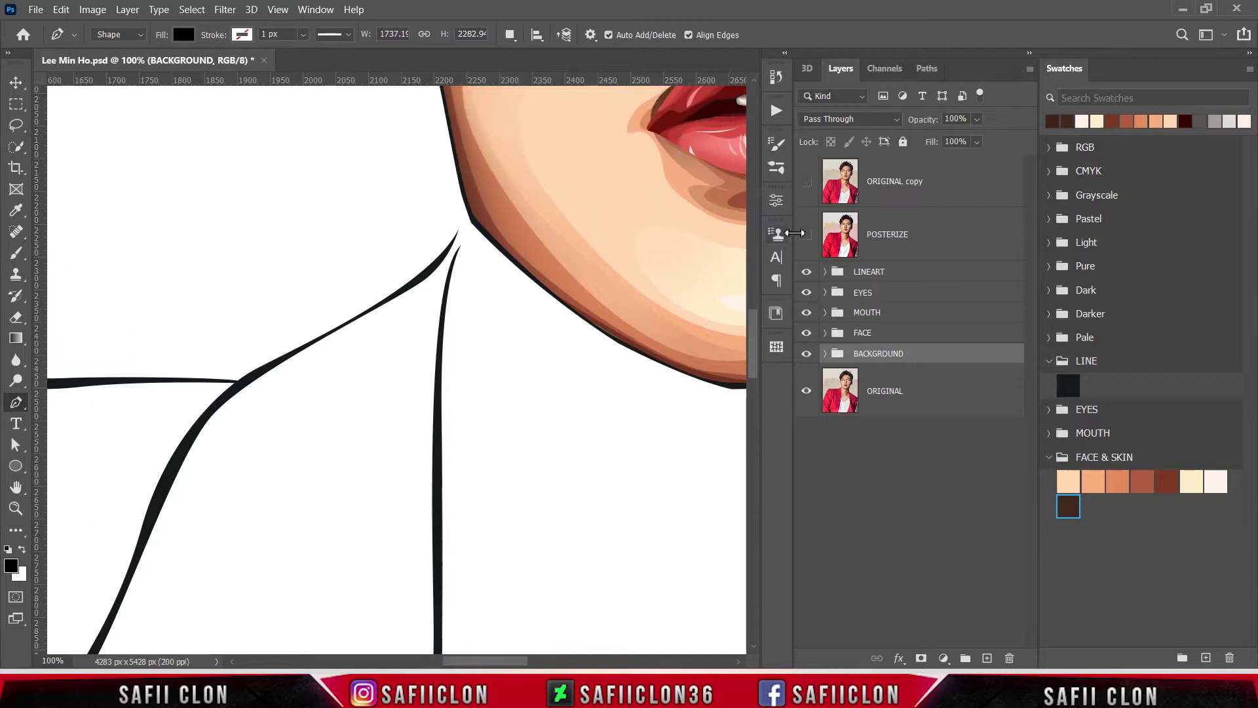
click(807, 235)
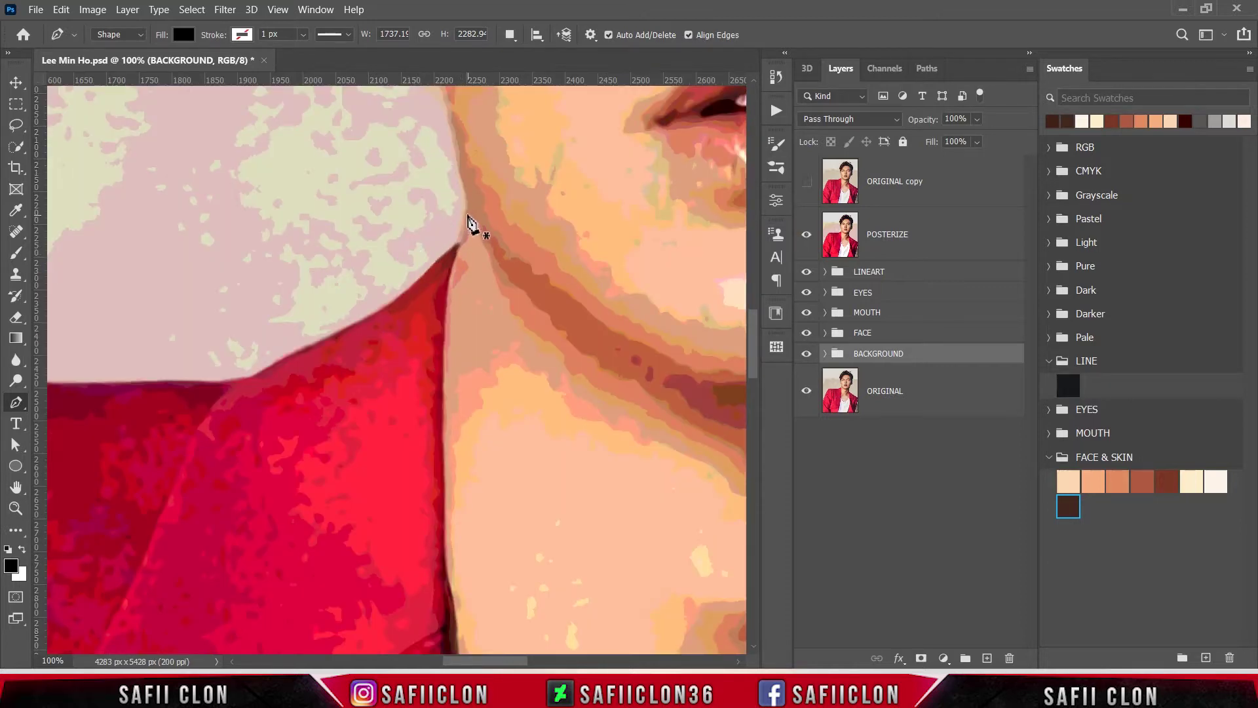
click(467, 203)
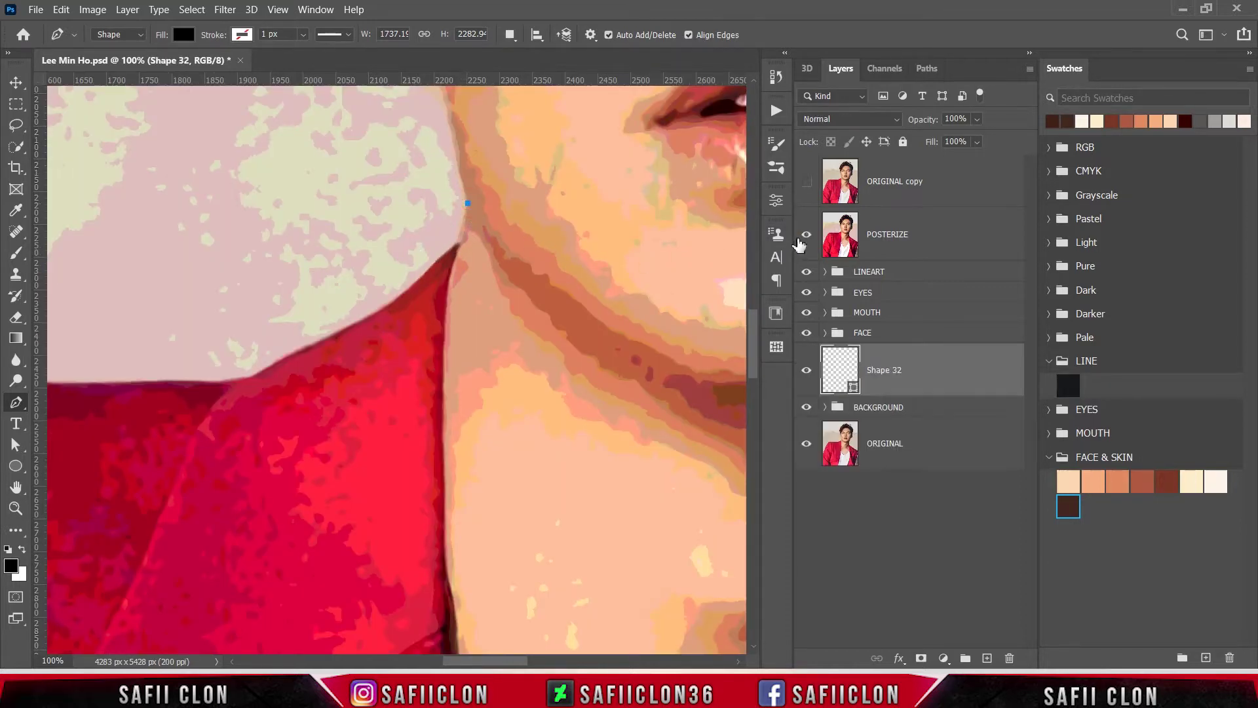
click(807, 234)
click(457, 255)
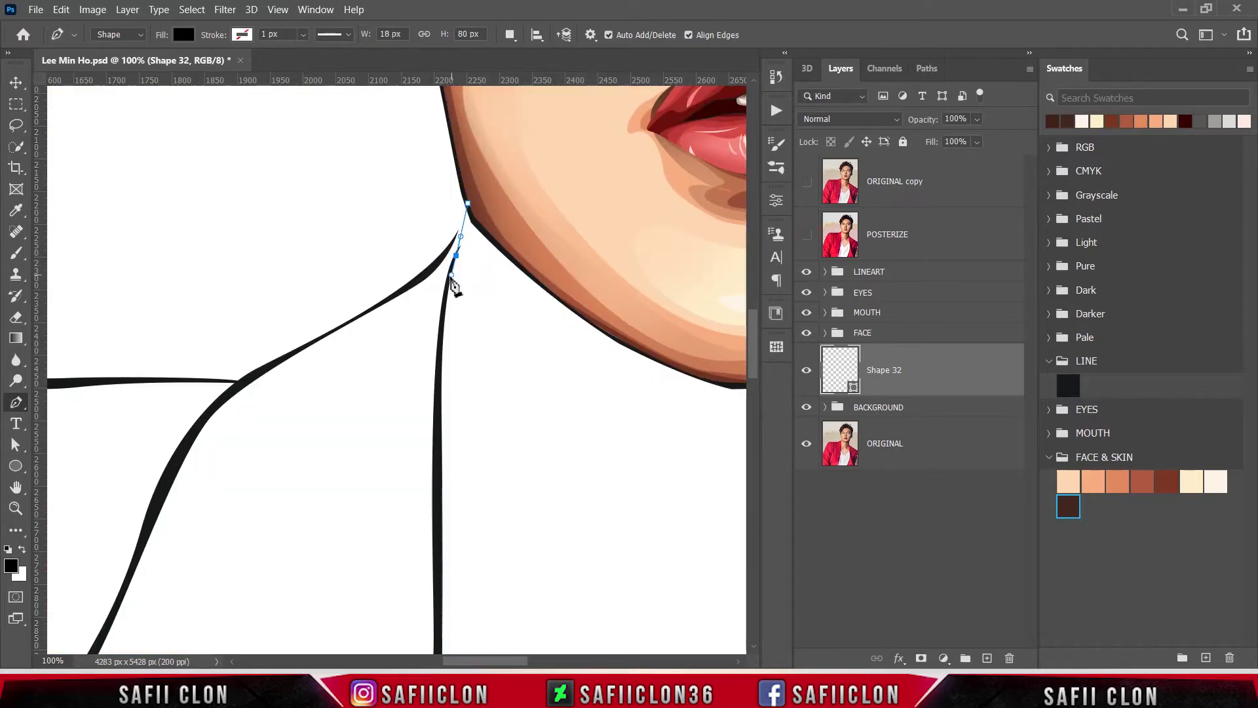
scroll(435, 406, down, 10)
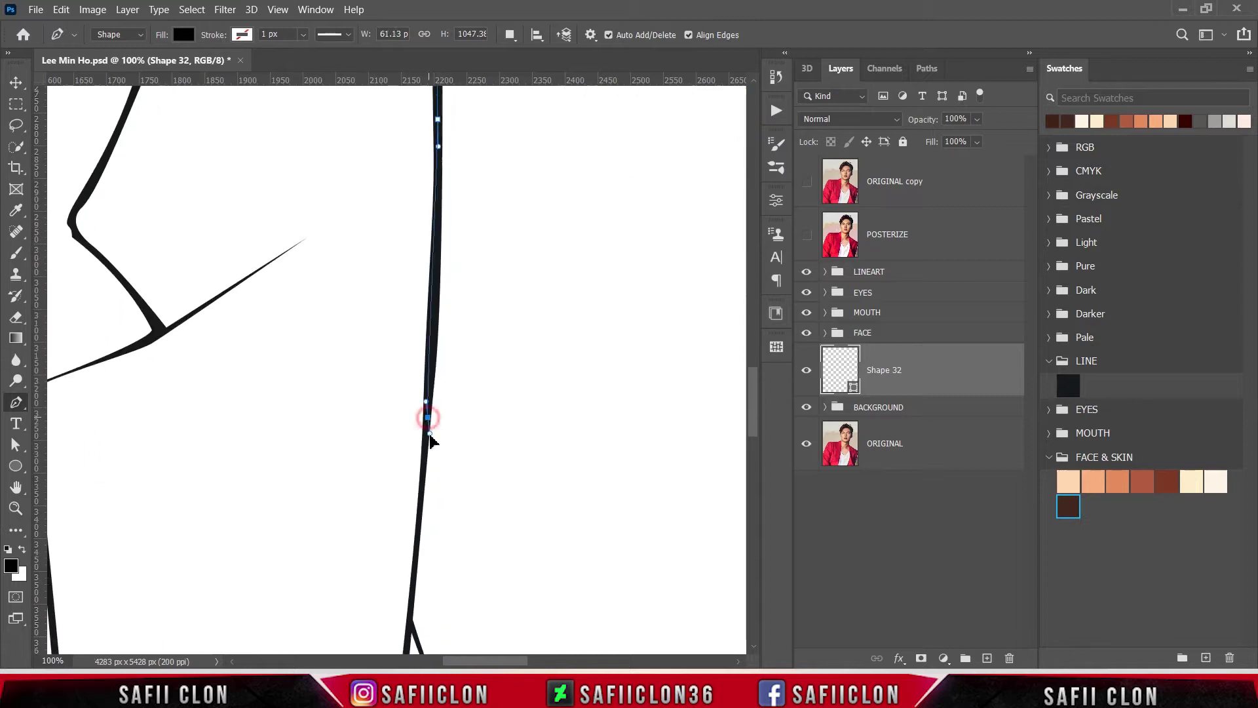
drag(427, 416, 424, 442)
scroll(426, 415, down, 5)
drag(411, 393, 420, 418)
Trace the neck outline along the collar and back up the right side.
scroll(419, 419, up, 1)
scroll(341, 498, down, 2)
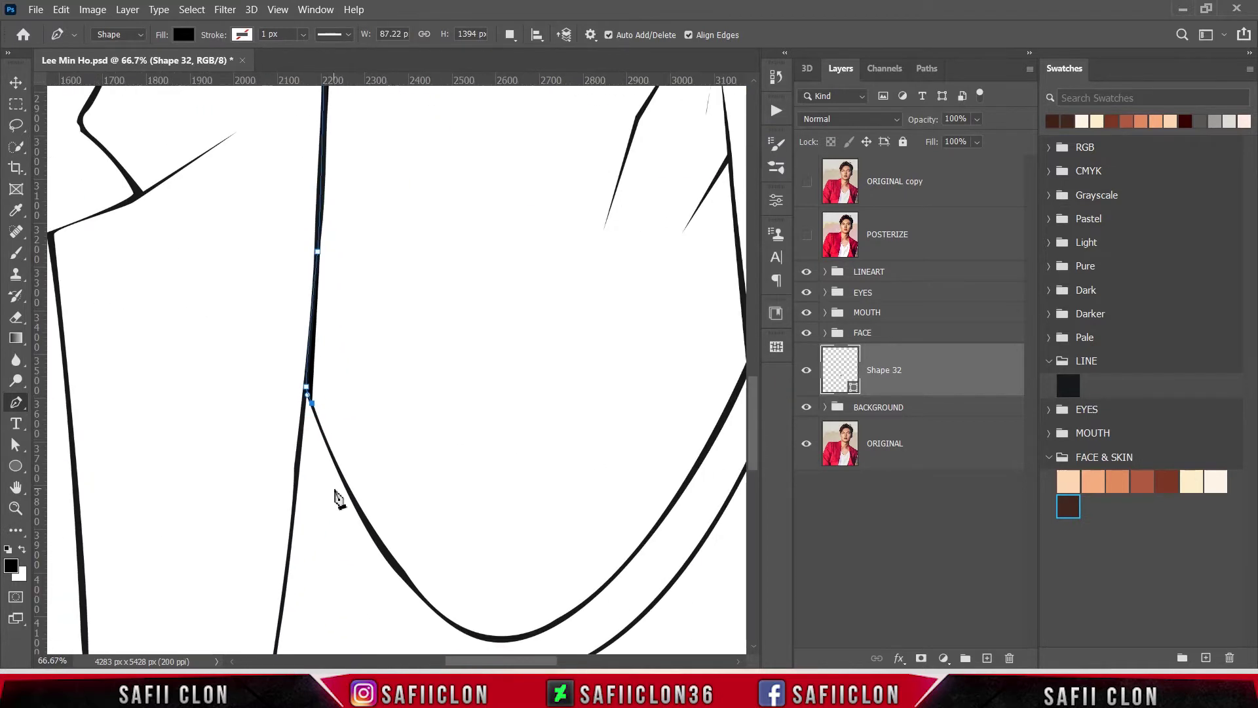
drag(355, 505, 372, 538)
click(424, 599)
drag(509, 640, 544, 631)
drag(648, 537, 696, 472)
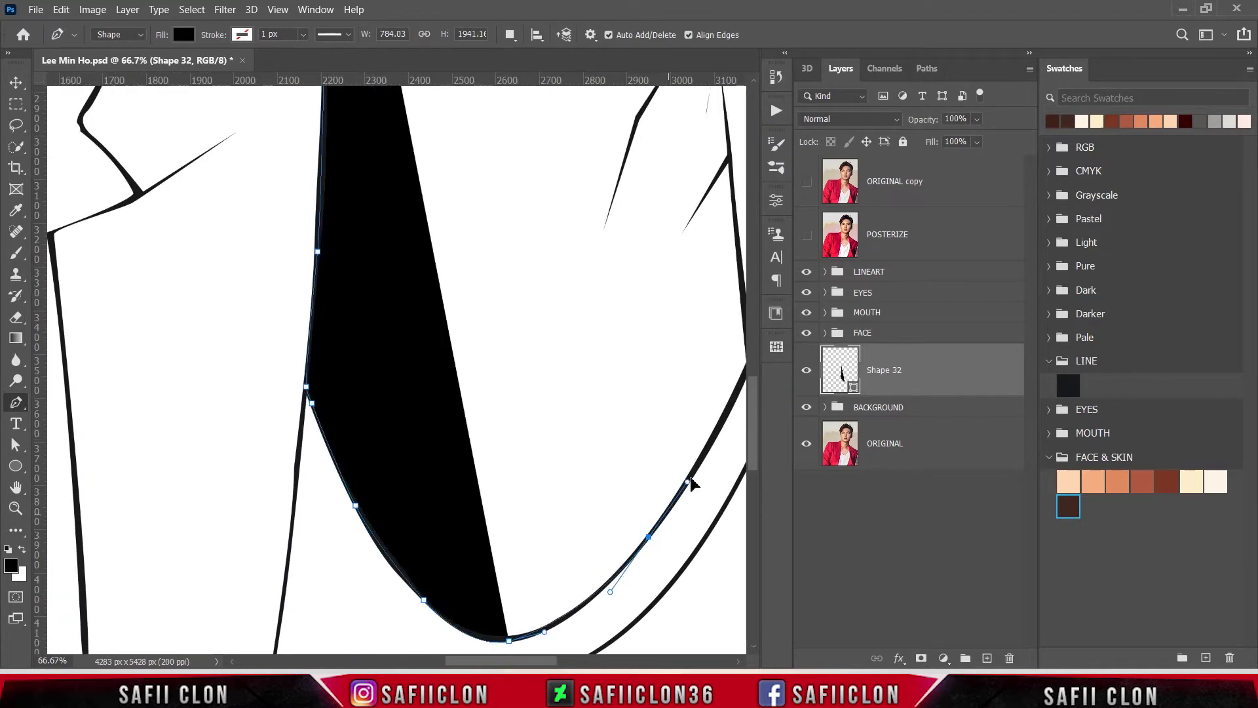
scroll(578, 653, right, 3)
click(553, 364)
scroll(551, 393, up, 3)
click(537, 410)
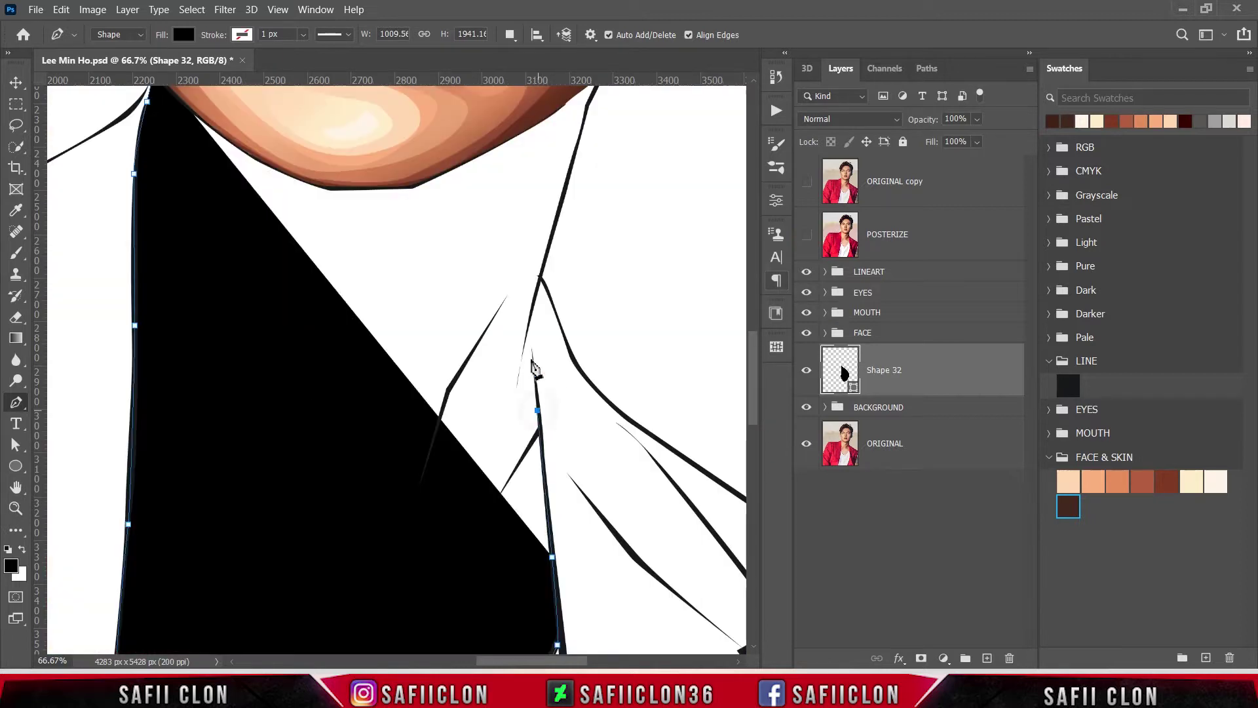
click(528, 315)
click(544, 265)
Run the neck outline across the chin and close it at the left jaw.
scroll(547, 275, up, 3)
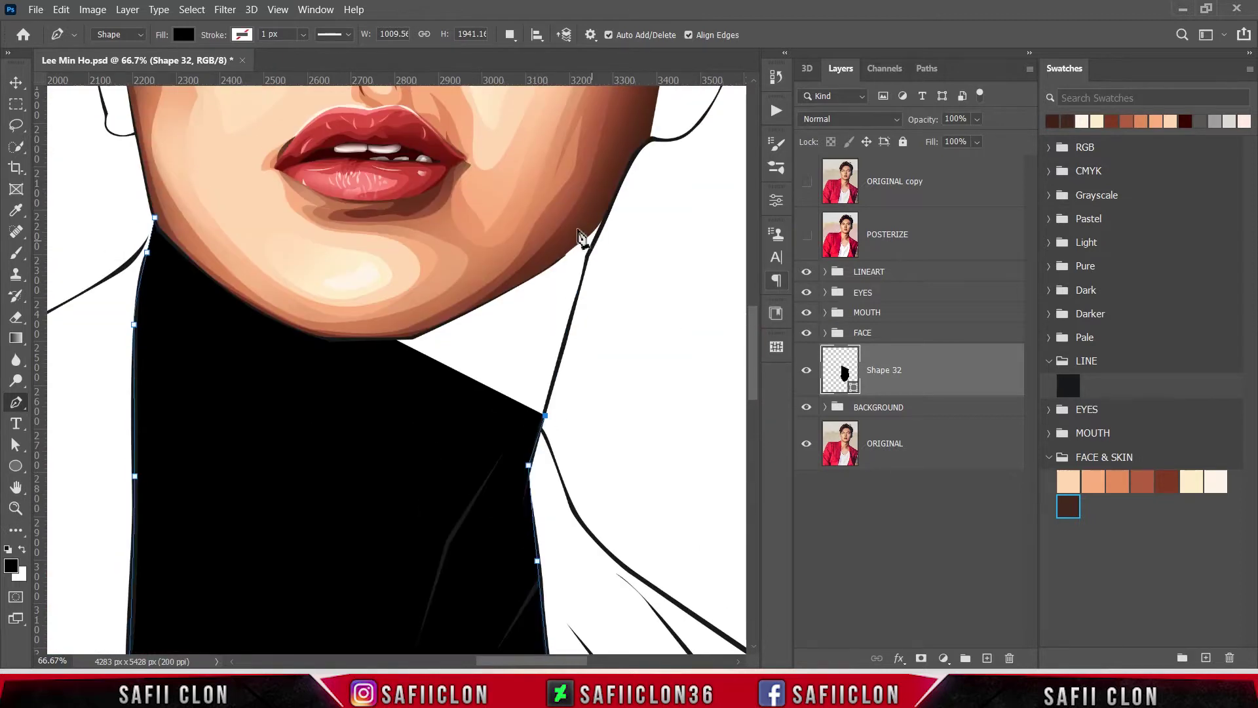
click(581, 283)
click(588, 258)
click(606, 215)
click(534, 190)
click(287, 223)
click(154, 217)
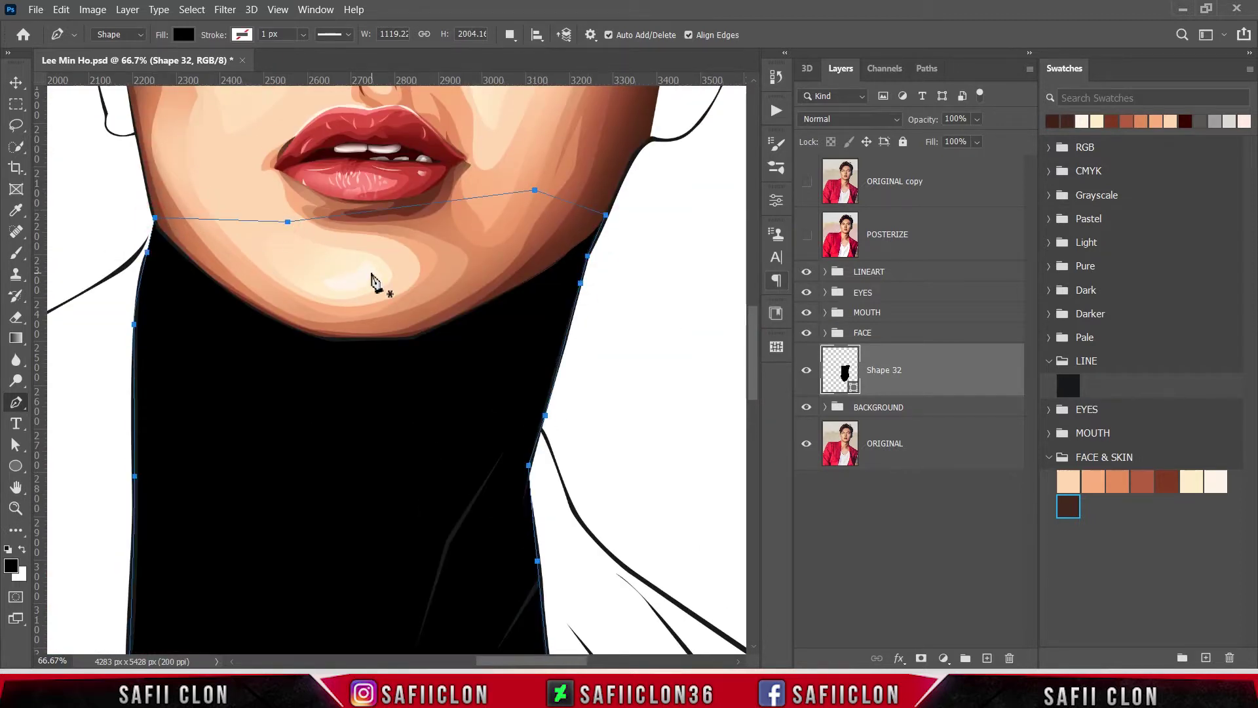
Zoom out and open the fill colour of the new Shape 32 neck layer.
key(ctrl+minus)
key(ctrl+minus)
scroll(328, 262, down, 3)
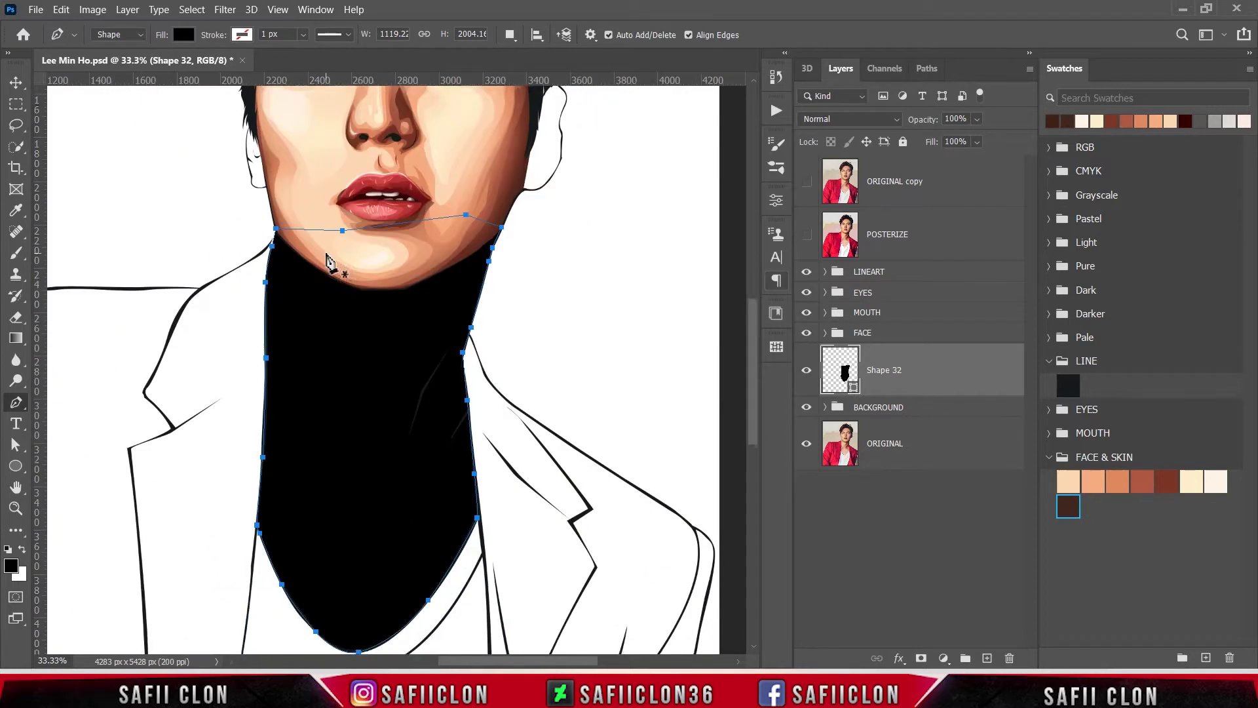
scroll(332, 261, down, 2)
double_click(845, 374)
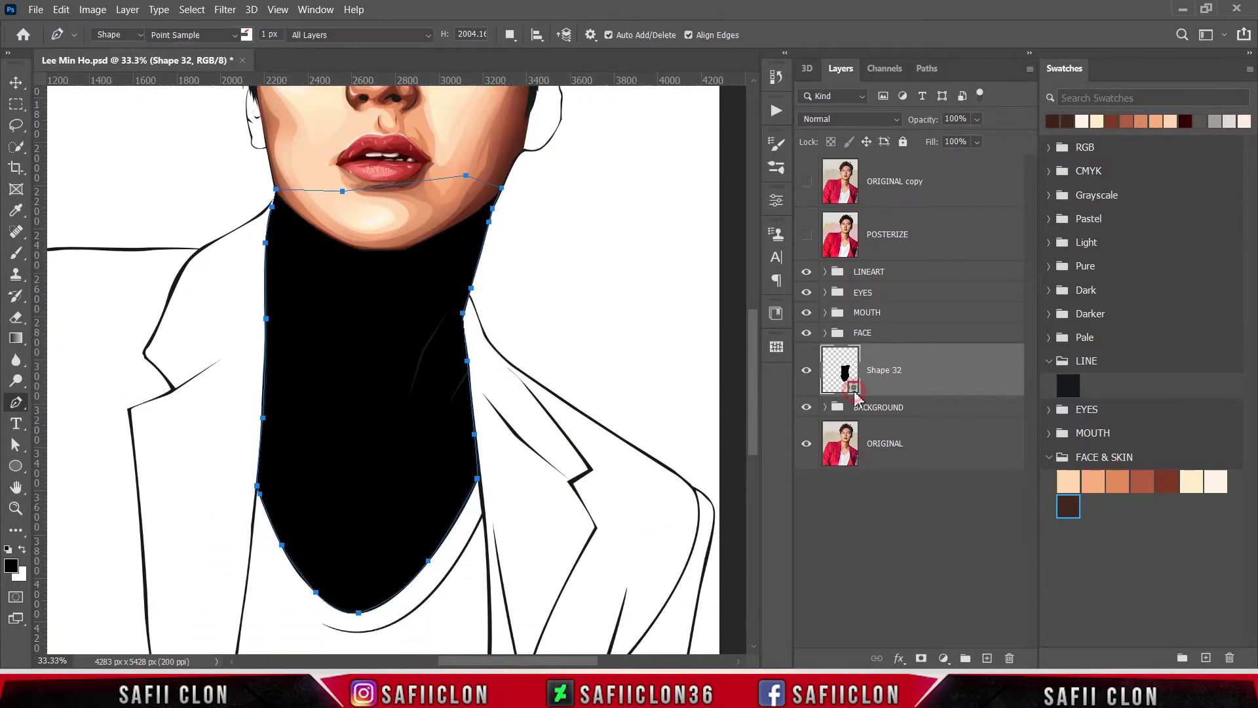
Fill the Shape 32 neck with the pale skin swatch fcd6b2.
click(1073, 484)
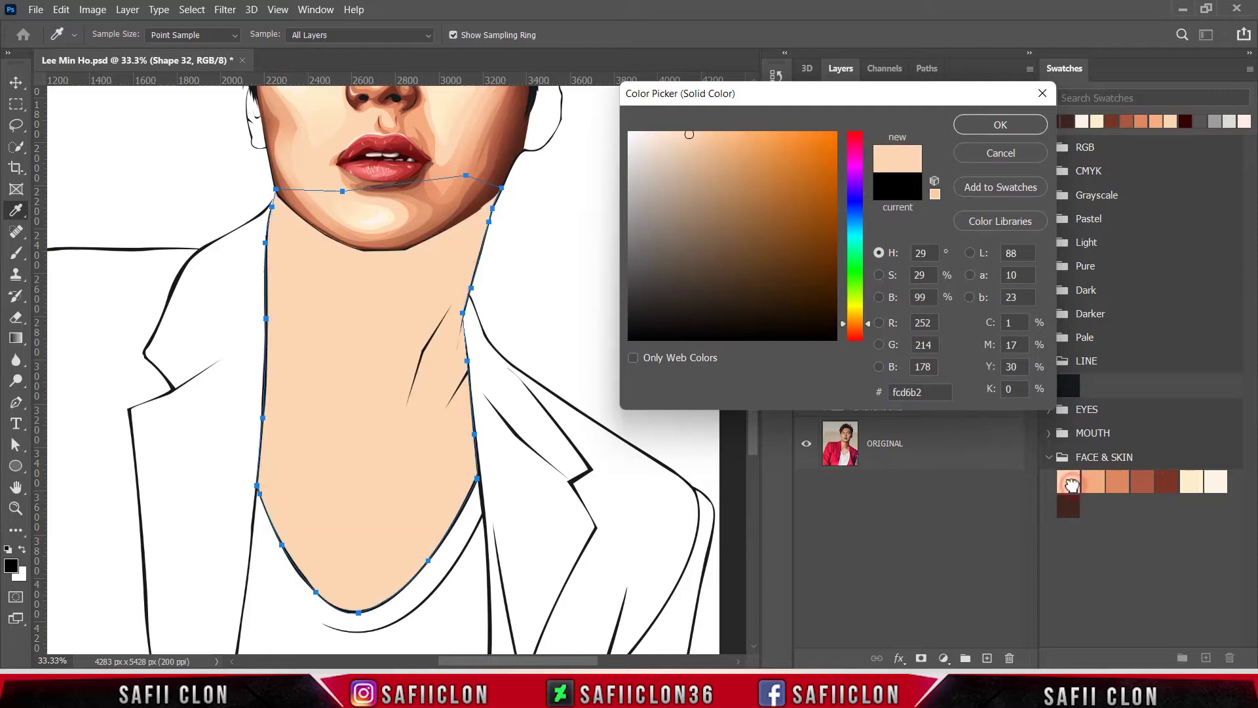
click(1000, 125)
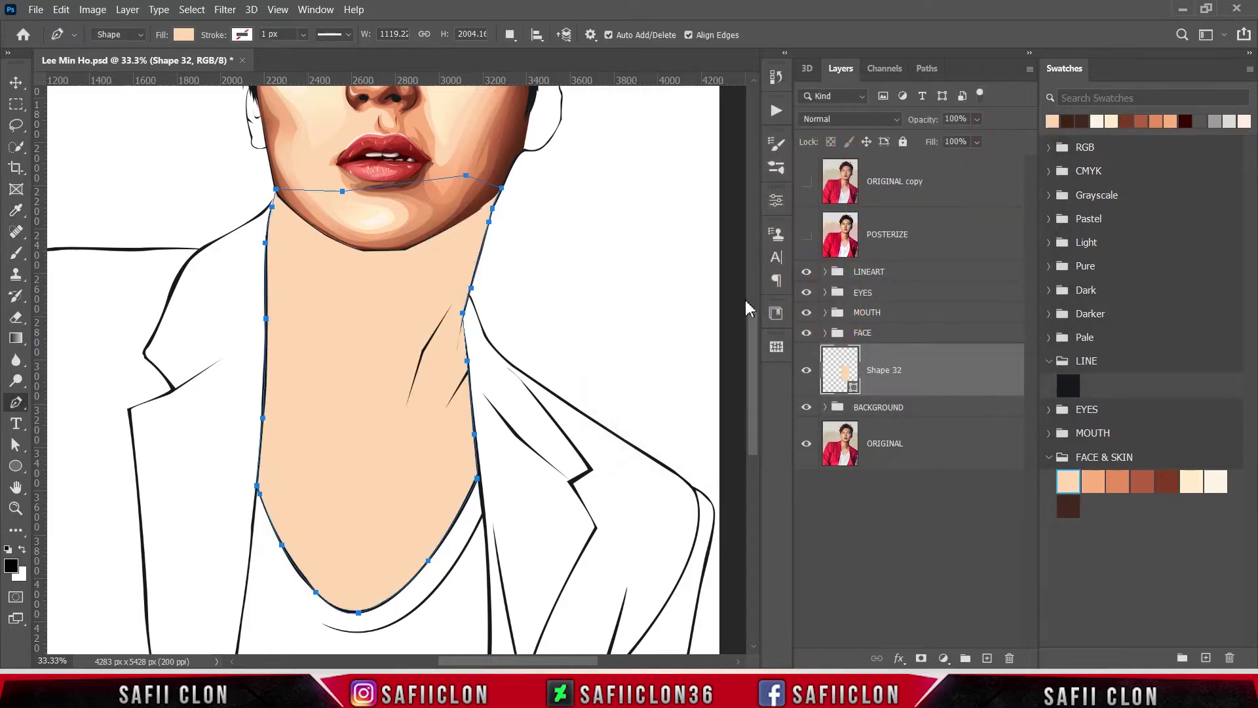
drag(756, 359, 757, 336)
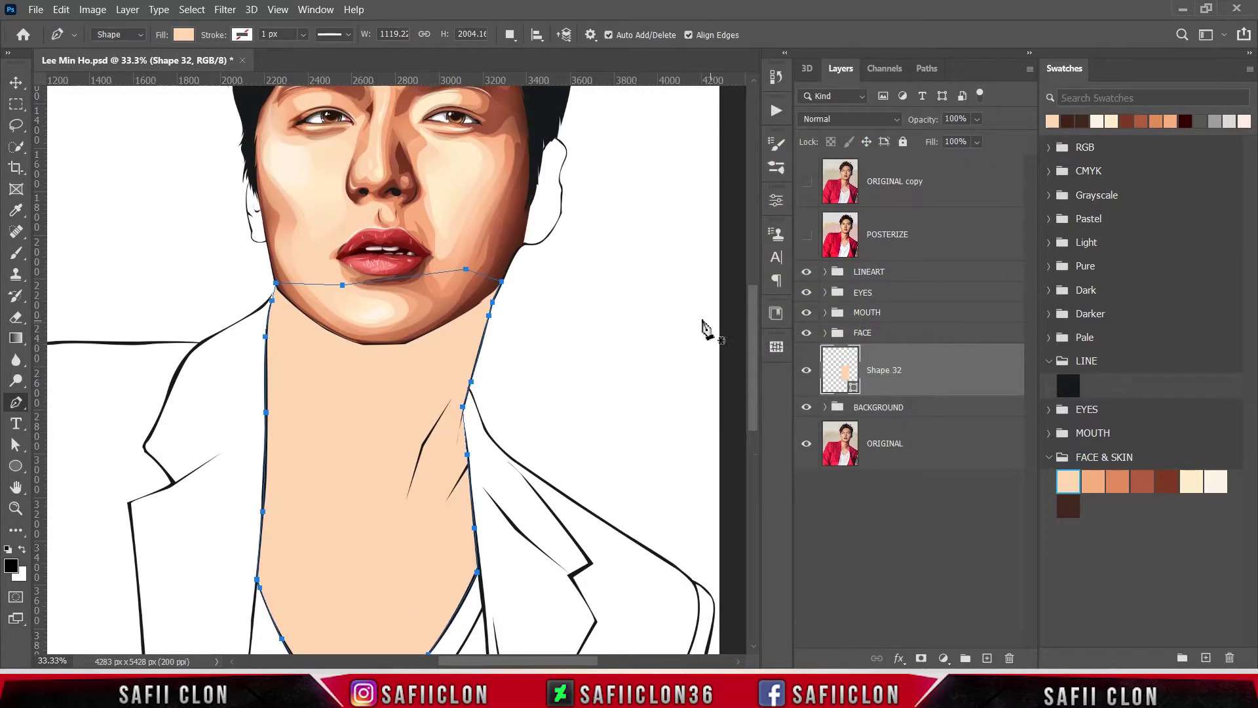
Set Path Operations to New Layer and show the POSTERIZE reference photo.
click(509, 35)
click(534, 51)
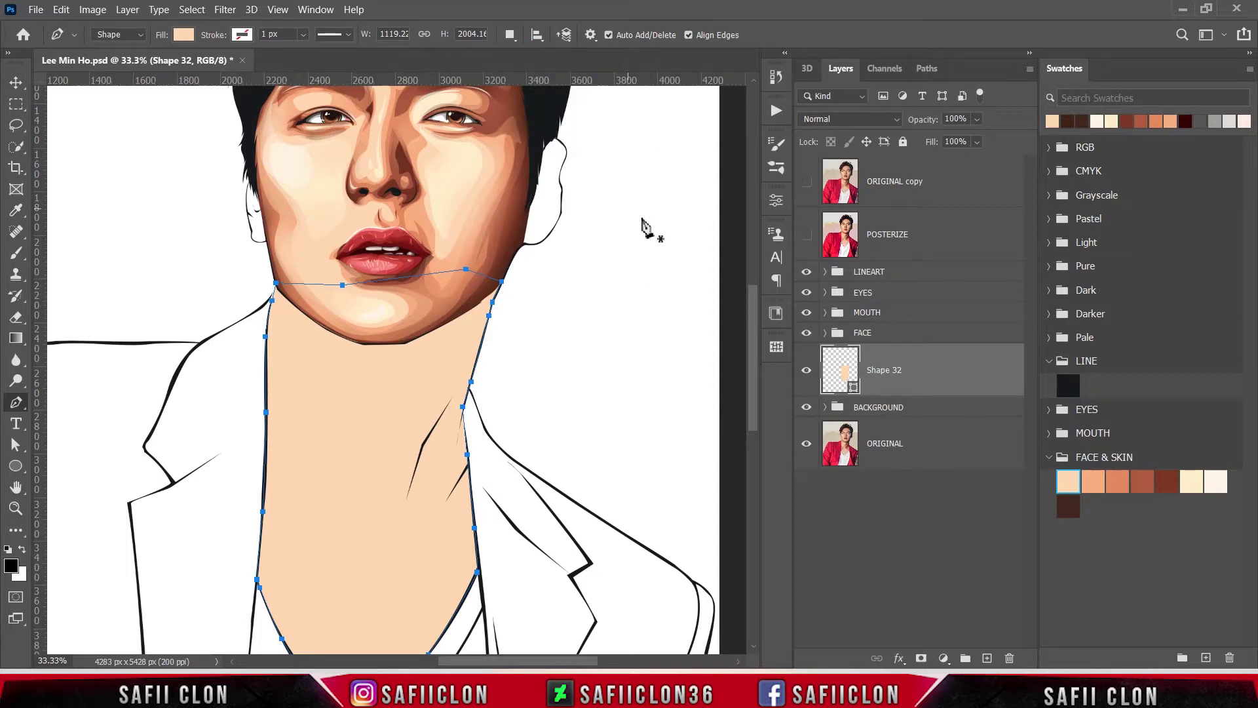
click(807, 234)
scroll(632, 379, down, 3)
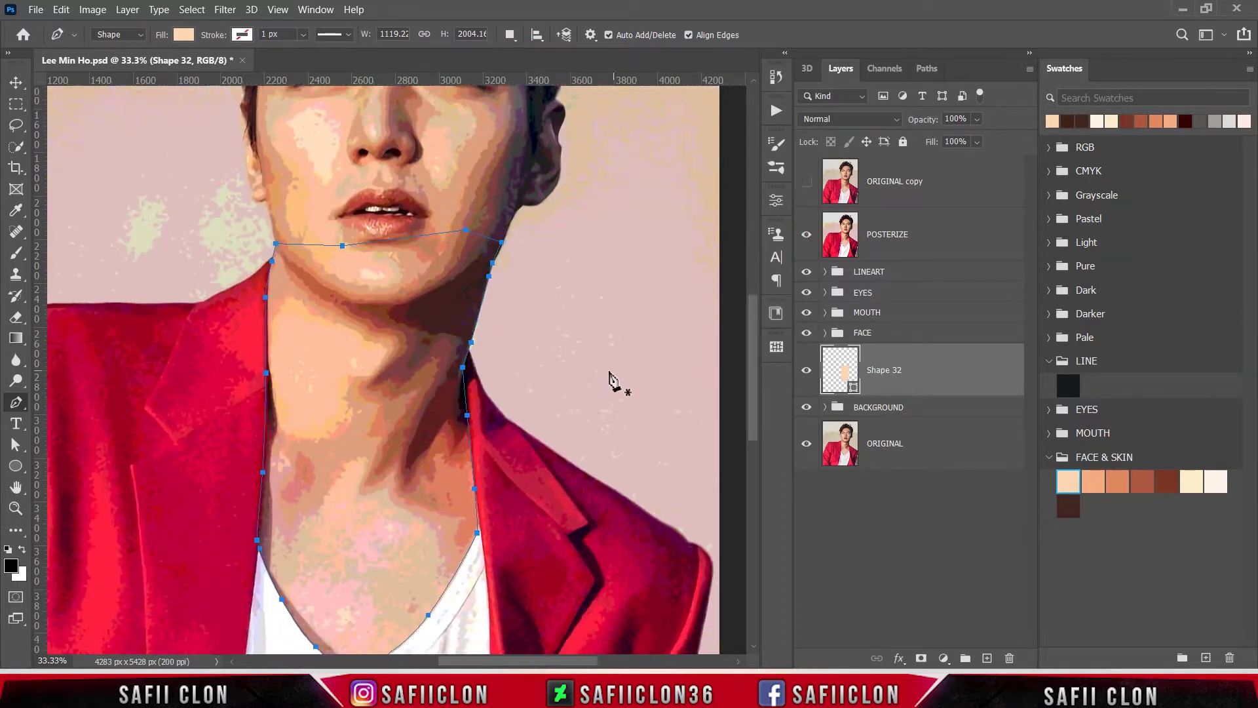
Start the neck-shadow shape at the left neck and trace it down under the chin.
click(241, 354)
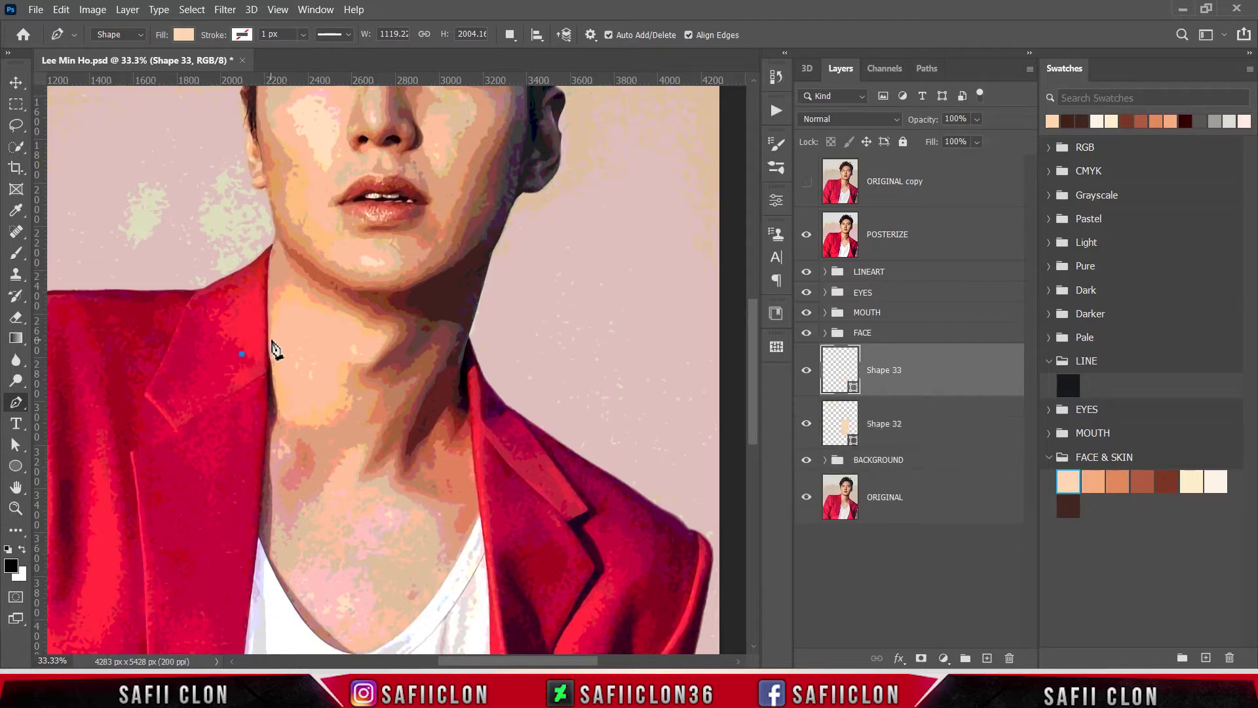
drag(271, 339, 314, 289)
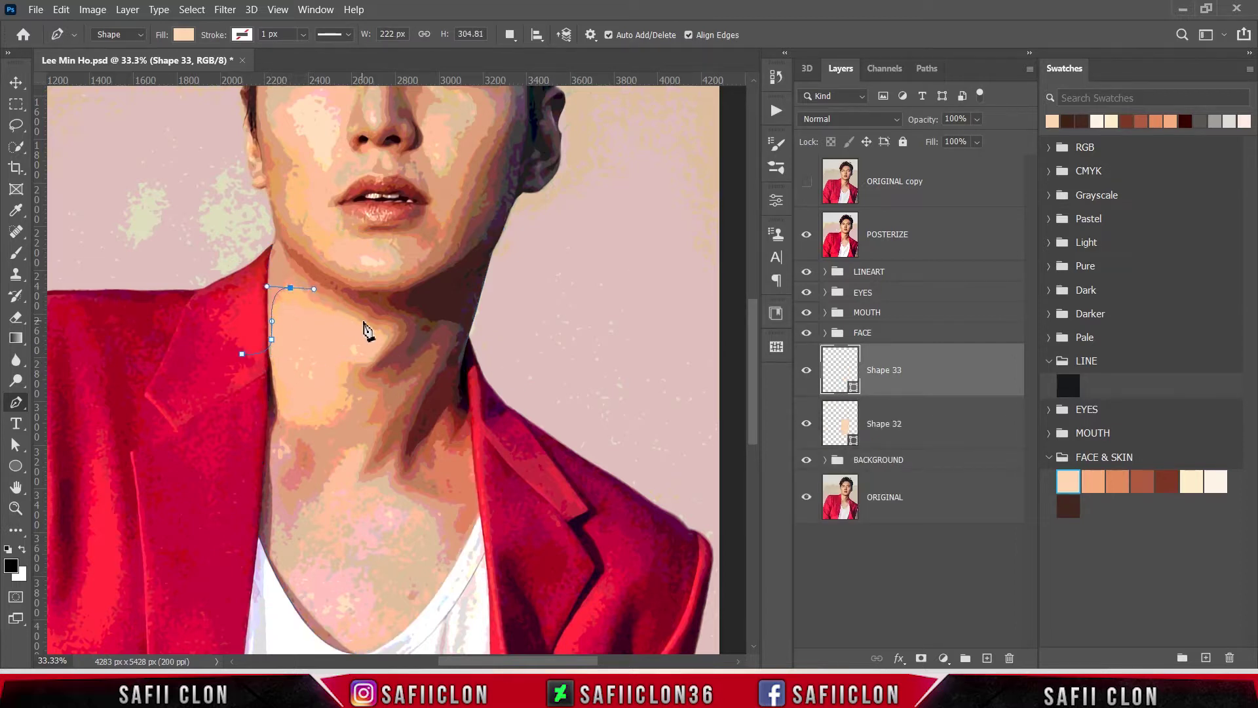
mouse_move(373, 323)
mouse_down()
mouse_move(395, 327)
mouse_move(367, 363)
mouse_up()
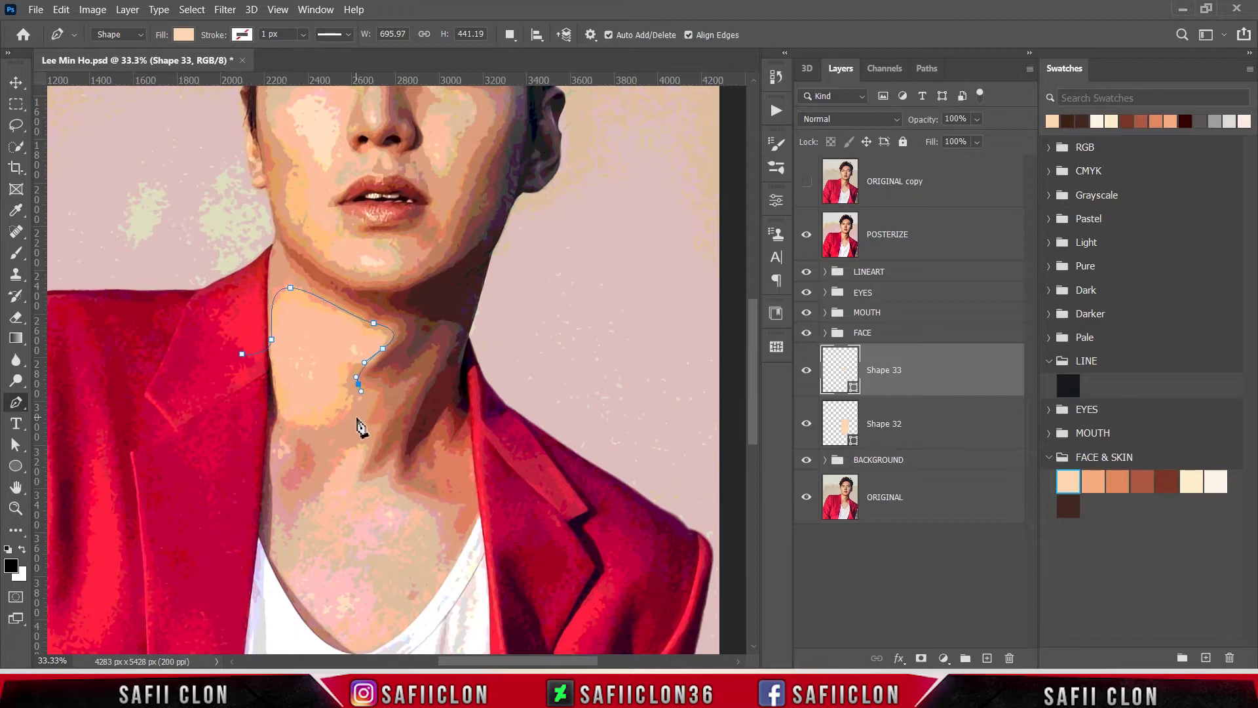
drag(353, 423, 342, 434)
click(375, 427)
click(347, 490)
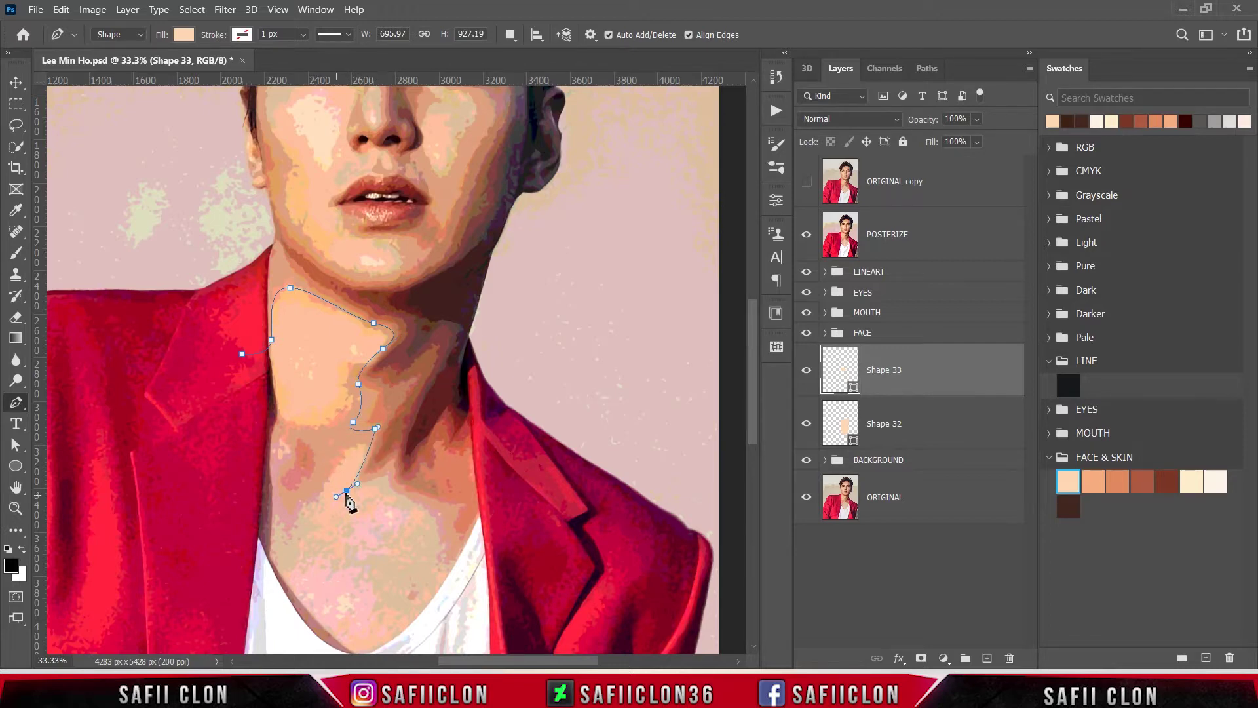
drag(386, 475, 392, 469)
scroll(425, 511, down, 1)
drag(439, 532, 407, 595)
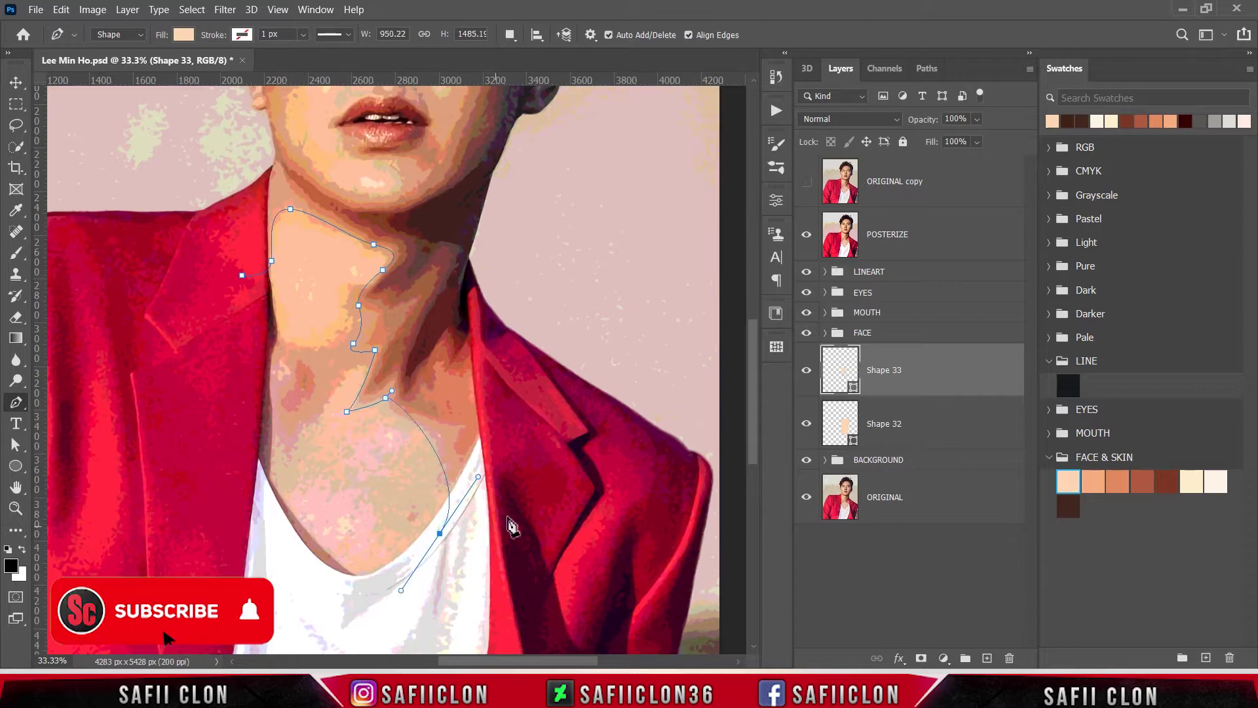
Carry the shadow outline up the jacket edge and around the neck to close Shape 33.
click(527, 455)
click(519, 315)
drag(514, 210, 514, 152)
click(510, 119)
click(368, 104)
click(254, 125)
click(225, 227)
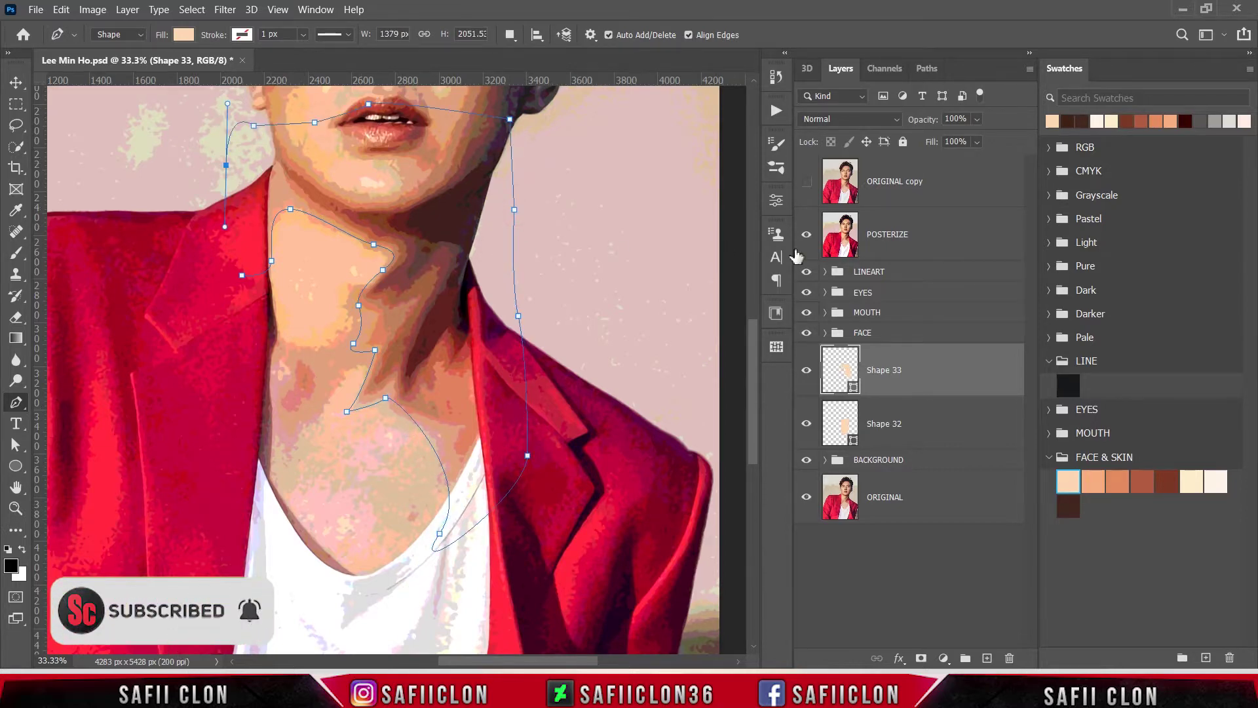
click(807, 234)
click(215, 284)
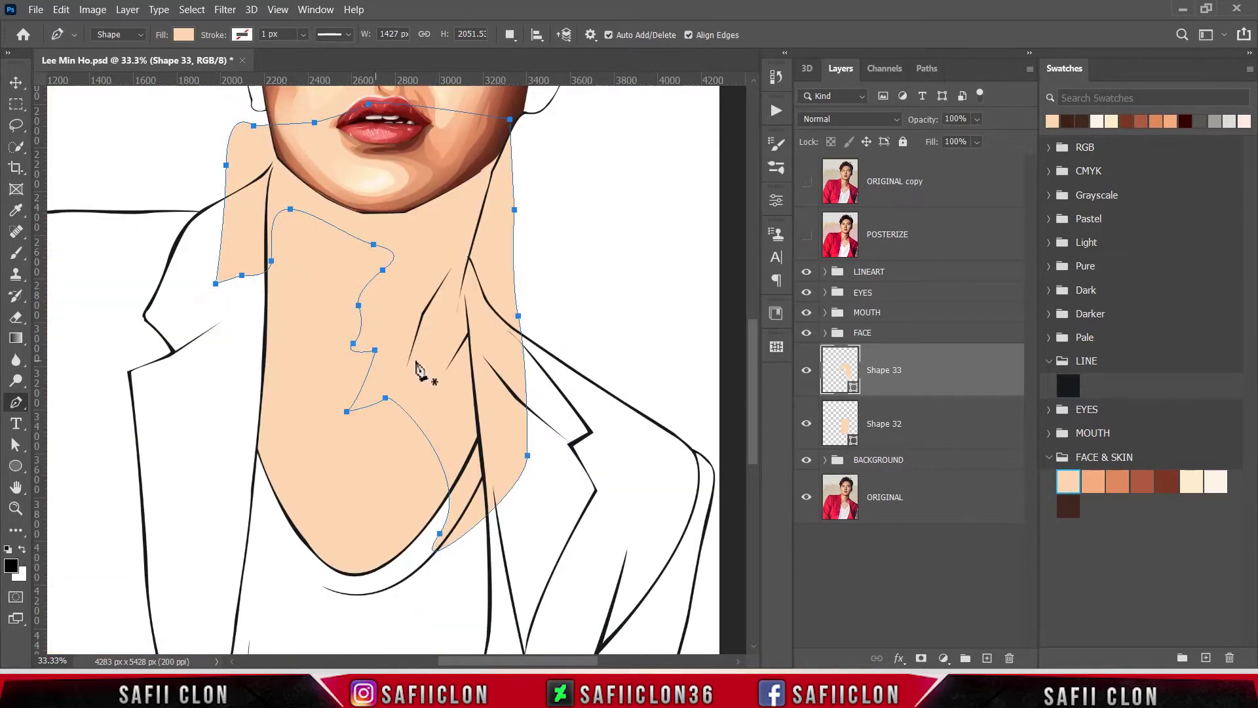
Clip Shape 33 to the neck shape and fill it with skin tone f5ac81.
right_click(918, 383)
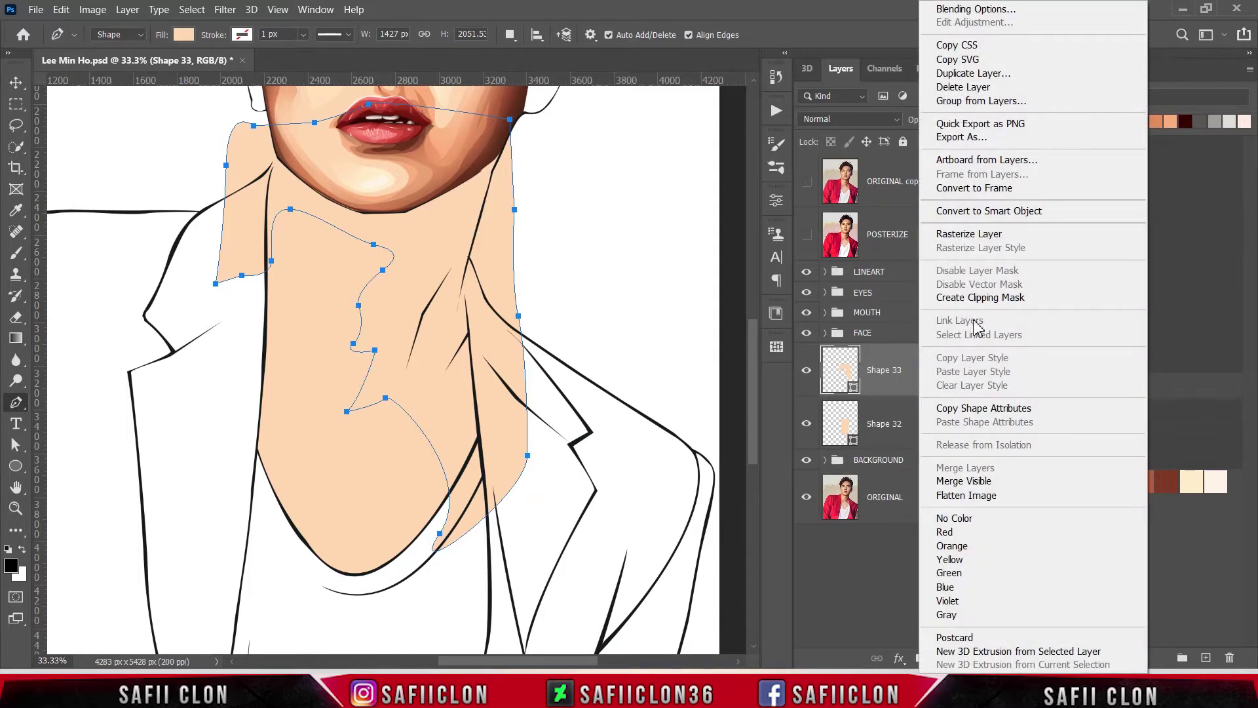
click(980, 297)
double_click(877, 388)
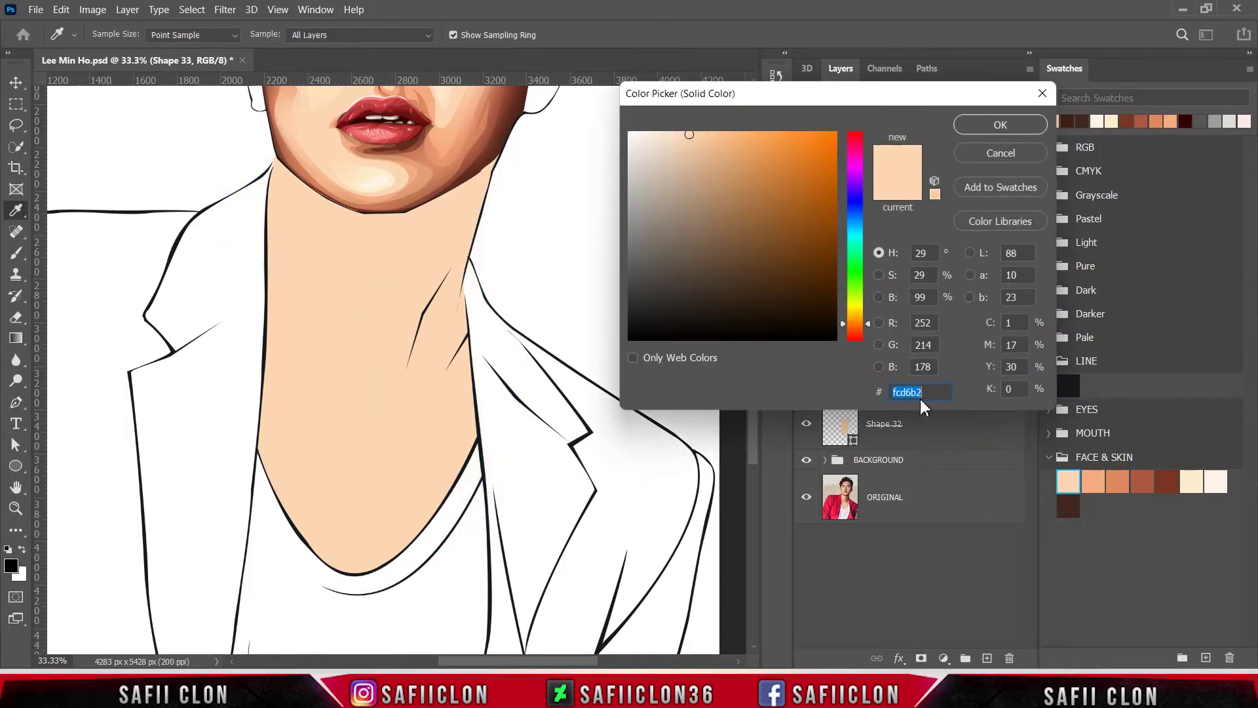
click(1093, 479)
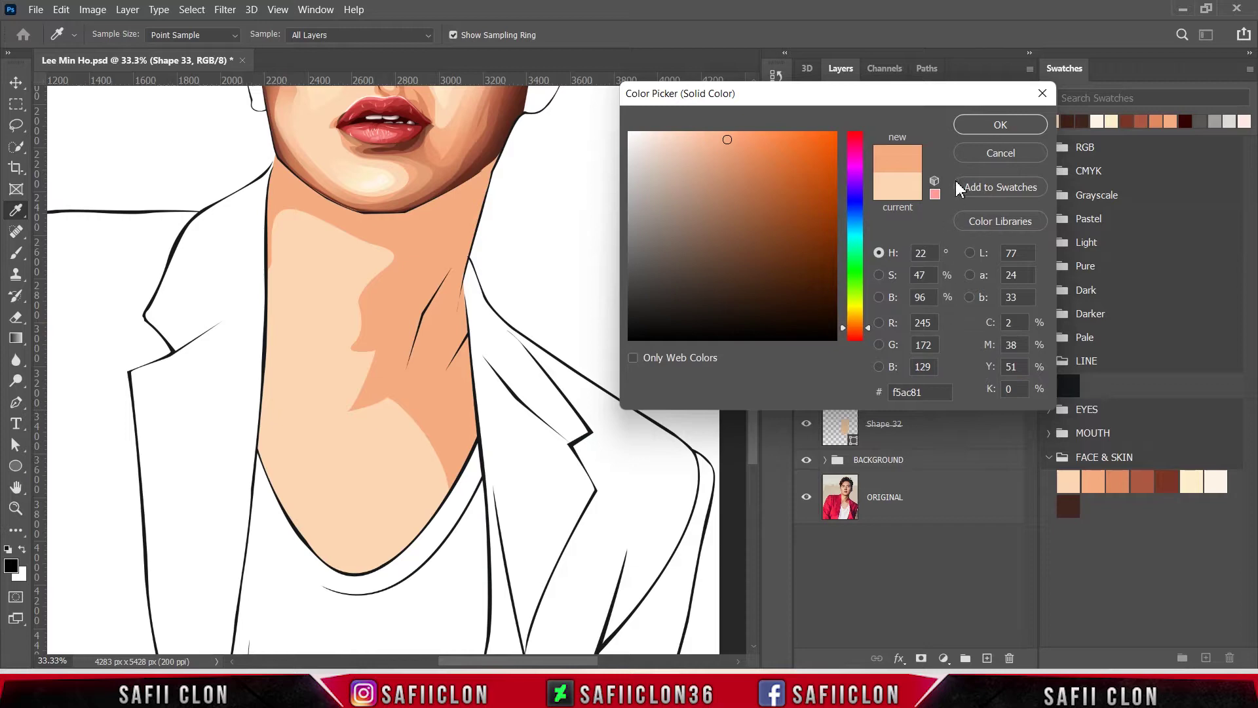
click(1001, 125)
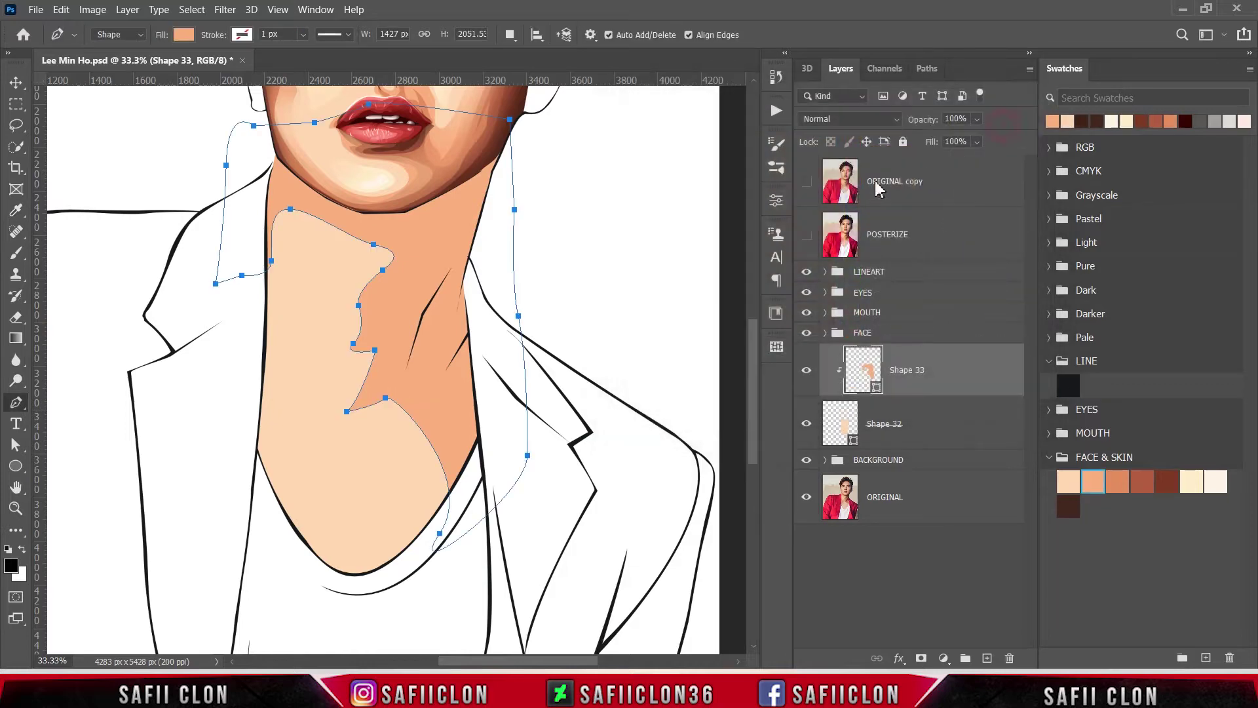
Switch Path Operations to Combine Shapes and show the POSTERIZE photo.
click(510, 38)
click(570, 71)
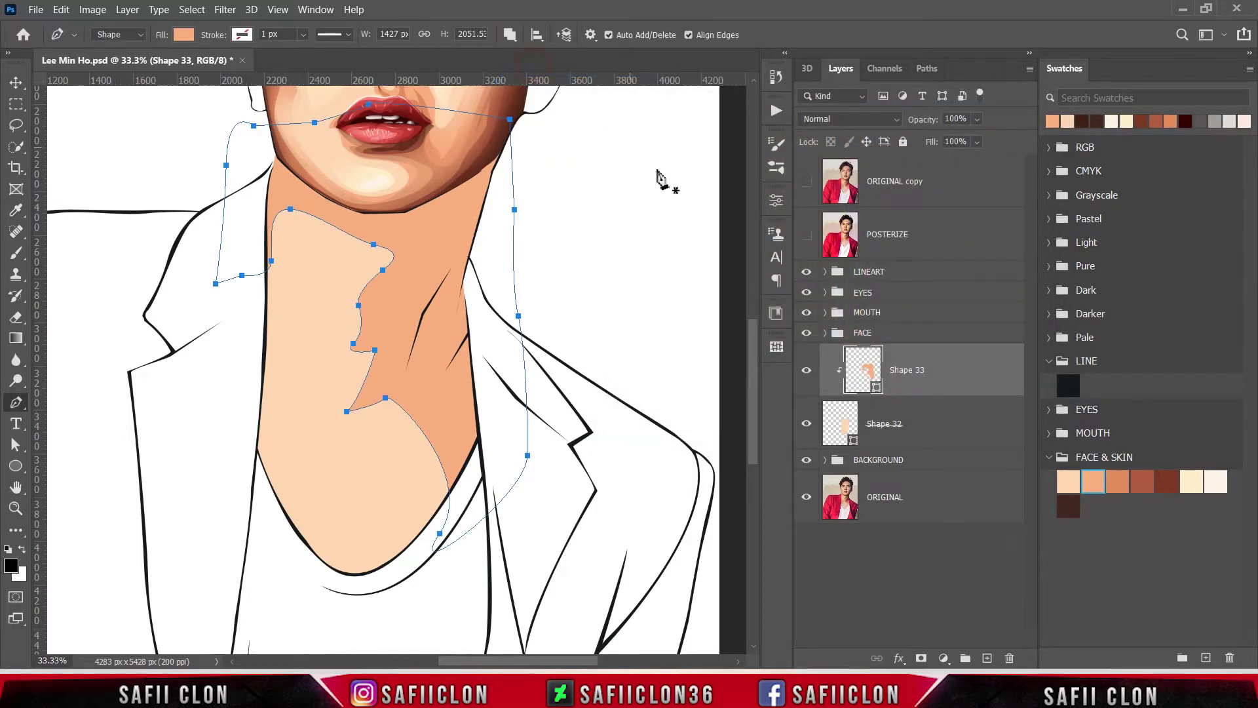
click(806, 235)
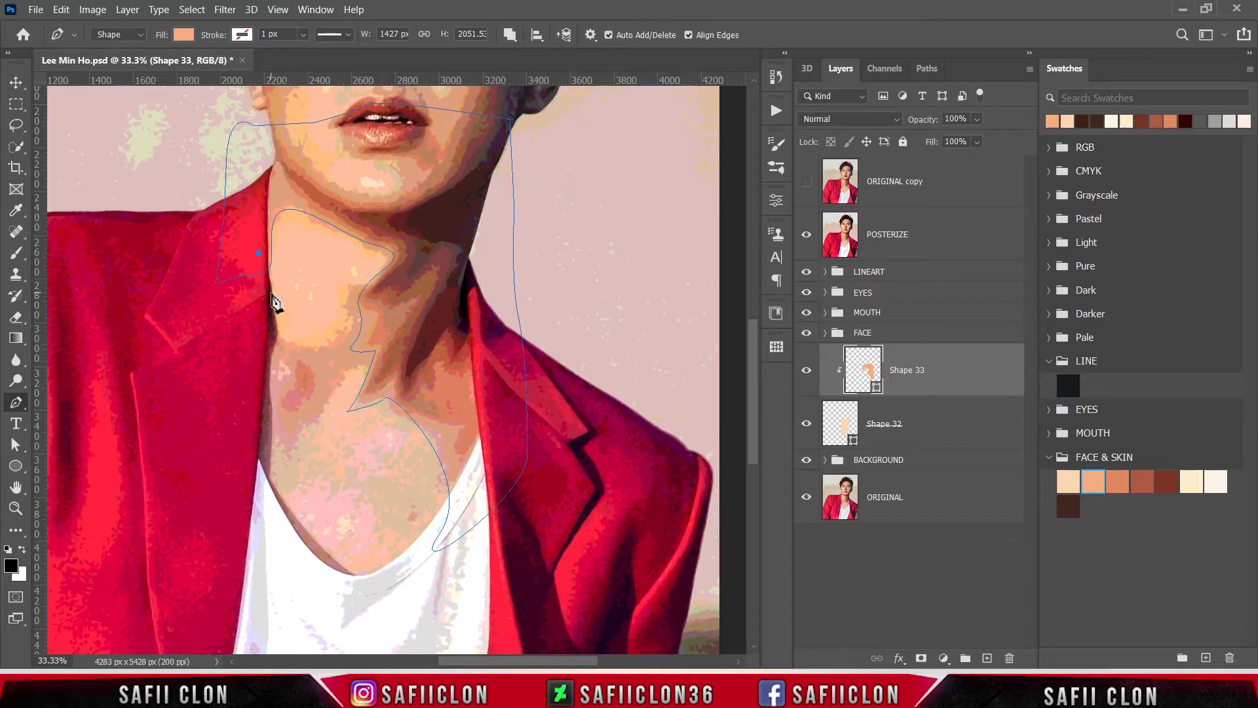
Add a shadow region down the left neck to the collar and close it.
drag(276, 336, 275, 344)
click(274, 487)
drag(396, 564, 401, 570)
click(374, 598)
click(285, 591)
drag(215, 505, 212, 482)
click(206, 425)
click(209, 323)
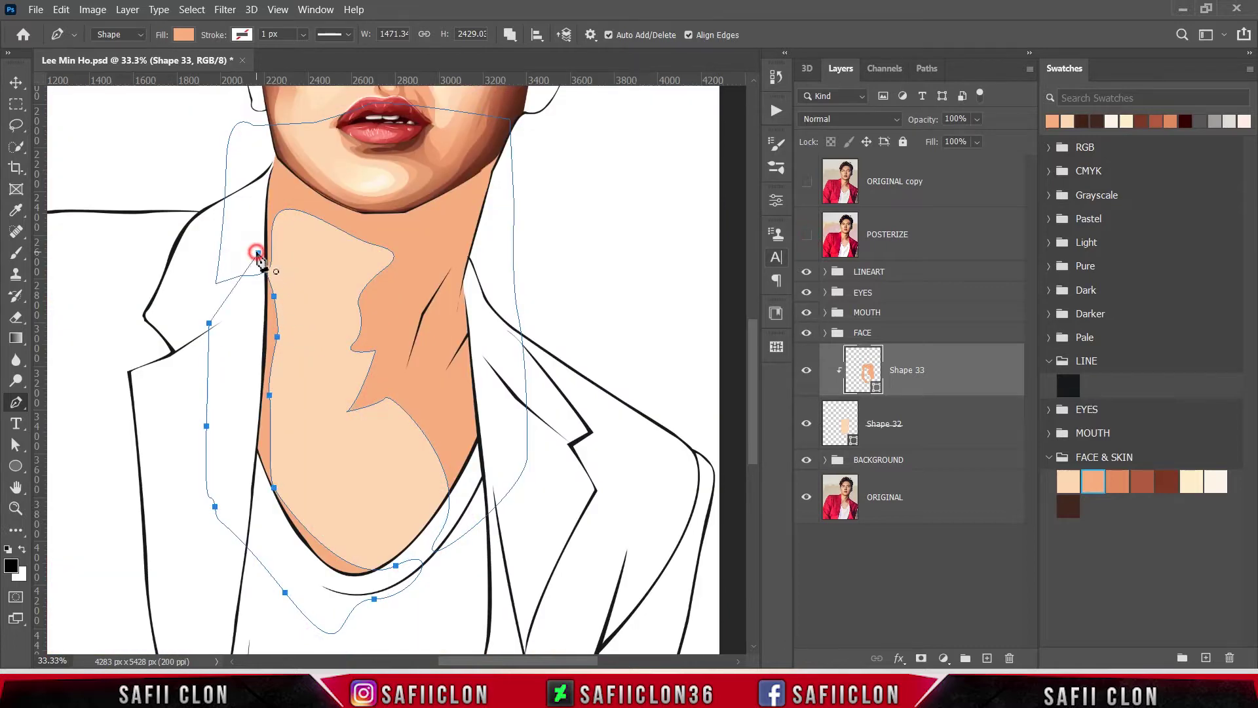
click(259, 253)
Set New Layer mode and begin the Shape 34 outline along the jawline.
click(509, 35)
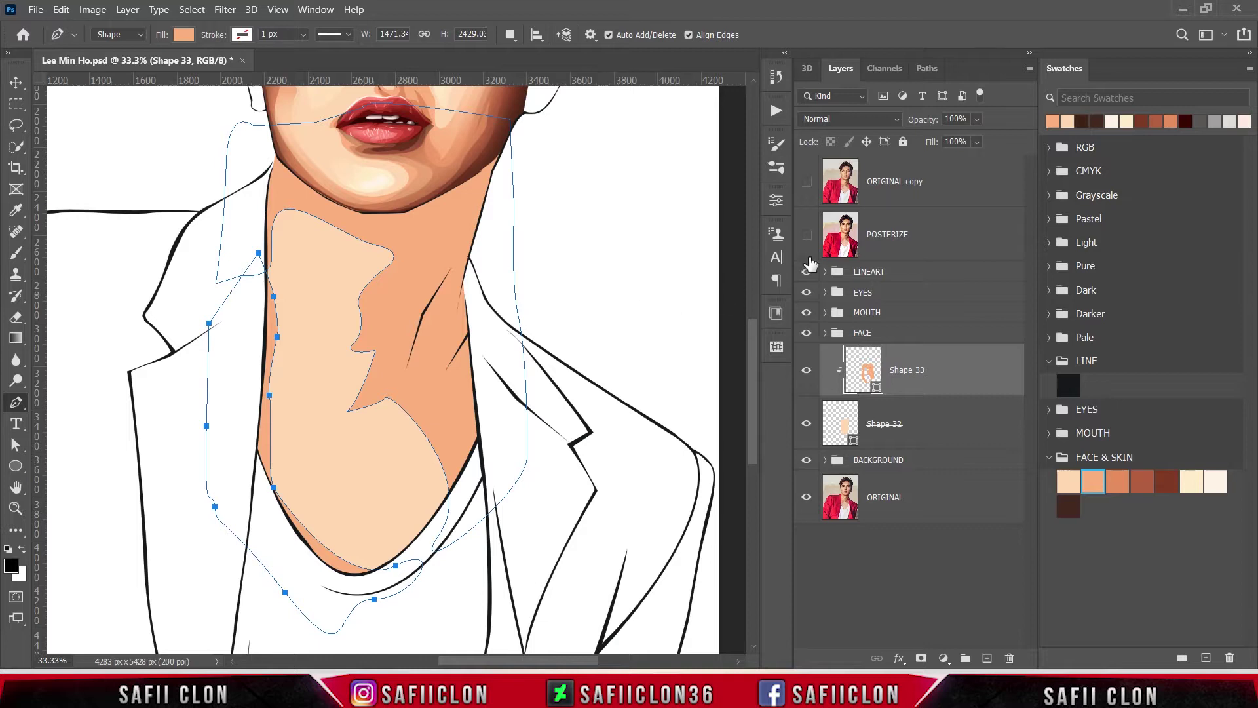
click(807, 235)
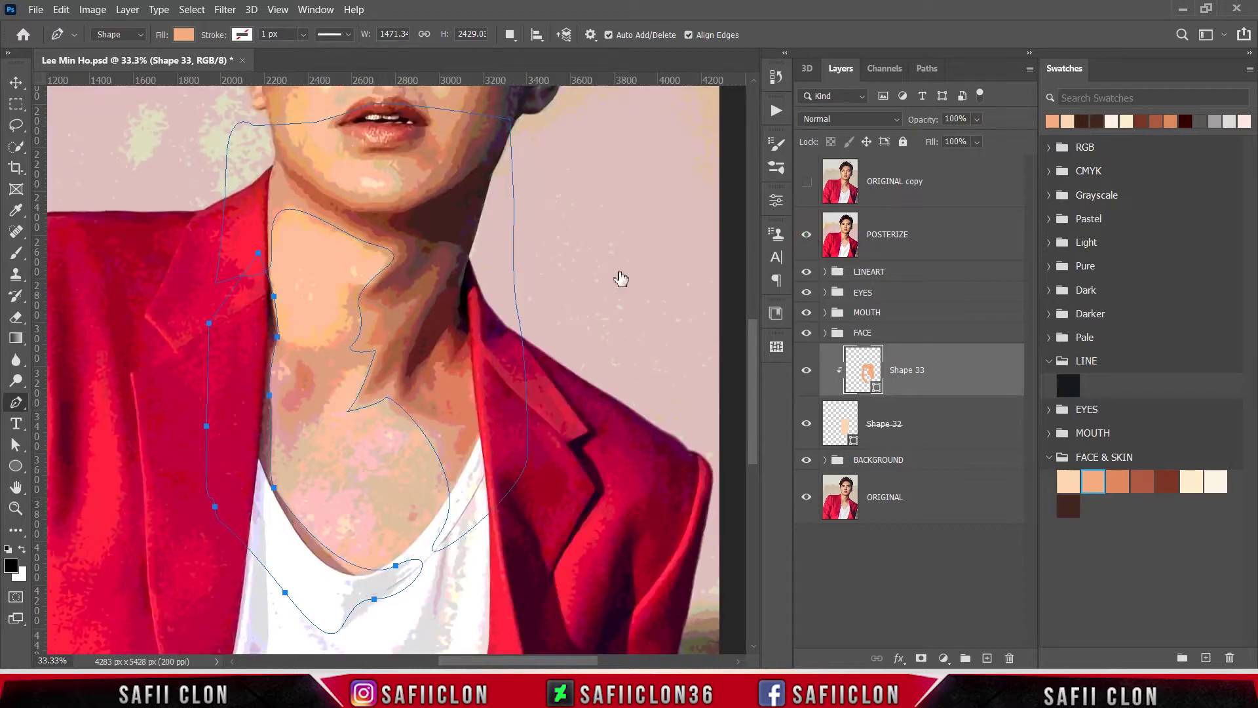
click(258, 224)
drag(278, 199, 342, 229)
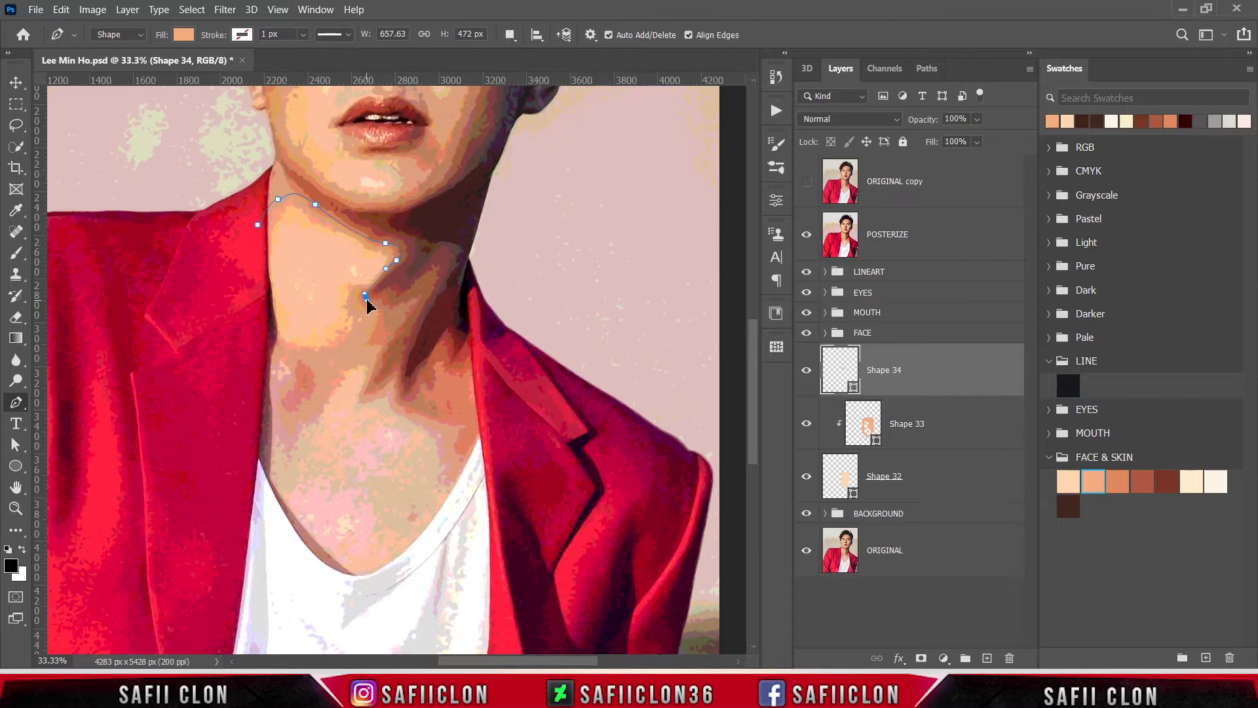
Trace the Shape 34 shadow down the right neck and around the chin, closing it.
click(410, 308)
drag(378, 390, 397, 370)
mouse_move(434, 411)
mouse_down()
mouse_move(446, 419)
mouse_move(445, 479)
mouse_up()
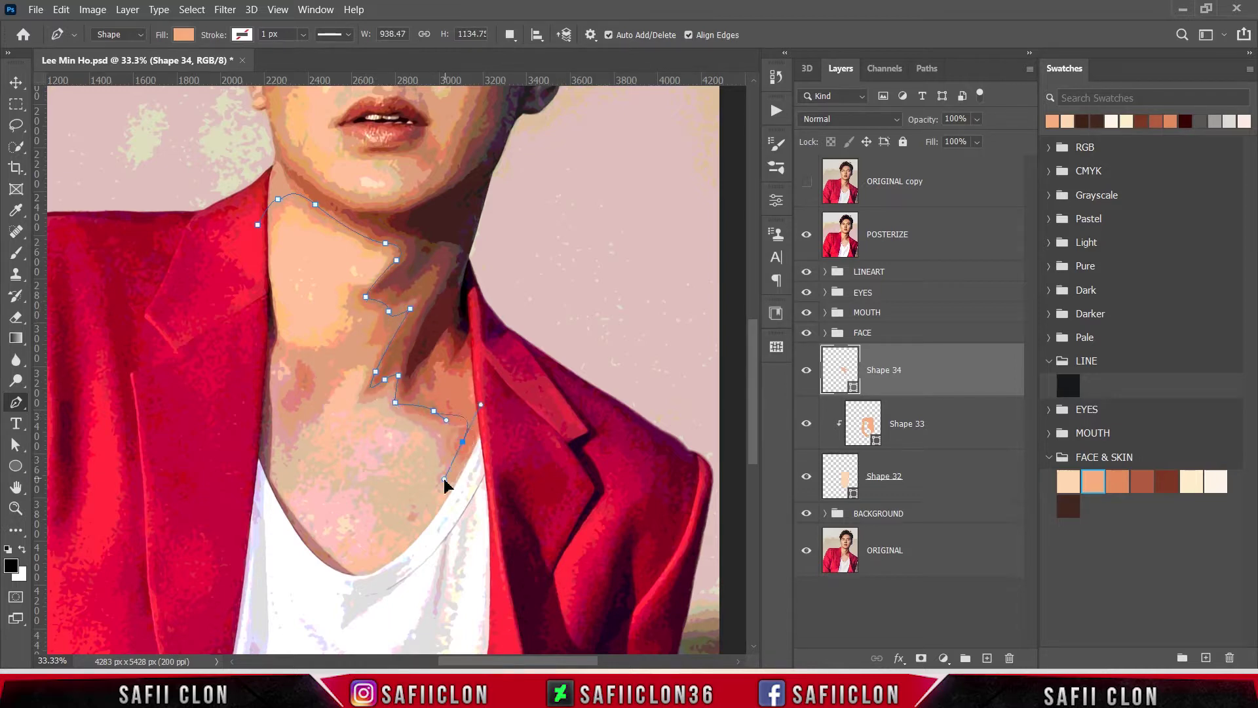
drag(465, 431, 463, 464)
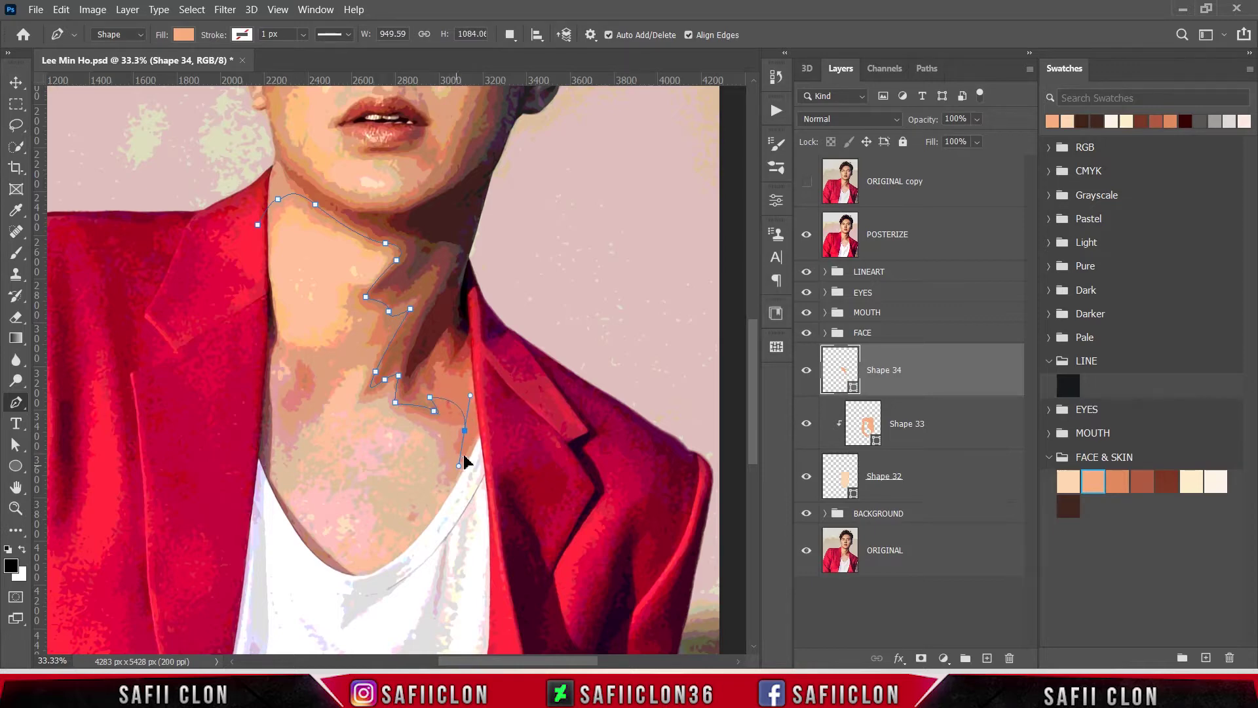
click(807, 235)
click(455, 511)
click(543, 369)
click(531, 152)
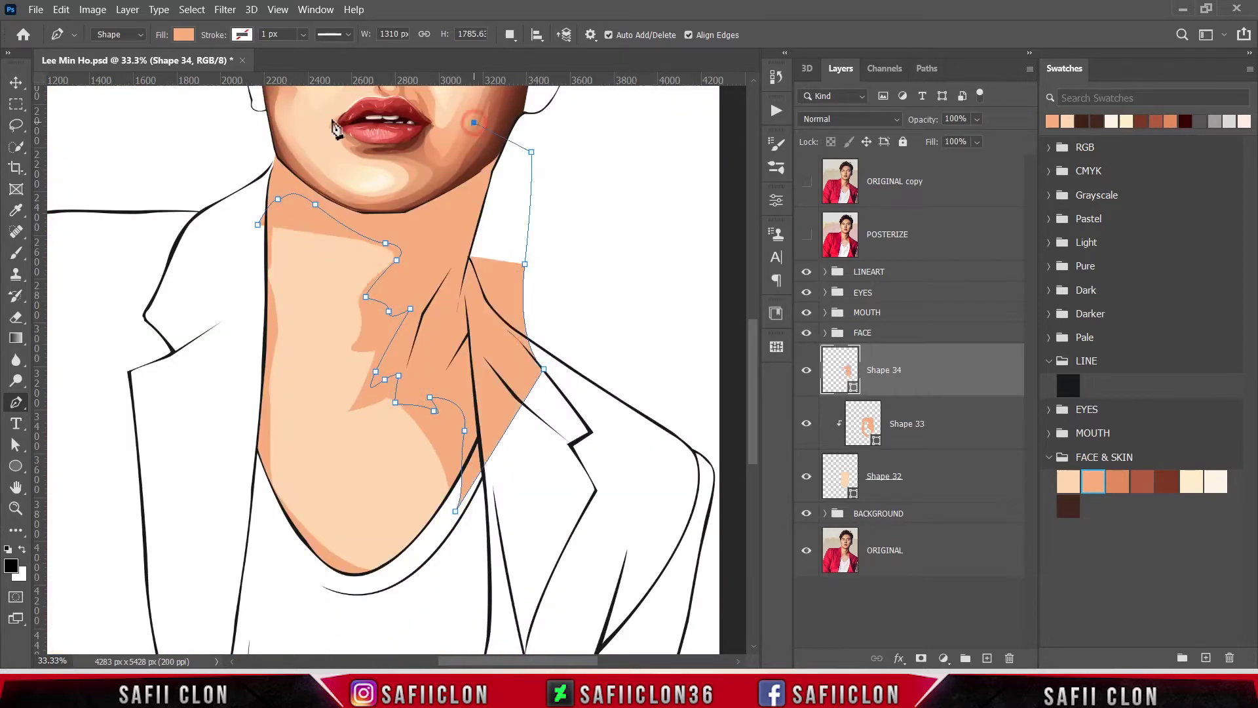
click(307, 117)
drag(212, 214, 241, 223)
click(258, 224)
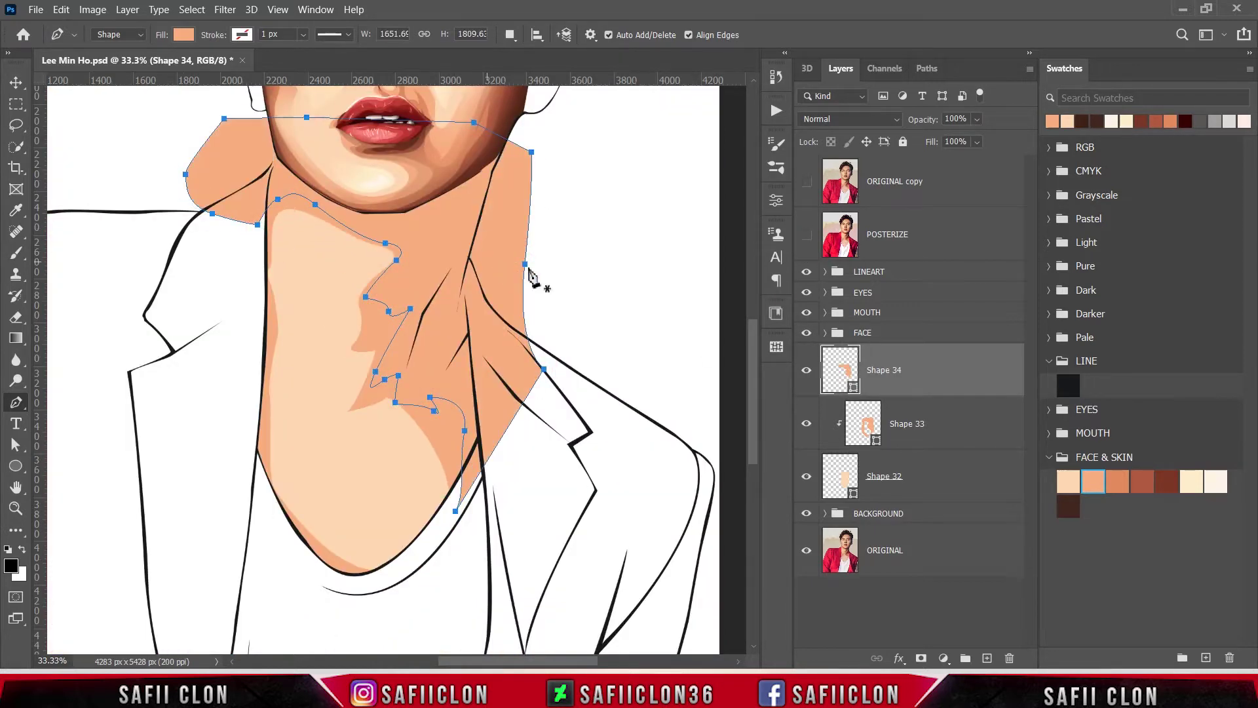
Fill Shape 34 with darker orange df875f and clip it to the neck shading.
double_click(853, 388)
click(1117, 481)
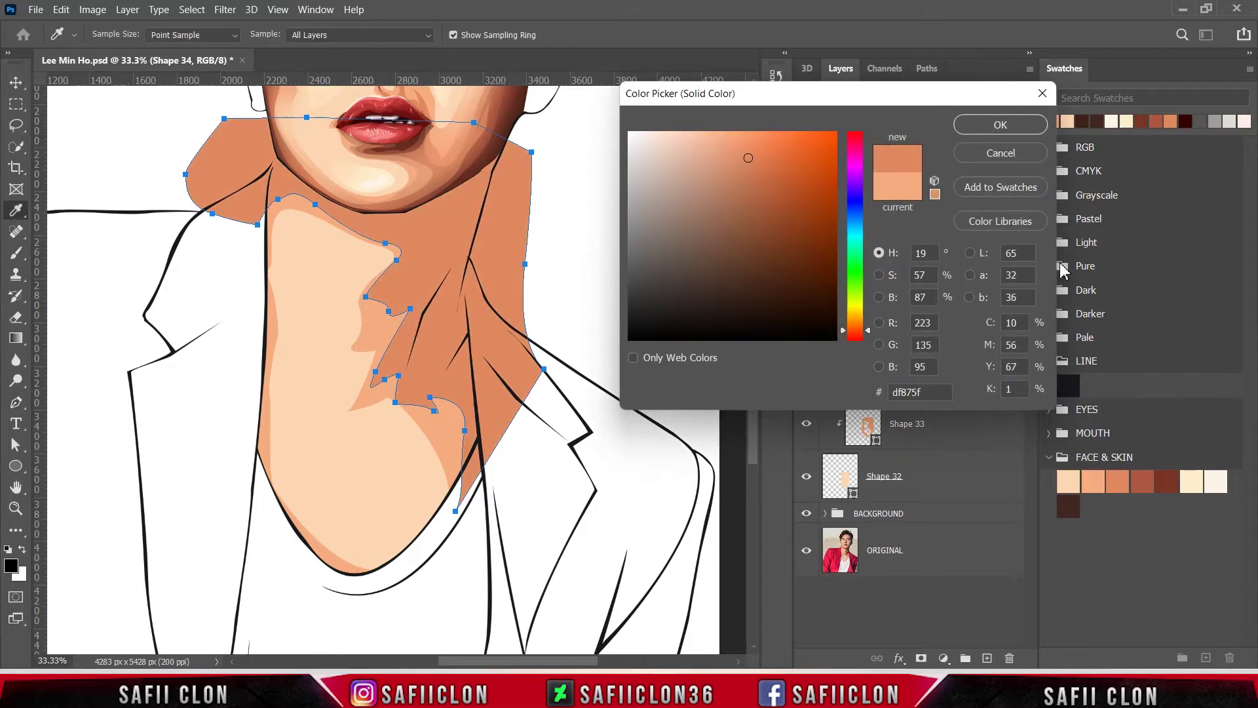
click(1018, 128)
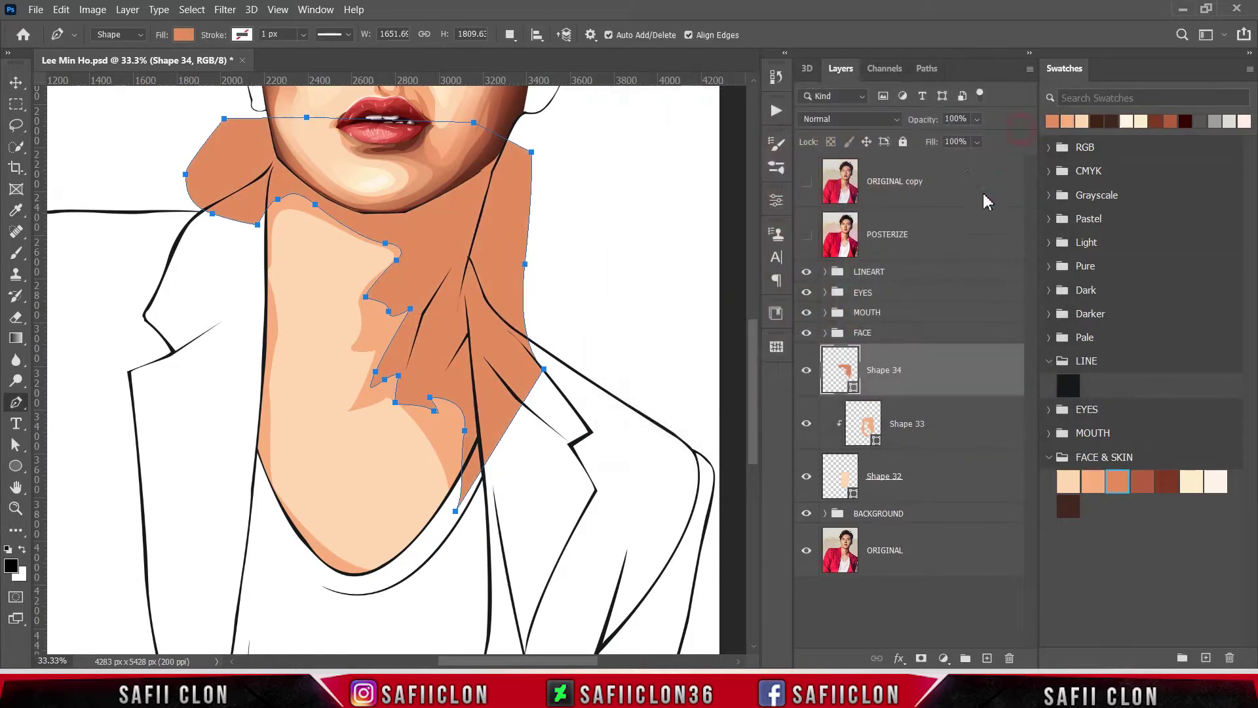
right_click(941, 373)
click(976, 290)
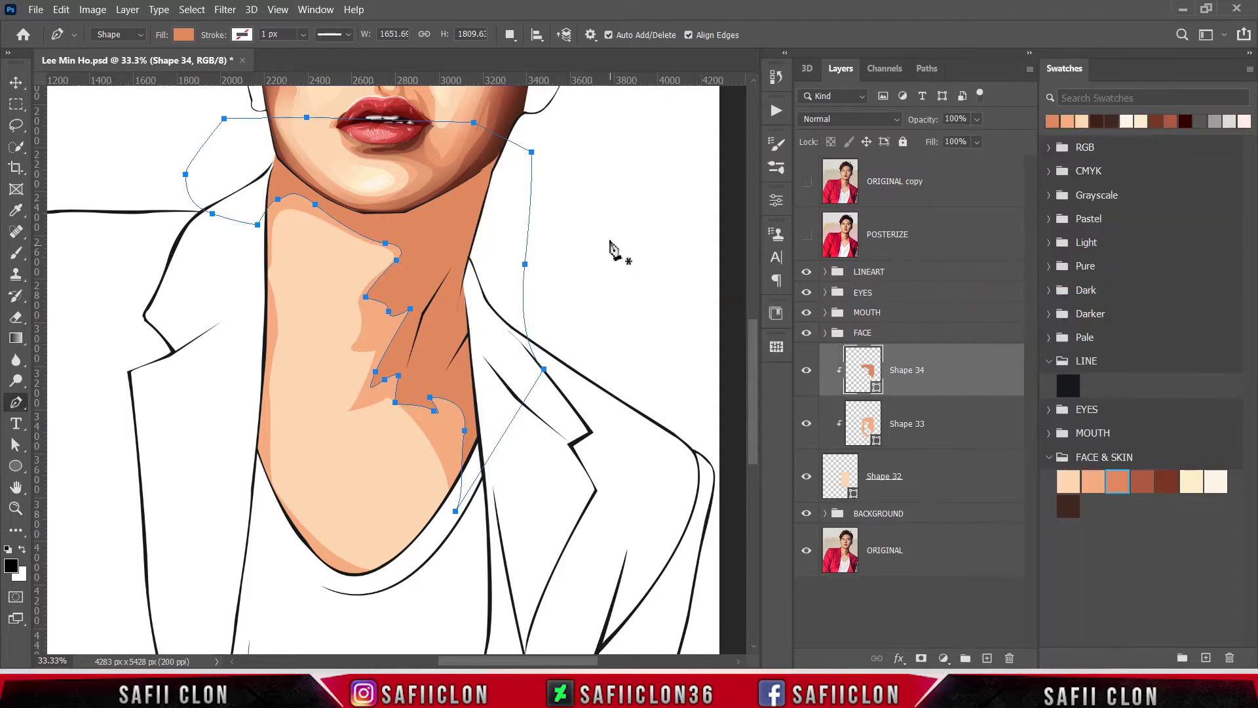
In Combine Shapes mode, add a left-side shadow region along the lapel to Shape 34.
click(510, 34)
click(577, 70)
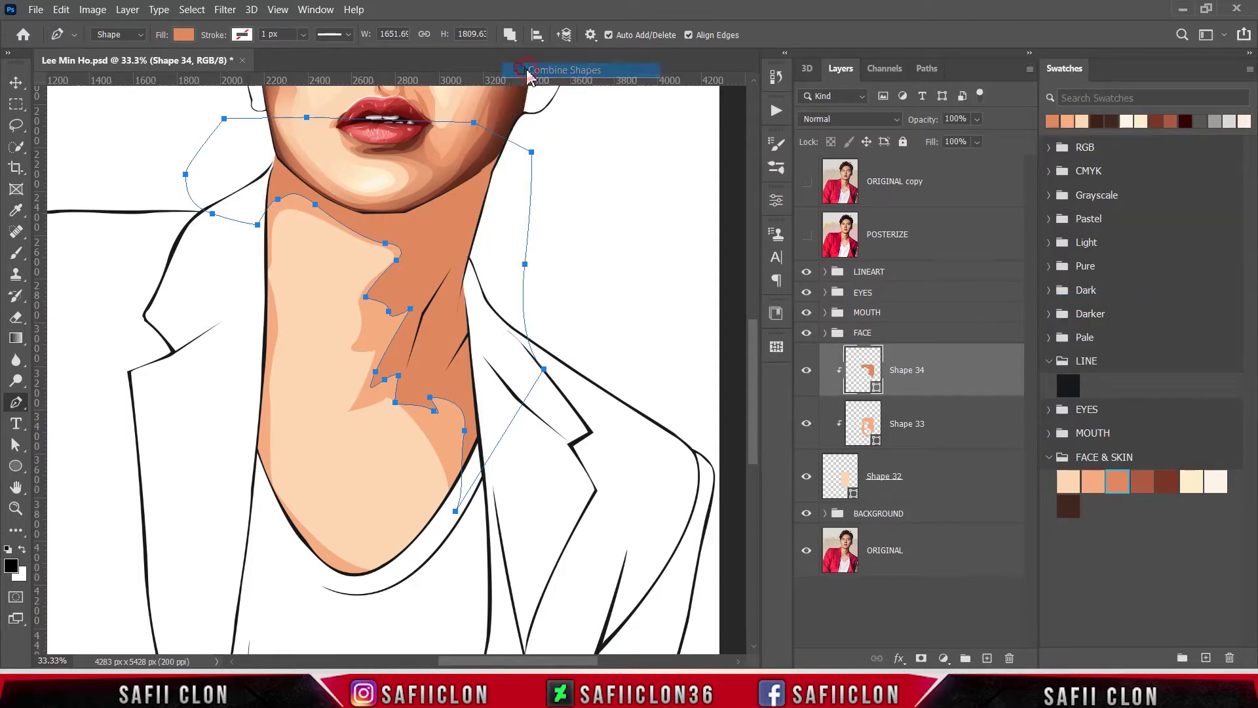
click(806, 234)
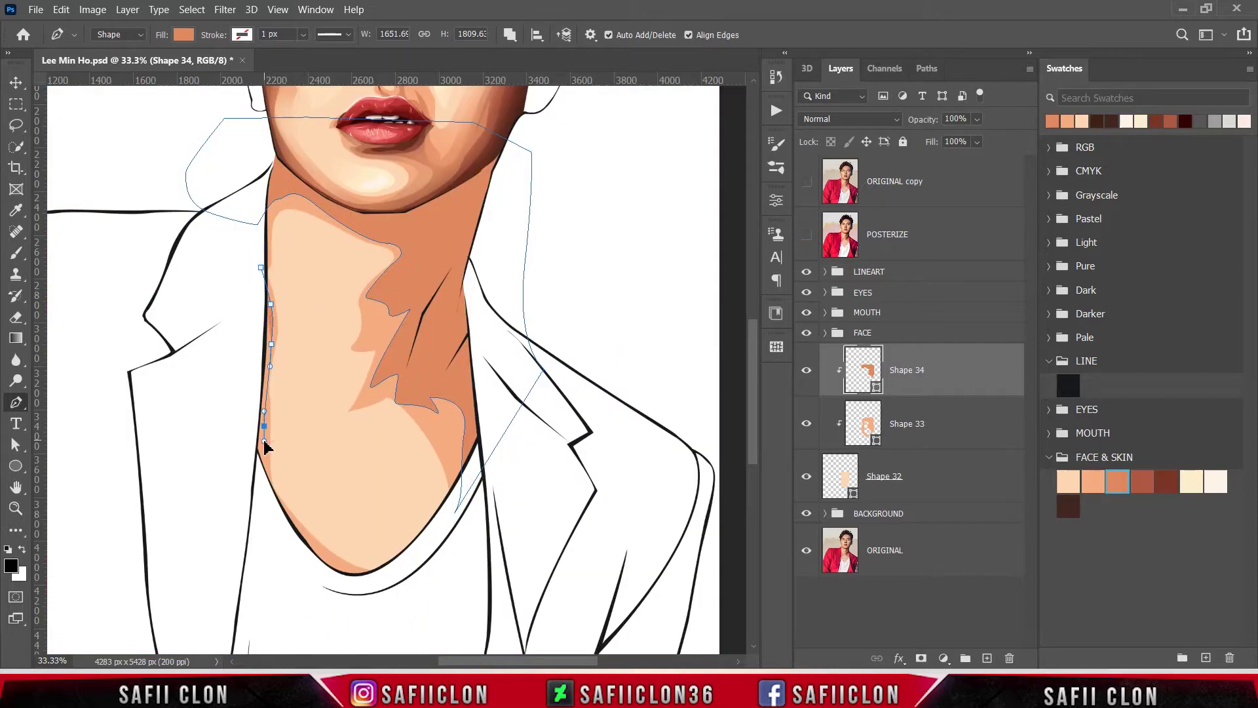
click(280, 501)
drag(371, 574, 415, 589)
click(283, 586)
click(198, 526)
click(166, 357)
click(234, 251)
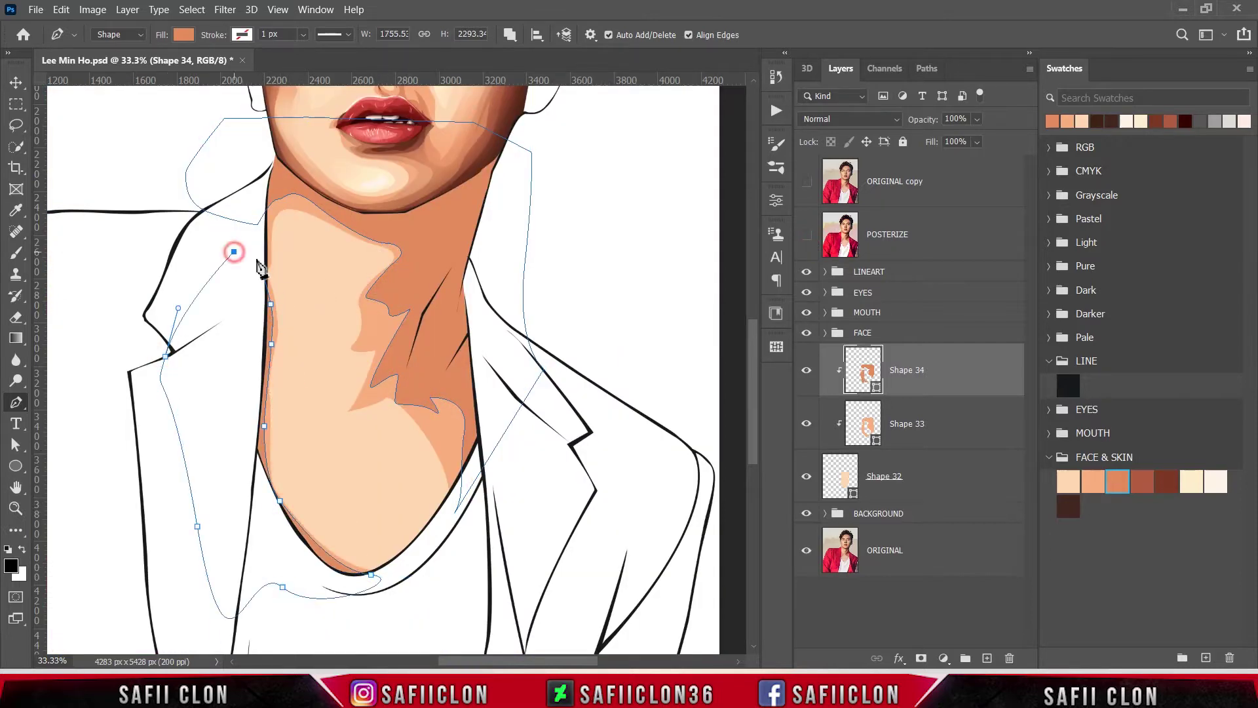
click(260, 268)
key(Return)
Set New Layer mode and start the Shape 35 path at the left jaw.
scroll(523, 352, up, 3)
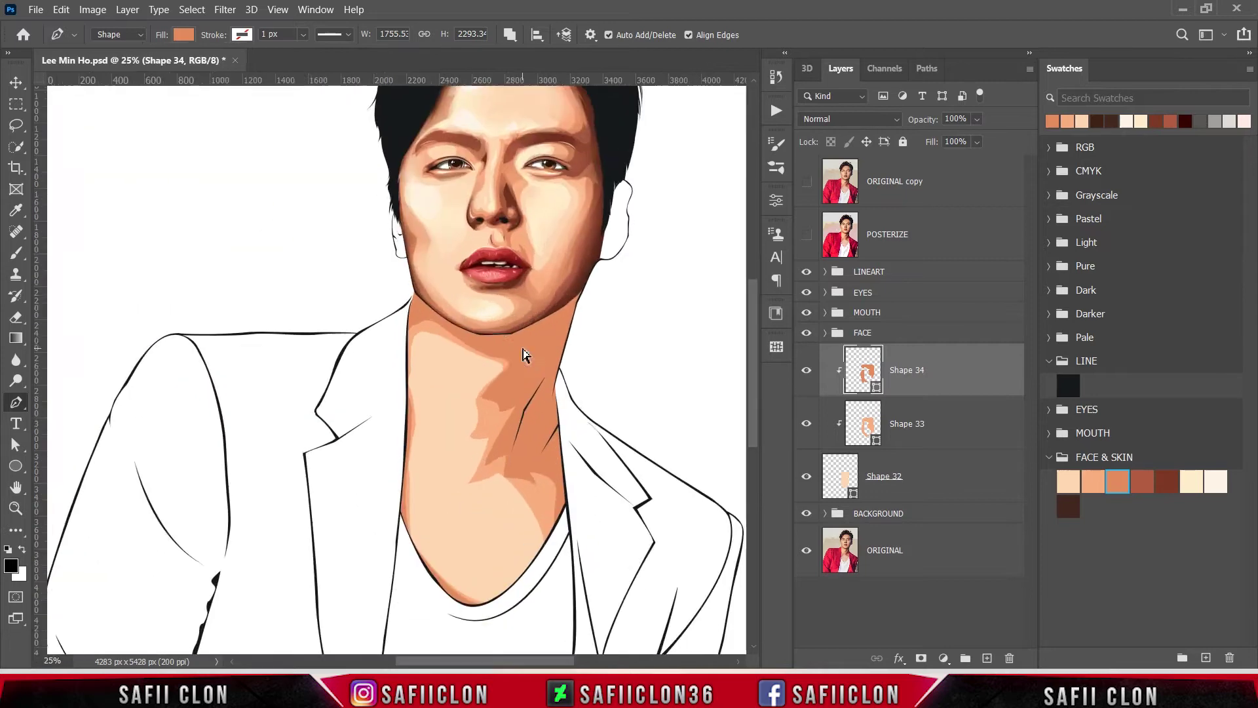
scroll(522, 351, up, 2)
drag(577, 661, 567, 662)
scroll(589, 443, down, 2)
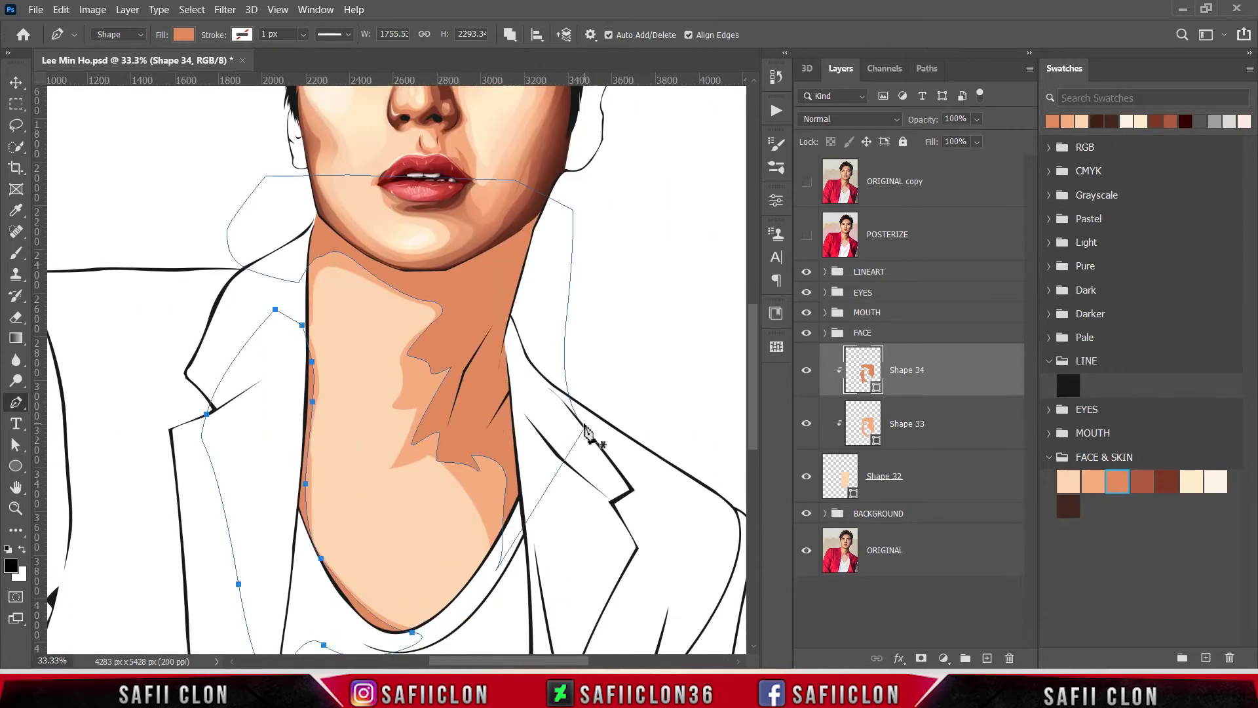
click(510, 34)
click(807, 234)
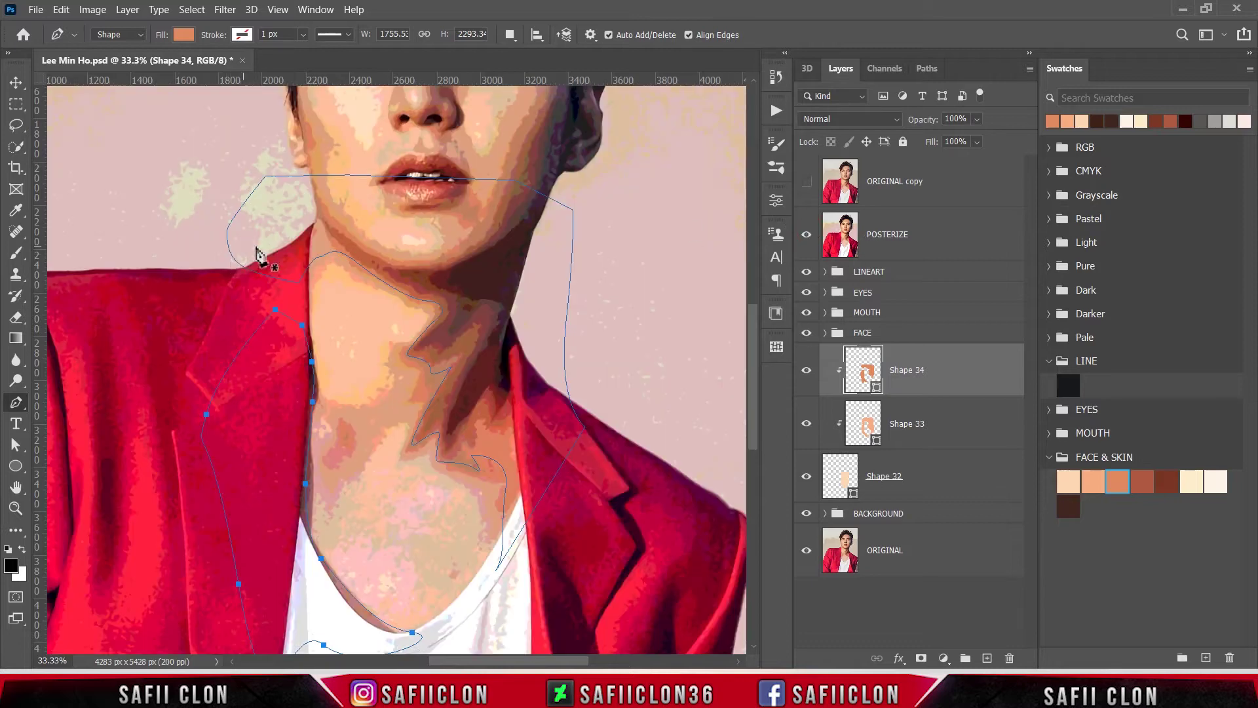
click(306, 260)
click(317, 229)
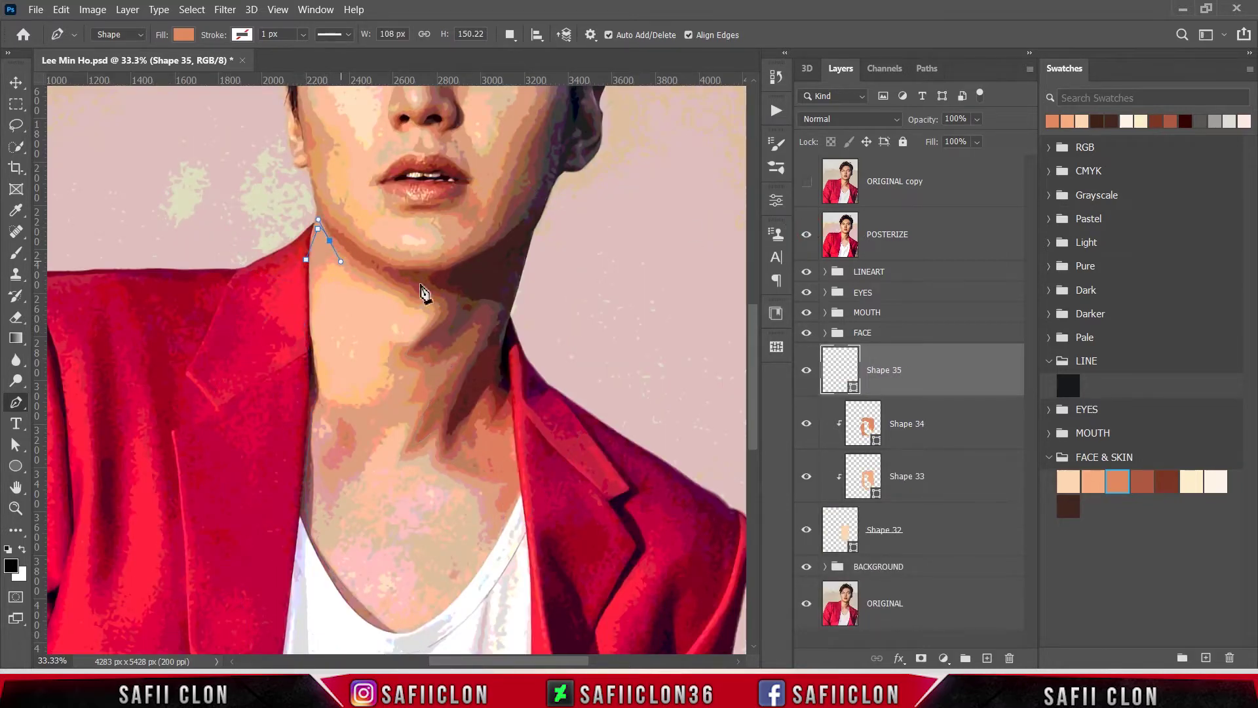
Begin the Shape 35 shadow outline along the jaw and down the neck, checking the posterized reference.
click(807, 234)
mouse_move(371, 268)
mouse_down()
mouse_move(437, 298)
mouse_move(418, 345)
mouse_up()
click(807, 234)
click(807, 233)
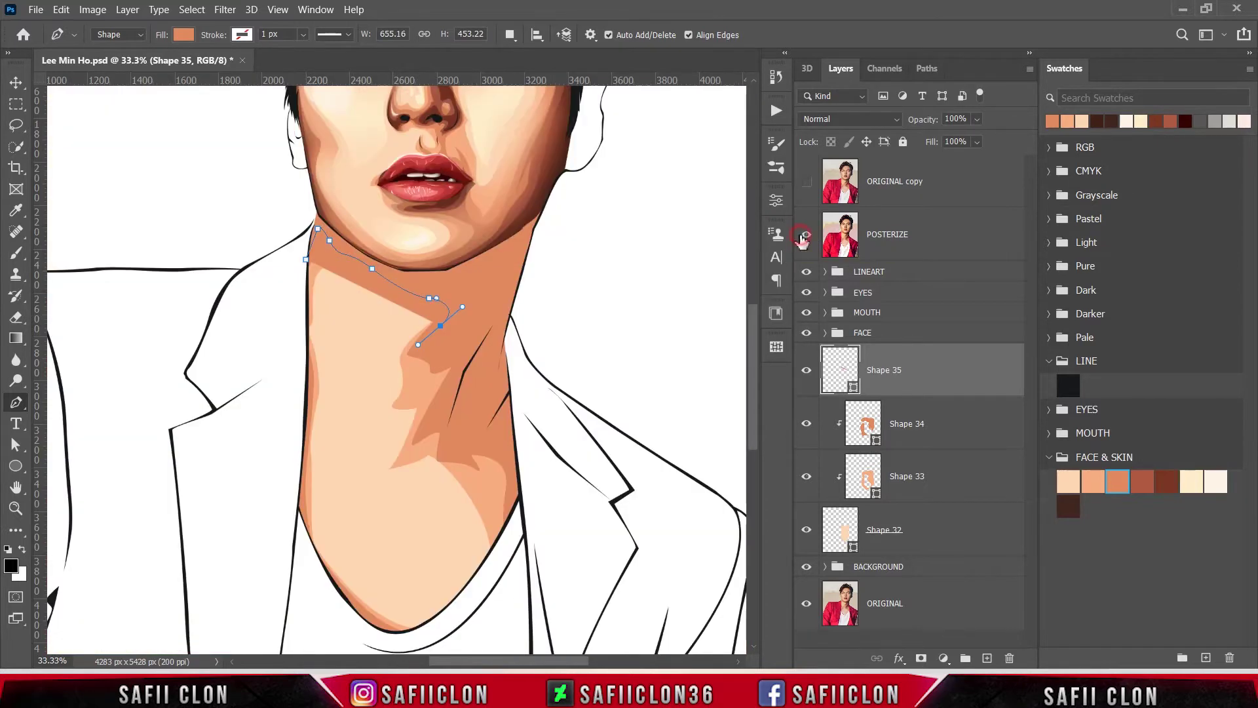
click(807, 234)
click(418, 345)
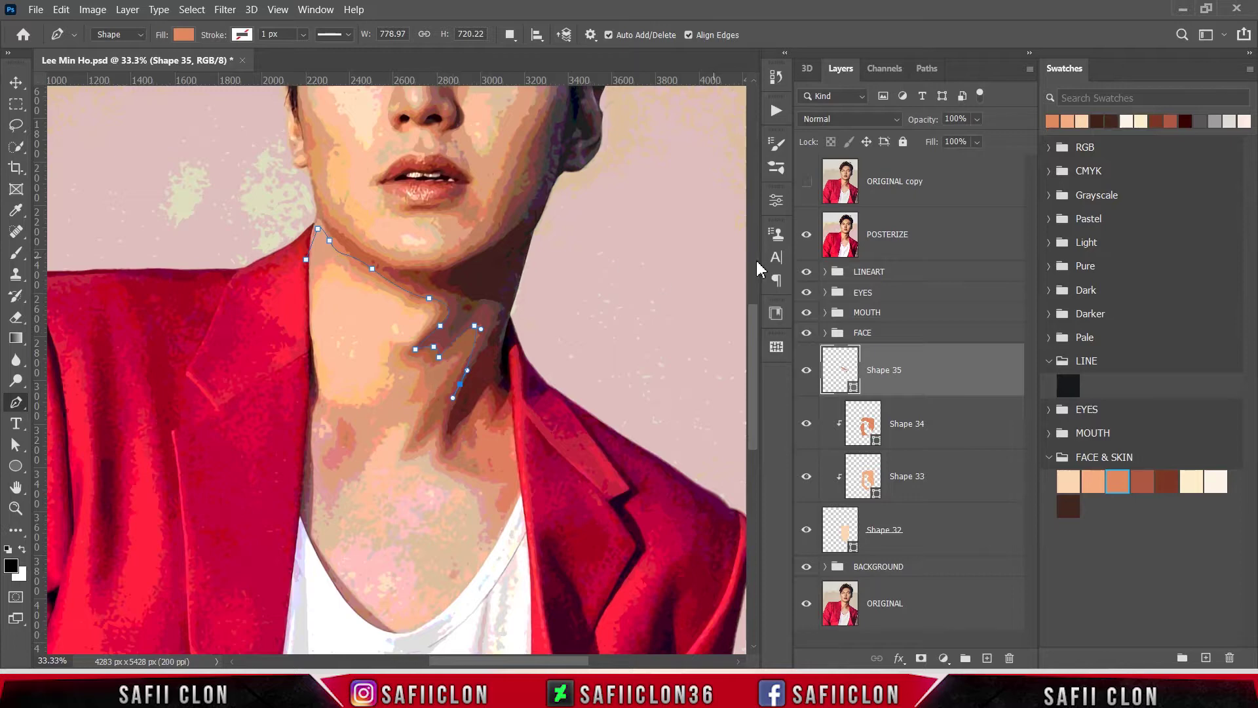
click(807, 234)
click(807, 233)
click(806, 234)
Extend the shadow outline toward the right collar and close it at the left jaw.
click(443, 443)
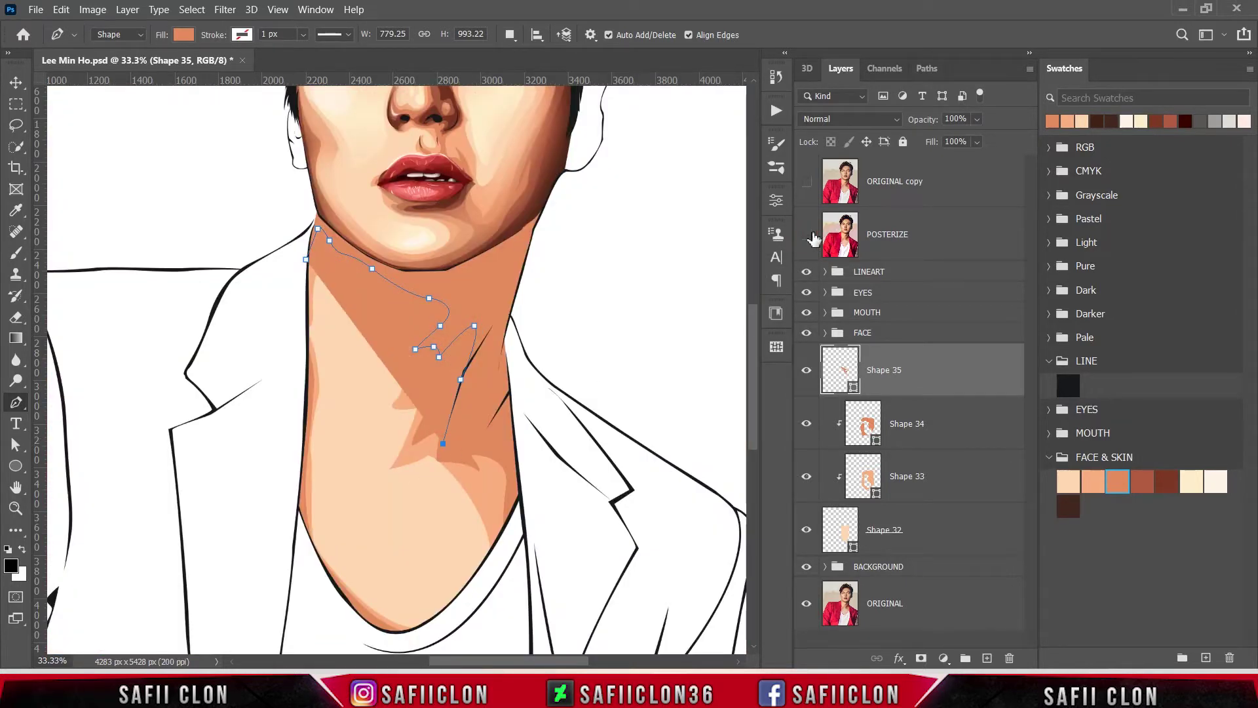
click(806, 234)
click(493, 420)
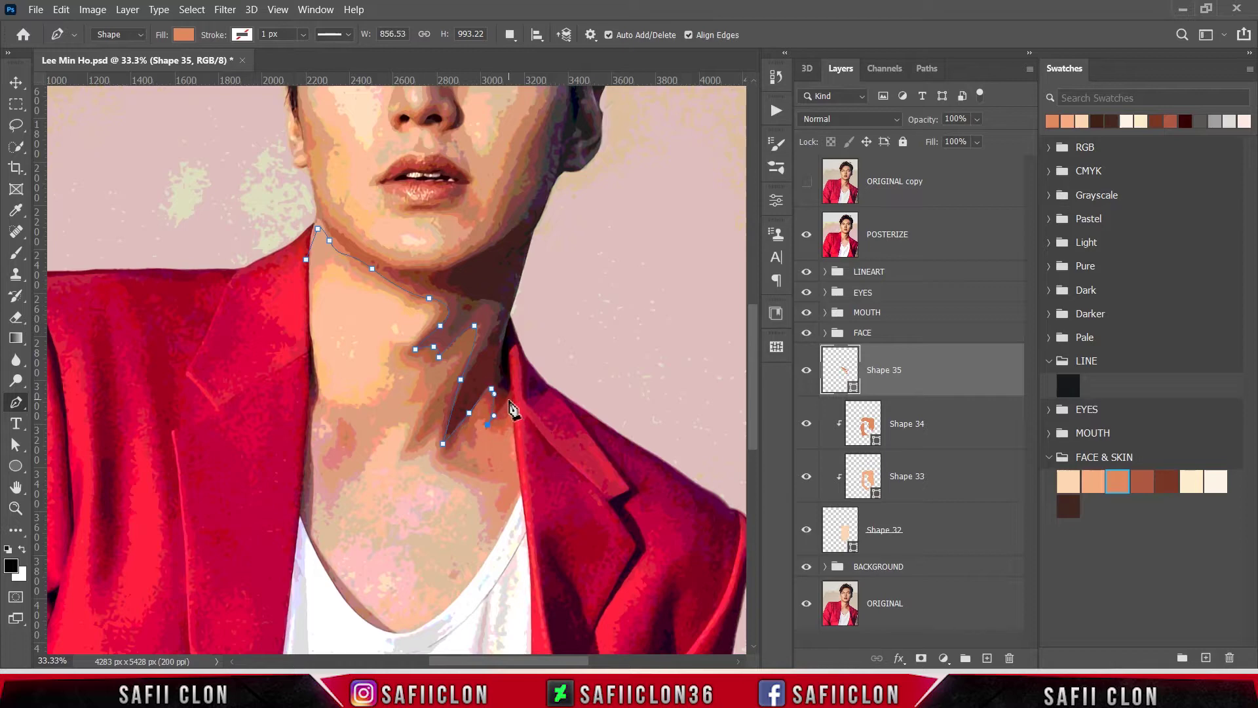
click(806, 234)
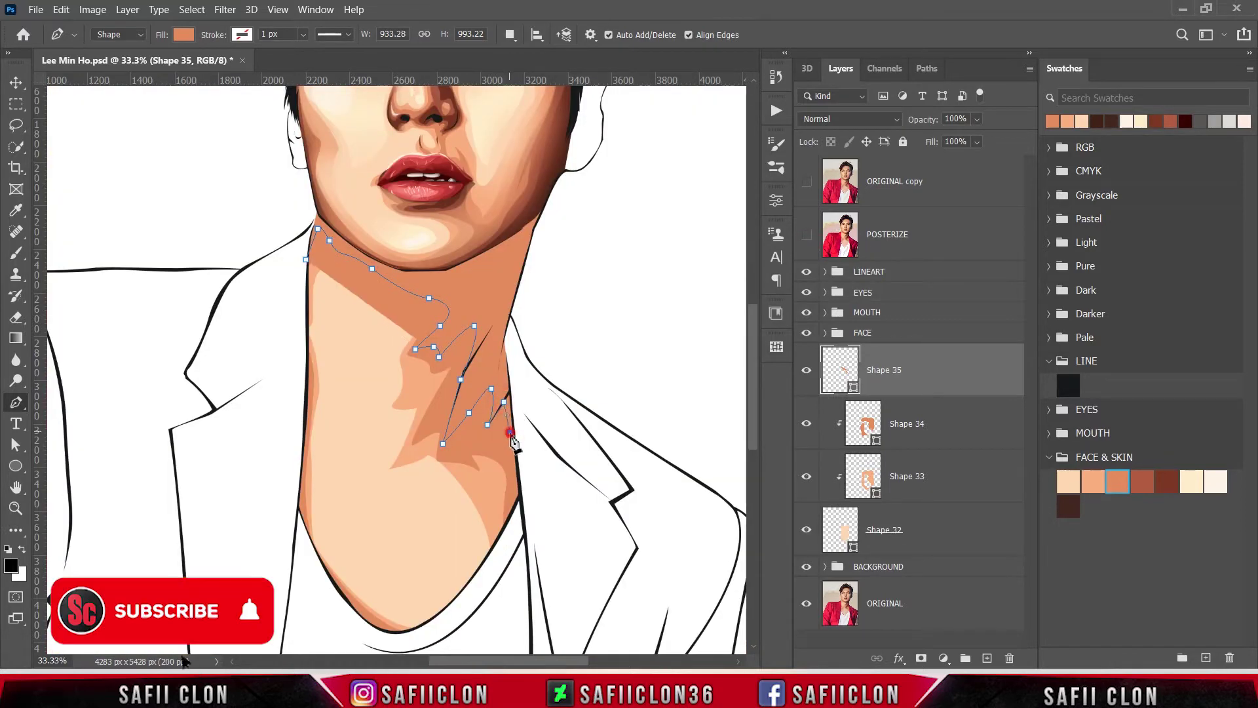
click(510, 432)
click(530, 463)
click(532, 364)
click(565, 258)
click(279, 226)
click(286, 257)
click(306, 260)
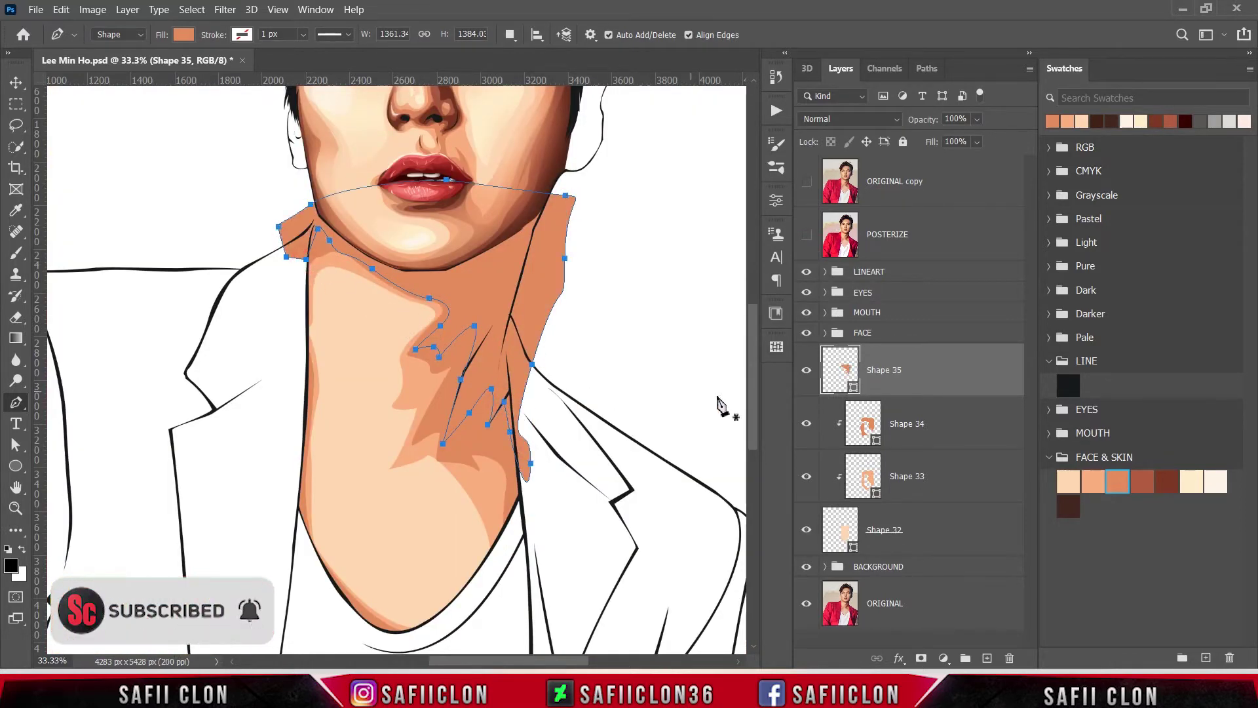
Fill the shadow shape with reddish-brown ad5843 and clip it to the neck shapes.
double_click(847, 388)
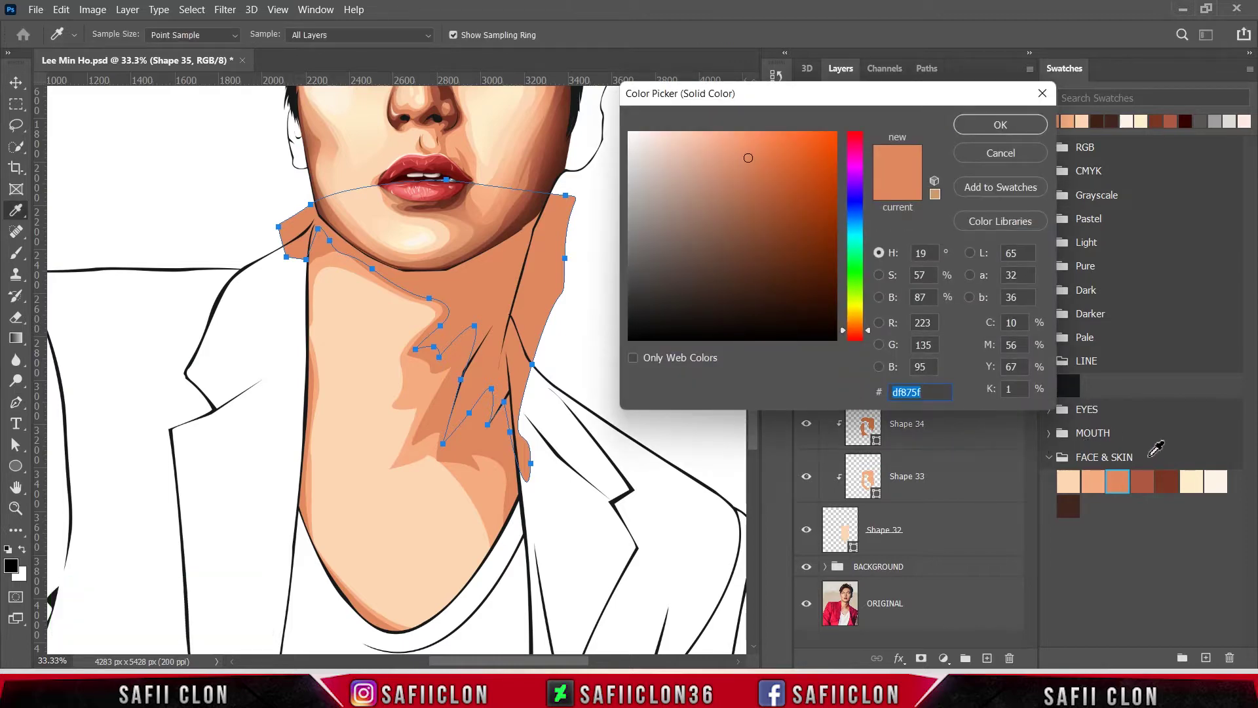
click(1151, 478)
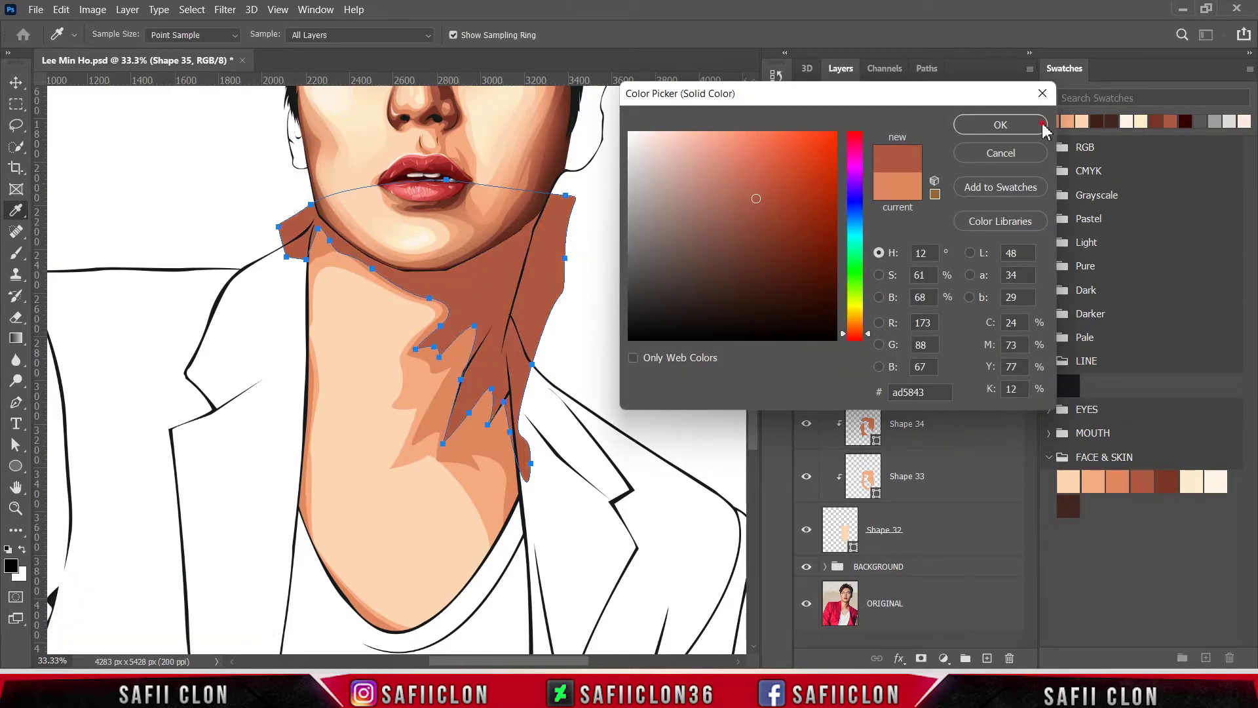
click(1000, 124)
right_click(931, 361)
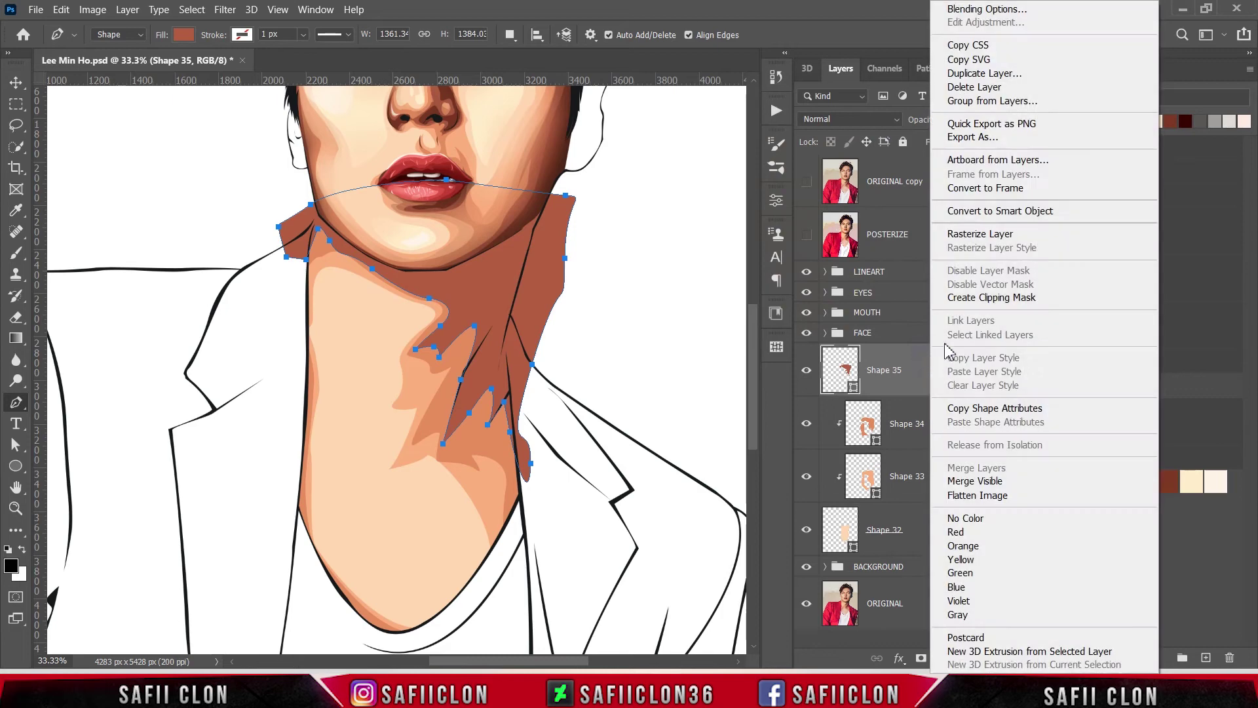
click(983, 293)
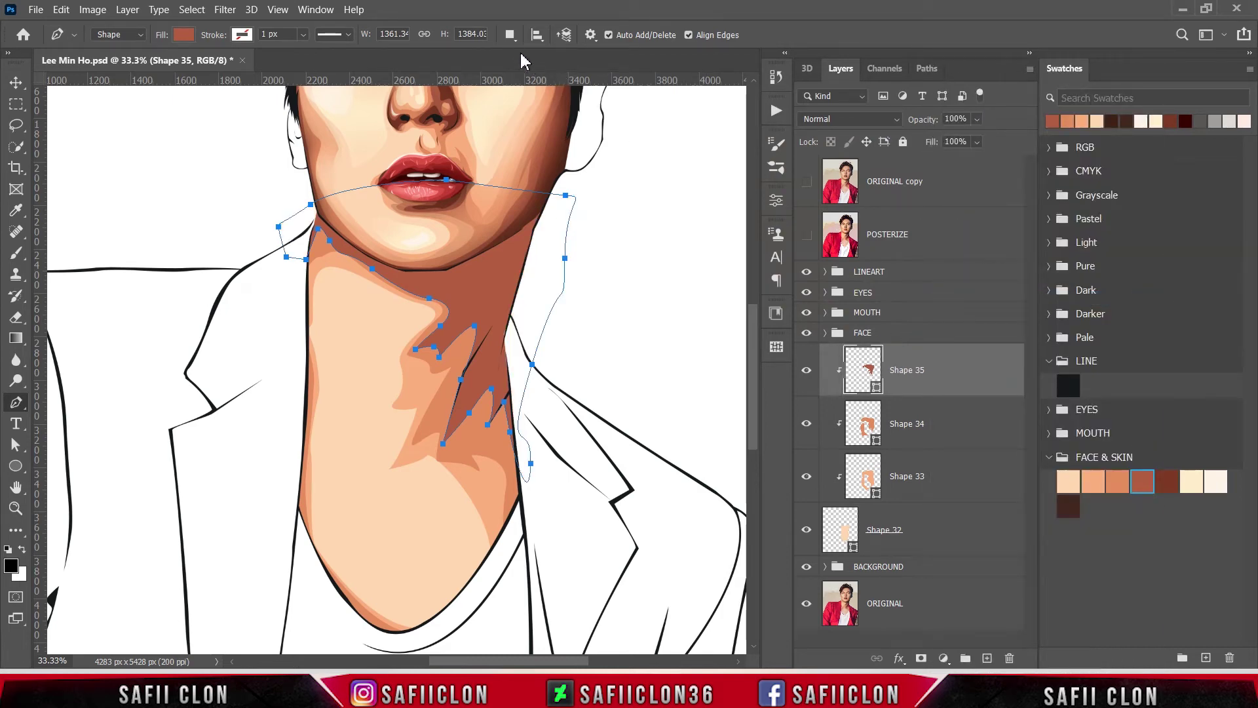
click(510, 35)
Start an extra Shape 35 piece curving down the left neck edge.
click(544, 65)
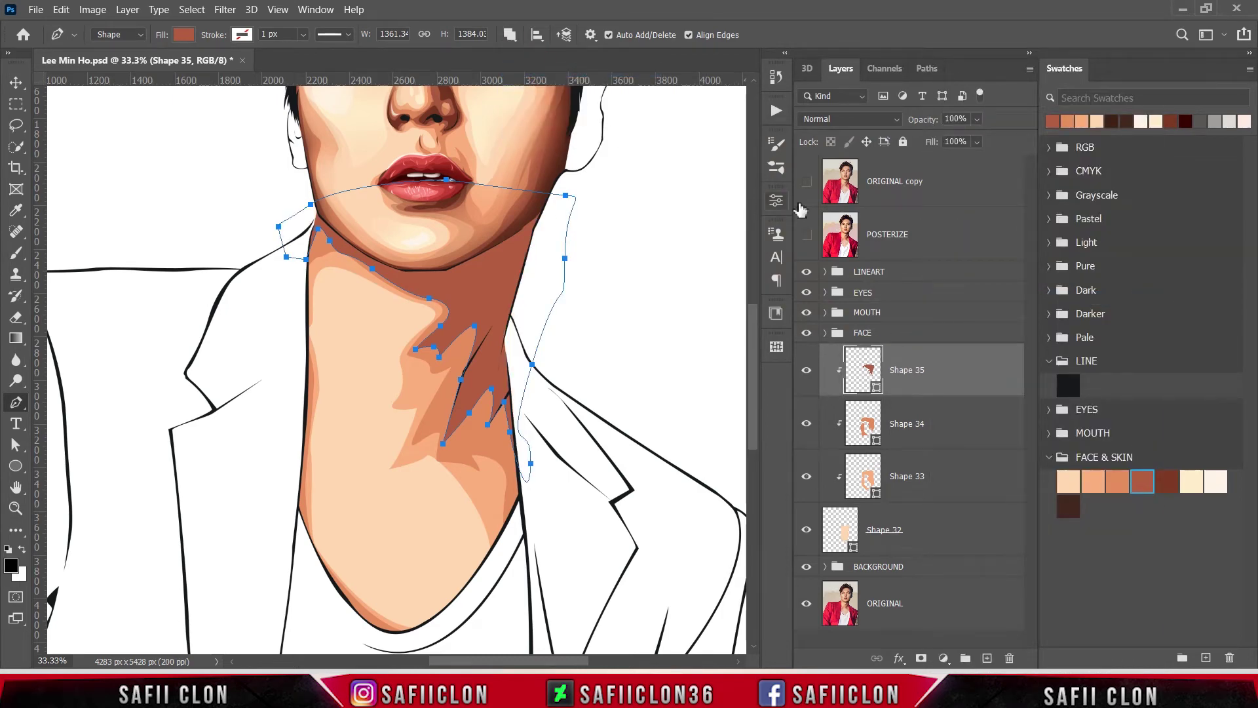
click(808, 235)
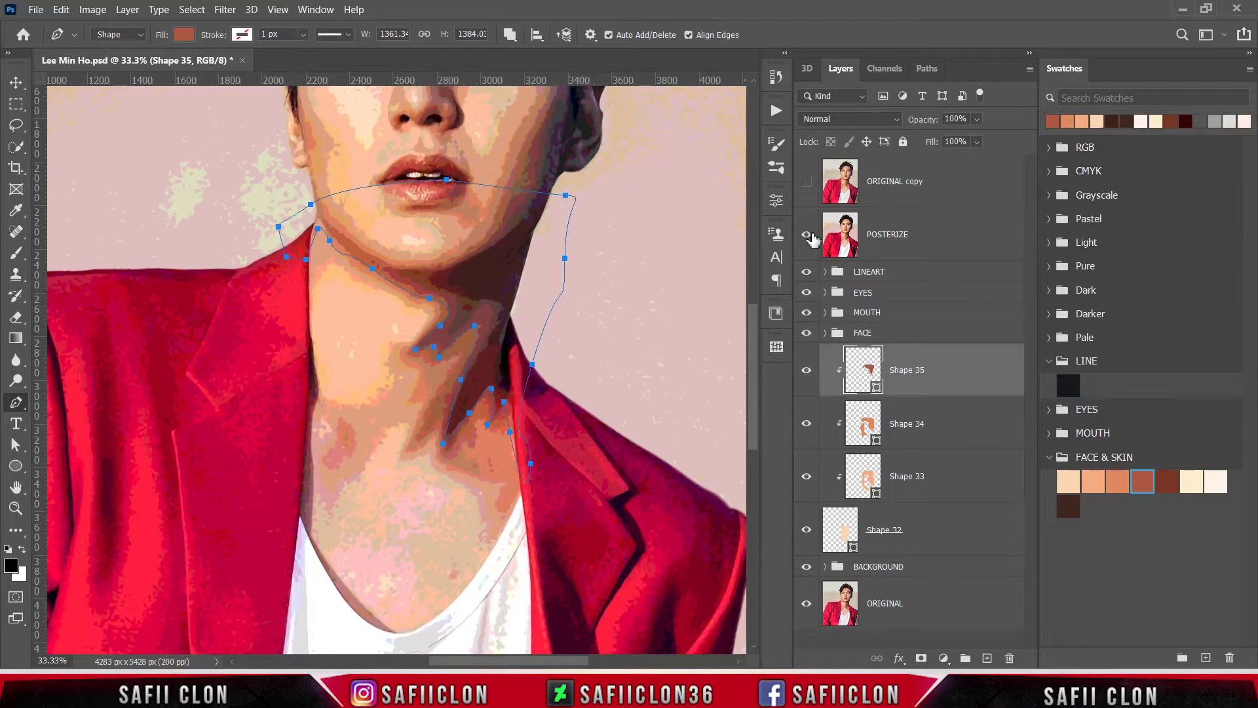
click(806, 235)
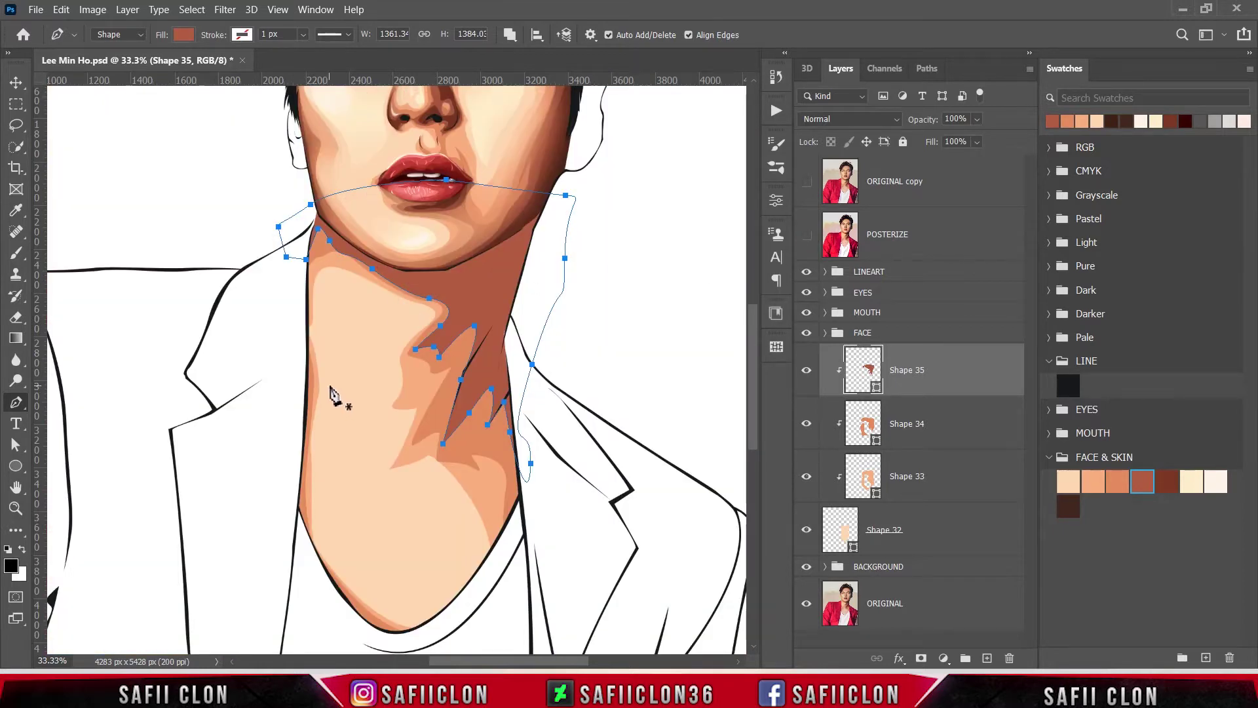
drag(309, 374, 312, 388)
drag(306, 430, 302, 454)
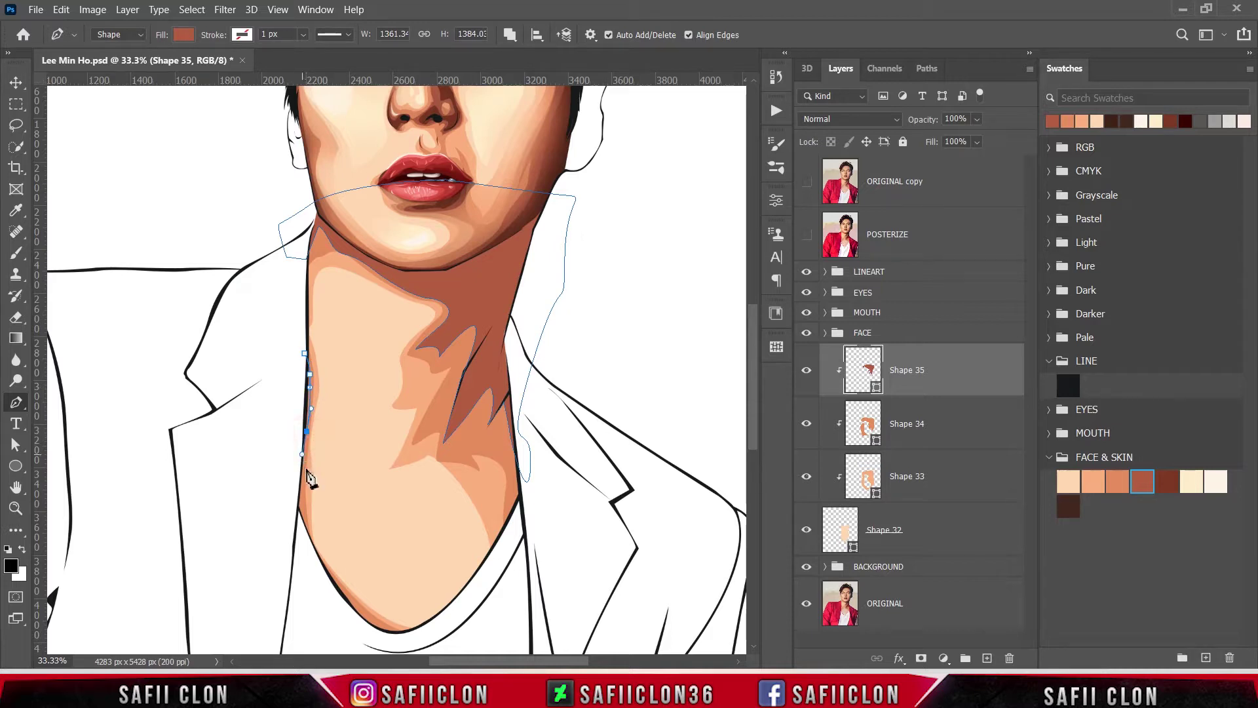
drag(303, 501, 303, 513)
Carry the piece around the neck bottom and close it back near the chin.
click(314, 561)
drag(408, 635, 420, 645)
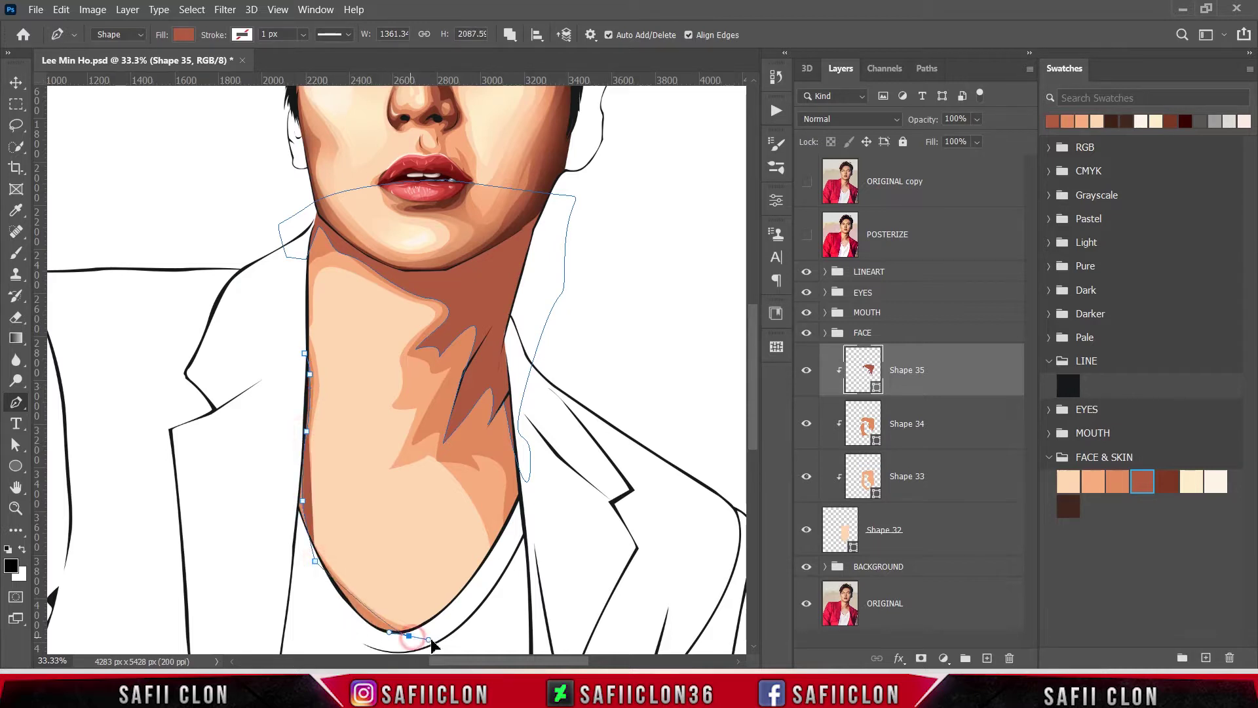
click(309, 634)
click(253, 537)
click(259, 433)
click(278, 372)
click(304, 354)
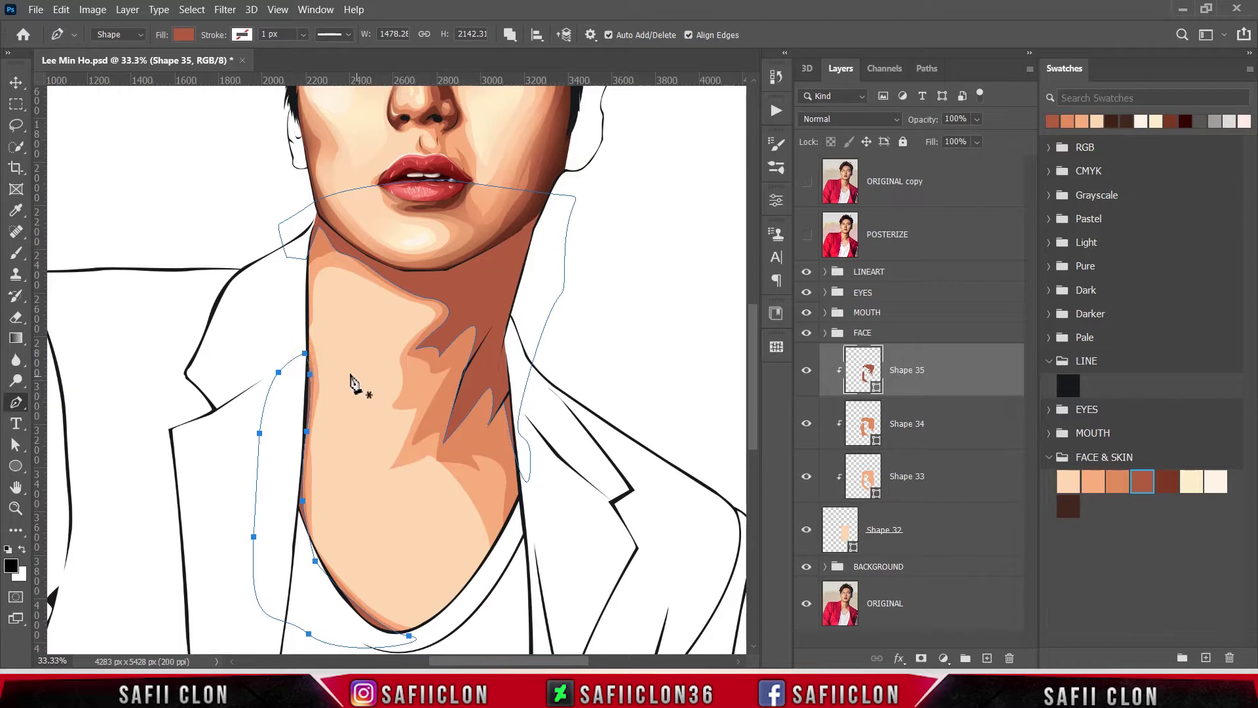
Set Path Operations to New Layer and start a new shadow shape under the chin.
click(511, 36)
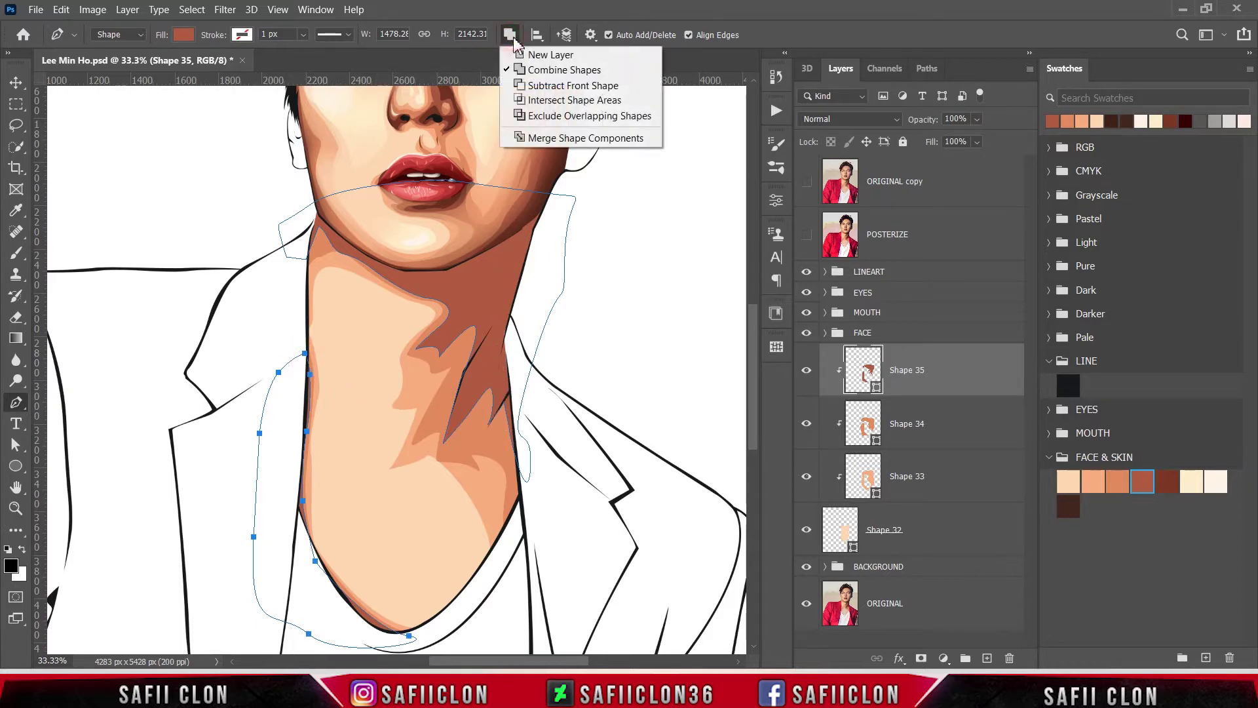
click(546, 57)
click(807, 235)
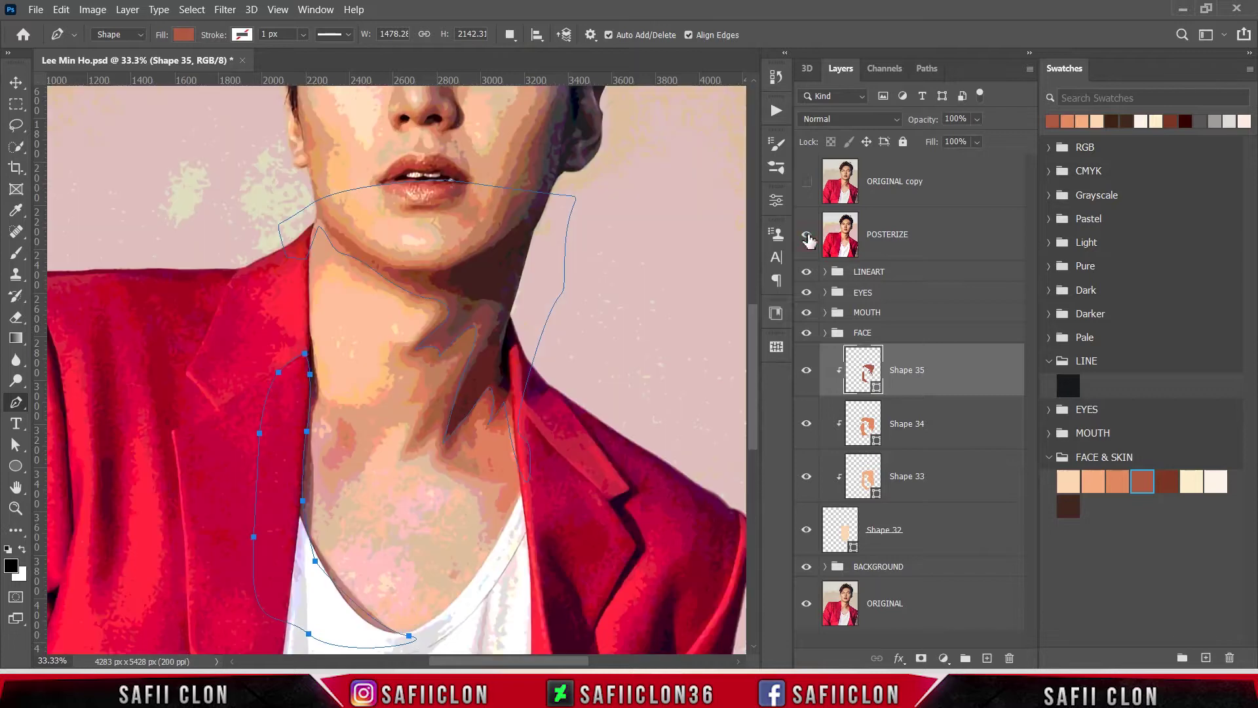
click(326, 213)
Trace the dark shadow edge along the jawline and down the right neck.
drag(373, 266, 409, 279)
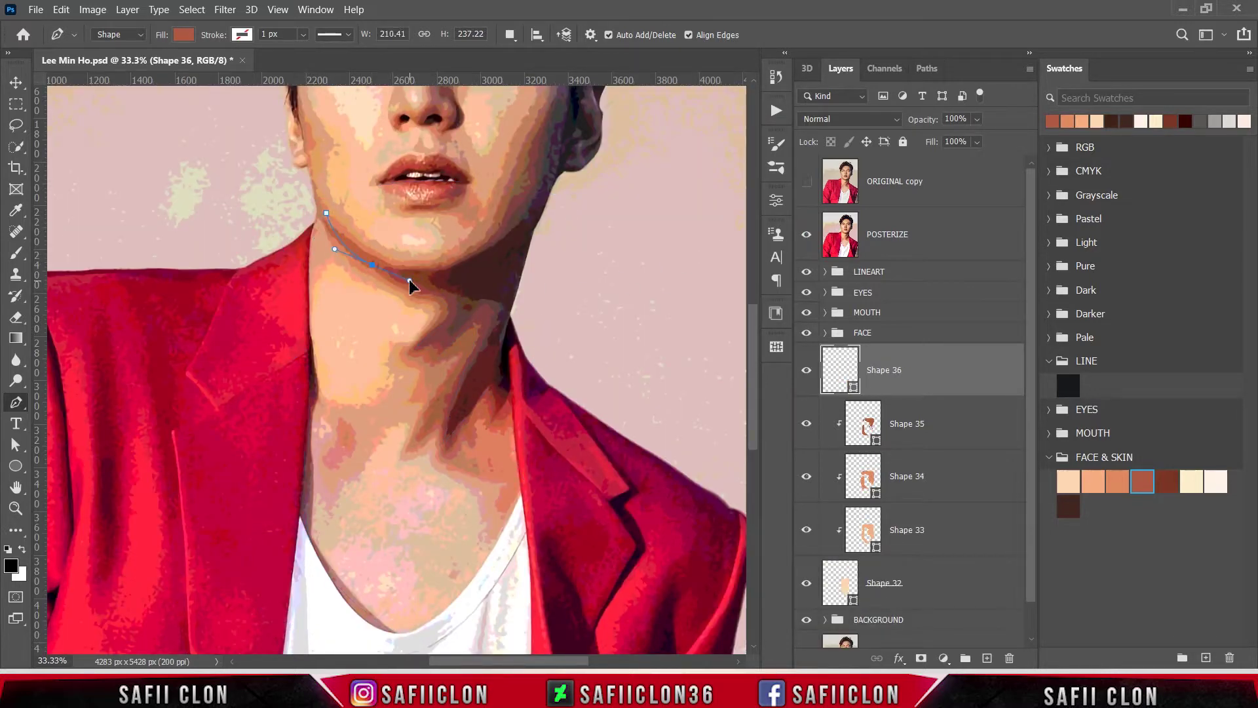
click(807, 234)
mouse_move(452, 293)
mouse_down()
mouse_move(449, 328)
mouse_move(508, 307)
mouse_move(482, 289)
mouse_up()
click(807, 234)
drag(492, 336, 477, 353)
click(807, 234)
click(464, 373)
click(453, 416)
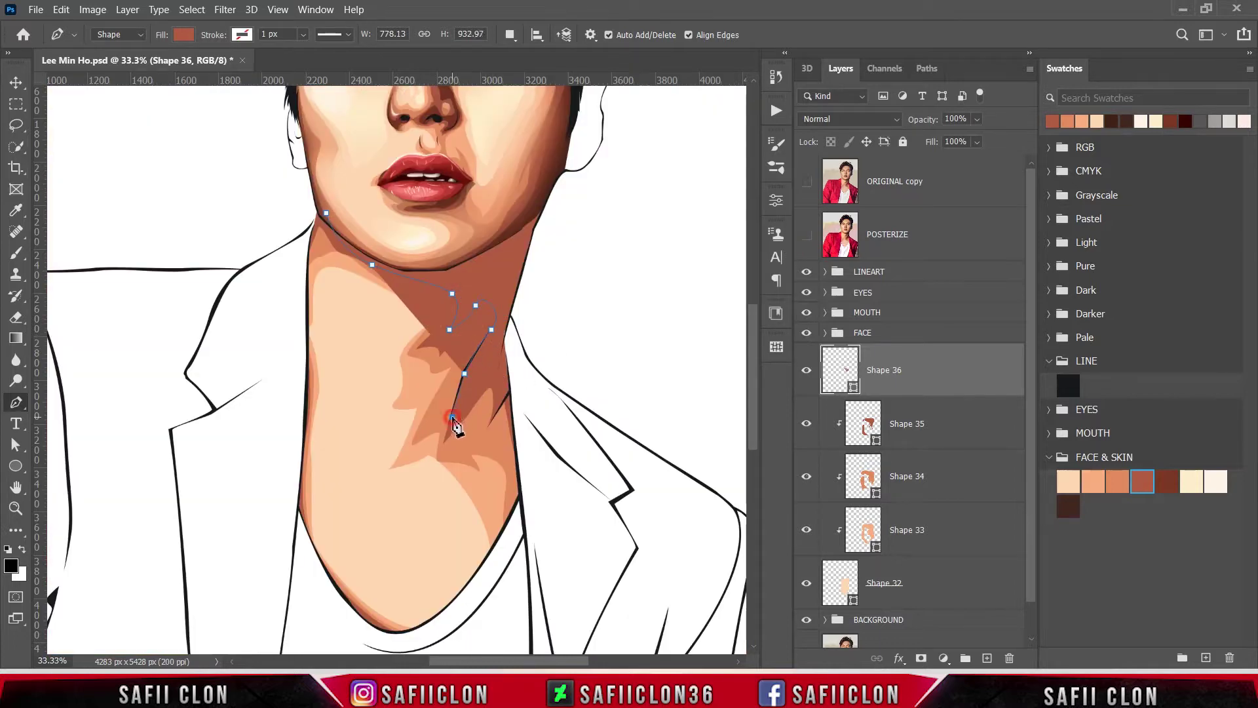
click(807, 235)
mouse_move(492, 387)
mouse_down()
mouse_move(509, 384)
mouse_move(490, 428)
mouse_up()
Extend the outline past the neck's right edge, up by the jaw, and close it under the chin.
click(807, 234)
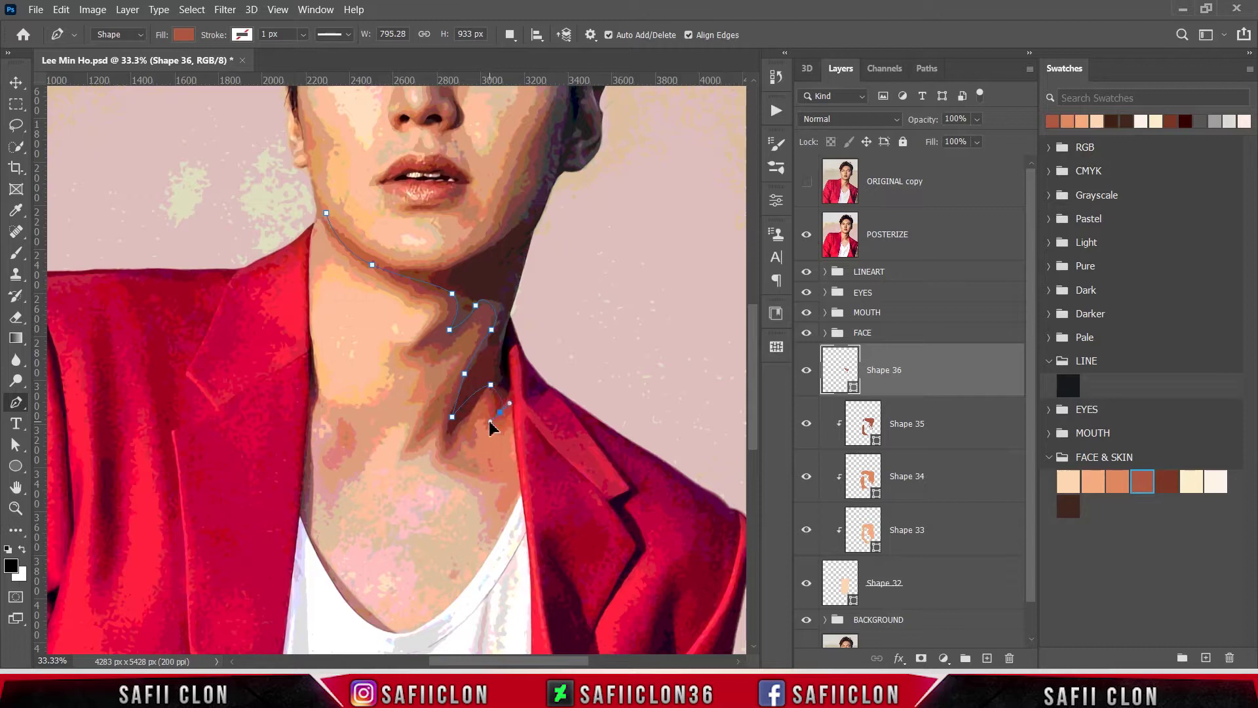
click(806, 234)
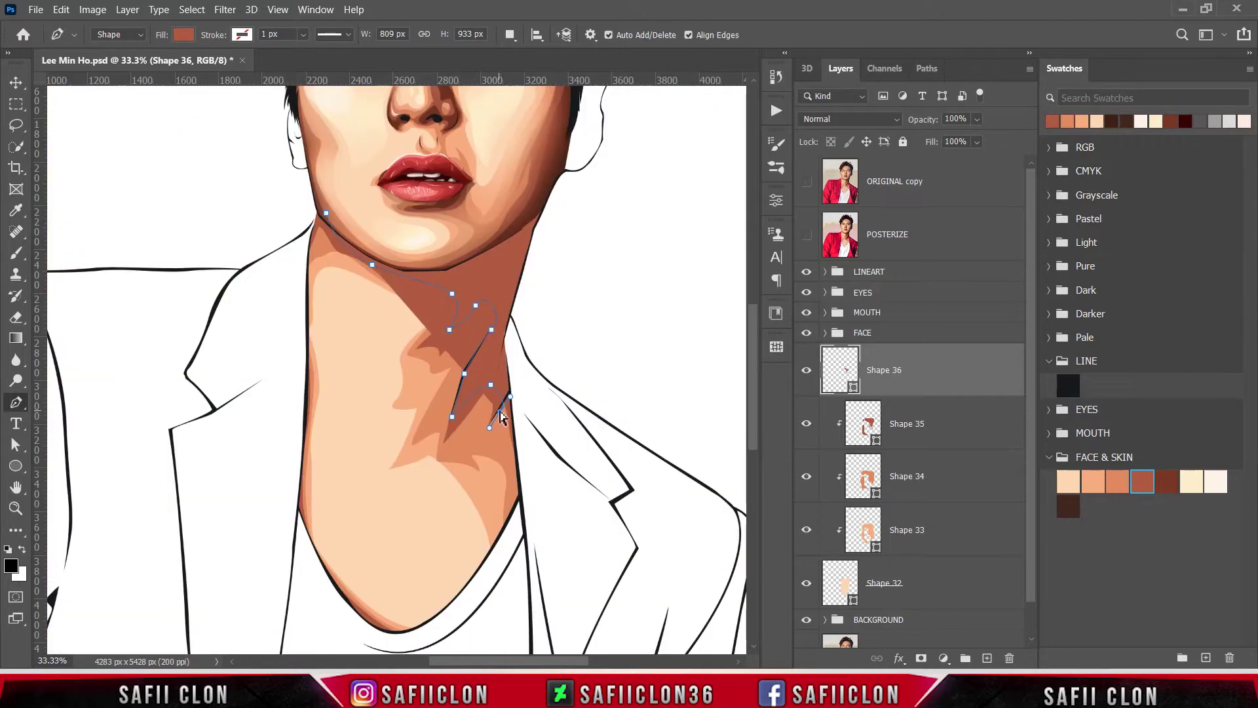
click(518, 444)
click(539, 303)
click(557, 181)
click(432, 170)
click(326, 213)
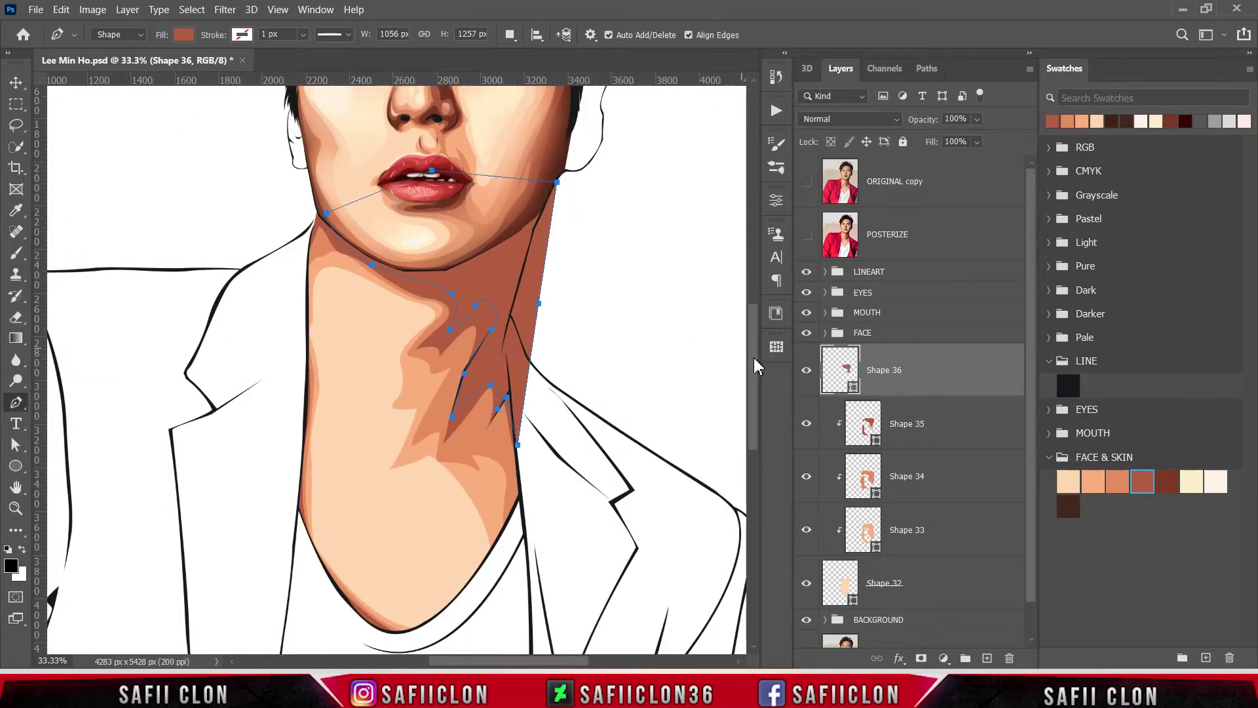
Fill Shape 36 with deep brown 783424 and clip it to the layers below.
double_click(855, 390)
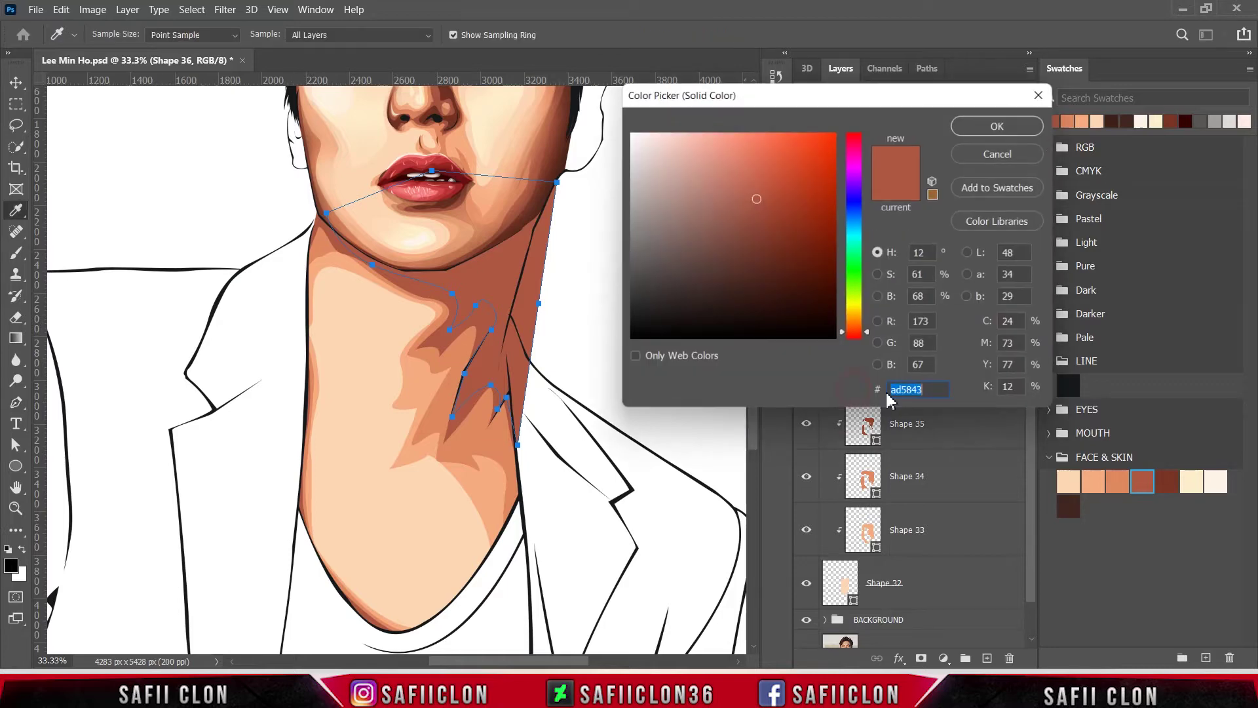
click(1165, 480)
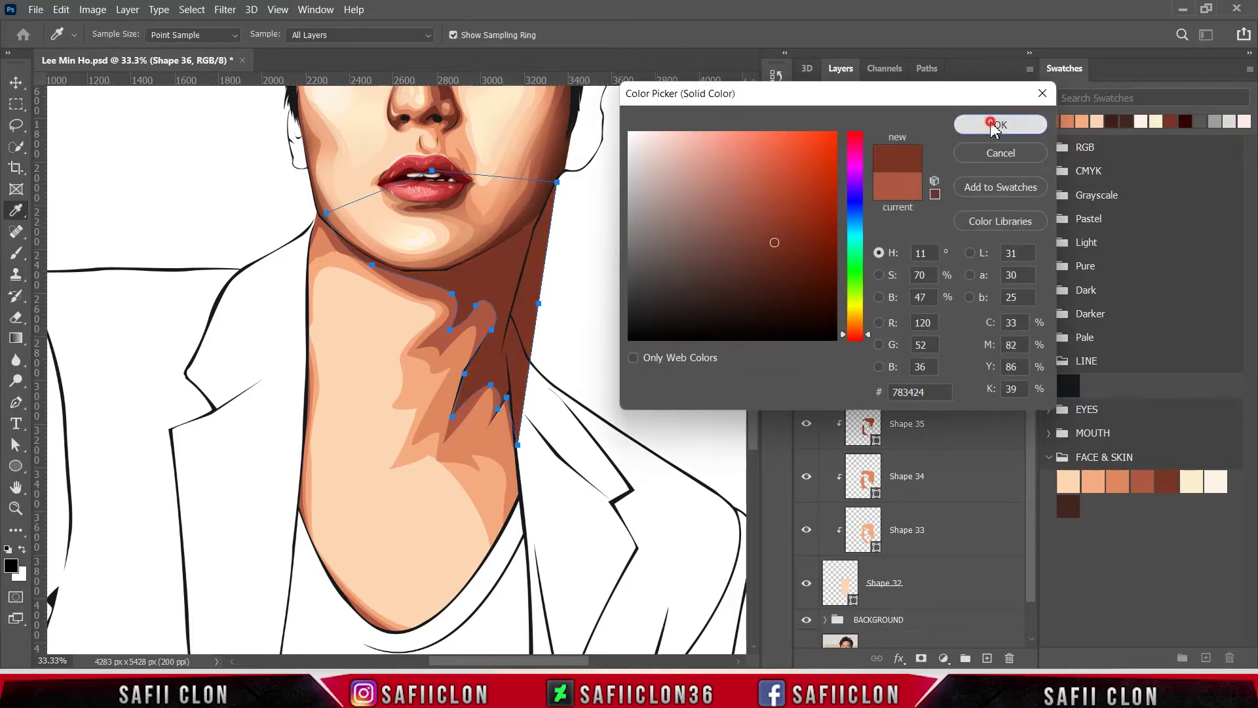
click(996, 124)
right_click(940, 364)
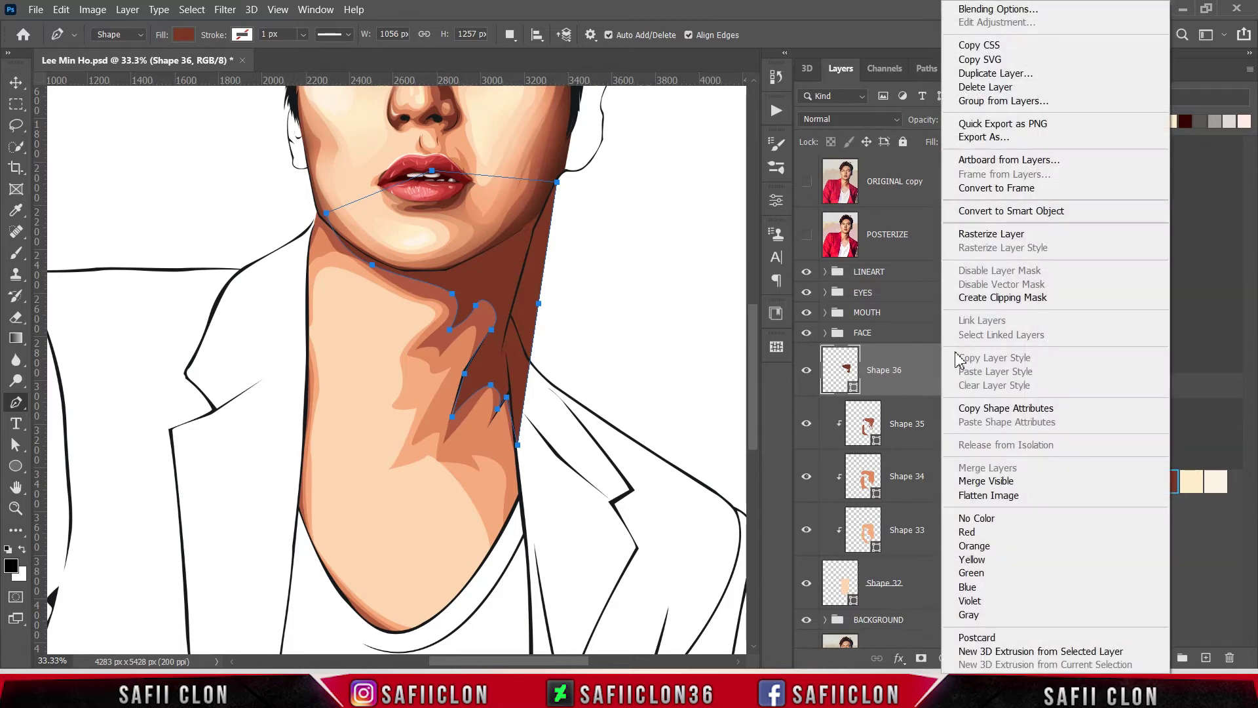
click(969, 302)
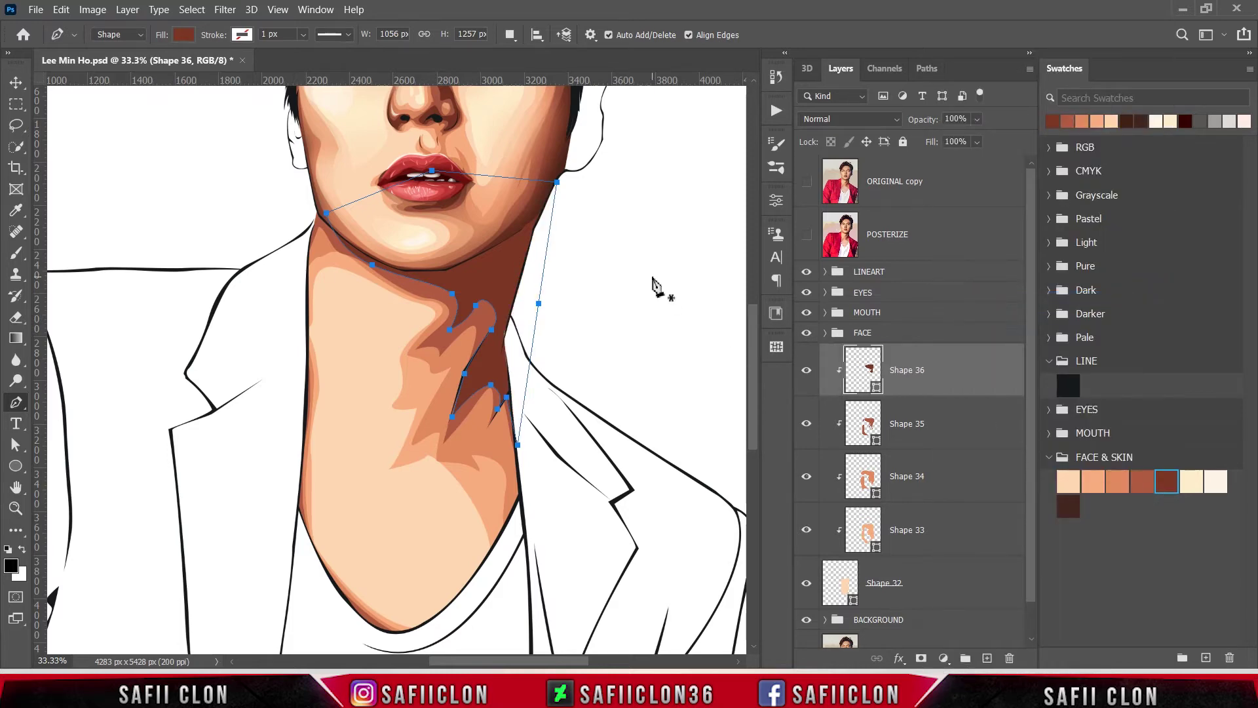
Switch to Combine Shapes and trace a closed shadow piece on the lower-left neck.
click(511, 38)
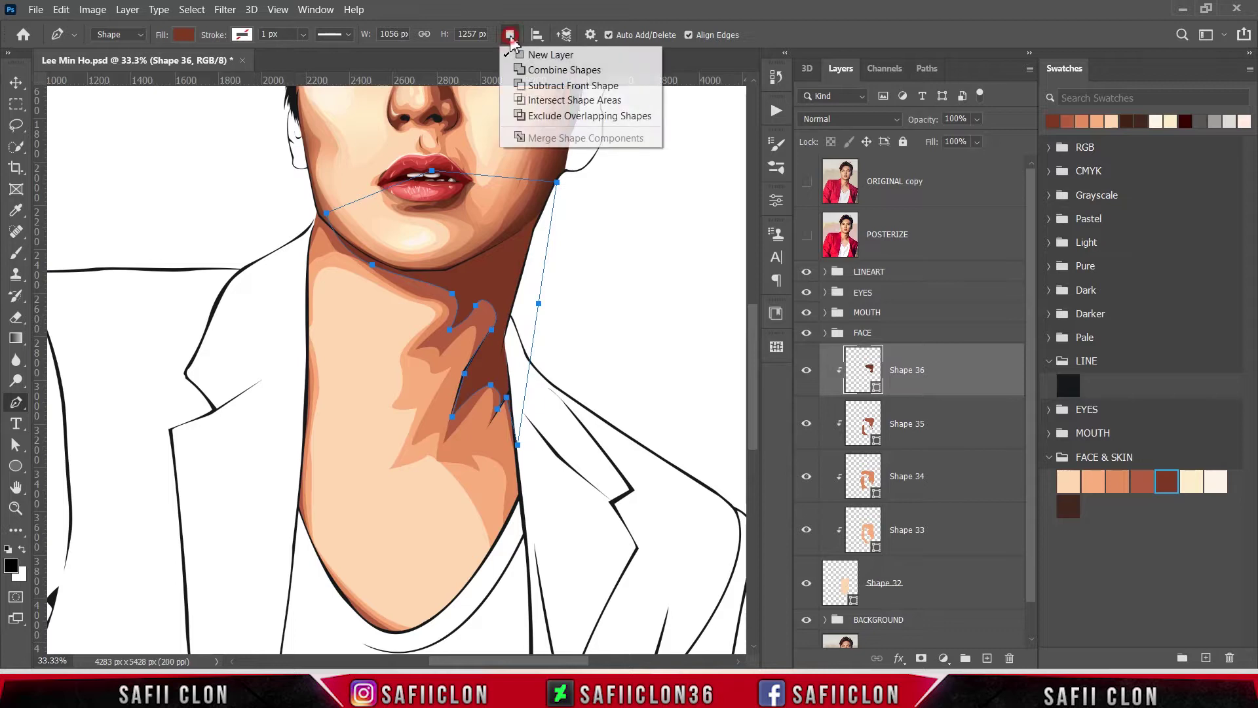
click(543, 70)
scroll(344, 504, down, 1)
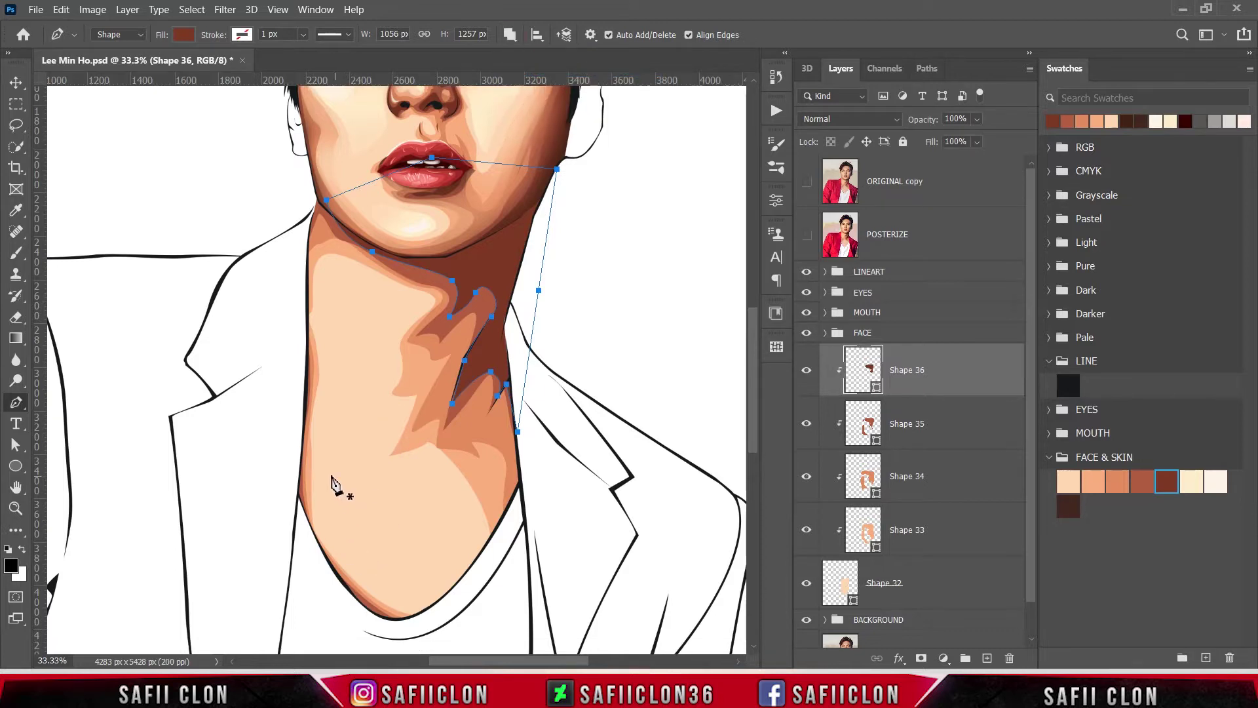
click(296, 459)
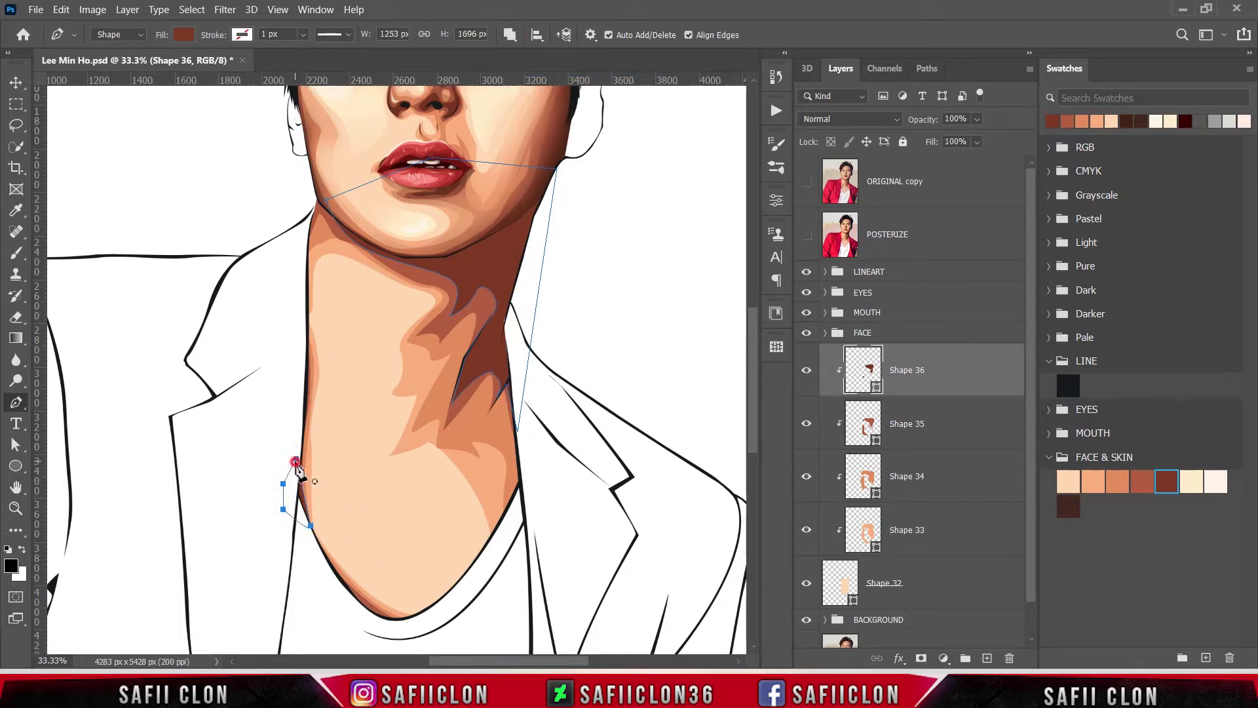
click(326, 565)
click(422, 632)
click(326, 630)
click(318, 591)
click(325, 565)
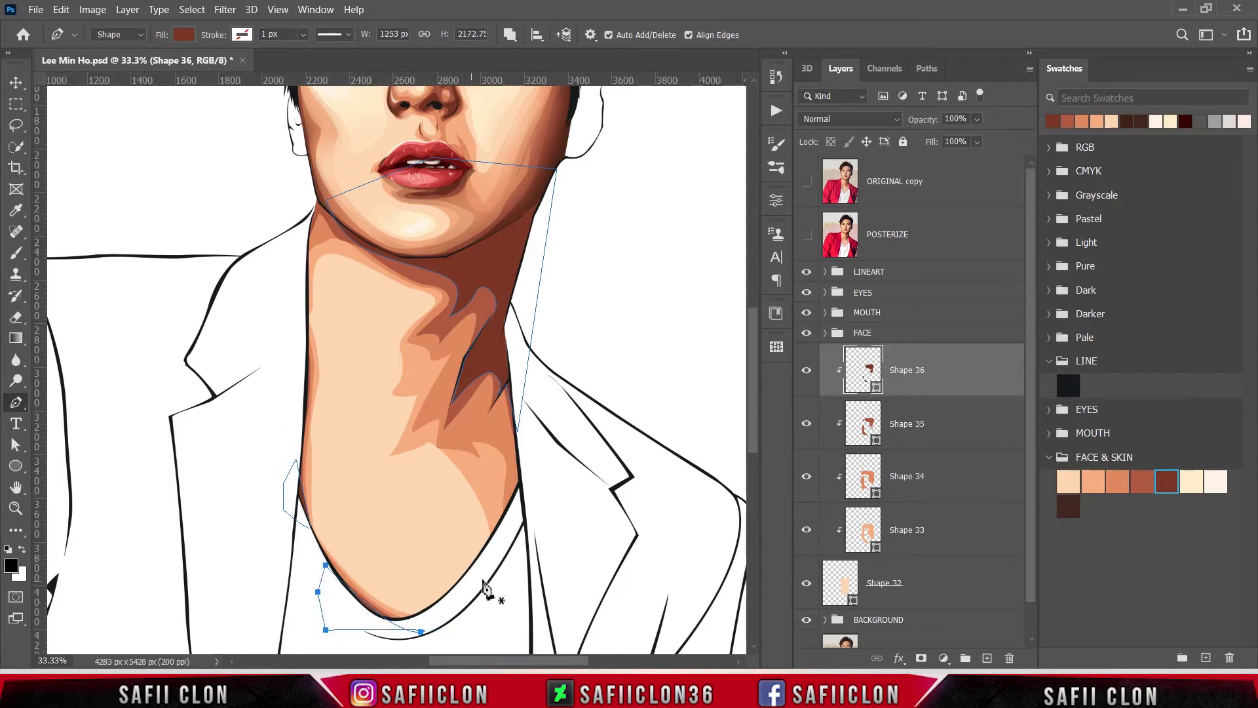
Trace a closed shadow piece on the lower-right neck edge, then show the posterized photo.
click(512, 393)
click(502, 532)
click(545, 497)
click(548, 453)
click(536, 425)
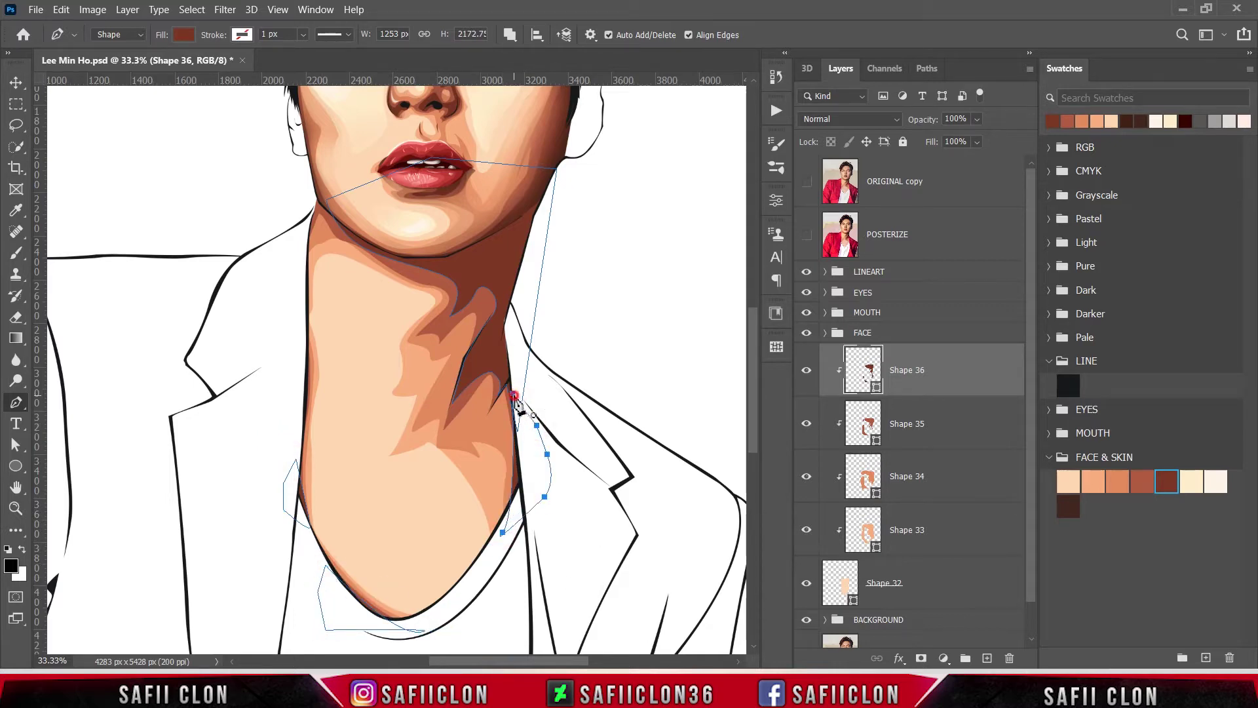
click(512, 393)
scroll(639, 449, down, 1)
scroll(639, 449, down, 1)
scroll(639, 449, down, 1)
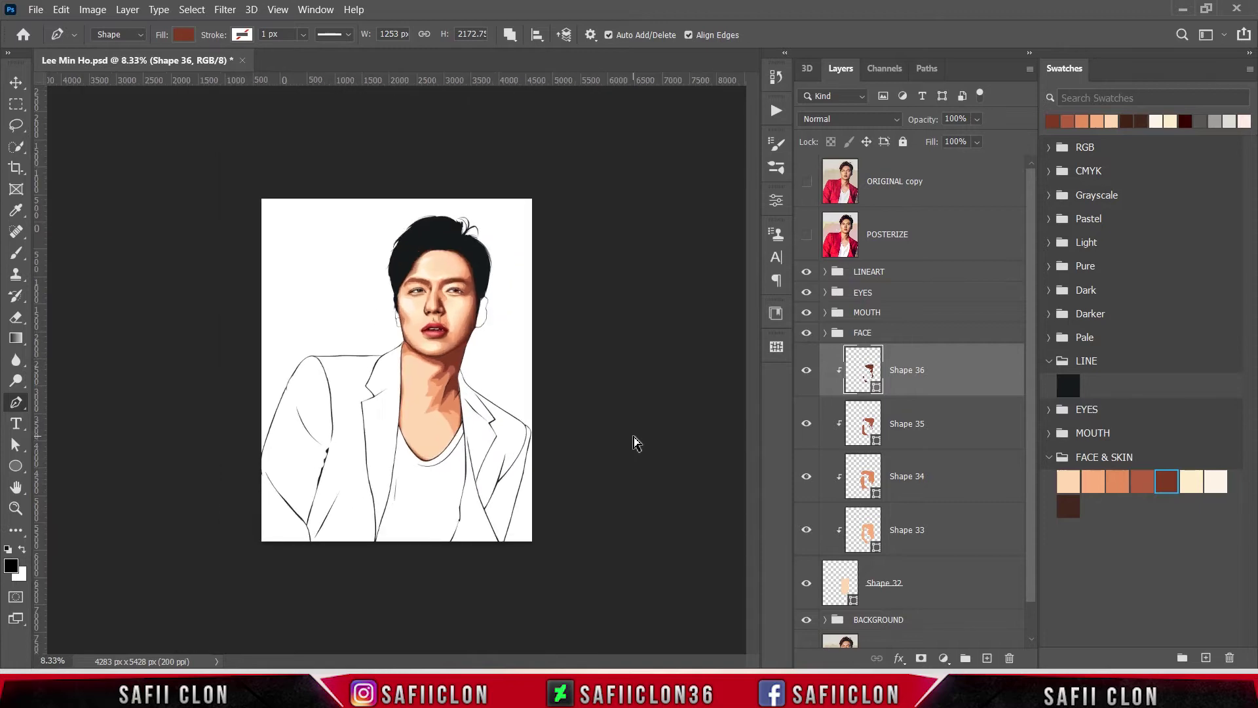
scroll(639, 449, up, 3)
scroll(603, 445, right, 3)
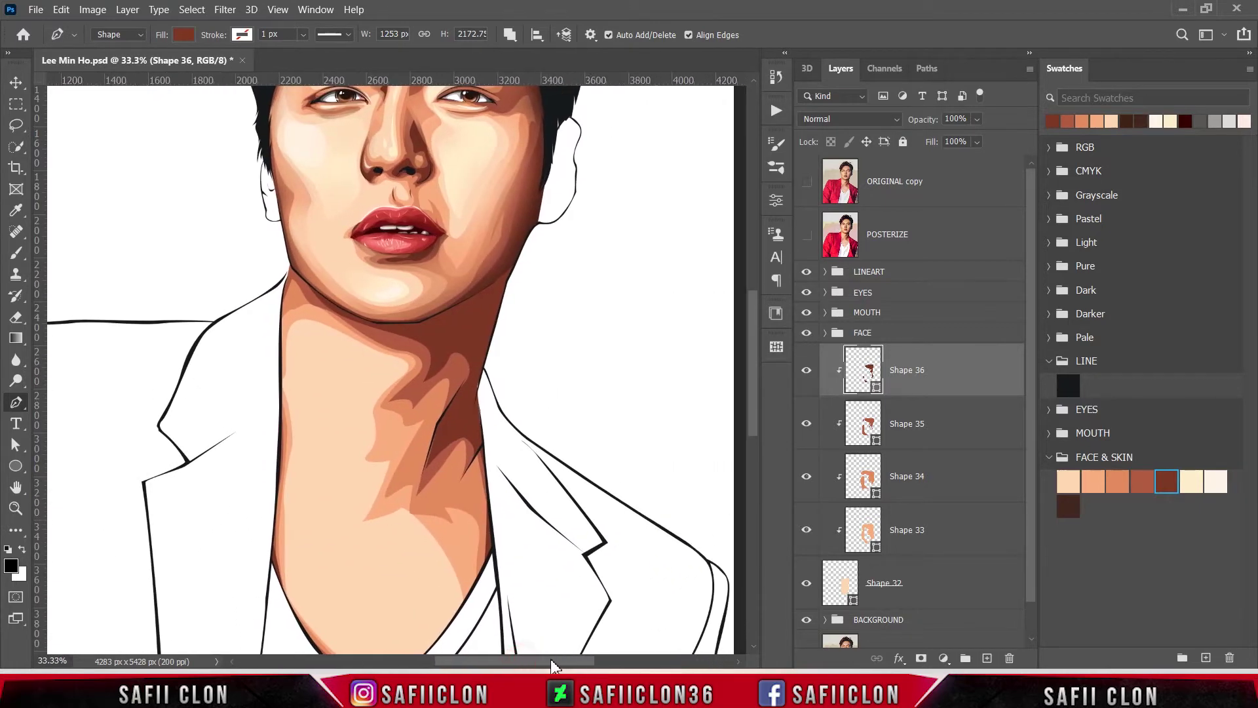
click(807, 234)
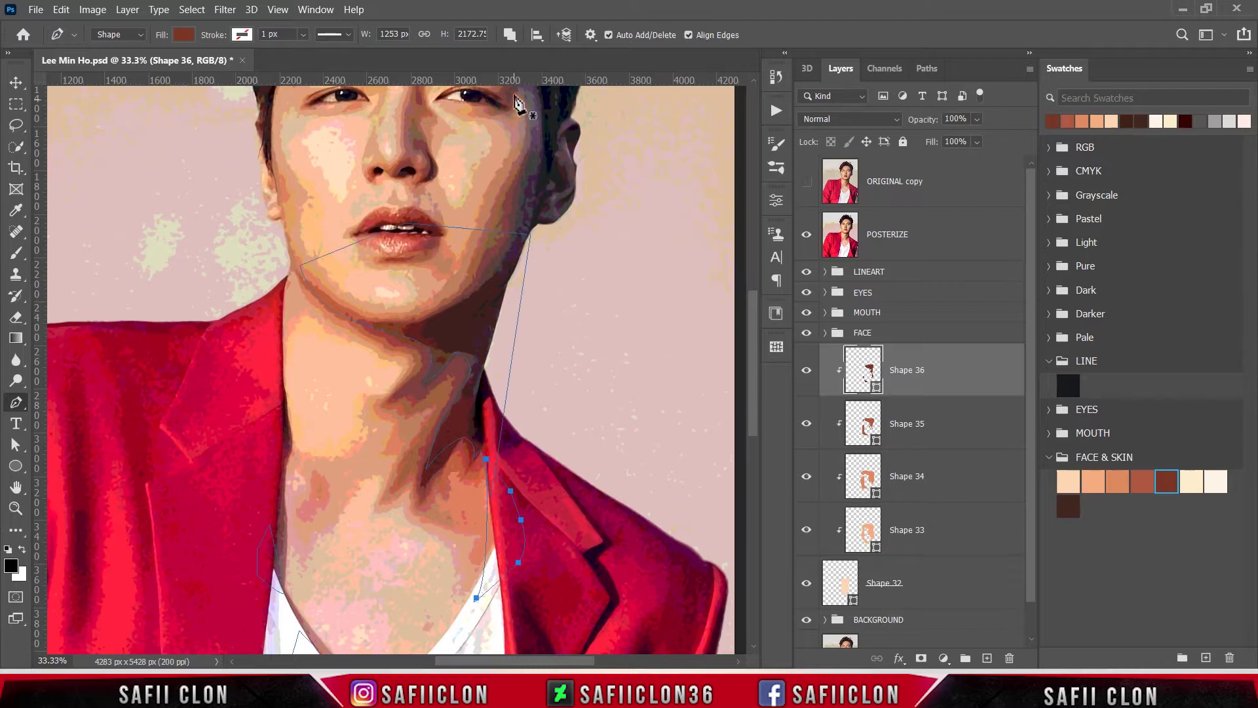
Set Path Operations back to New Layer.
click(510, 34)
click(523, 56)
click(511, 34)
Draw closed Shape 37 on the upper-left neck below the jaw, then hide the posterized photo.
key(Escape)
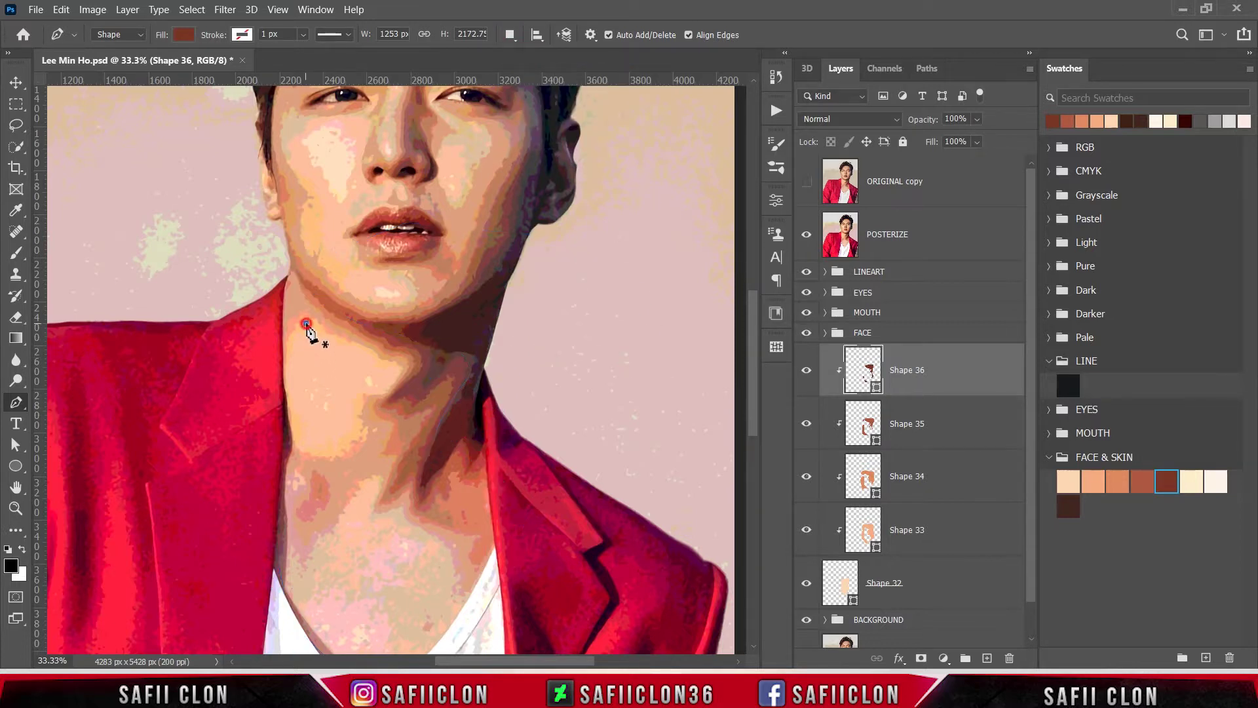
click(306, 323)
drag(359, 356, 394, 364)
click(389, 382)
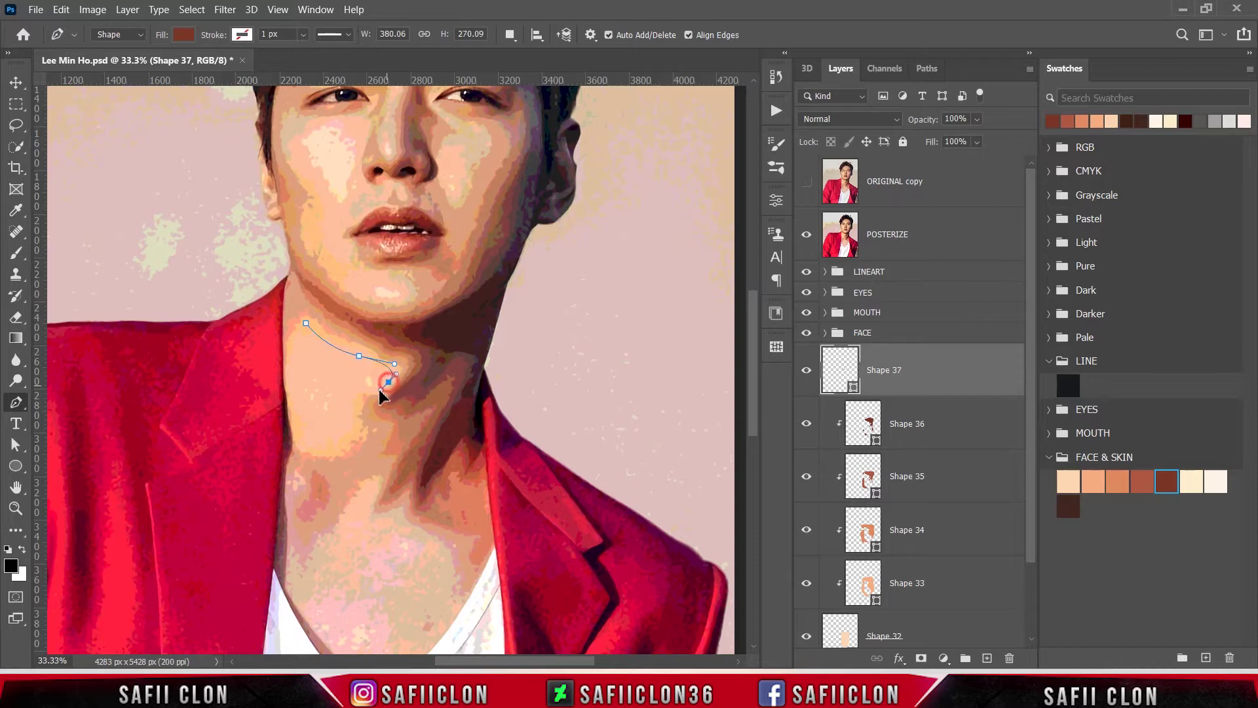
drag(358, 415, 329, 467)
drag(297, 426, 297, 402)
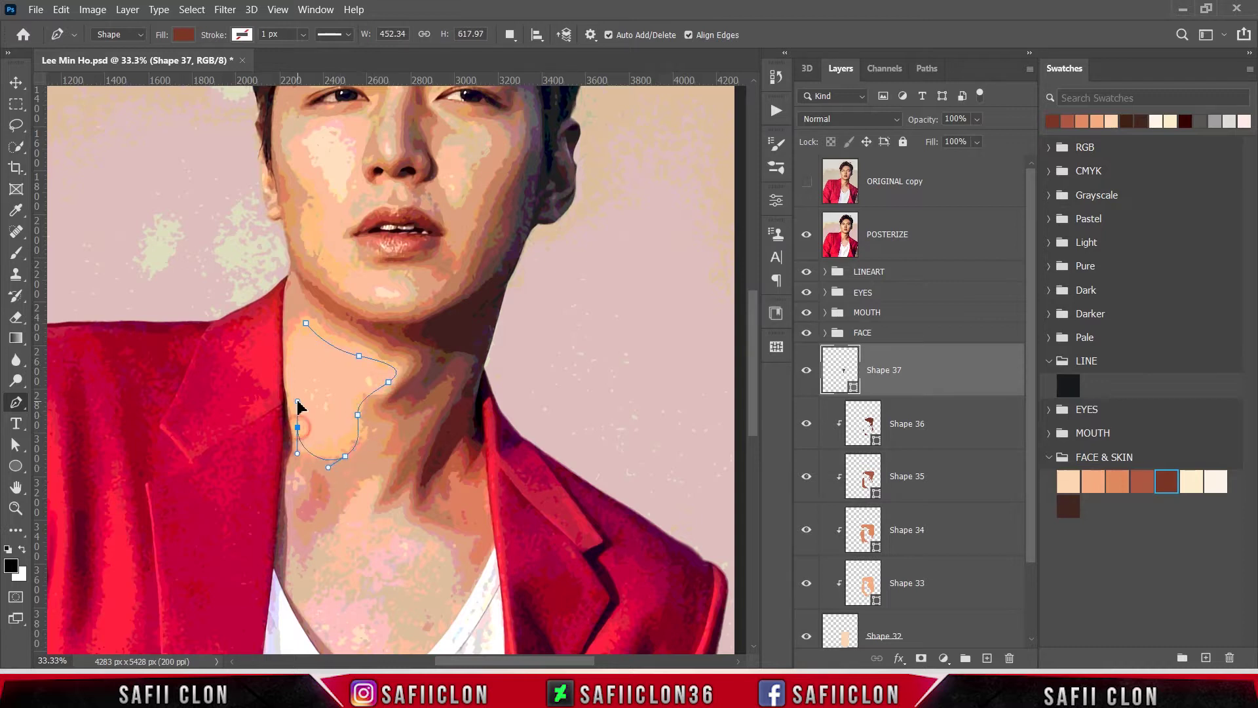
click(306, 323)
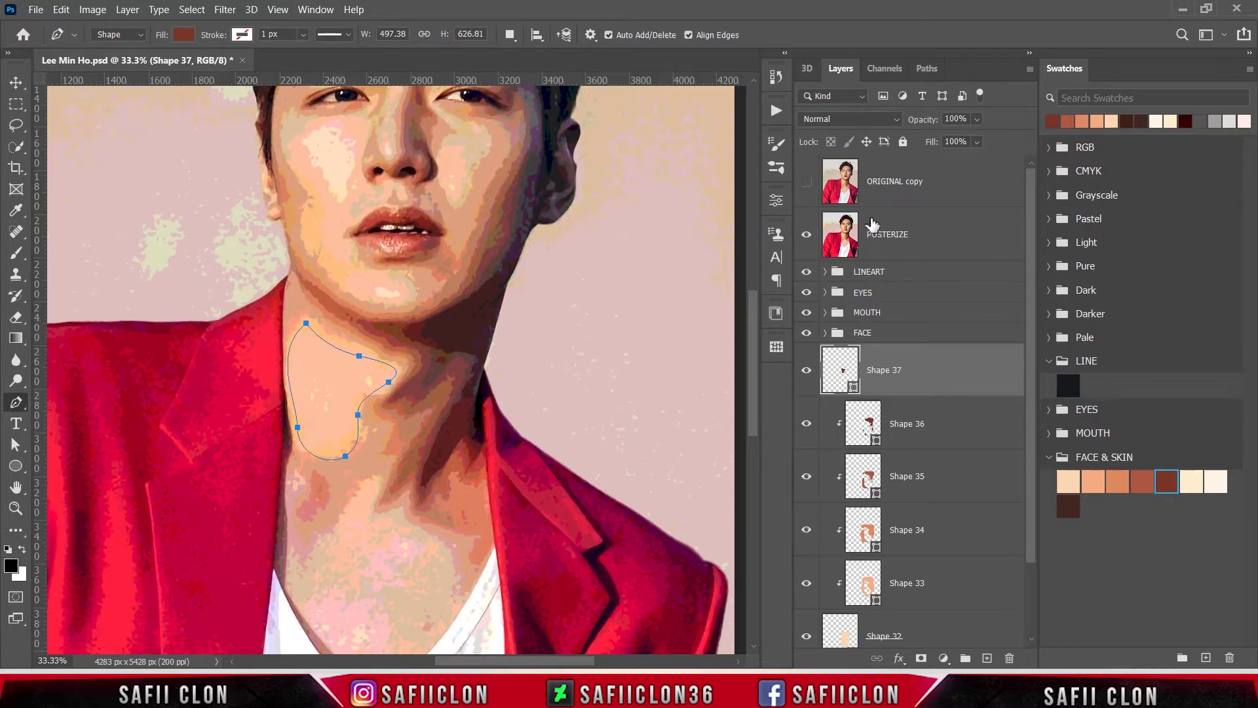
click(806, 237)
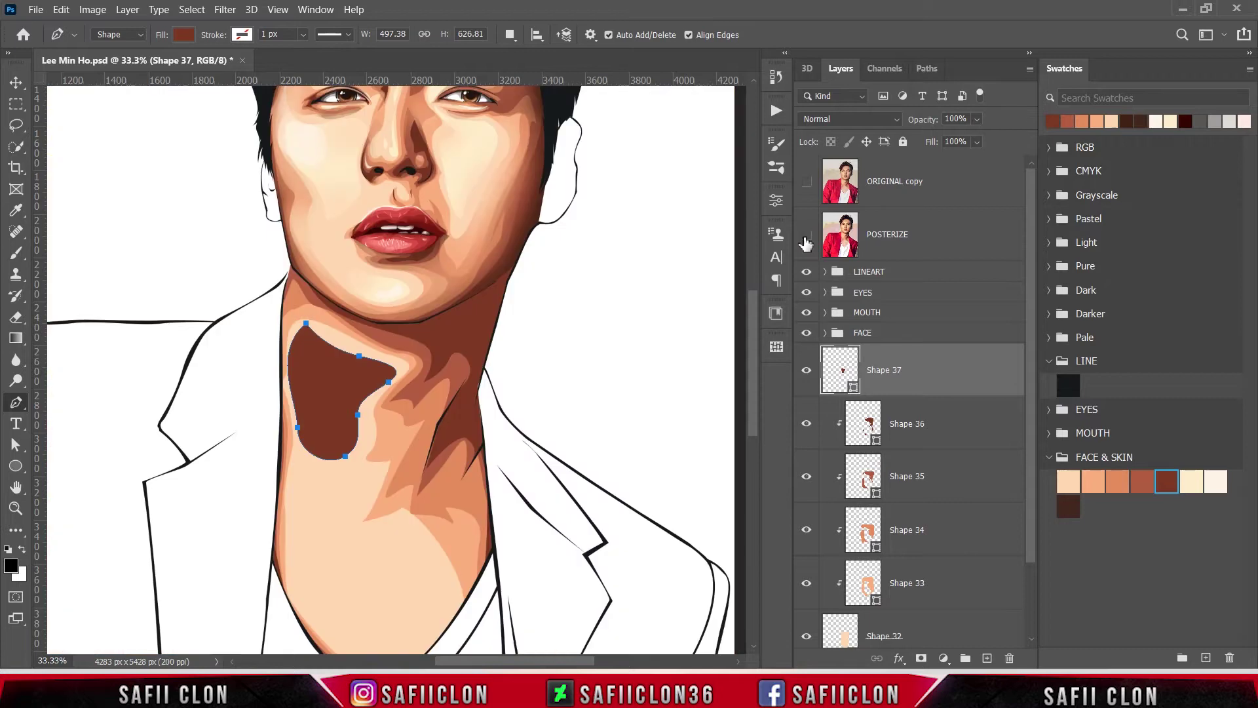
Sample the light peach from the neck and refine Shape 37's fill to ffe7d1.
double_click(859, 391)
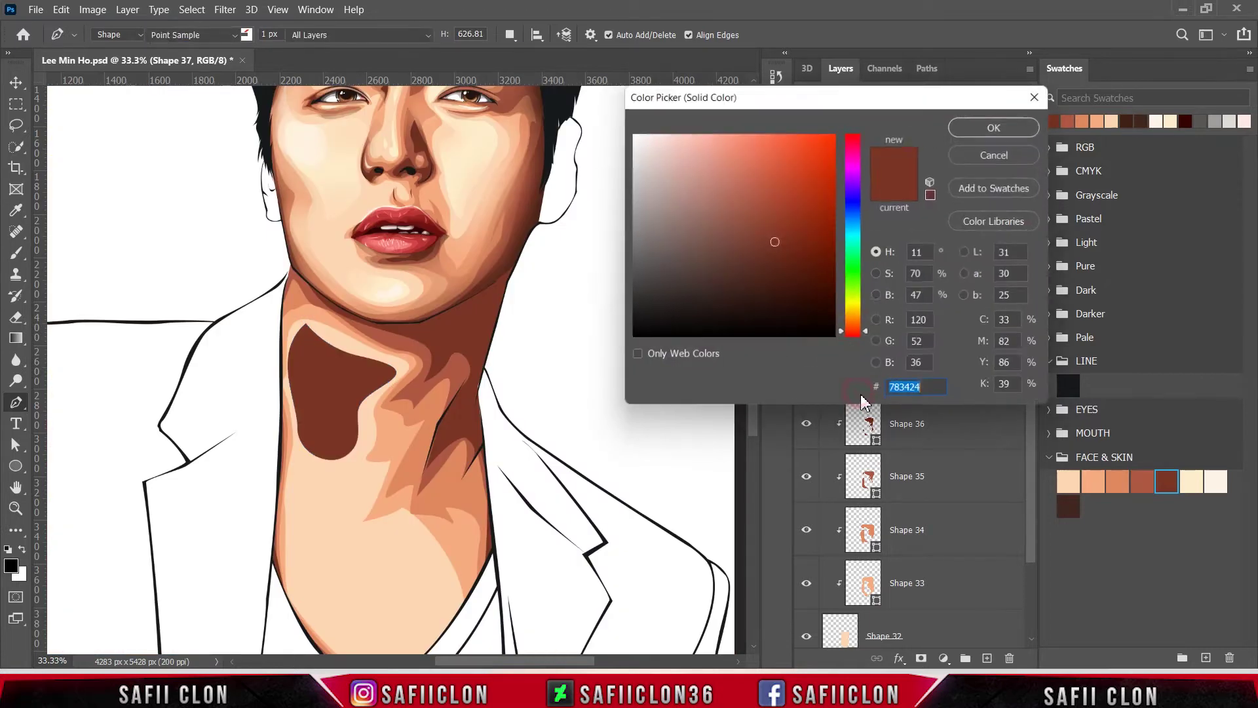
click(1193, 482)
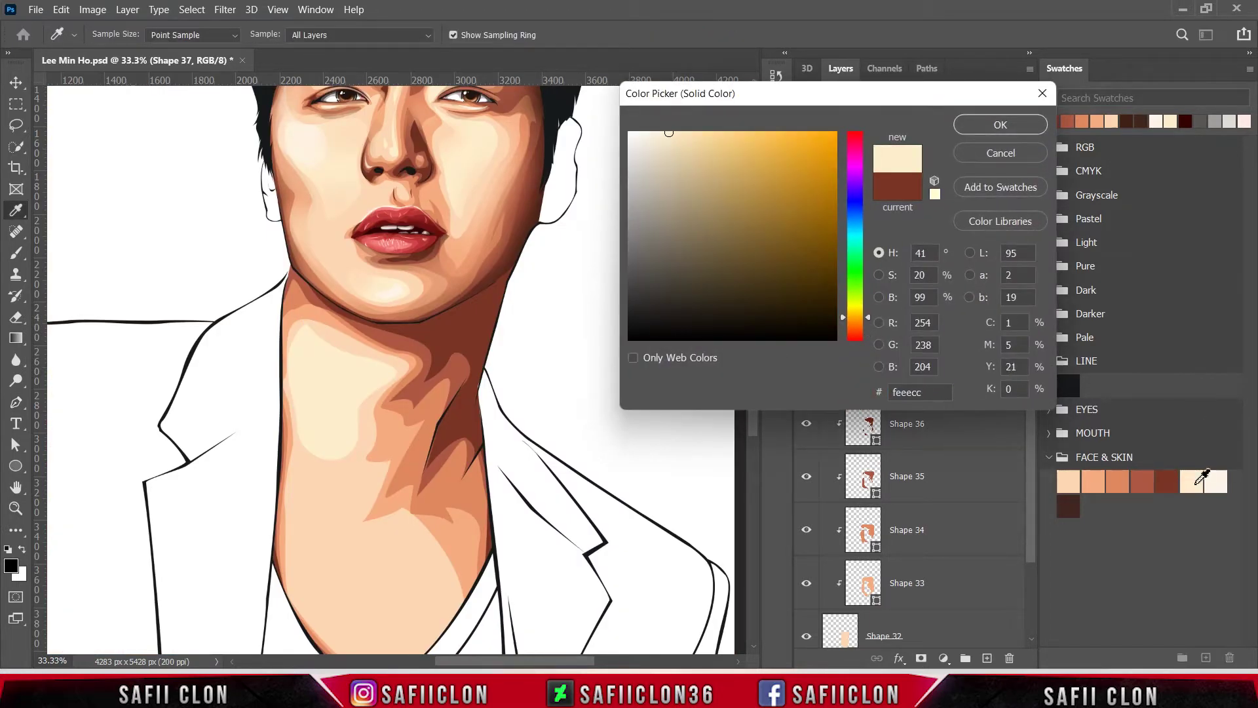
click(358, 476)
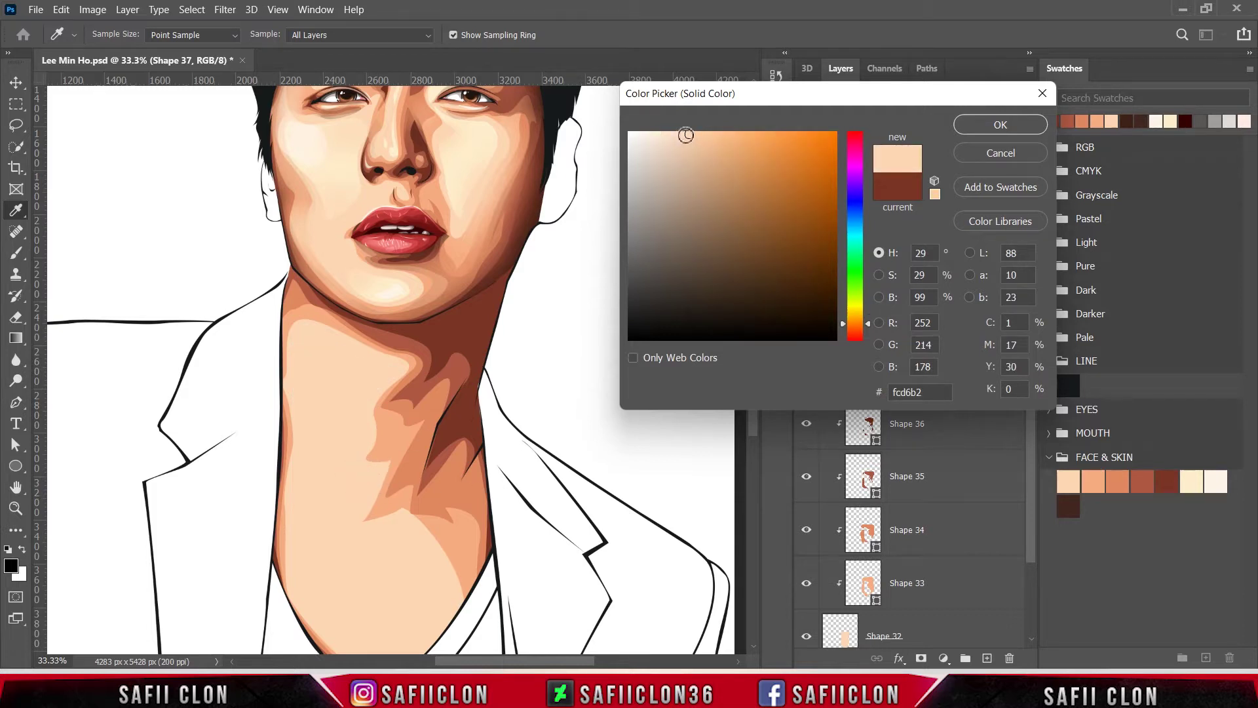
drag(686, 135, 675, 131)
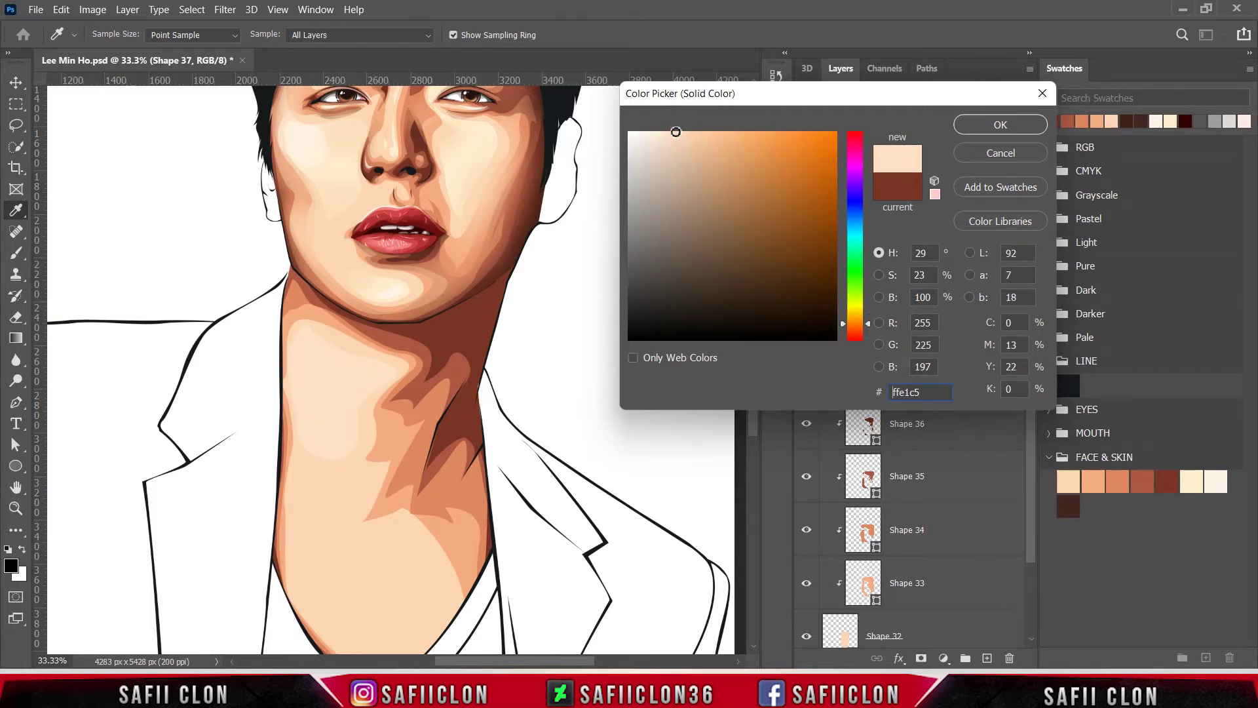
drag(669, 128, 667, 127)
click(990, 130)
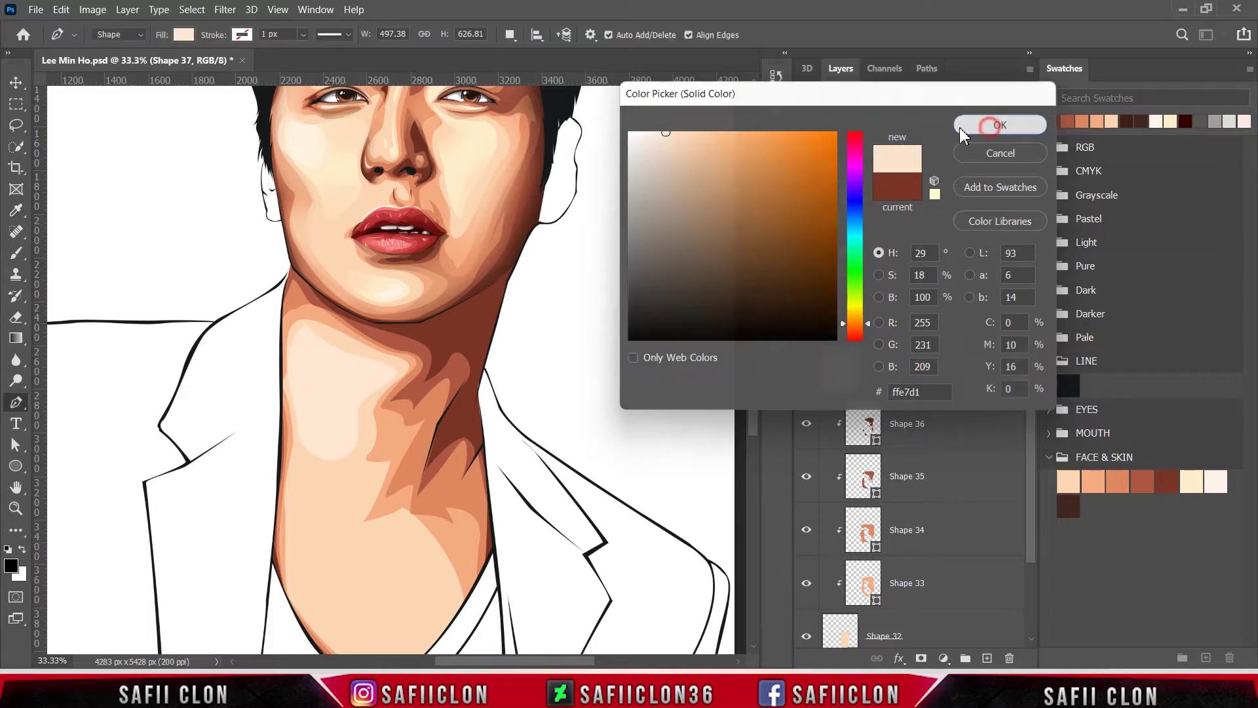
click(510, 34)
Switch to Combine Shapes and begin a highlight outline down the lower-left neck.
click(541, 70)
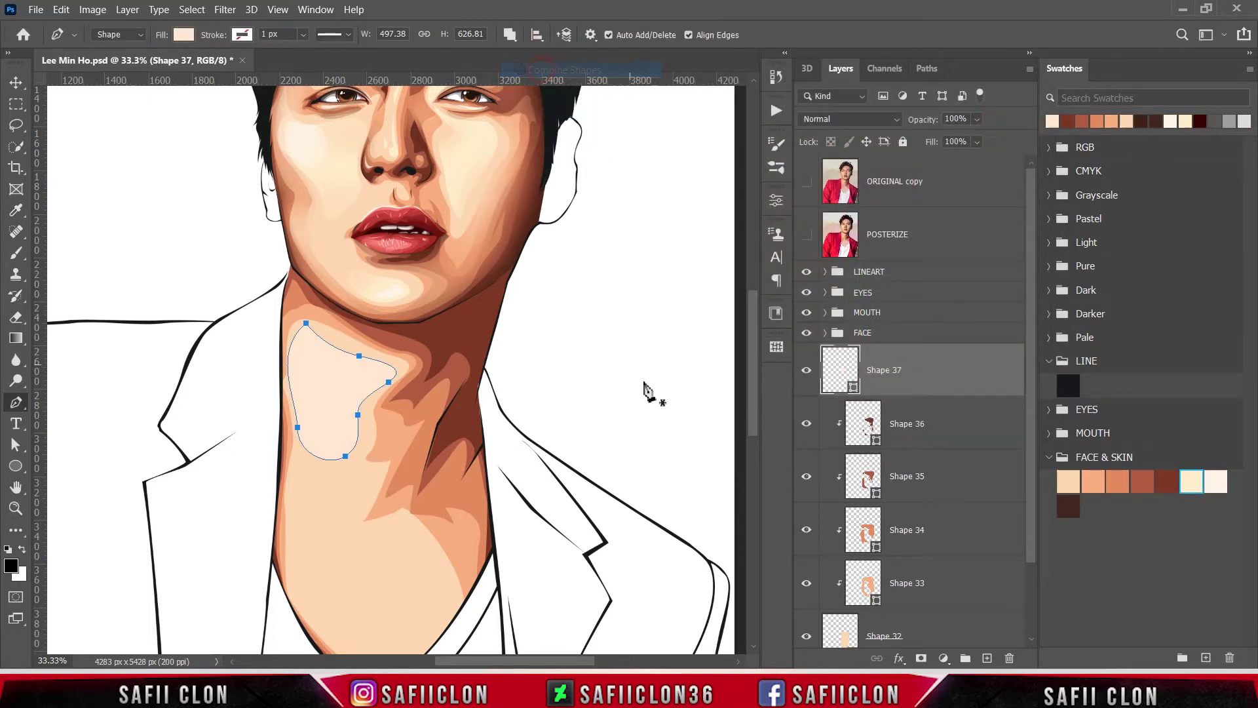
click(806, 236)
scroll(338, 525, down, 1)
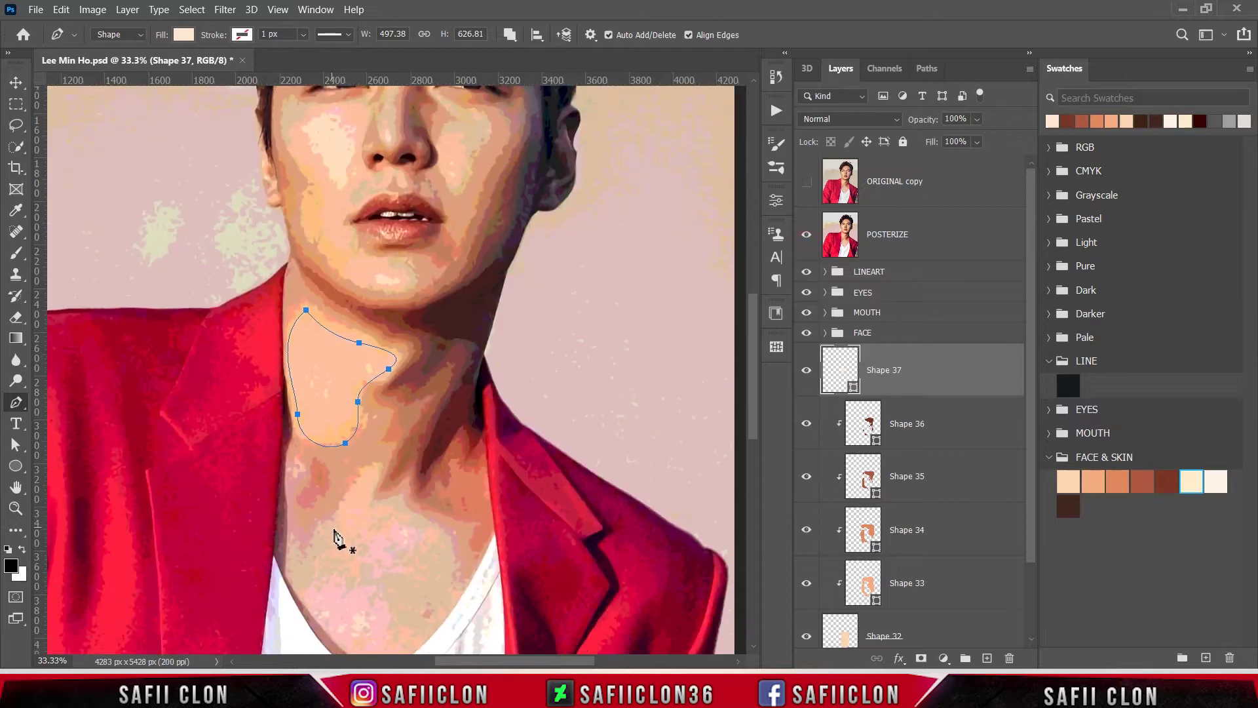
click(361, 476)
drag(335, 522, 328, 550)
click(310, 553)
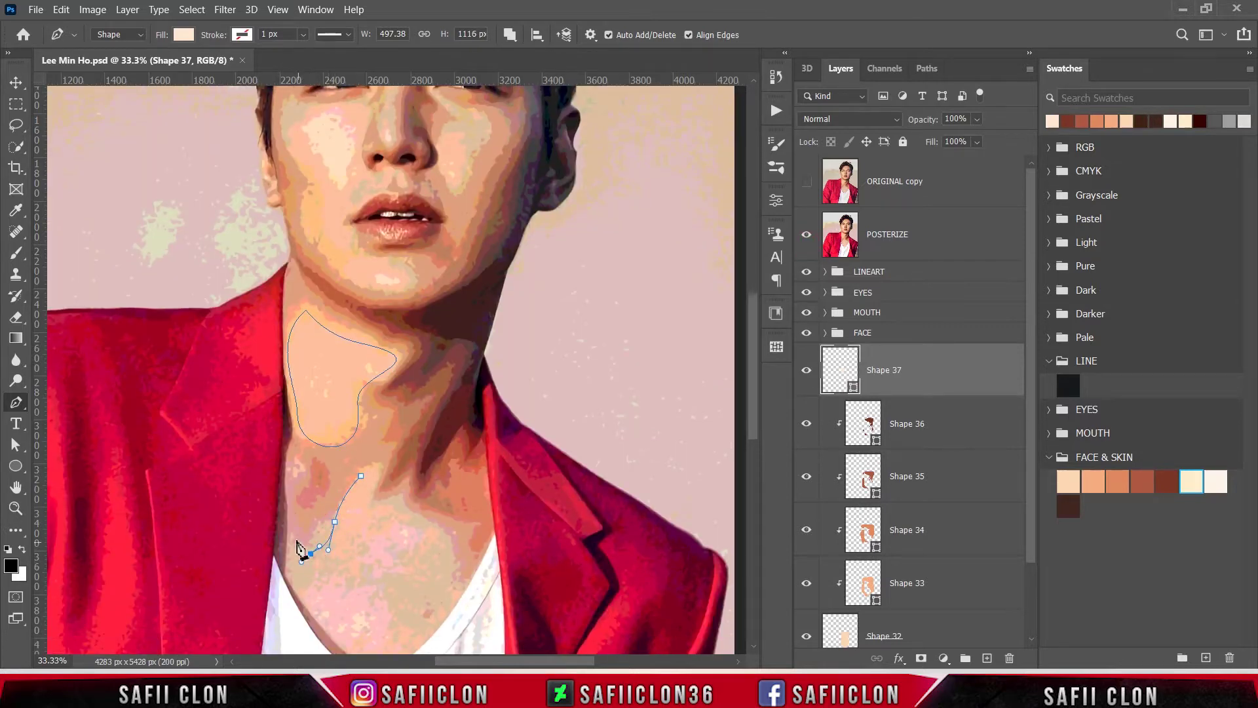
click(295, 536)
scroll(301, 544, down, 3)
mouse_move(336, 564)
mouse_down()
mouse_move(376, 603)
mouse_move(441, 570)
mouse_up()
Curve the highlight around the lower neck and close it back at its start.
drag(470, 518, 477, 507)
drag(427, 552, 401, 552)
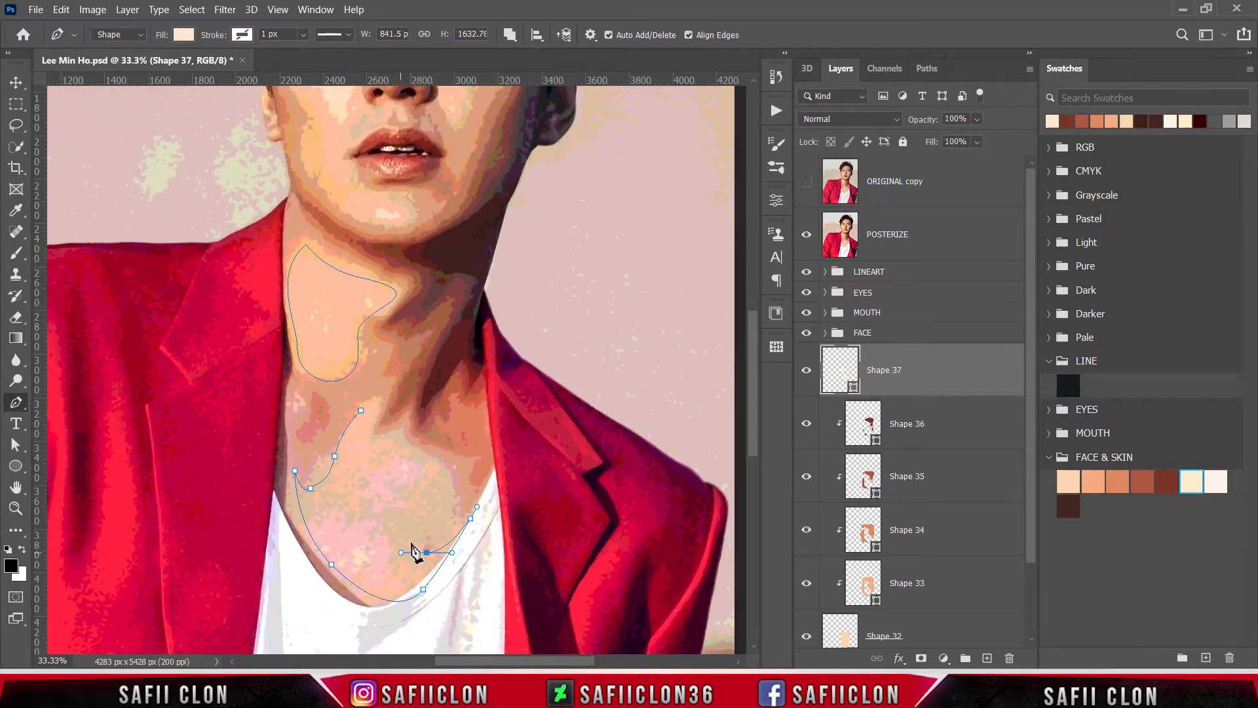
click(444, 471)
mouse_move(398, 441)
mouse_down()
mouse_move(380, 435)
mouse_move(354, 469)
mouse_up()
drag(378, 406, 391, 407)
click(361, 410)
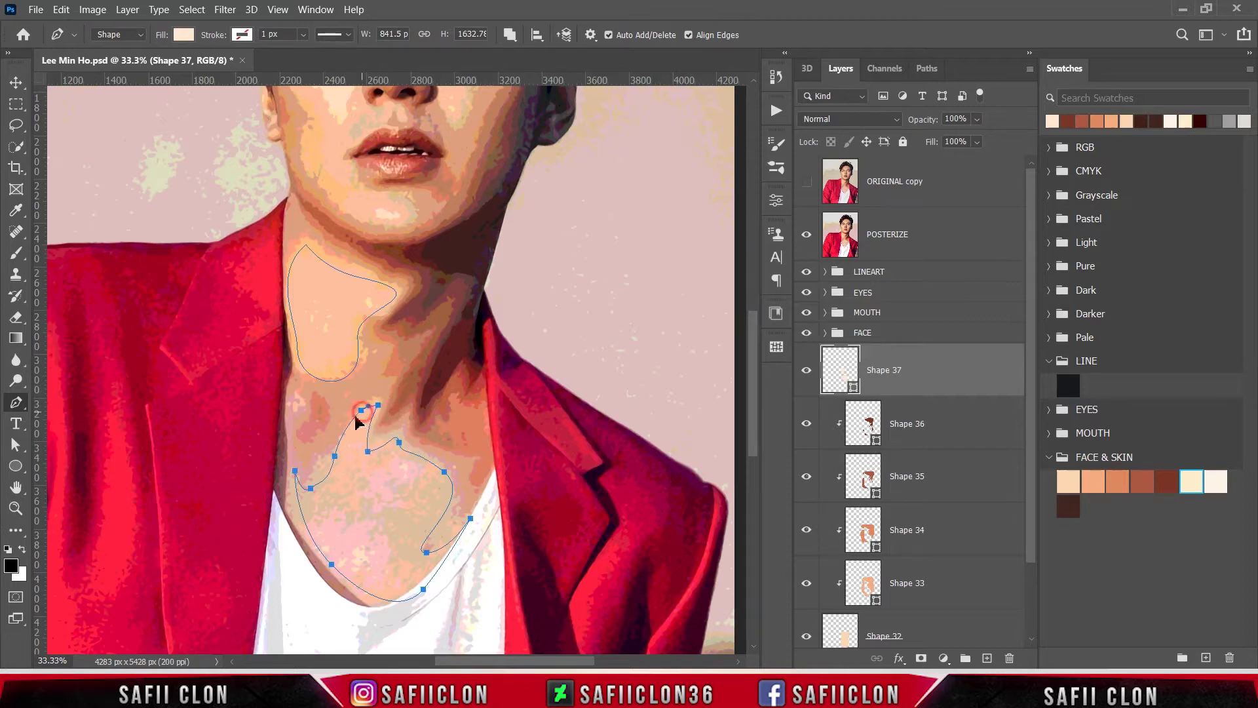
click(808, 233)
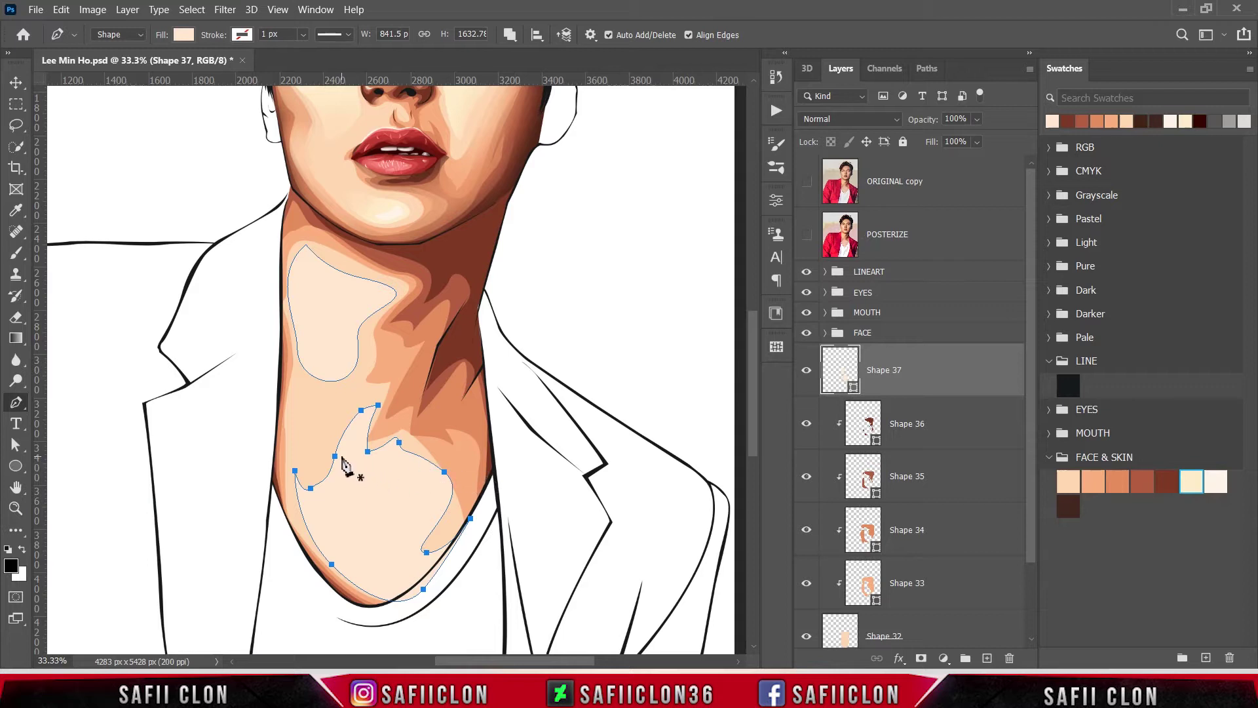
Adjust the highlight's anchors to fit the neck and clip Shape 37 to the layer below.
drag(445, 474, 441, 500)
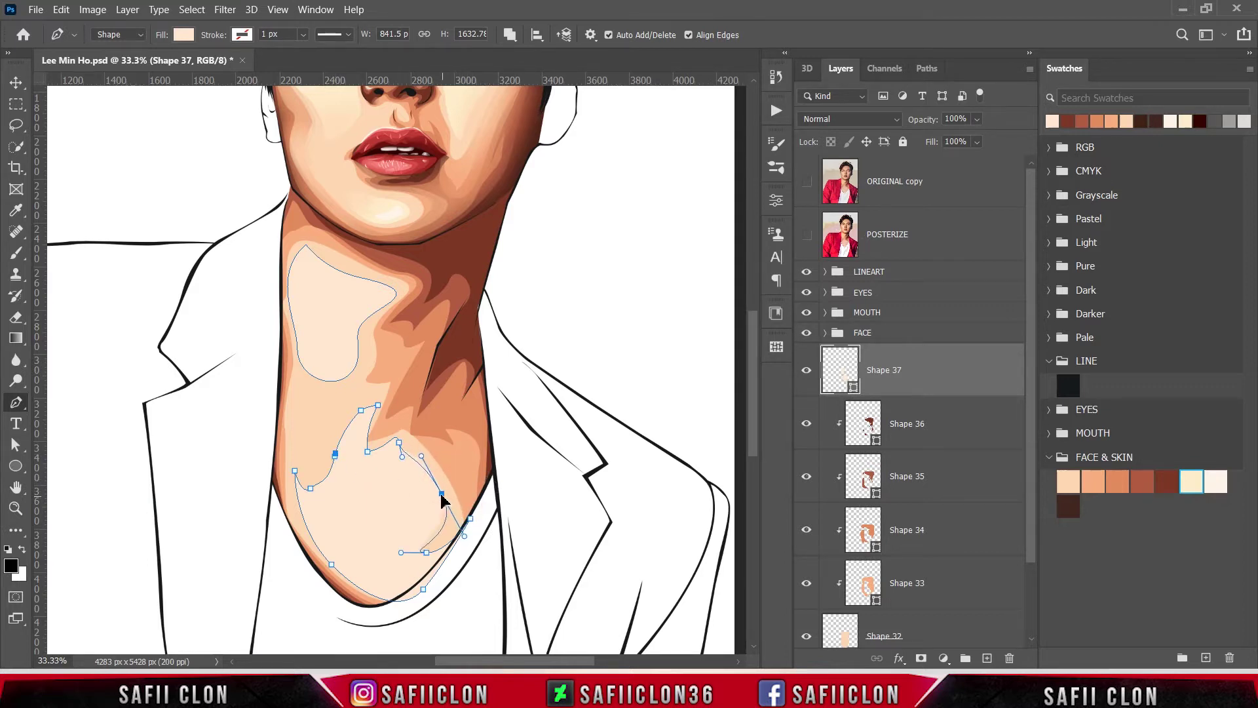
drag(368, 458, 358, 462)
drag(363, 413, 364, 422)
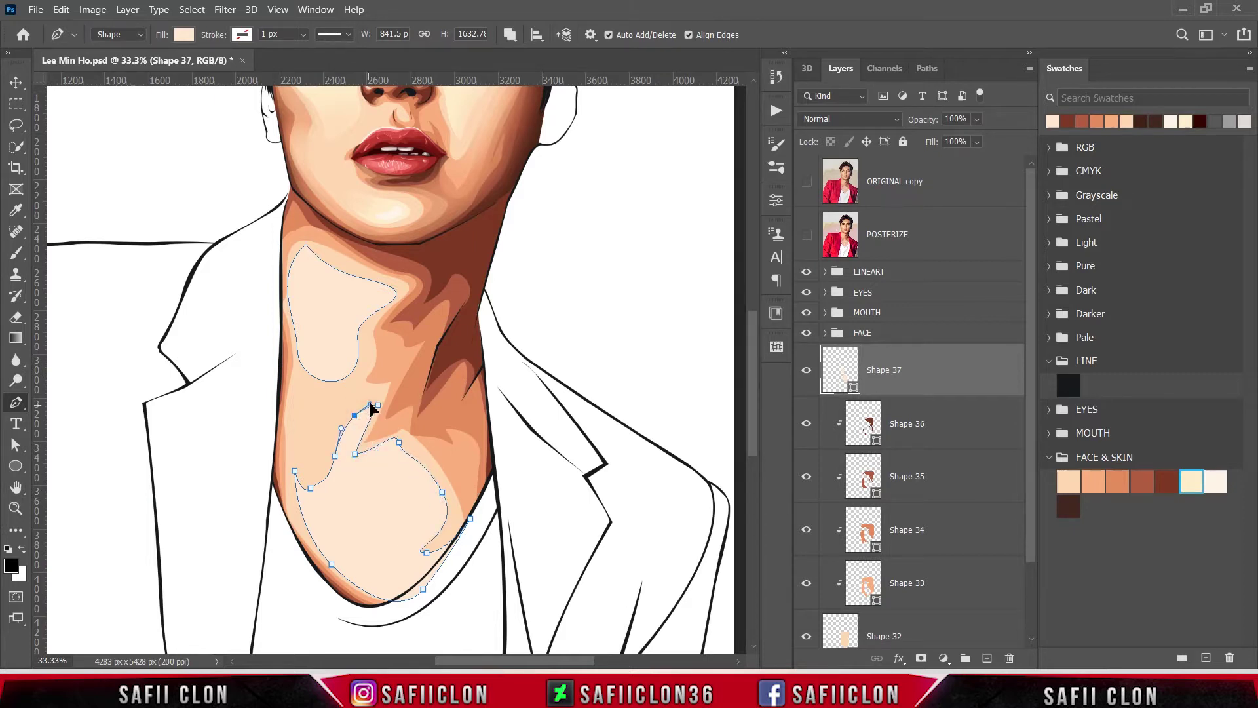
click(294, 472)
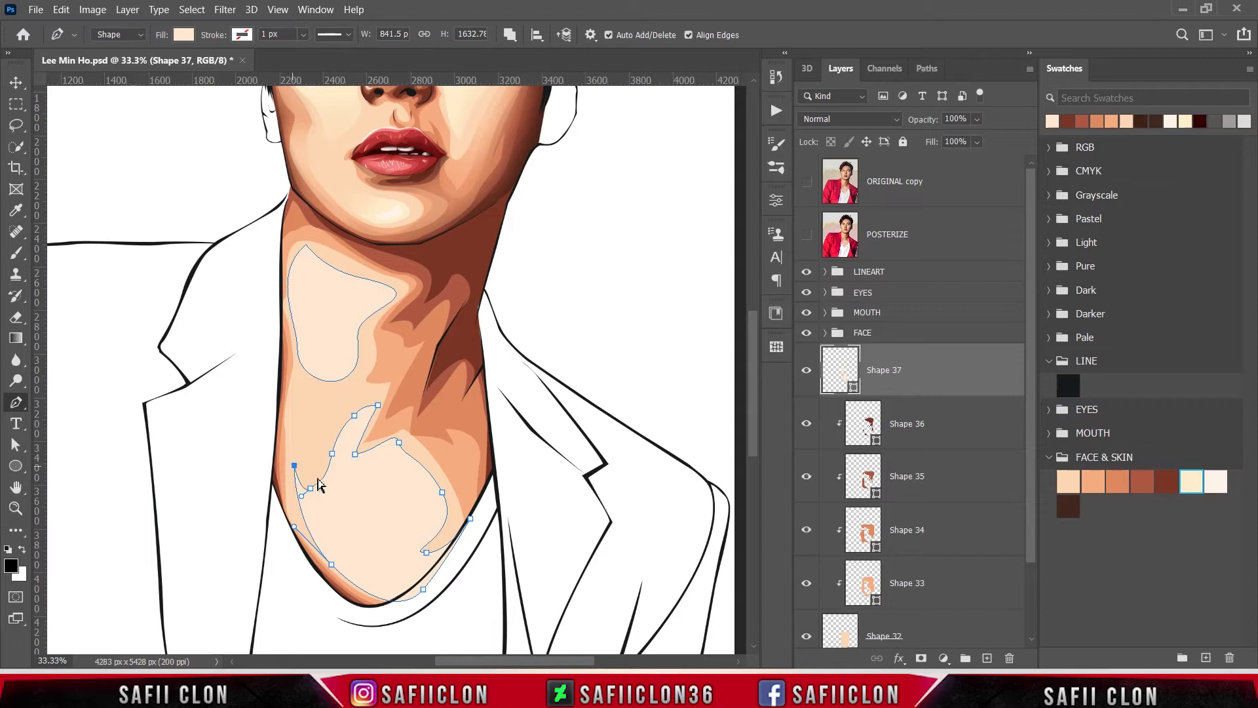
right_click(925, 393)
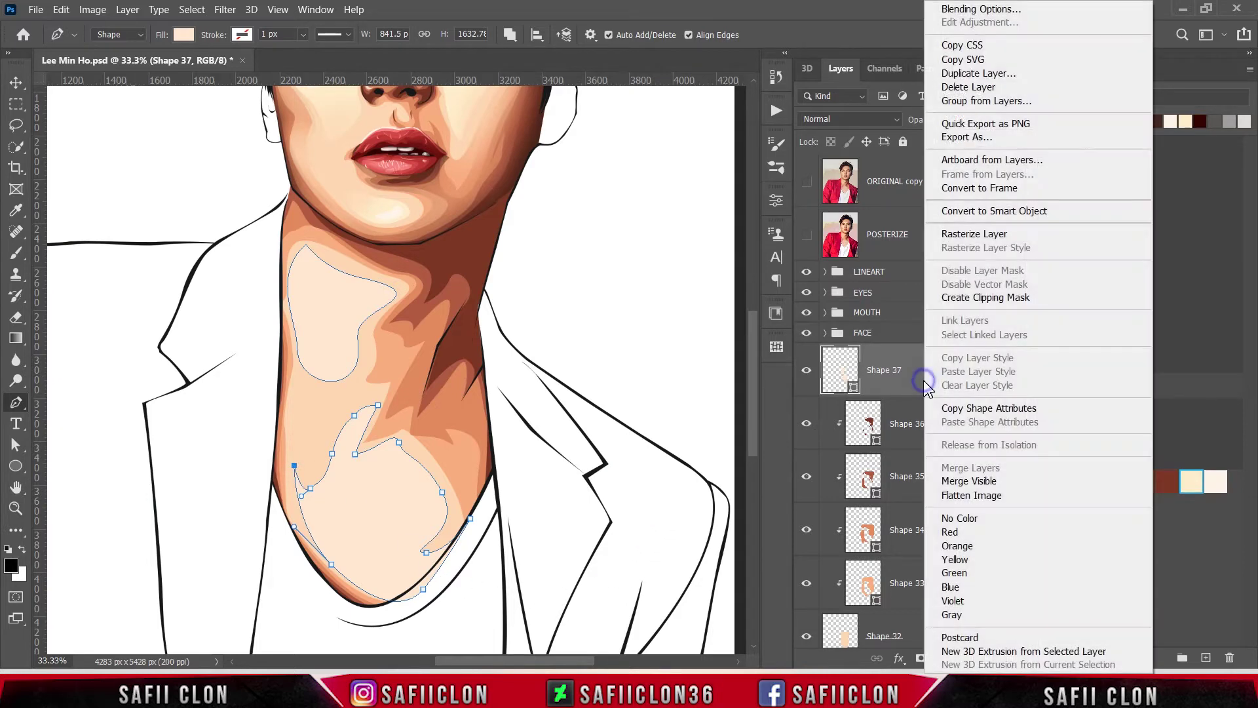
click(986, 297)
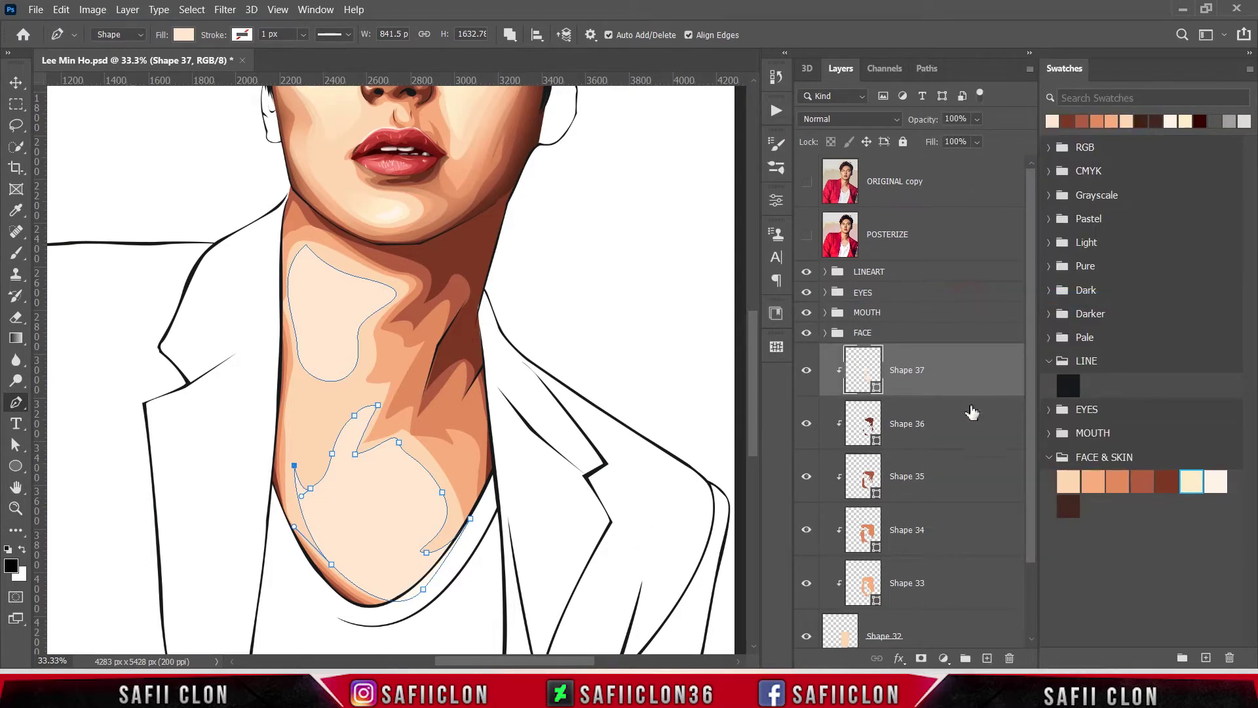
Select Shape 33, set path operation to Combine Shapes and show the POSTERIZE reference.
scroll(1029, 396, down, 1)
click(952, 565)
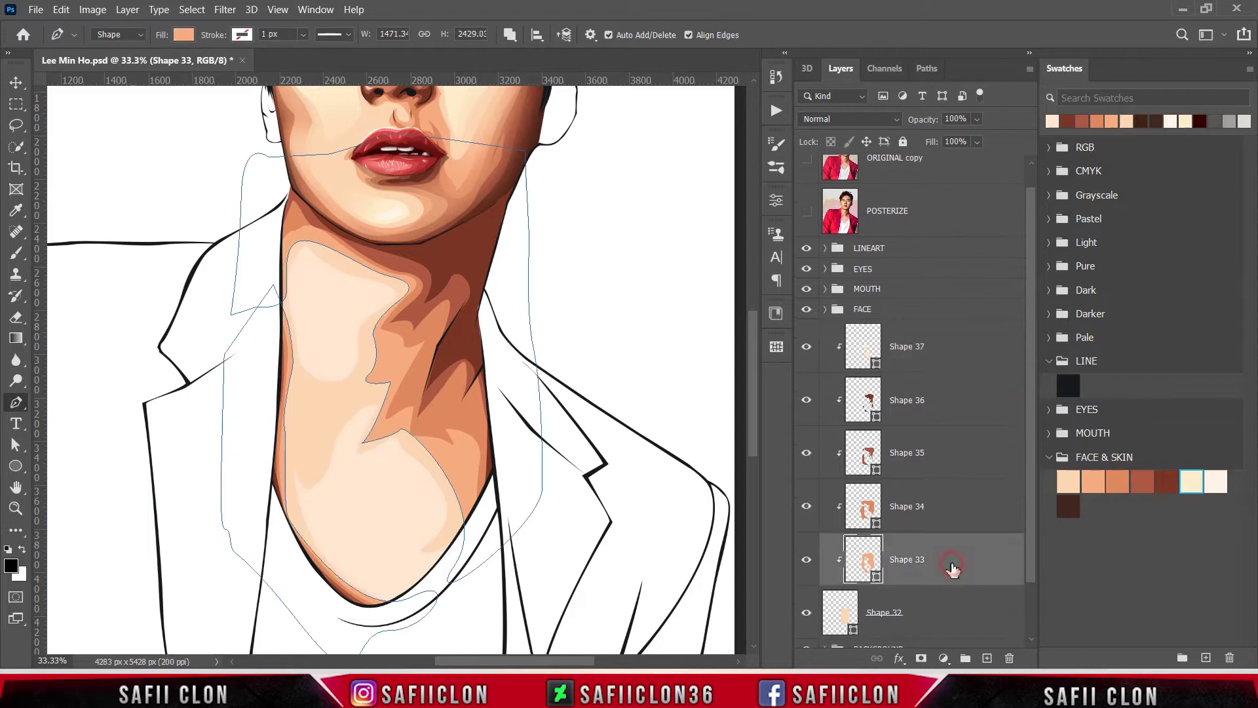
alt+click(831, 573)
click(510, 34)
click(534, 69)
click(806, 211)
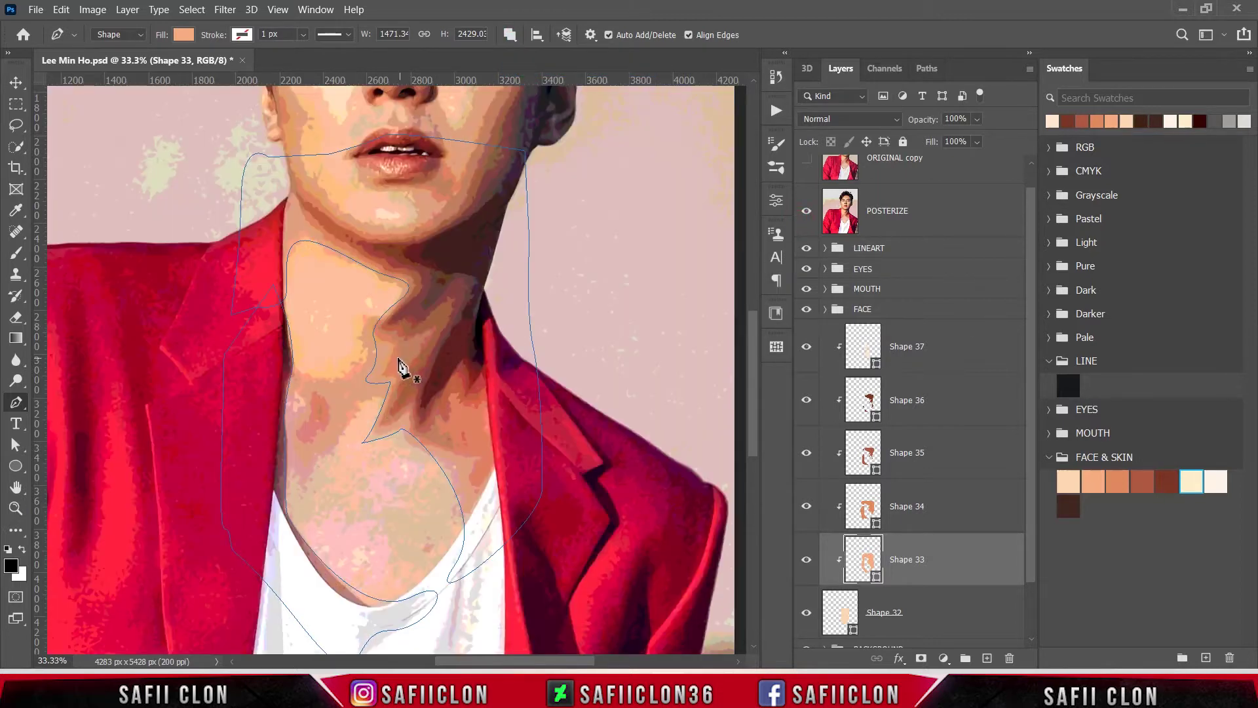
Trace the mid-tone neck shadow outline from the top across to the lower-left neck.
click(381, 321)
drag(365, 347, 363, 366)
drag(291, 388, 264, 373)
click(805, 211)
drag(270, 490, 280, 505)
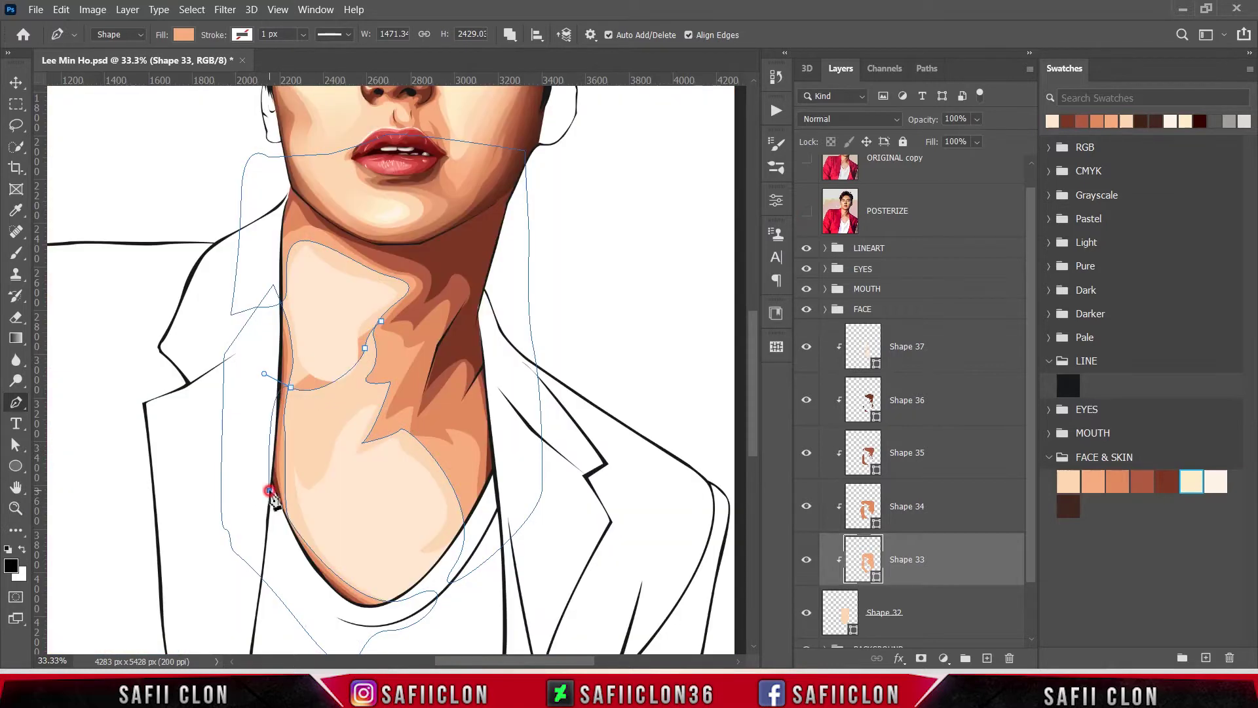
click(806, 211)
click(806, 210)
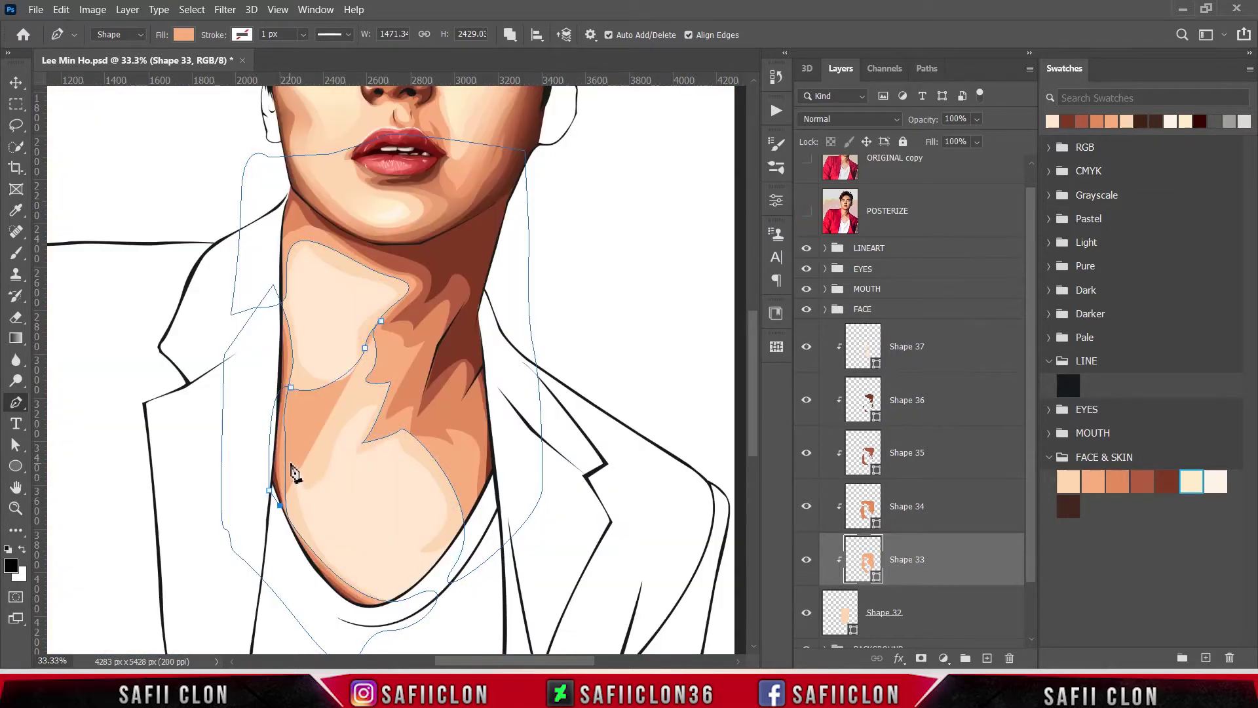
drag(288, 457, 312, 464)
Finish the shadow outline along the lower edge and up toward the jaw, closing it at its start.
click(806, 210)
click(330, 467)
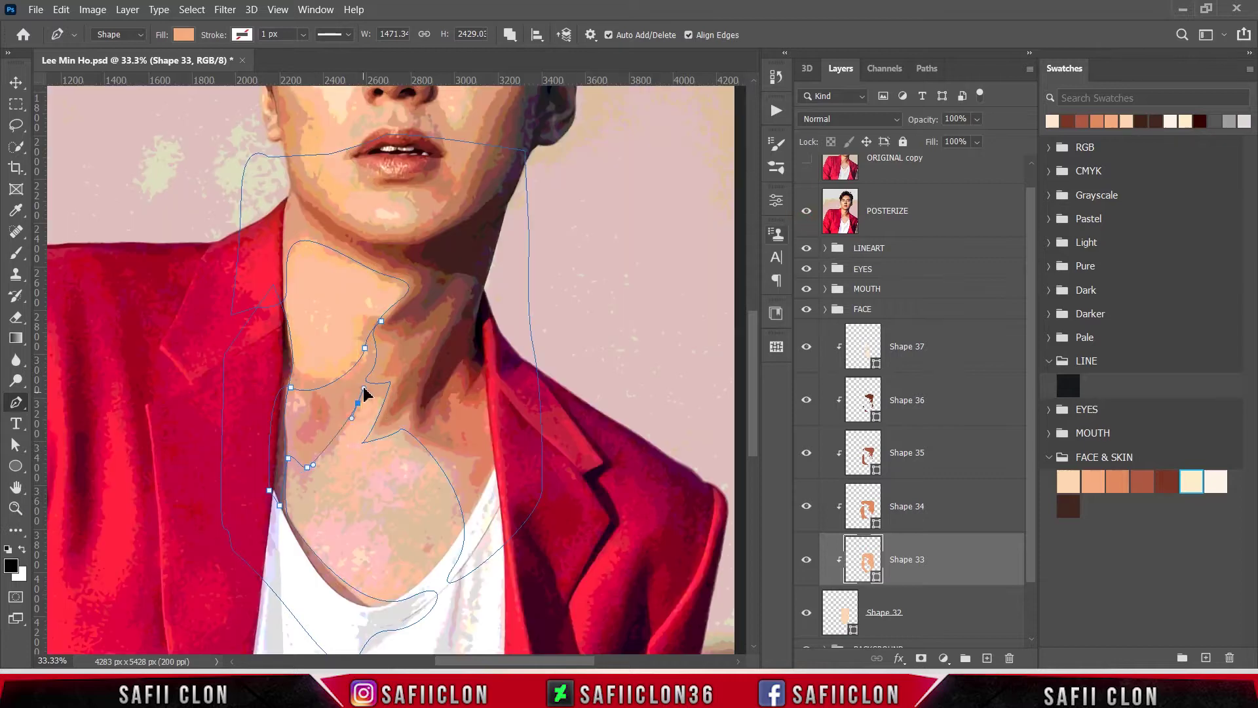
click(357, 403)
drag(392, 382, 421, 376)
click(806, 210)
click(411, 348)
click(380, 321)
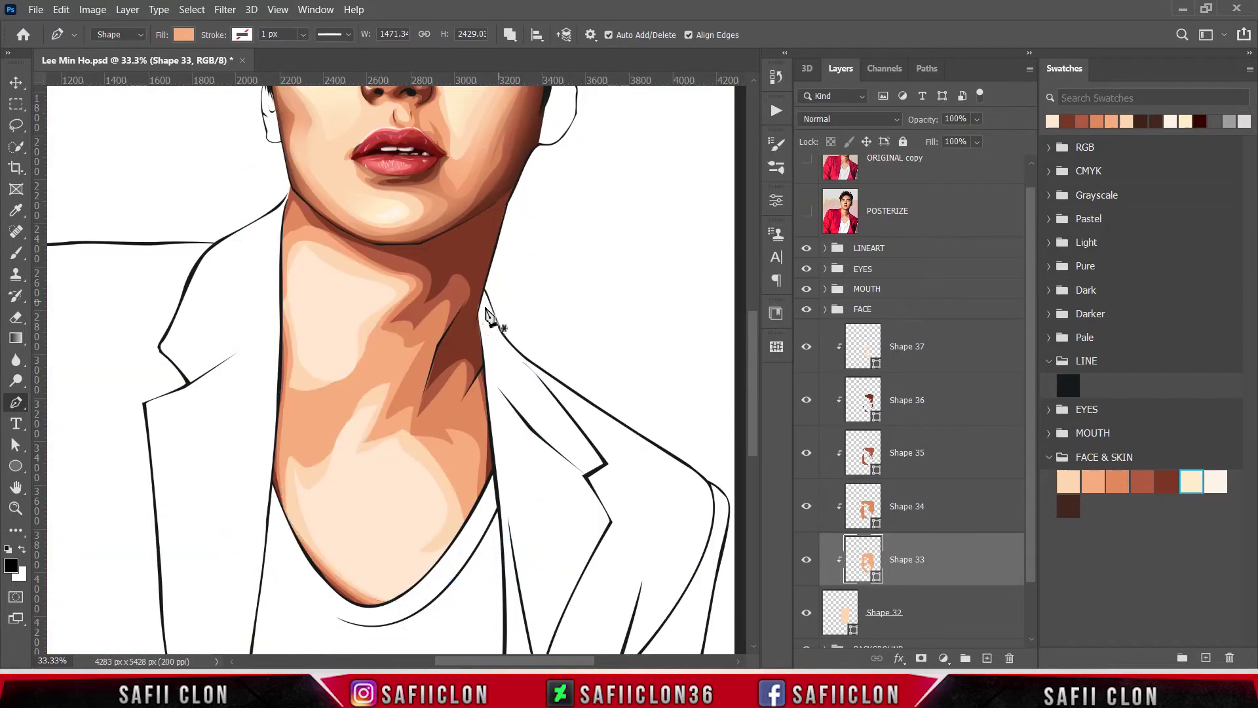
Reshape the shadow by moving its lower anchor and adding curve handles, then review the portrait.
drag(357, 403, 342, 417)
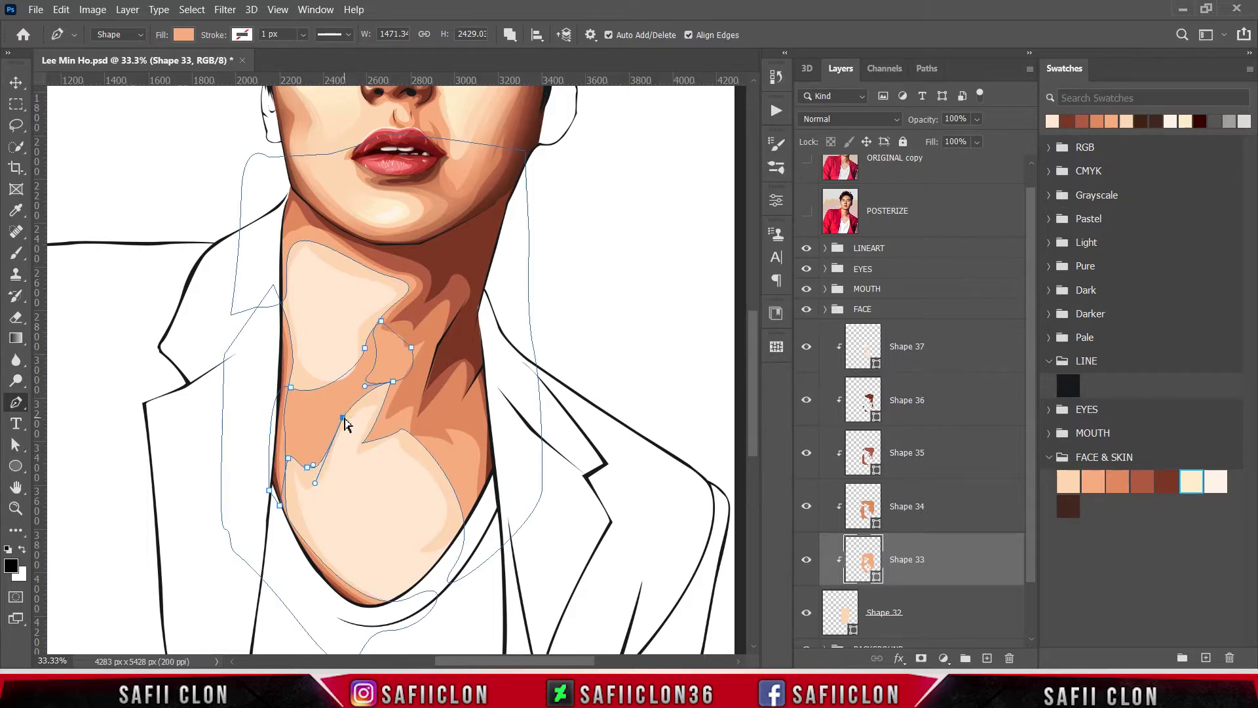
mouse_move(365, 353)
mouse_down()
mouse_move(359, 382)
mouse_move(292, 377)
mouse_move(335, 400)
mouse_up()
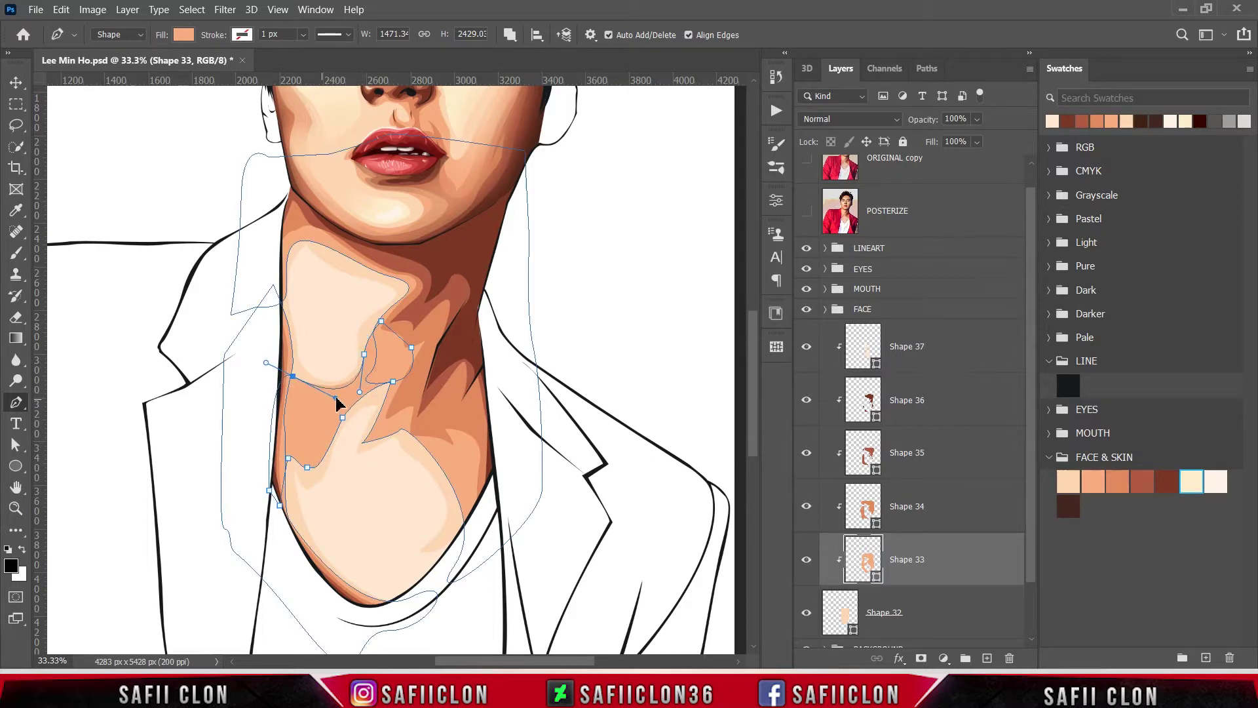
key(Escape)
scroll(394, 364, down, 5)
scroll(598, 407, up, 5)
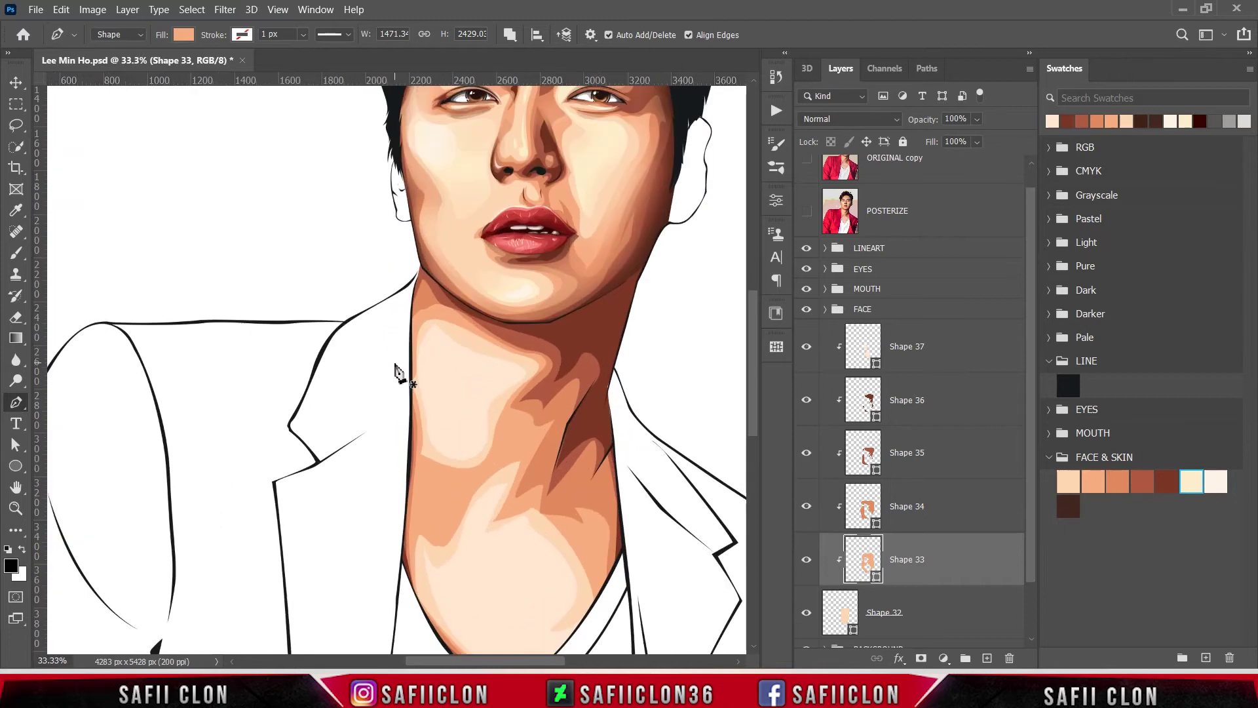
key(ctrl+h)
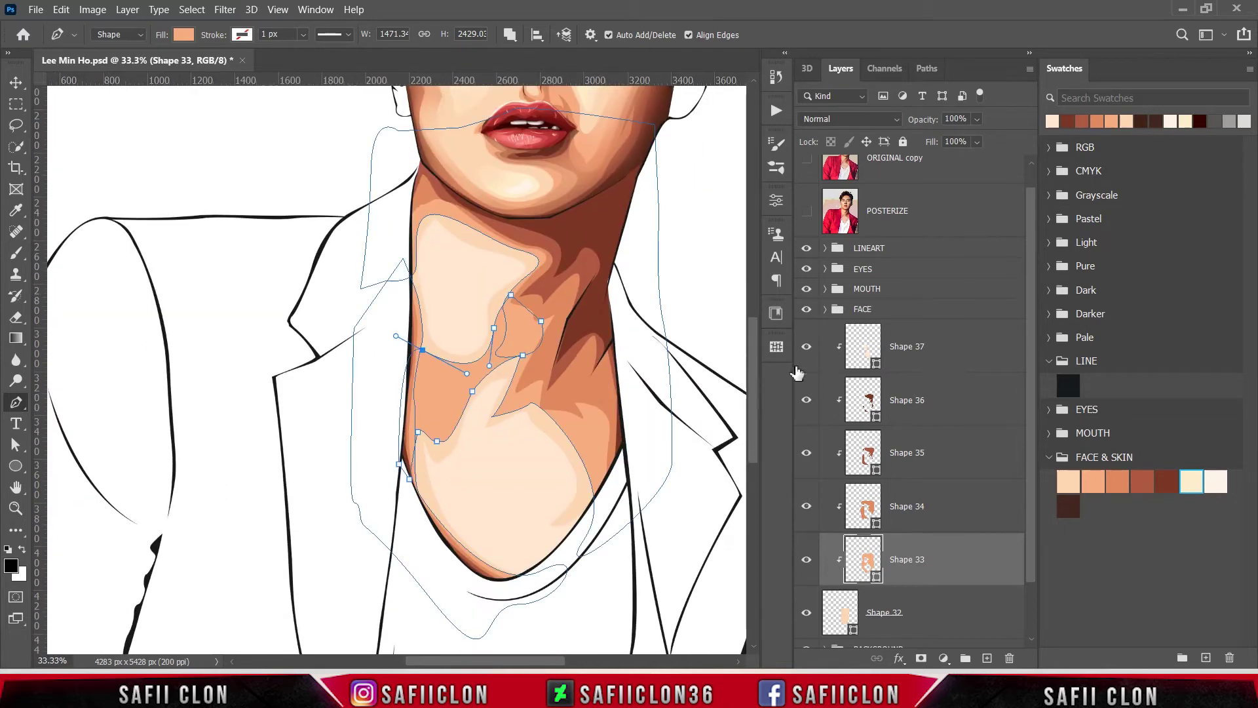
Select Shape 34, set path operation to Combine Shapes and show the POSTERIZE reference.
click(949, 516)
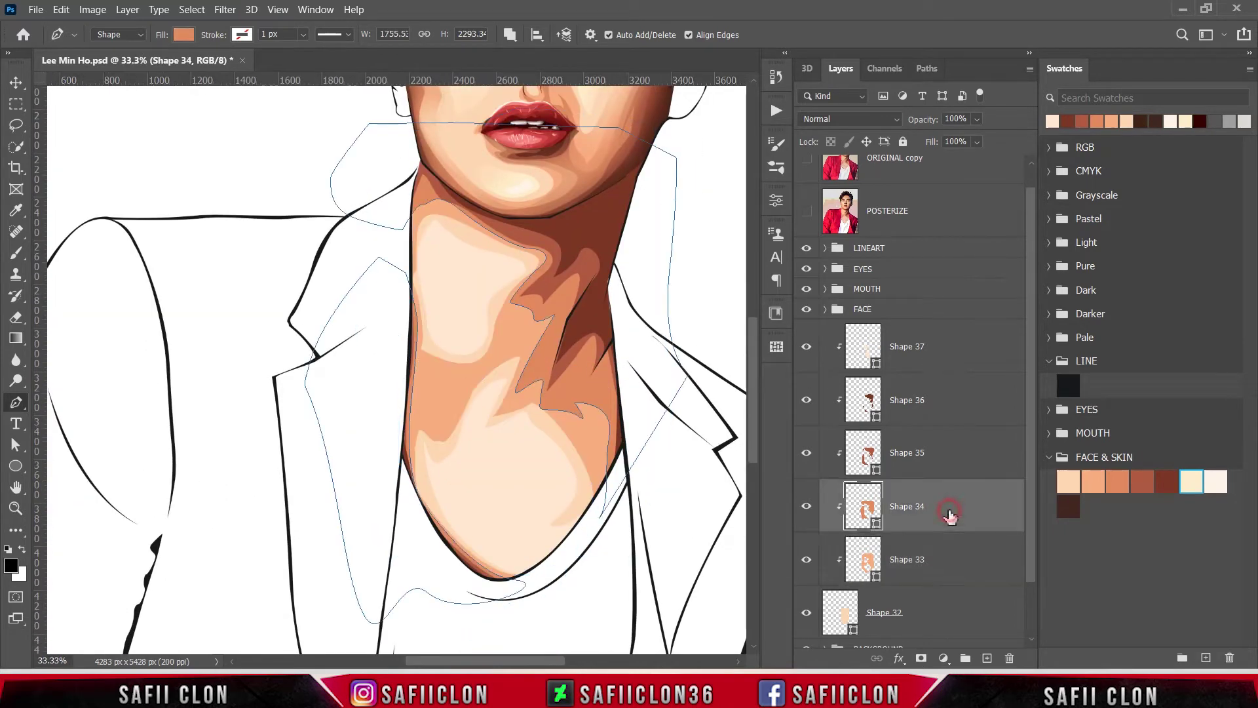
click(510, 34)
click(807, 507)
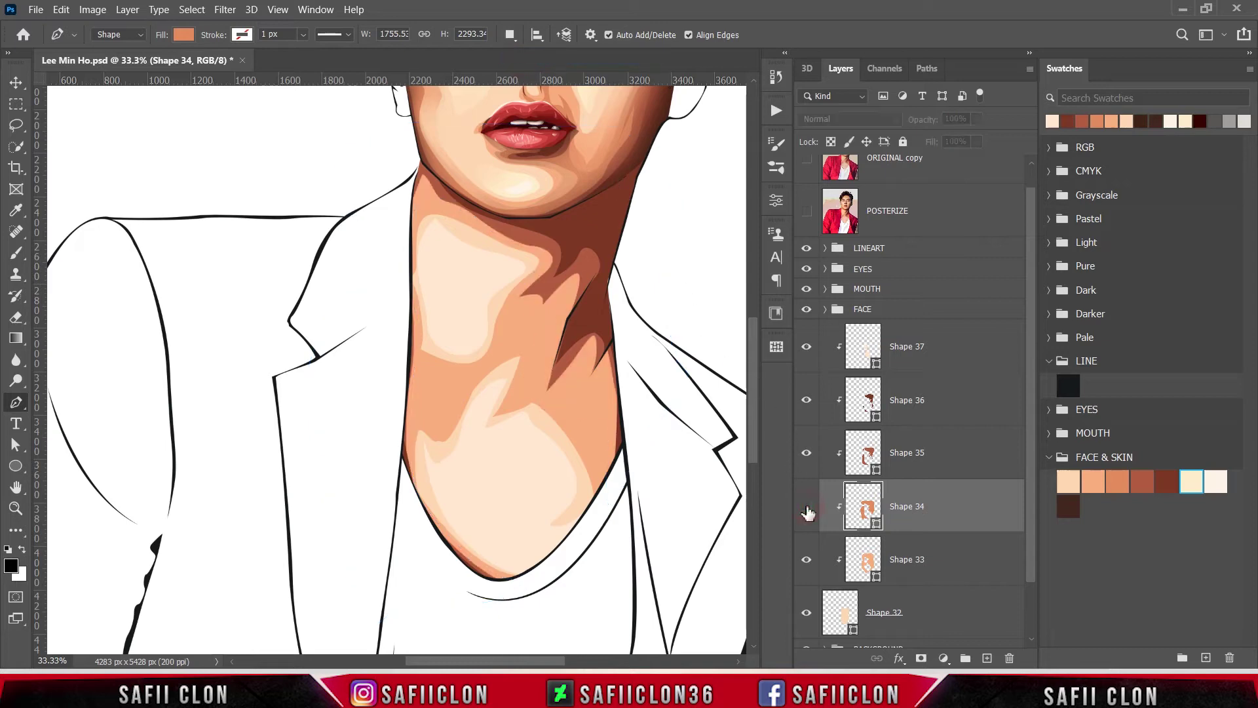
click(808, 223)
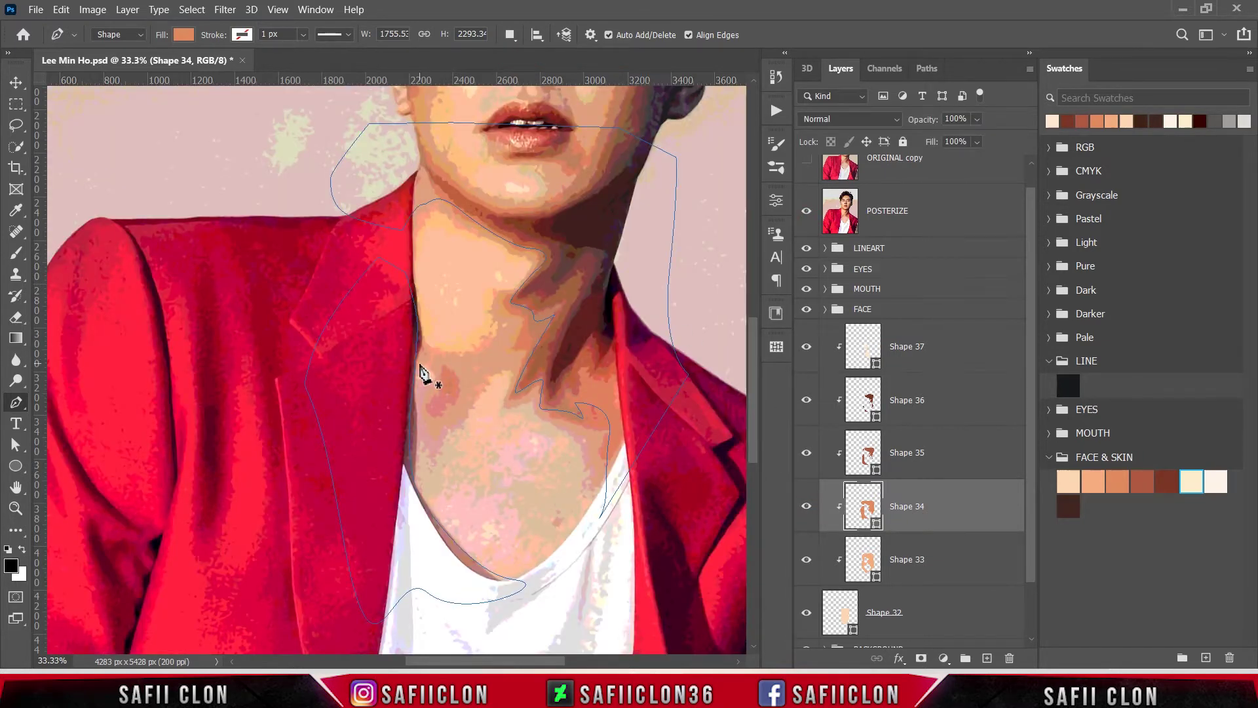
click(509, 35)
click(544, 67)
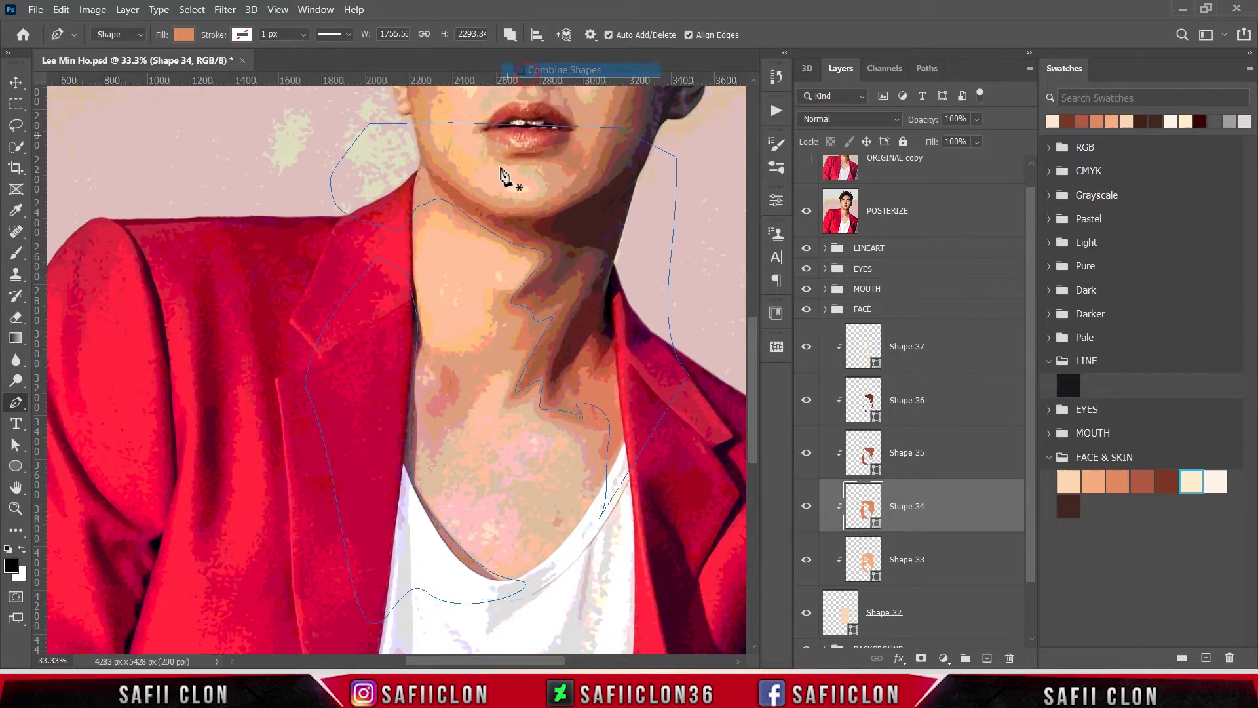
Trace the small orange shadow along the left neck edge, hide POSTERIZE and adjust its anchors.
click(414, 355)
drag(444, 380, 443, 429)
click(405, 445)
drag(466, 388, 466, 367)
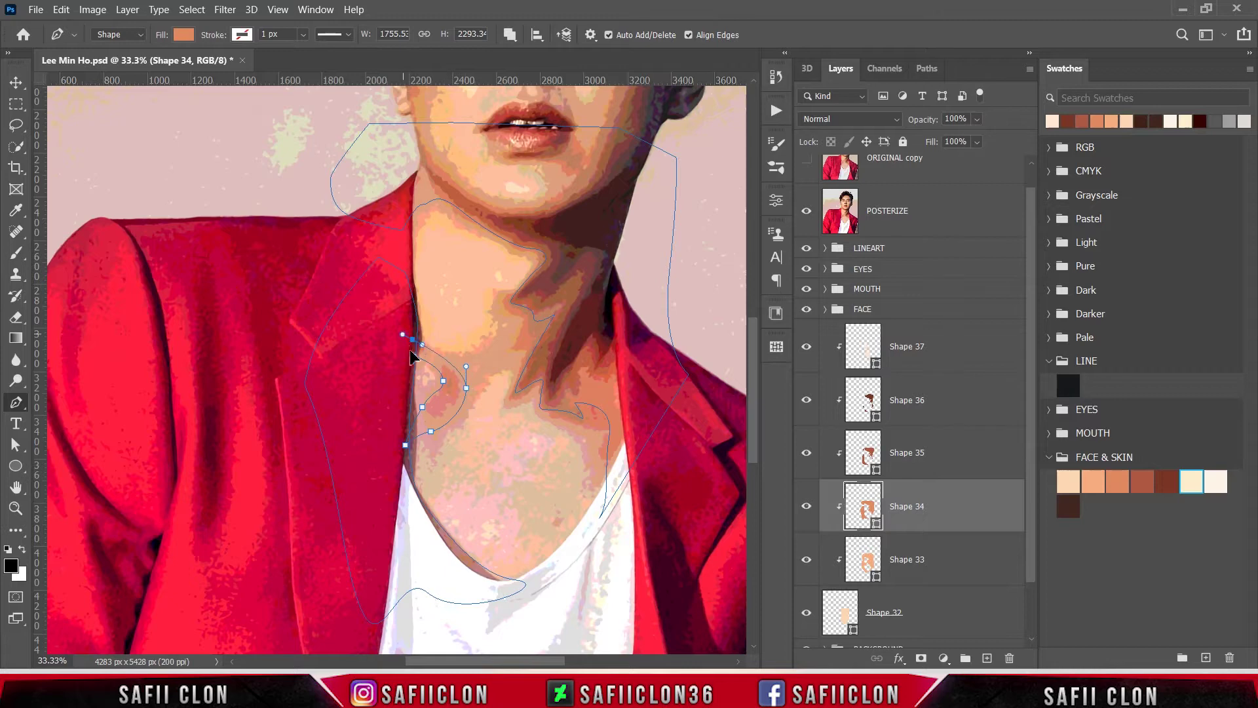
click(805, 210)
click(413, 356)
drag(414, 355, 409, 351)
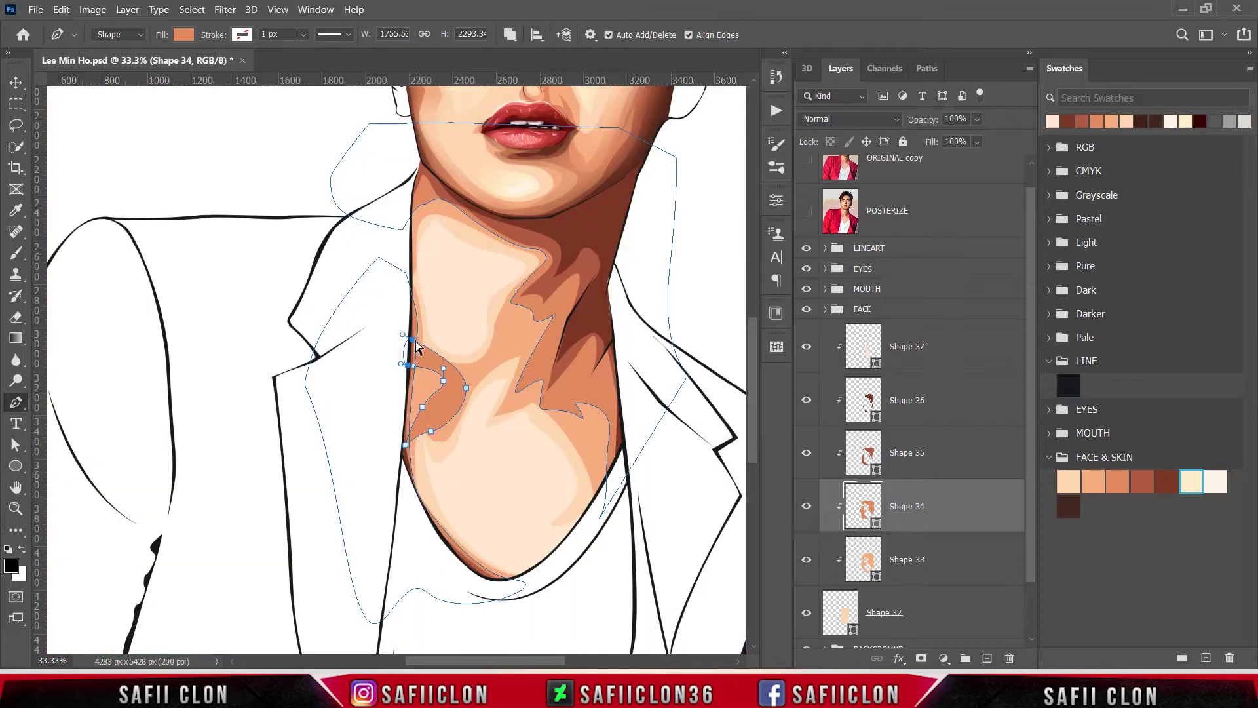
mouse_move(466, 388)
mouse_down()
mouse_move(417, 411)
mouse_move(469, 386)
mouse_up()
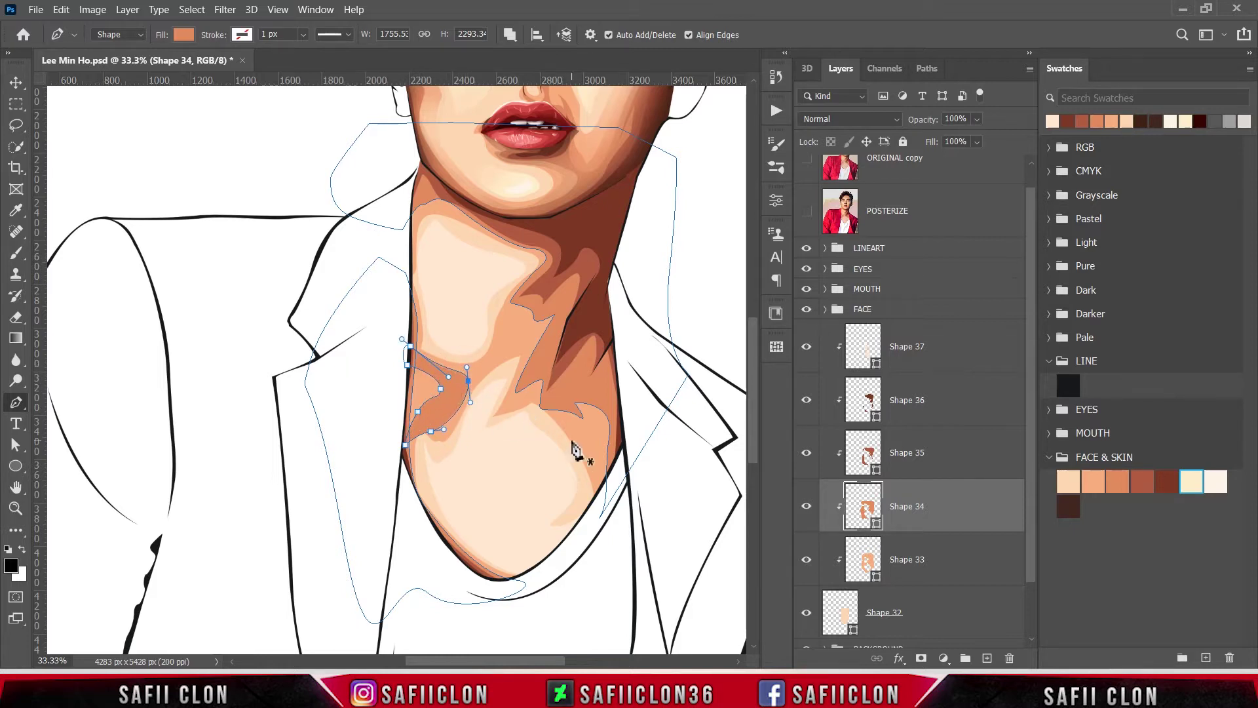
Select Shape 35, set path operation to Combine Shapes and show the POSTERIZE reference.
click(945, 457)
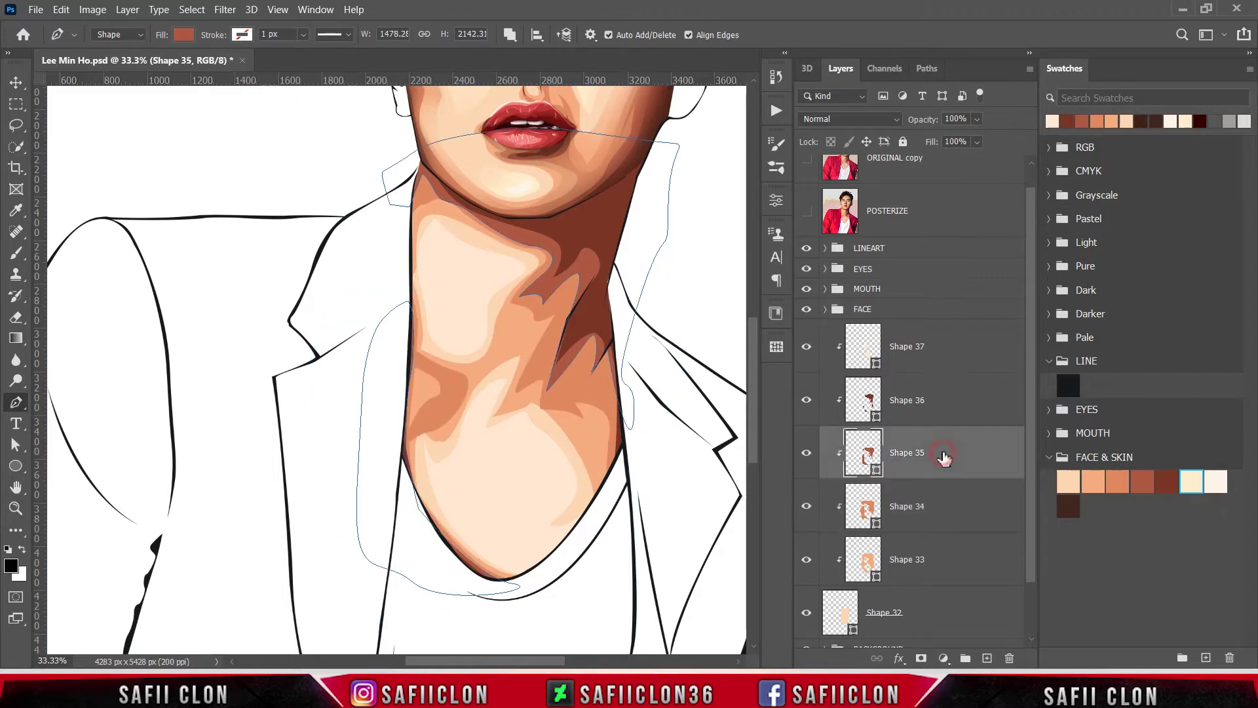
click(510, 35)
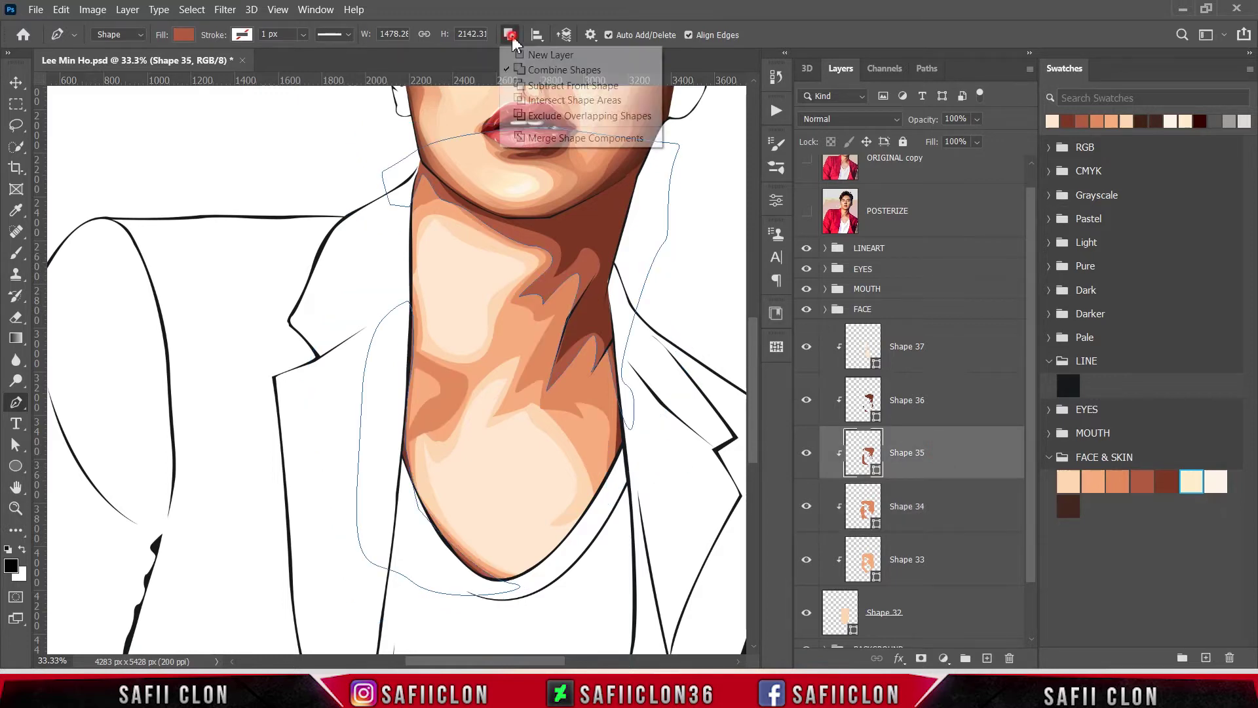
click(561, 68)
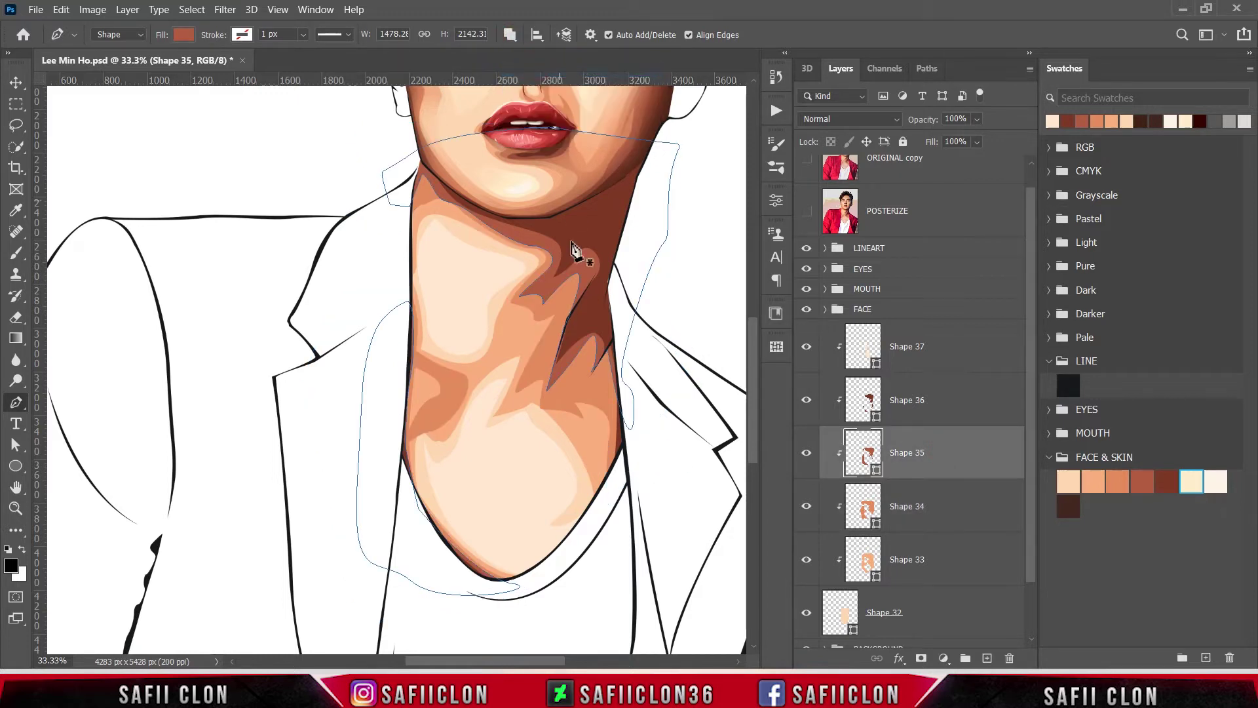
click(807, 212)
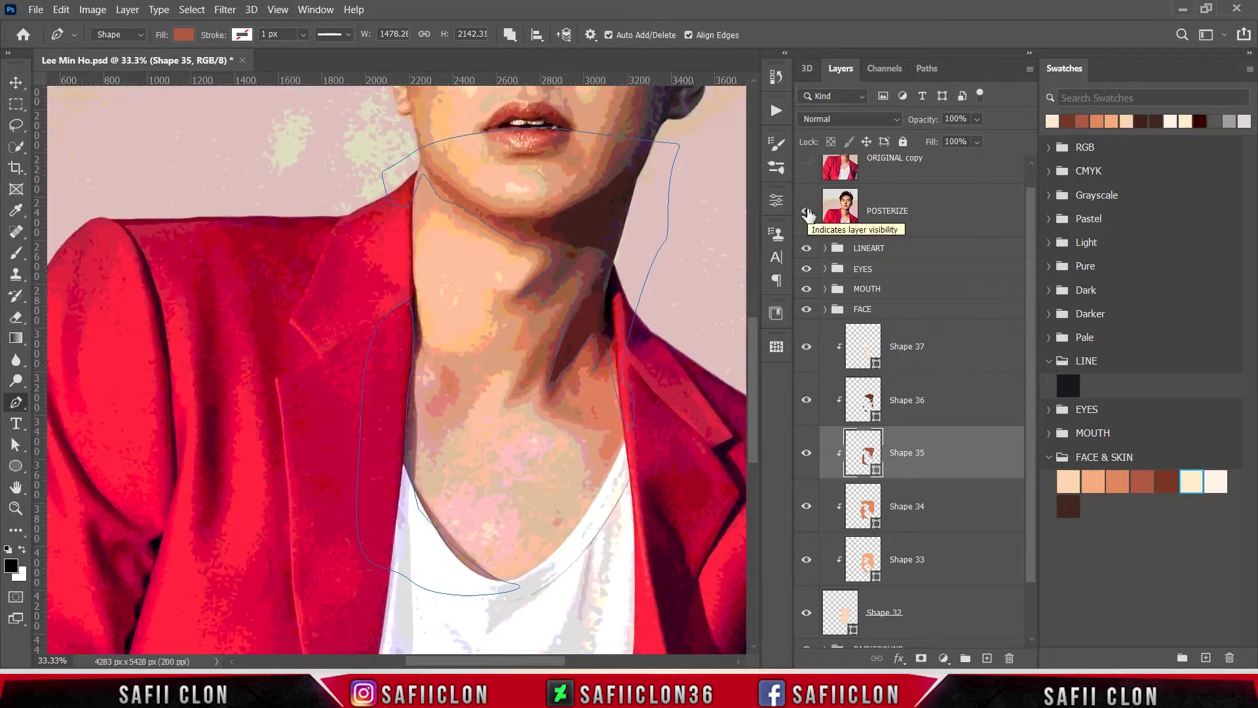
Trace a small reddish-brown shadow patch on the mid-left neck and hide the reference.
click(444, 366)
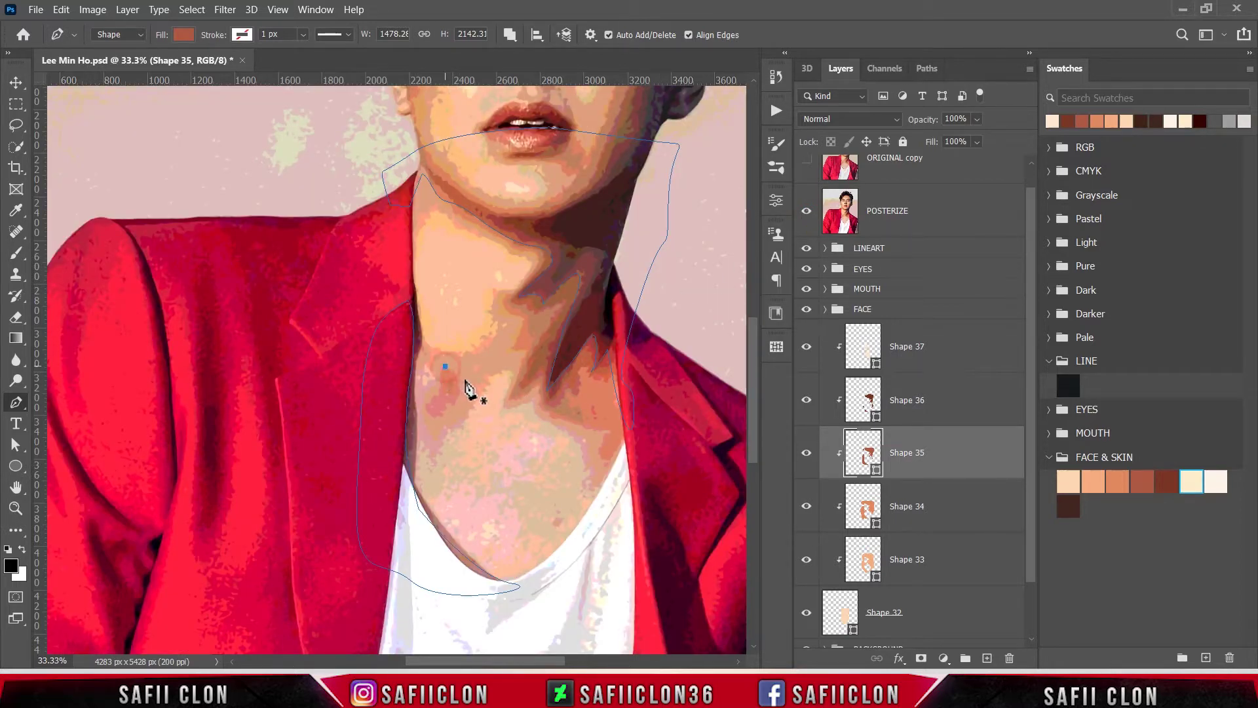
drag(459, 383, 462, 391)
click(439, 394)
click(445, 366)
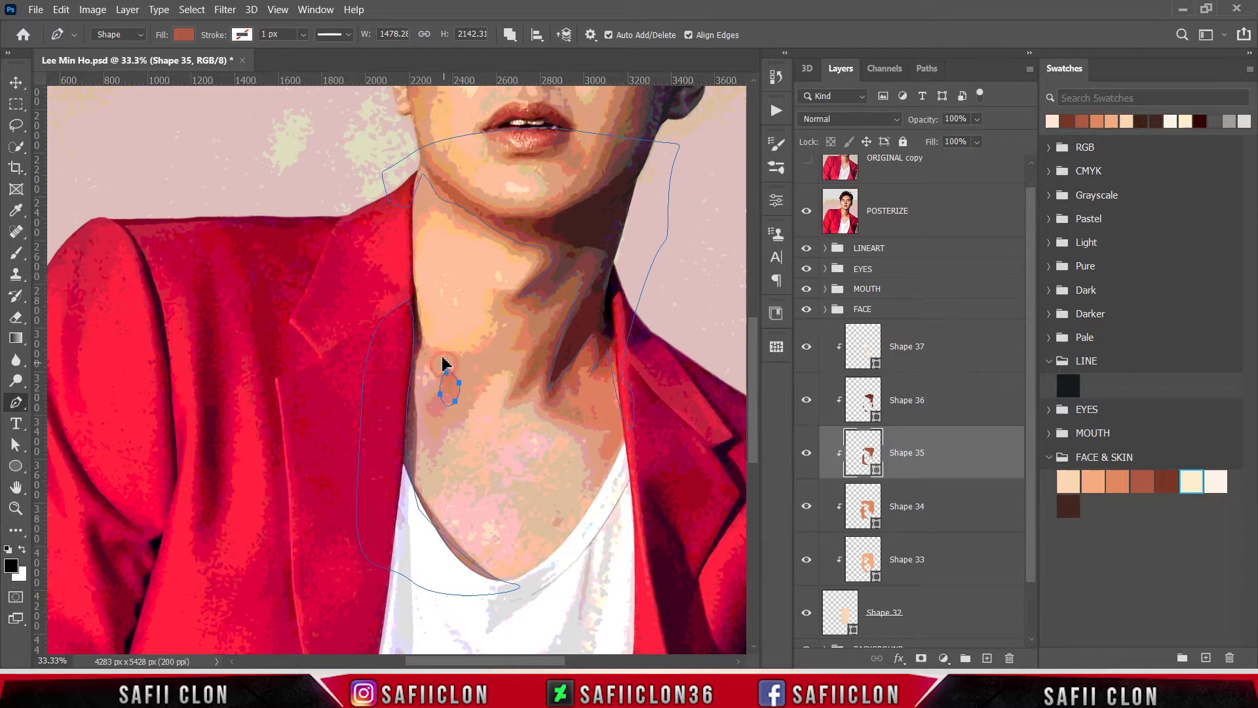
click(807, 214)
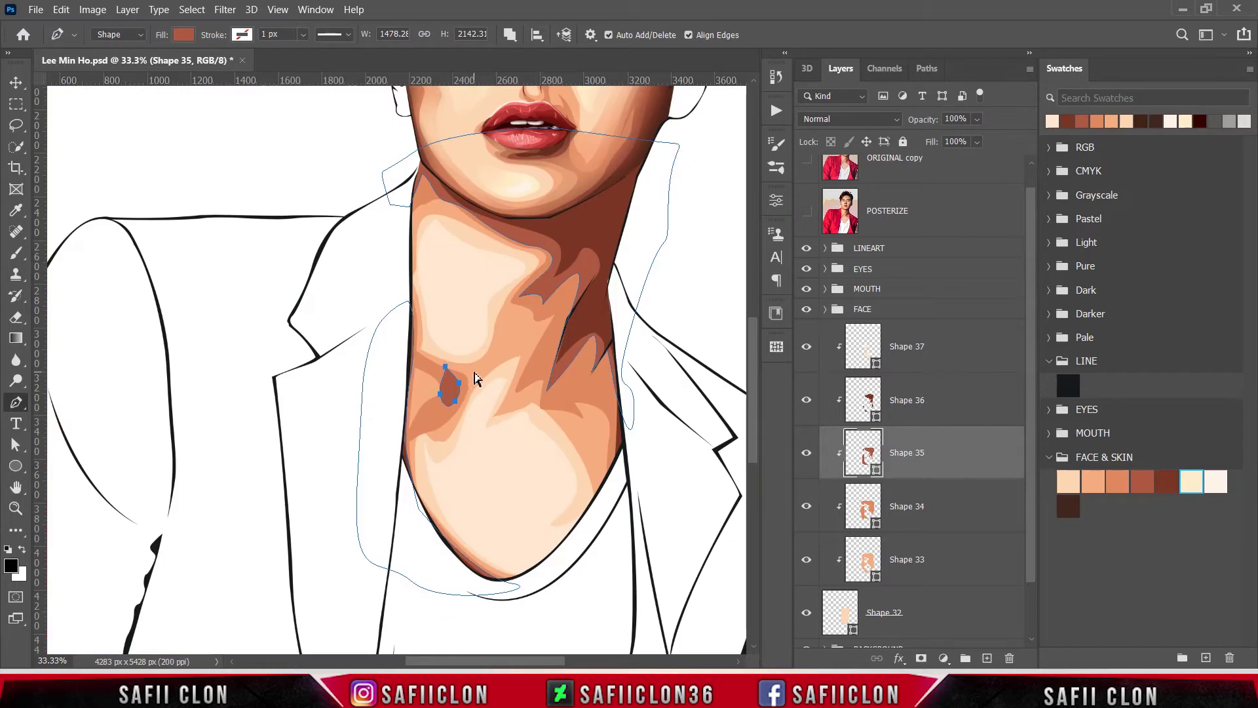
Free-transform the small shadow to widen it slightly toward the left and commit.
key(ctrl+t)
drag(439, 366, 442, 368)
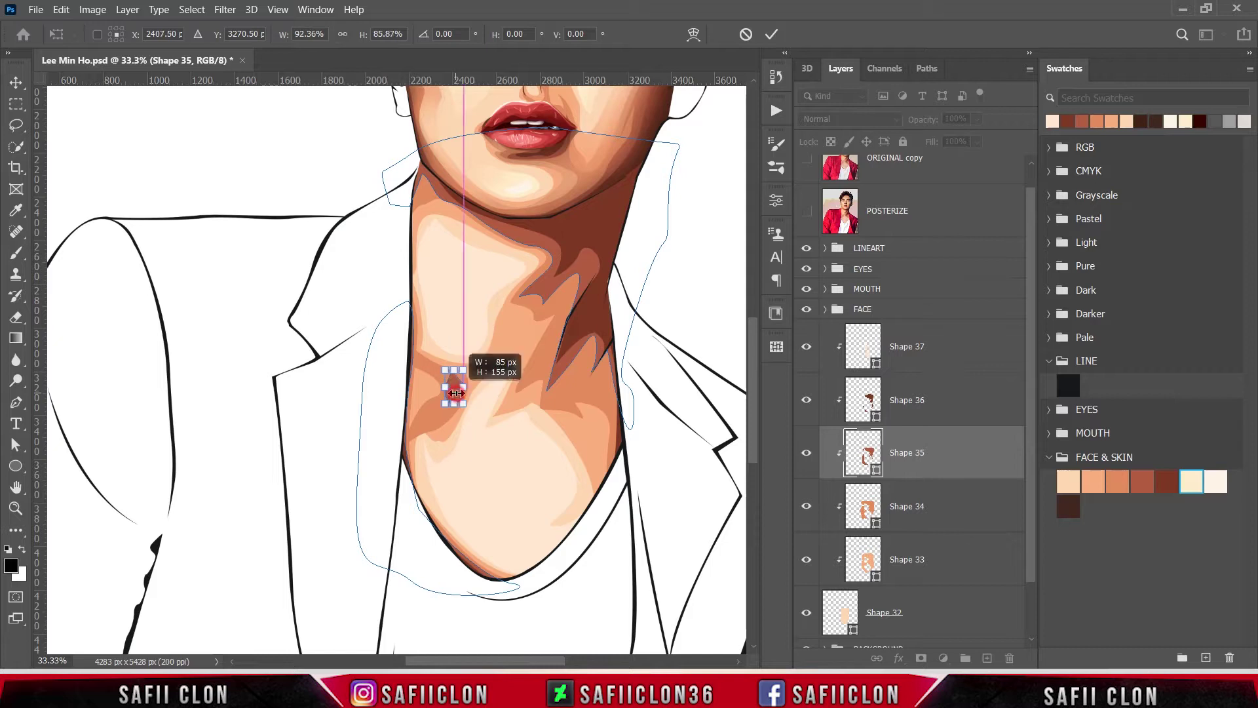
drag(439, 370, 435, 371)
click(770, 37)
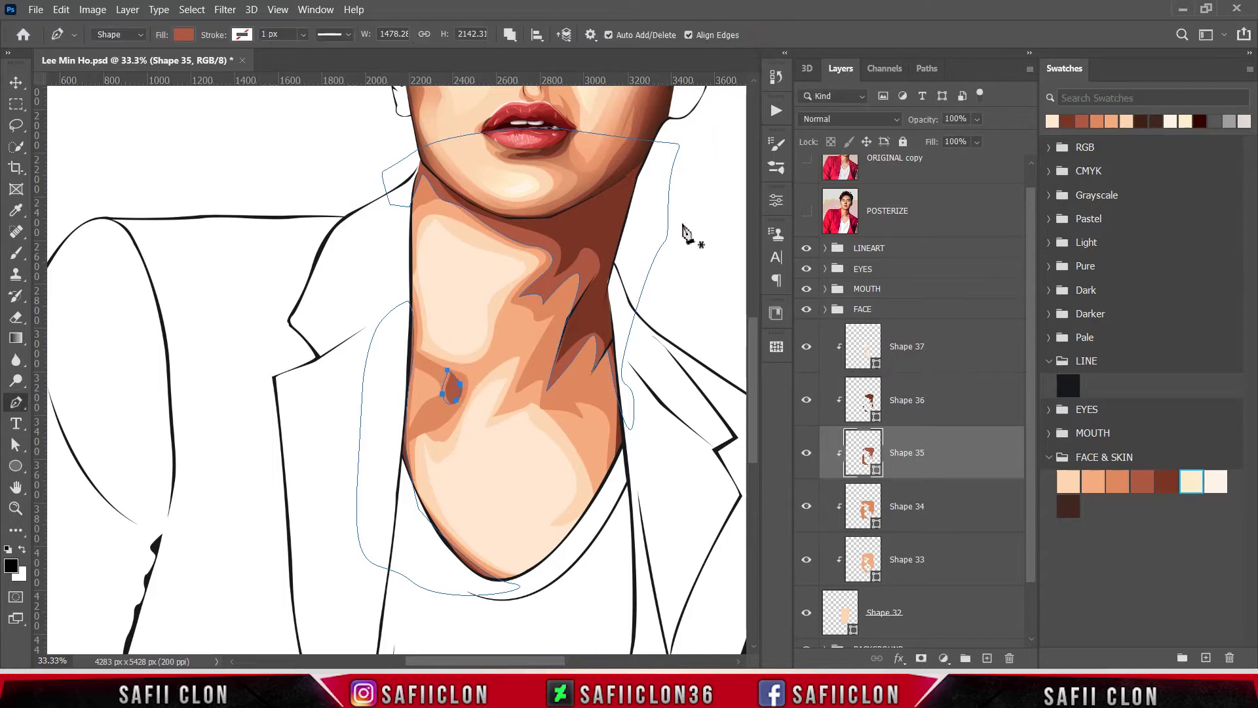
key(Return)
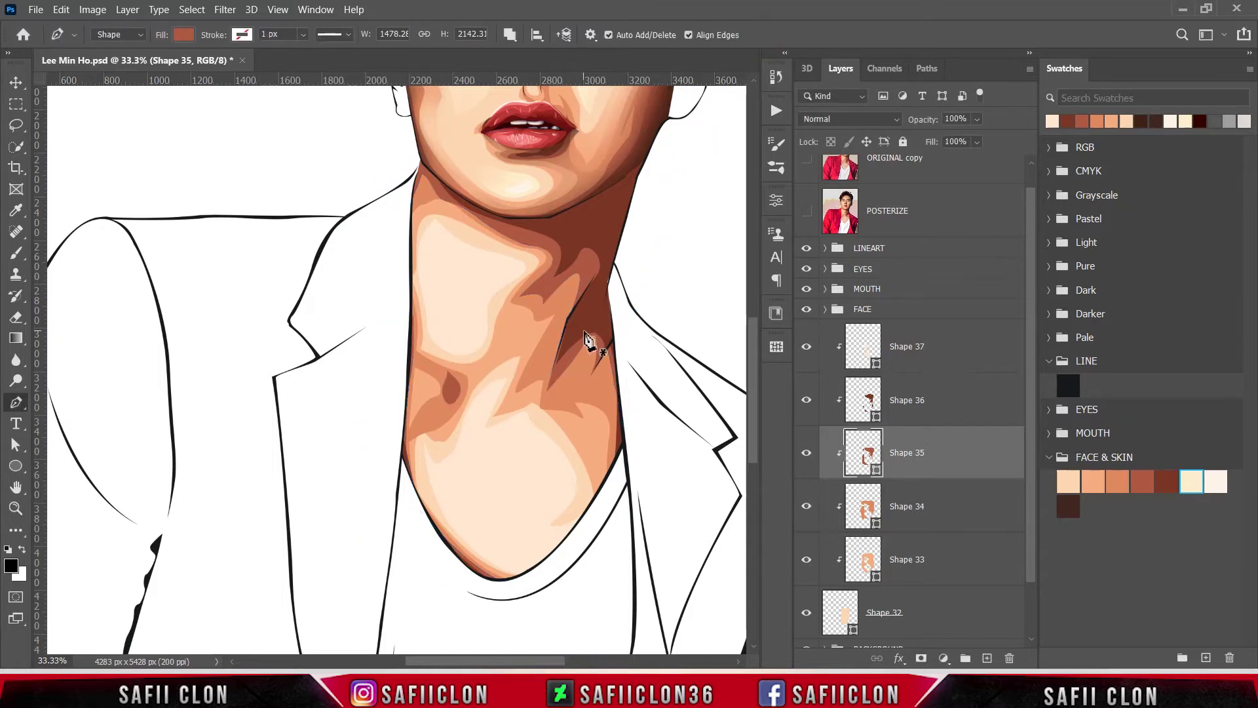
scroll(585, 337, down, 1)
scroll(585, 337, down, 1)
scroll(585, 337, down, 1)
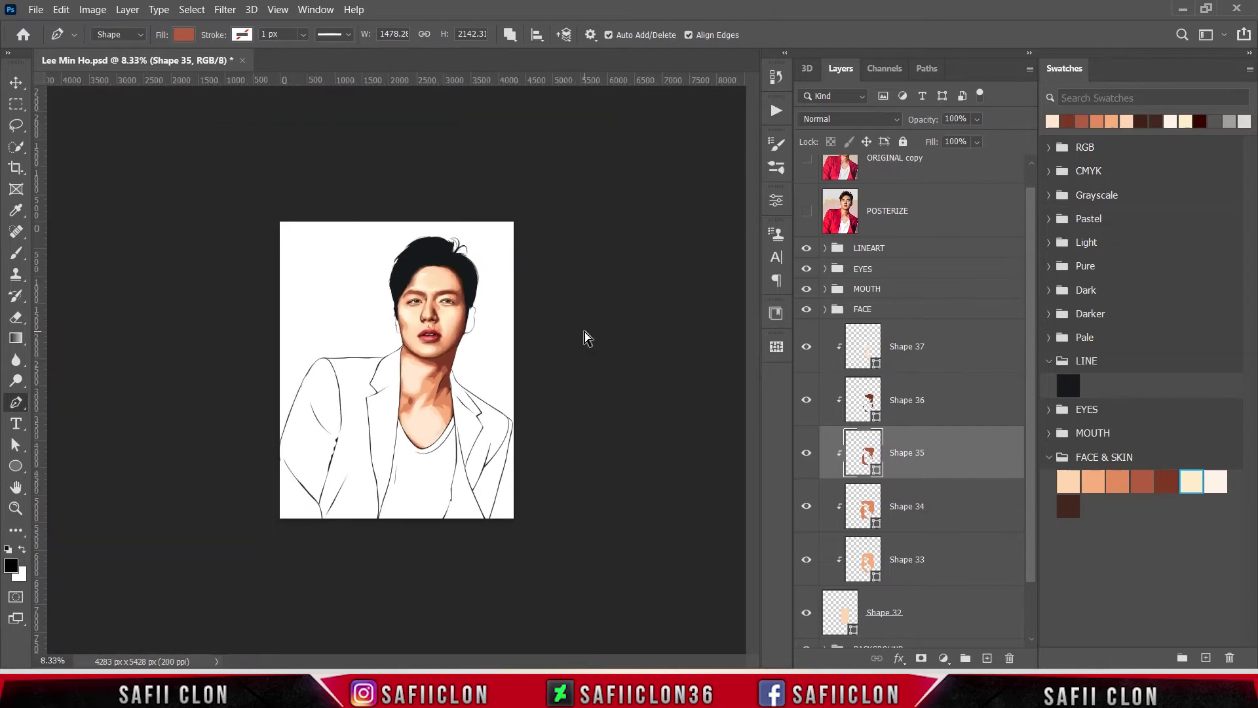
scroll(586, 337, down, 2)
scroll(585, 337, up, 2)
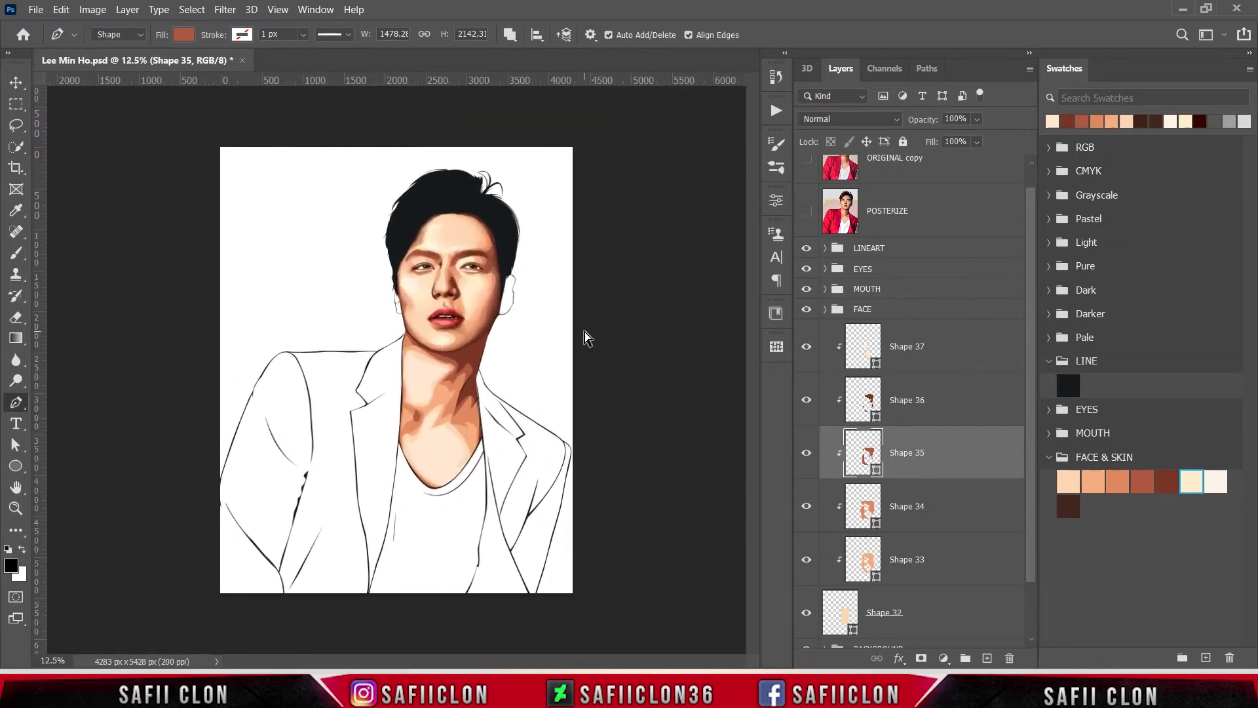
scroll(585, 338, up, 2)
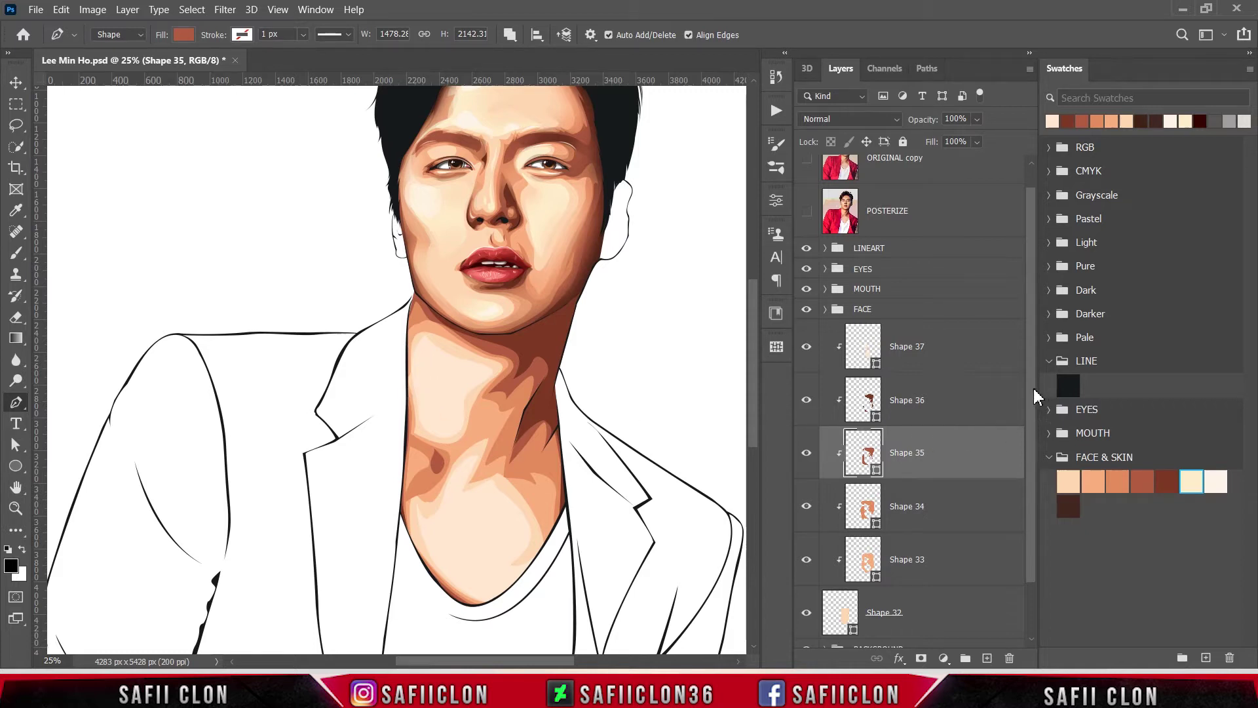
Select the Shape 37 highlight layer and add a layer mask to it.
drag(1032, 393, 1029, 457)
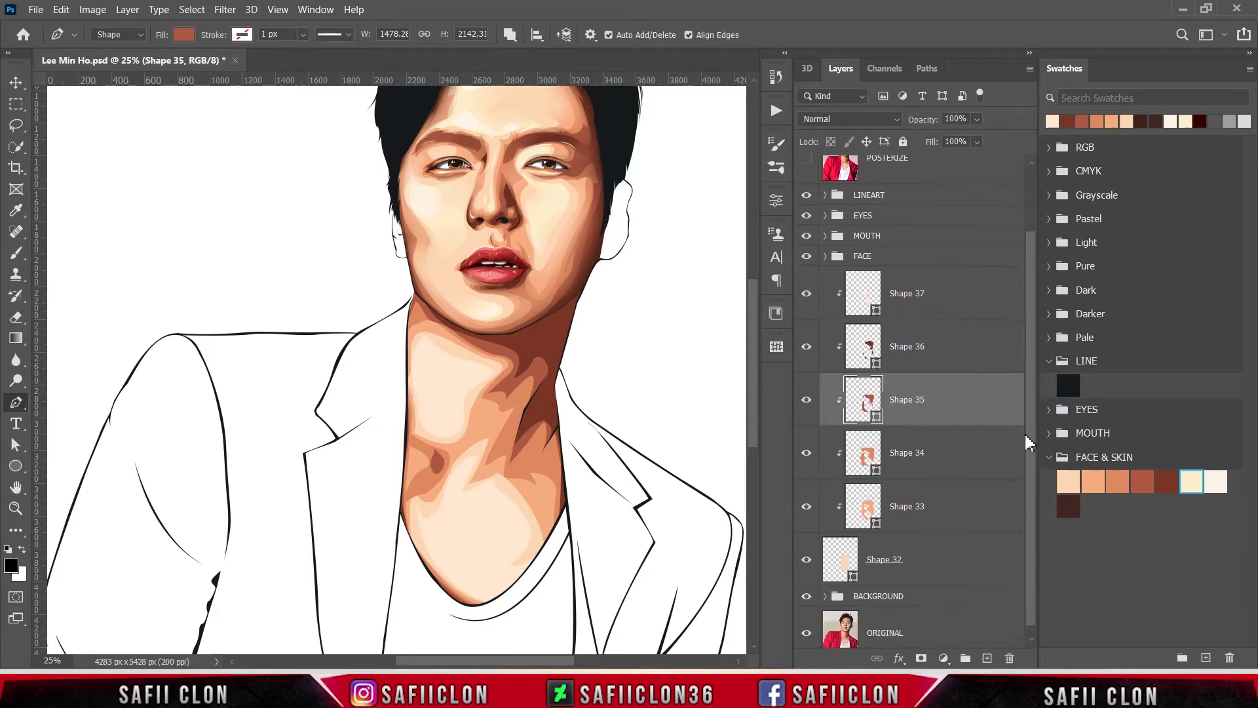
scroll(947, 380, up, 2)
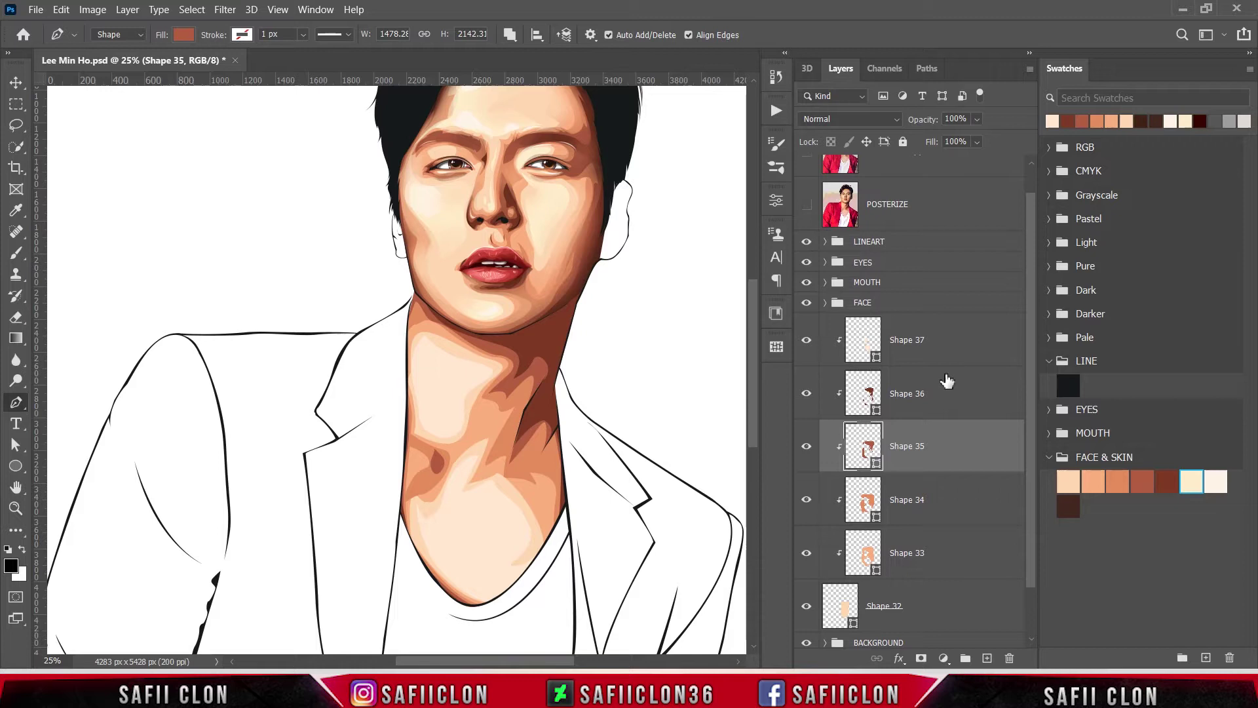
click(919, 342)
click(807, 340)
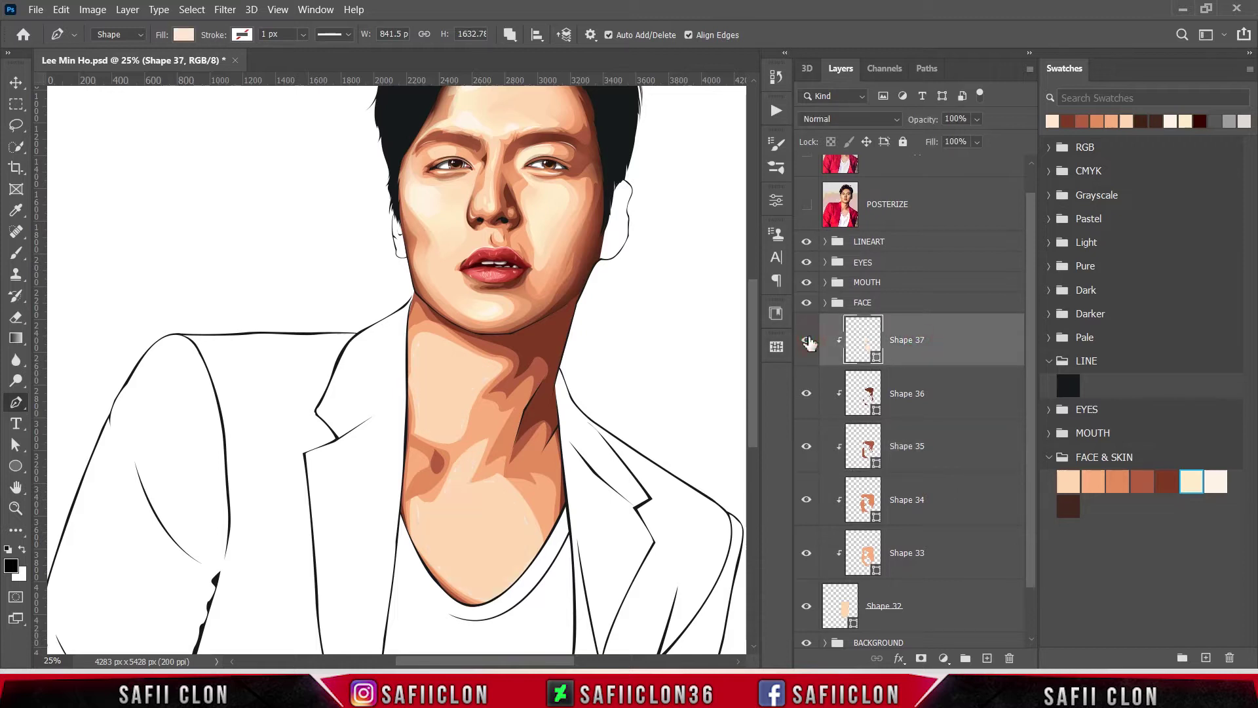
click(921, 658)
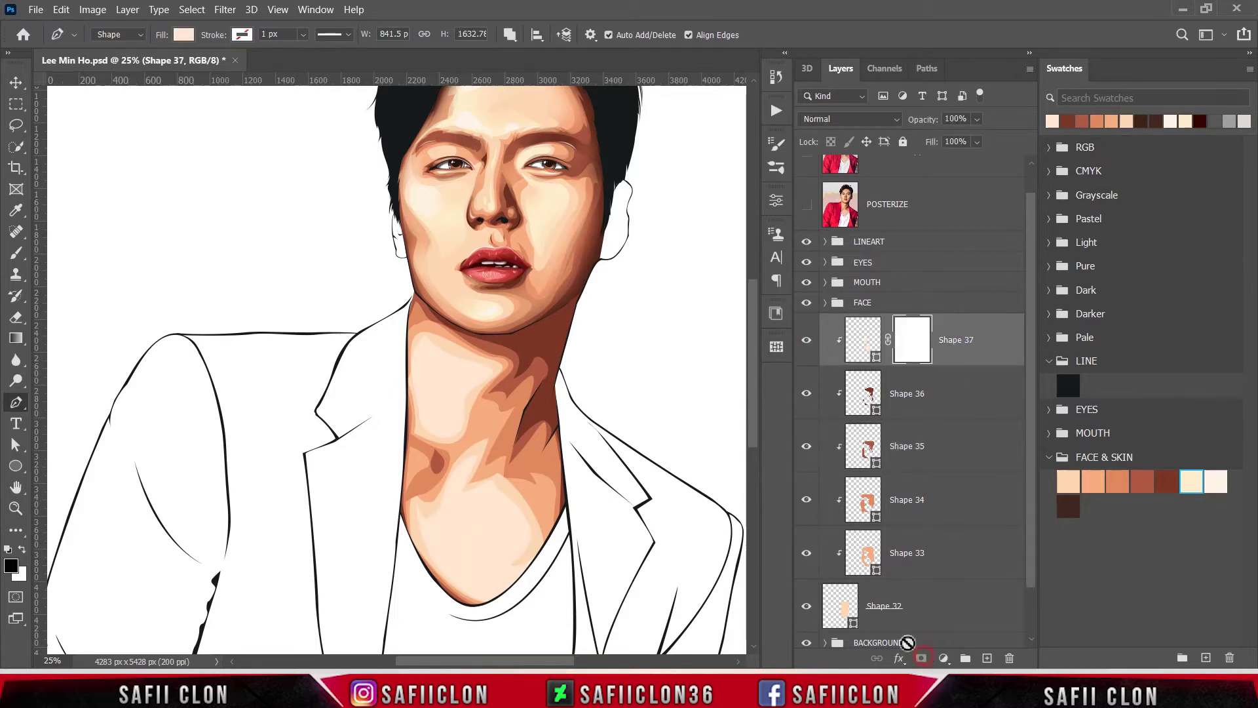
Set up the Brush tool with a Soft Round tip at 10% opacity.
click(17, 252)
click(61, 258)
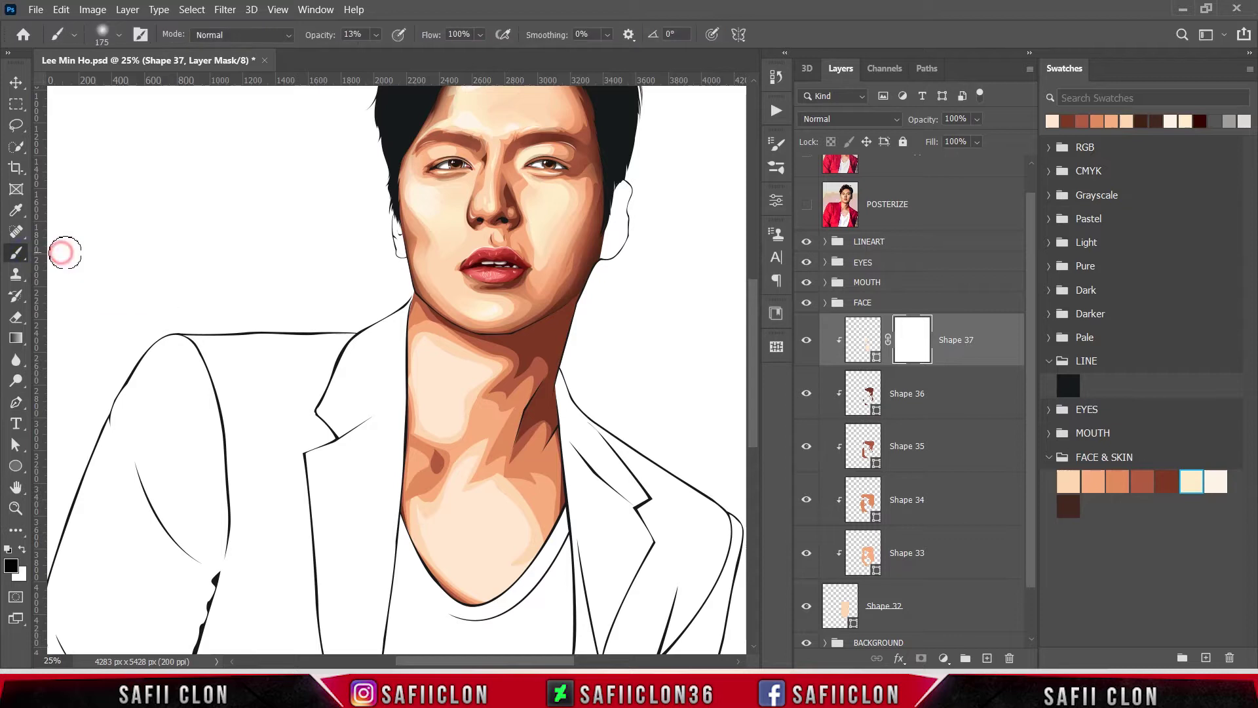
click(118, 36)
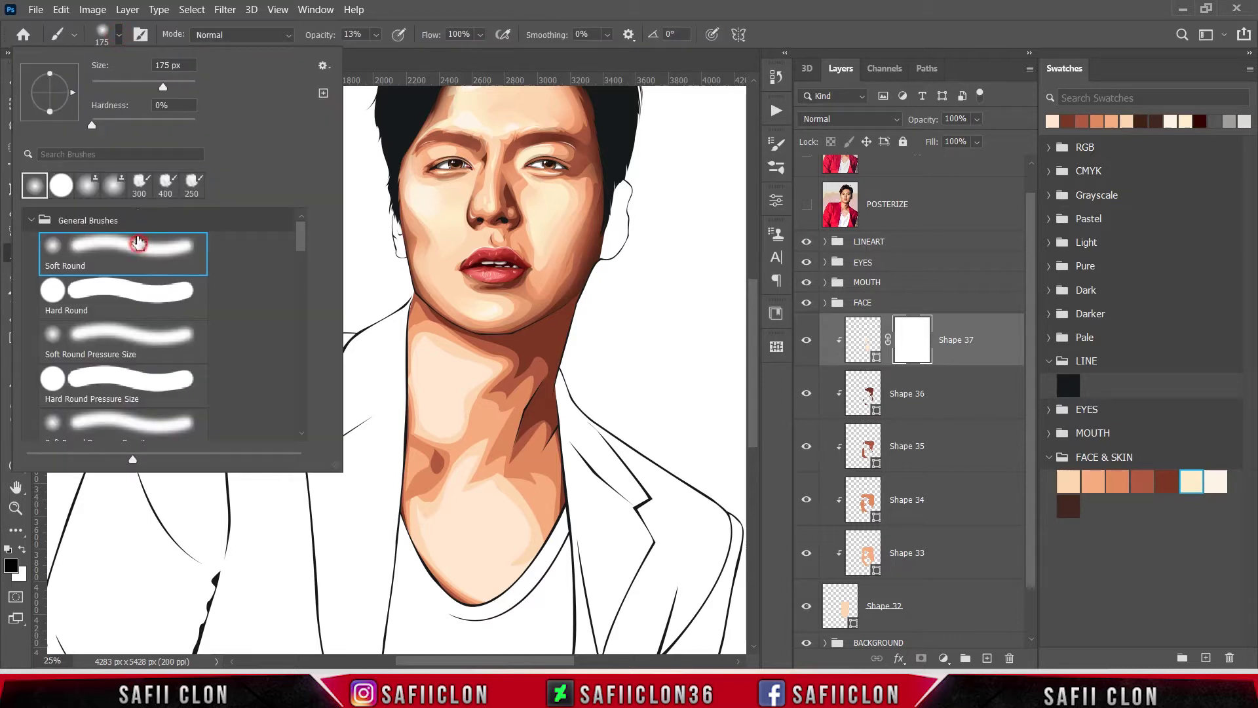
click(119, 36)
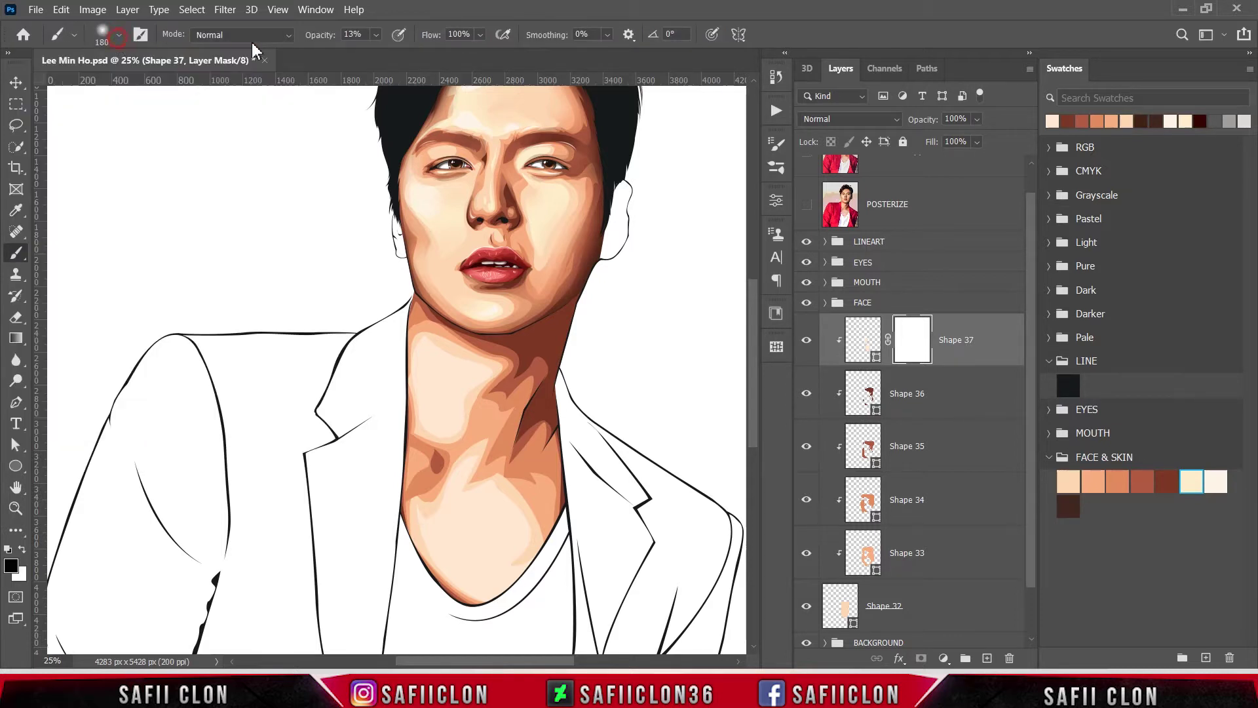
click(376, 35)
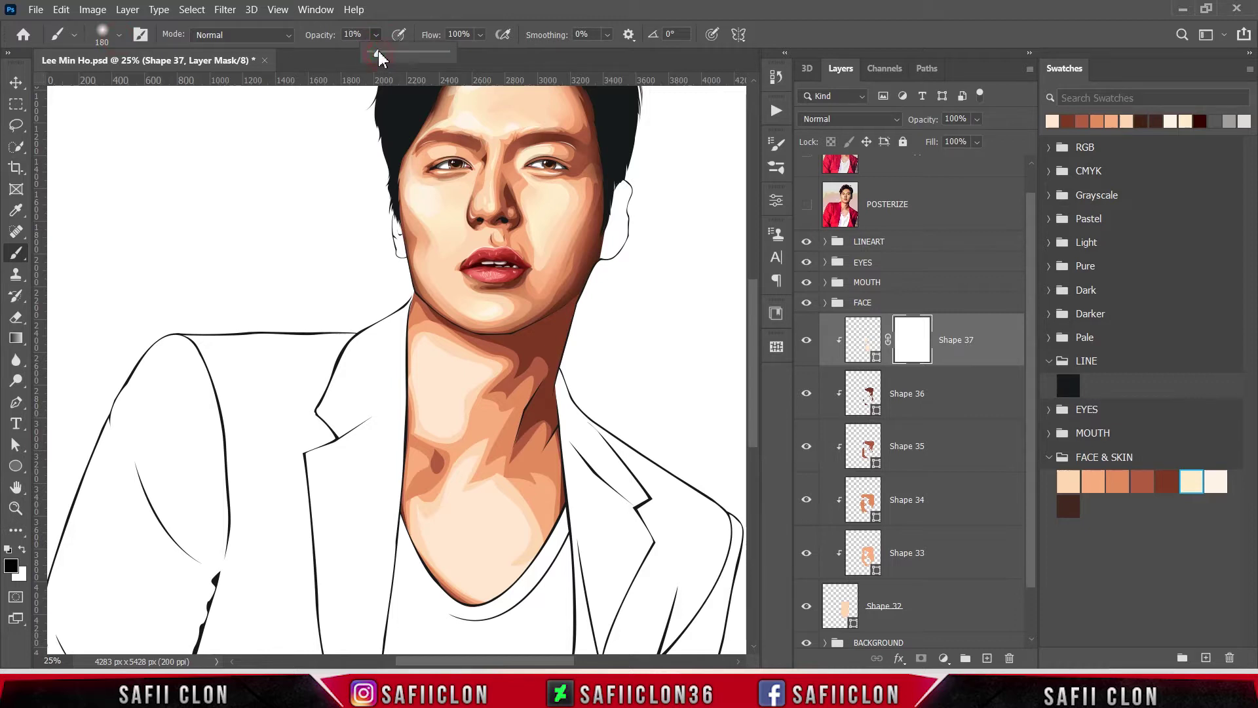
click(376, 34)
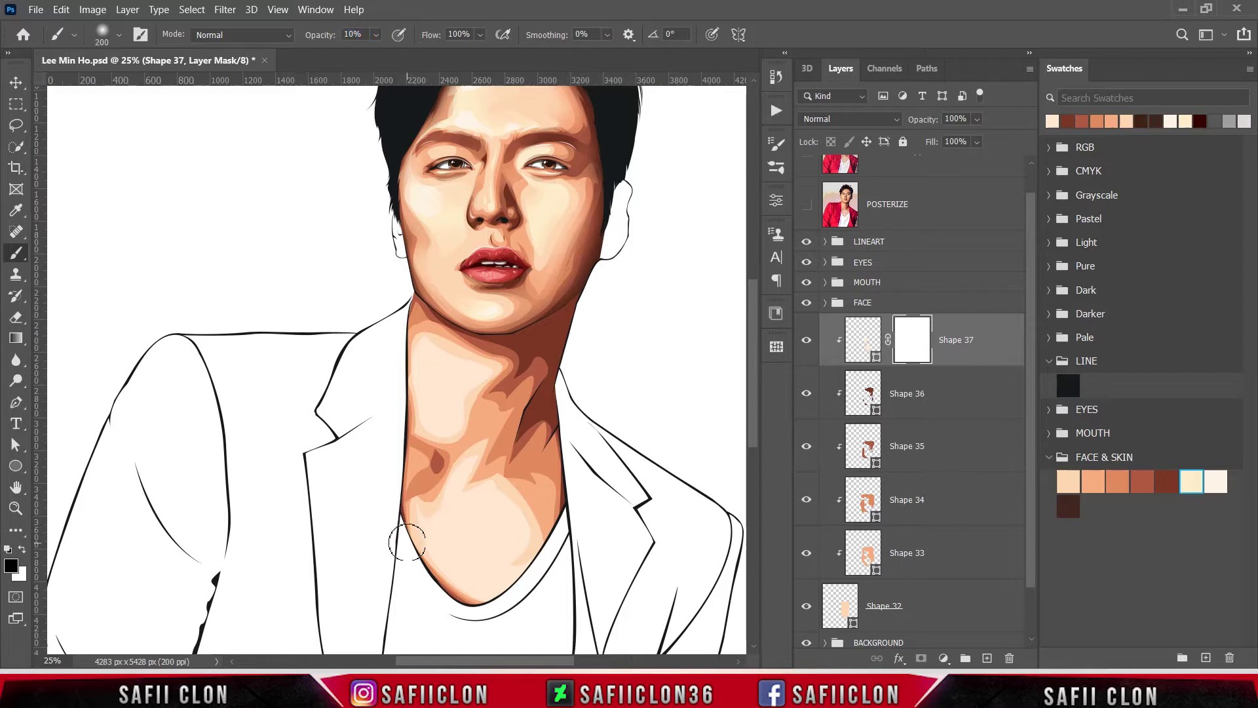
Paint black on the mask with a size-300 brush to fade the highlight along the neck's left edge.
click(445, 556)
key(bracketright)
key(bracketright)
key(bracketright)
key(bracketleft)
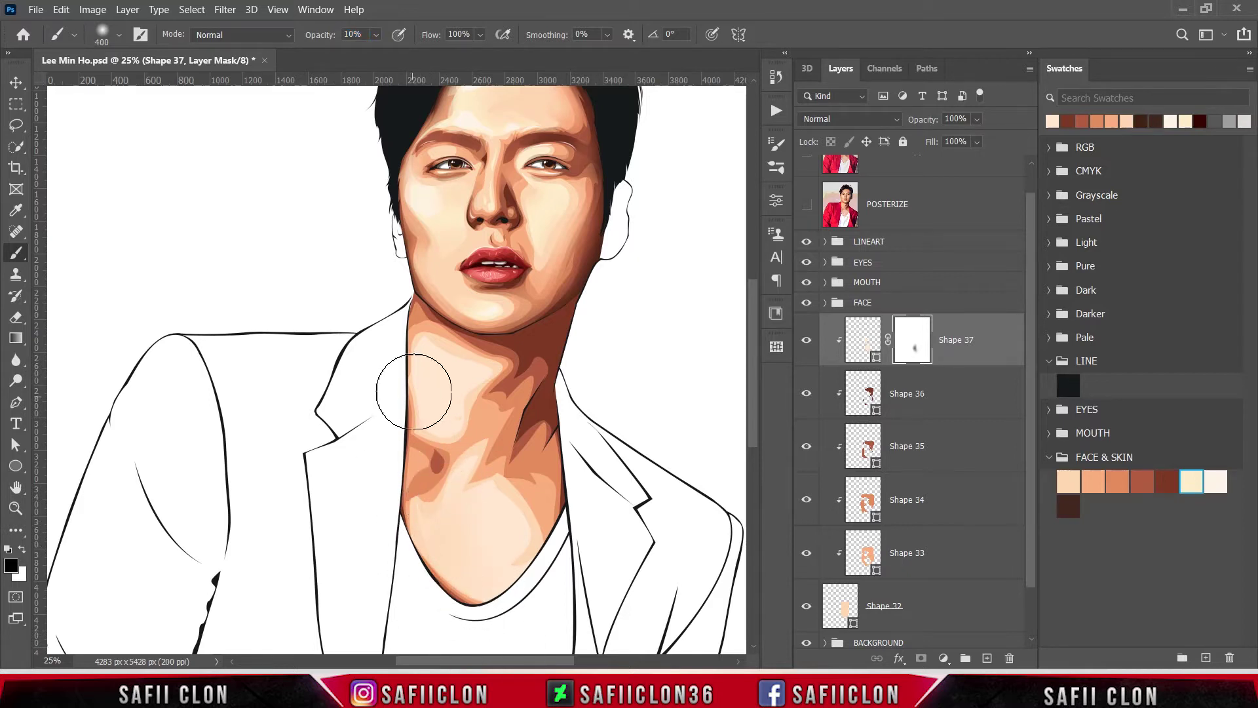
drag(416, 343, 359, 427)
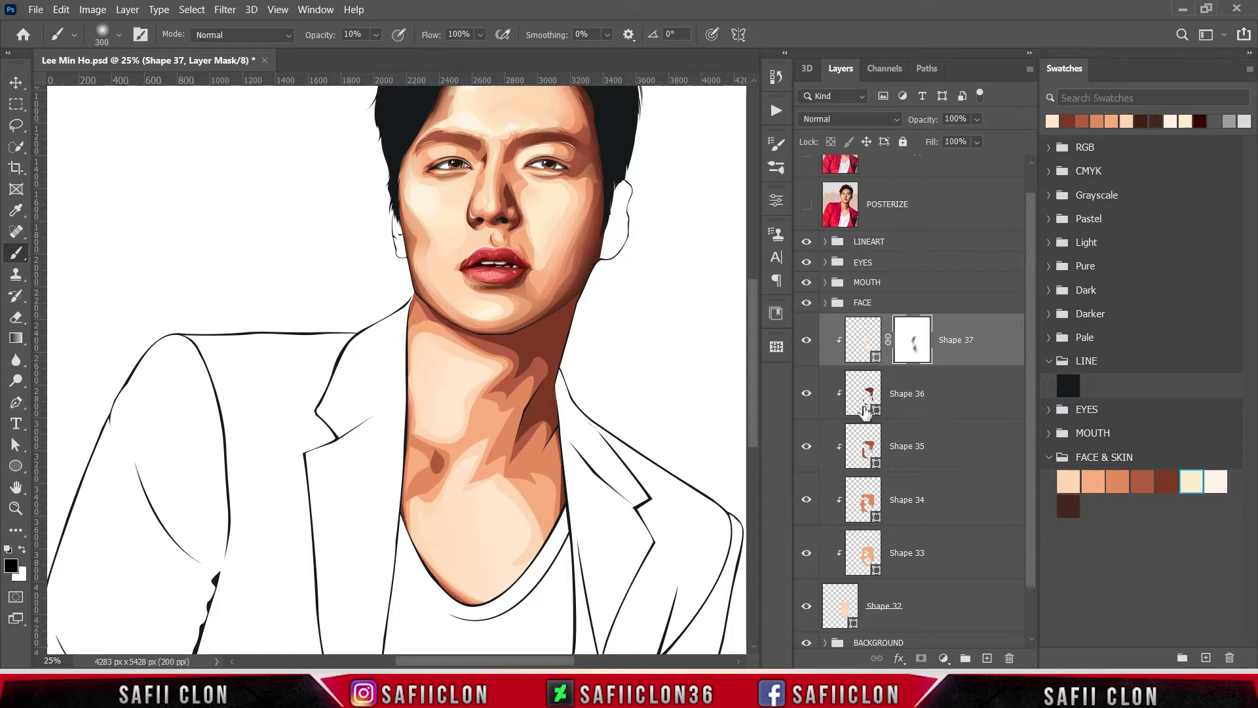
click(808, 340)
click(24, 406)
click(62, 403)
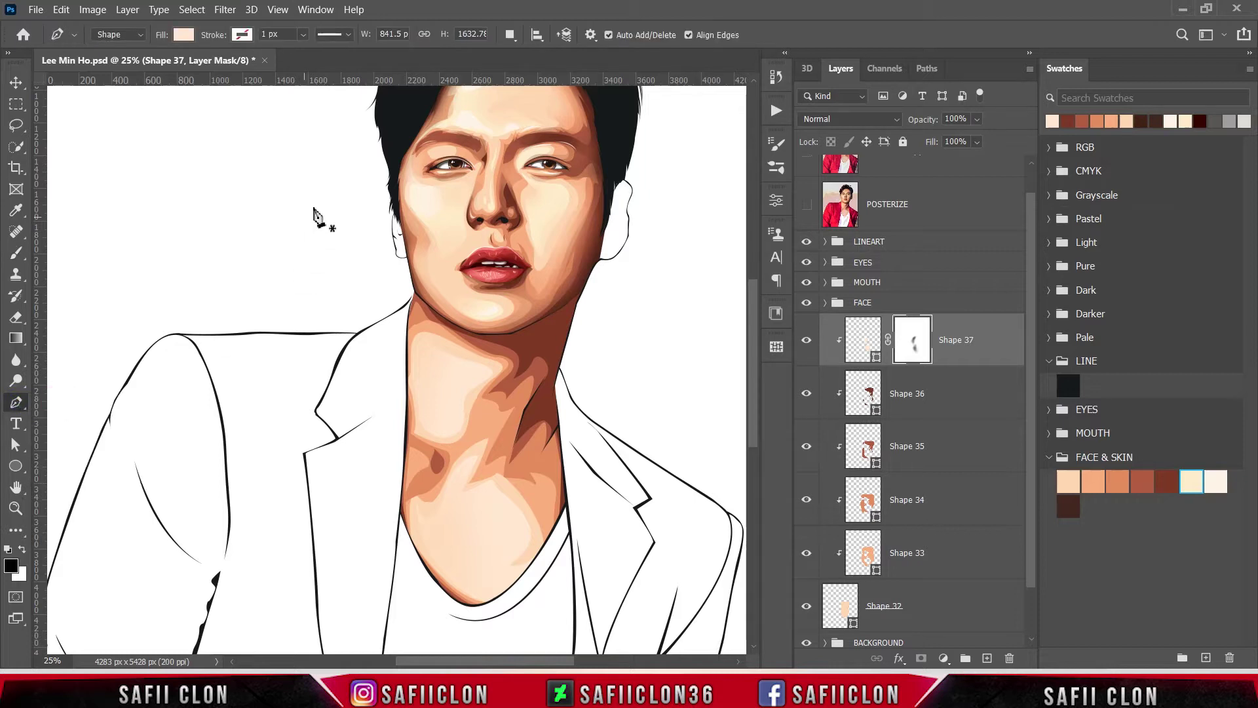
Draw a small upper-neck highlight as new Shape 38 on its own layer, traced over POSTERIZE.
click(510, 35)
click(532, 57)
click(806, 205)
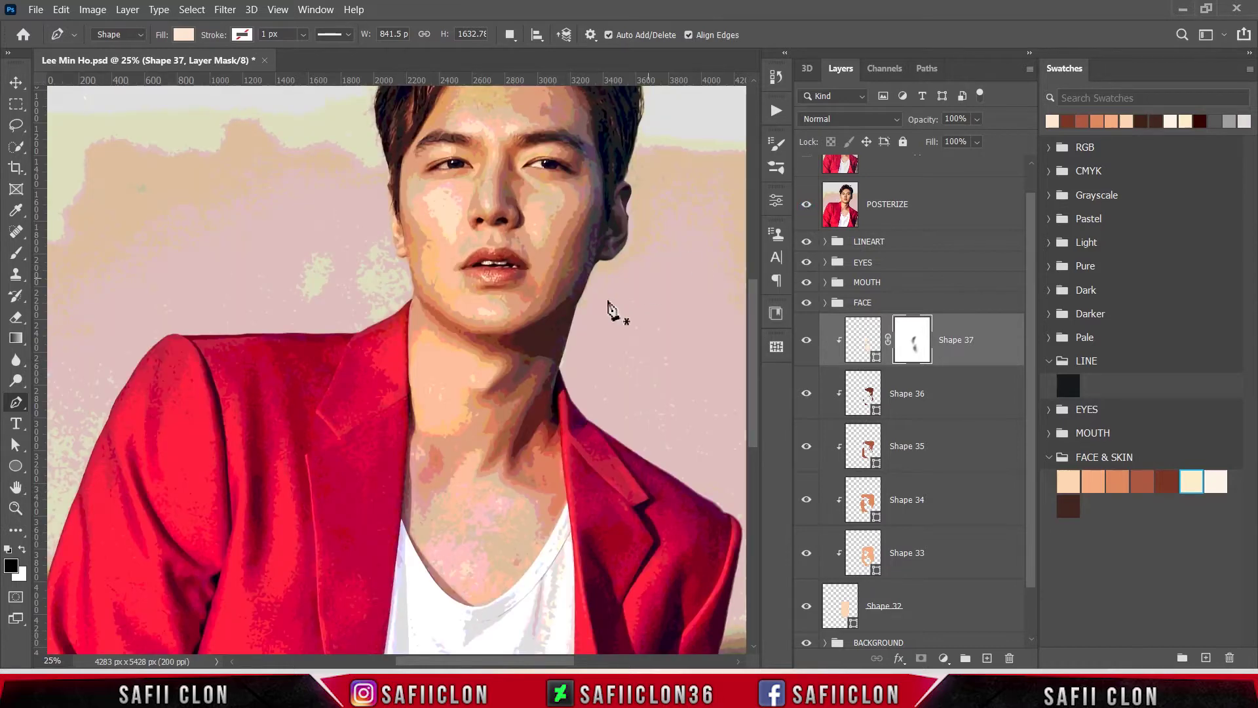
key(ctrl+2)
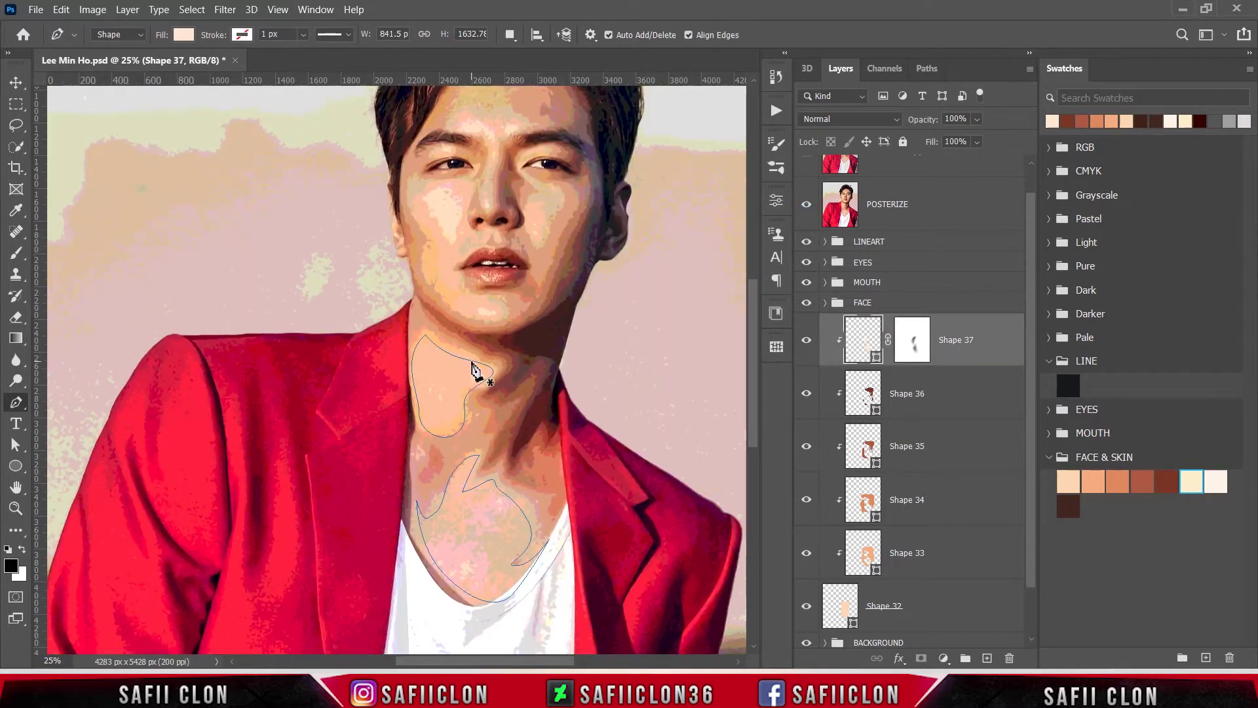
click(470, 363)
click(470, 382)
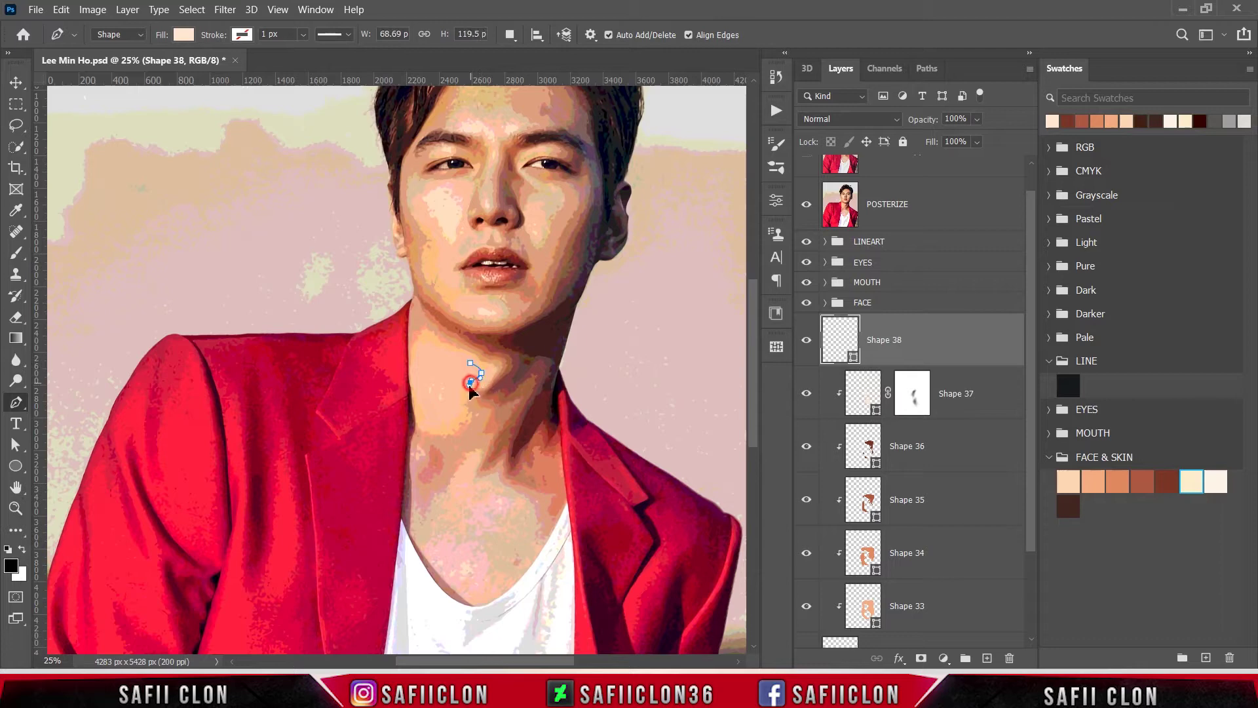
click(470, 362)
click(808, 207)
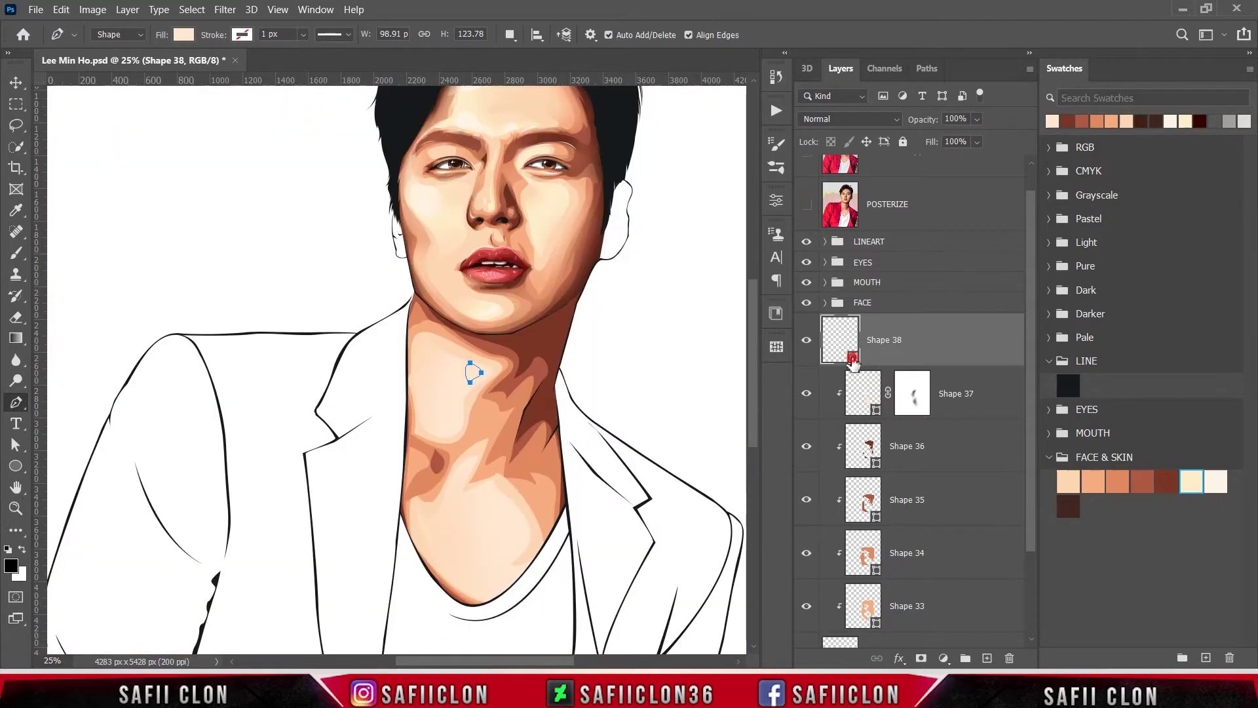
Fill Shape 38 with pale cream fef4e8 and set path operation to Combine Shapes.
double_click(852, 359)
click(1214, 487)
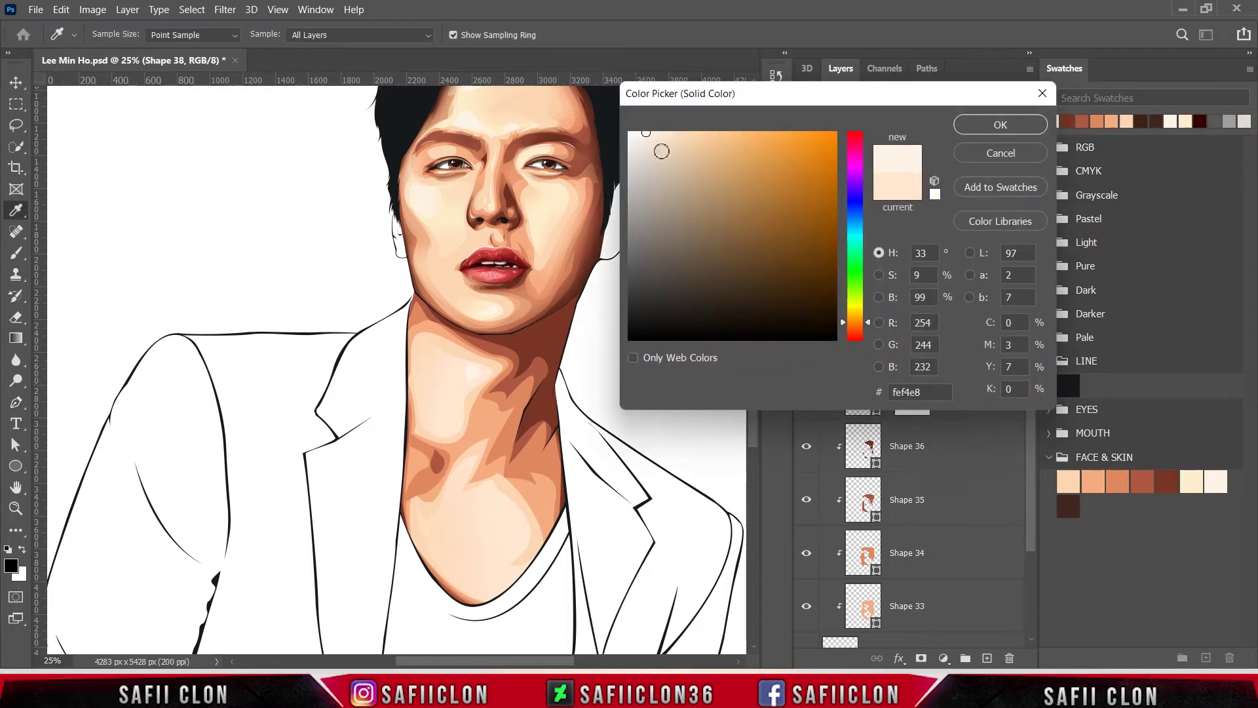
click(990, 125)
click(510, 34)
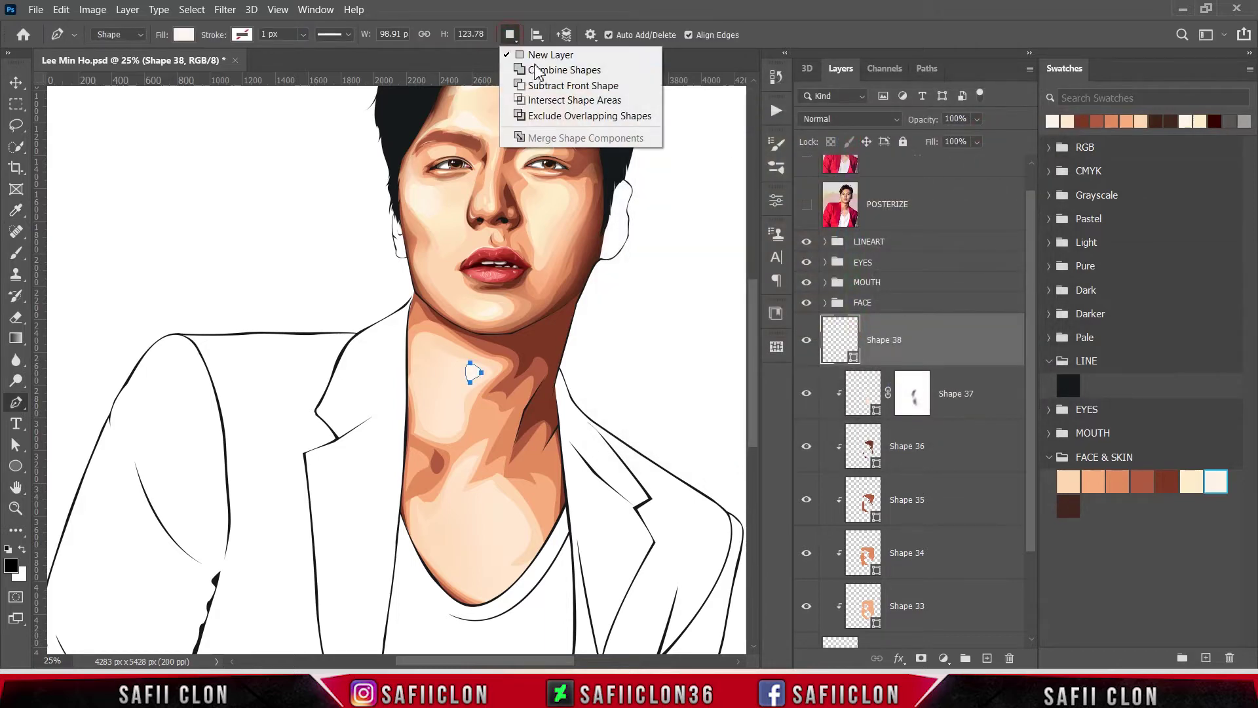
click(538, 69)
Add highlight pieces near the collar and on the lower neck to Shape 38.
click(806, 204)
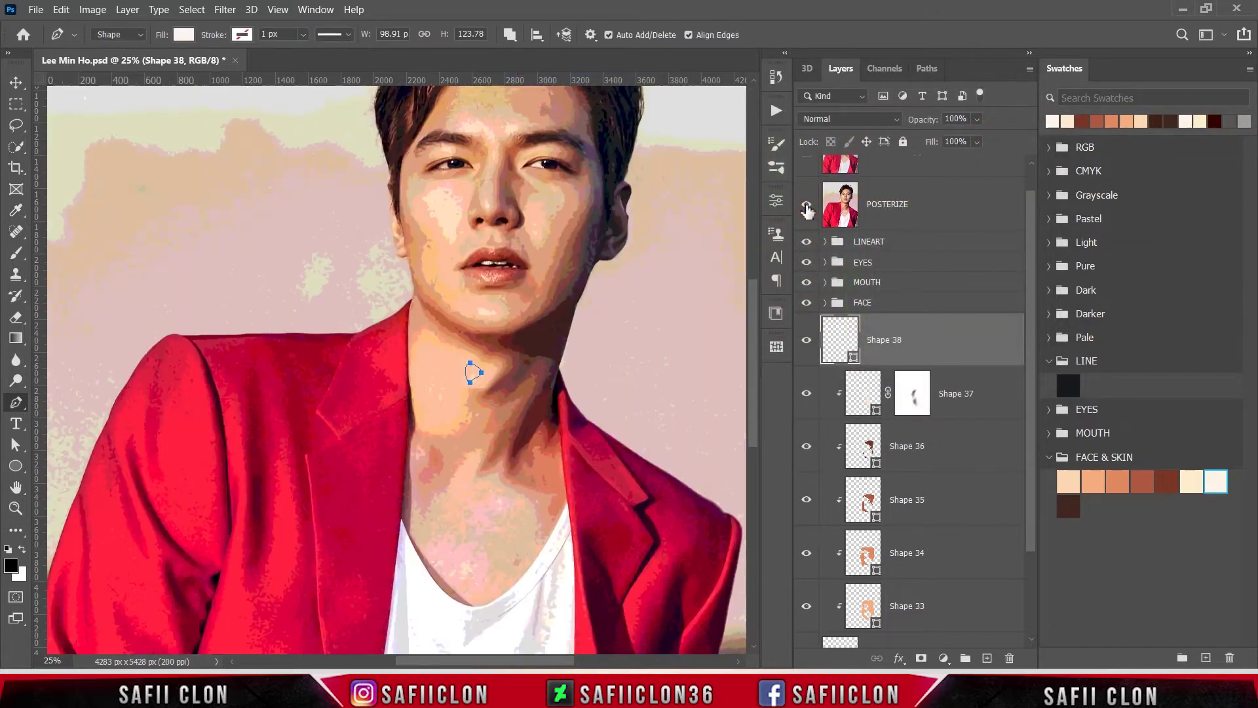
click(420, 546)
drag(469, 585, 484, 588)
click(487, 492)
drag(520, 511, 527, 513)
click(501, 510)
click(486, 493)
click(806, 204)
Add thin highlights along the neck's left side and right edge.
click(412, 388)
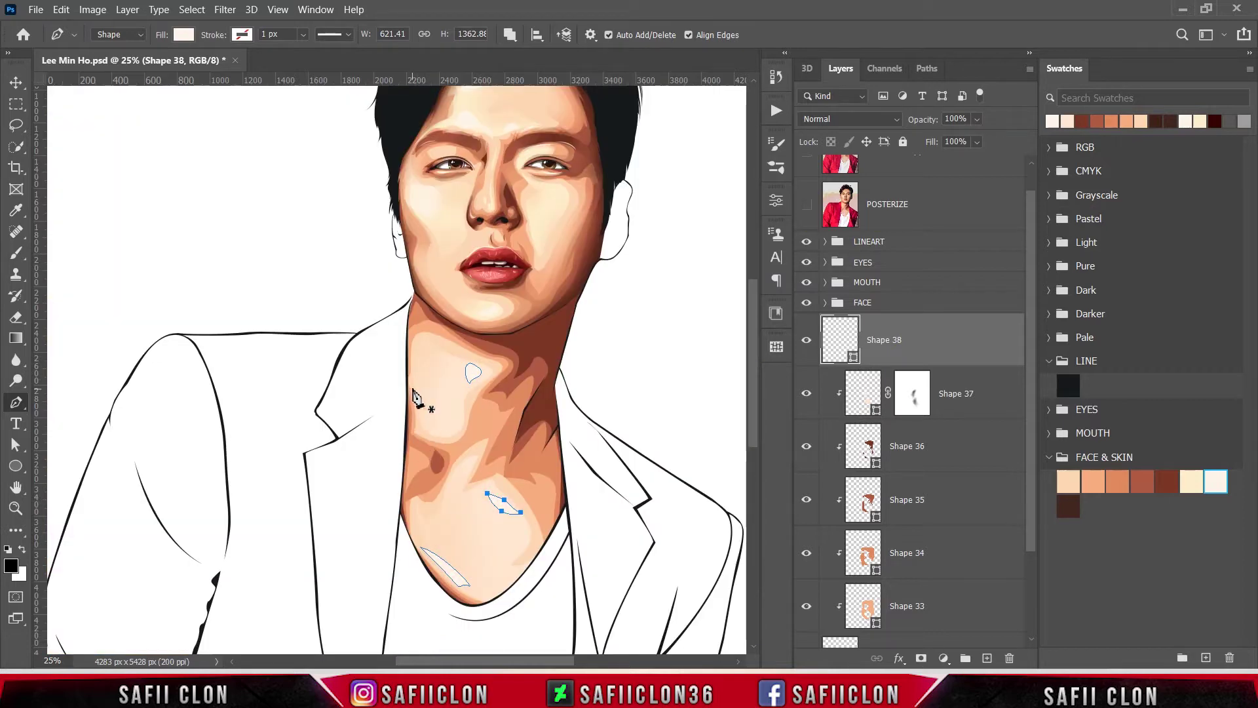
drag(430, 438, 441, 443)
click(806, 204)
click(806, 204)
click(558, 456)
click(562, 486)
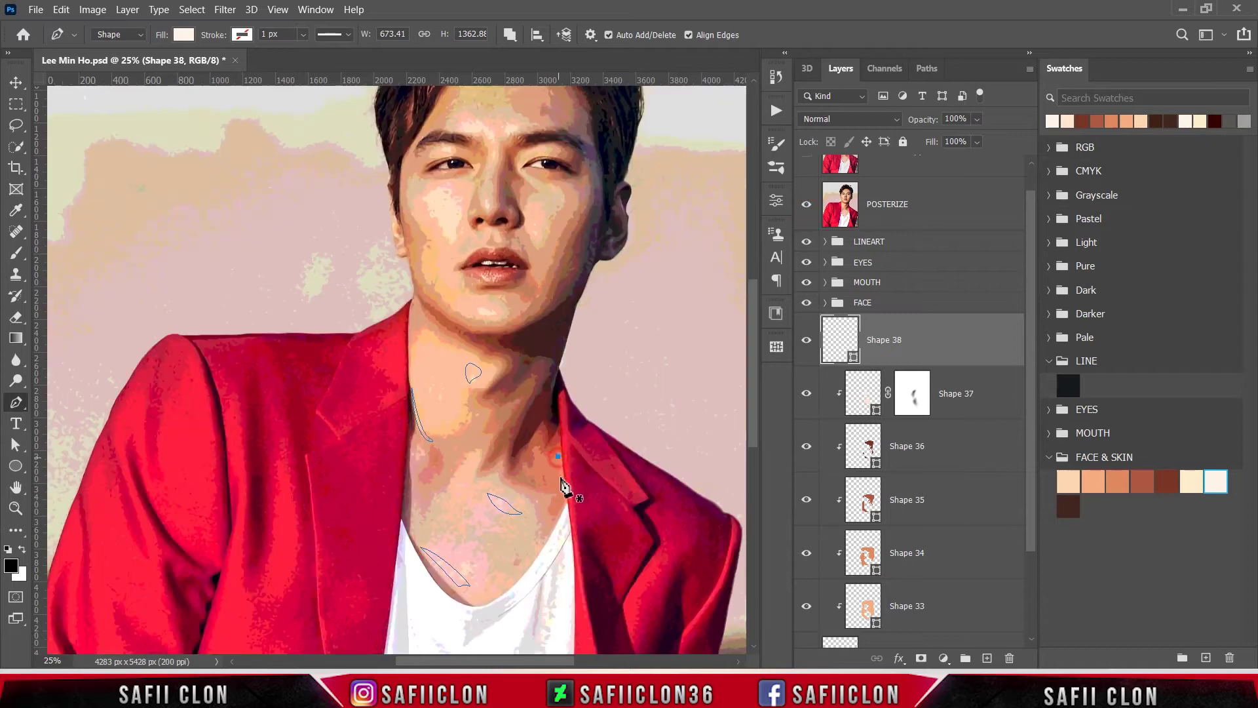
click(807, 205)
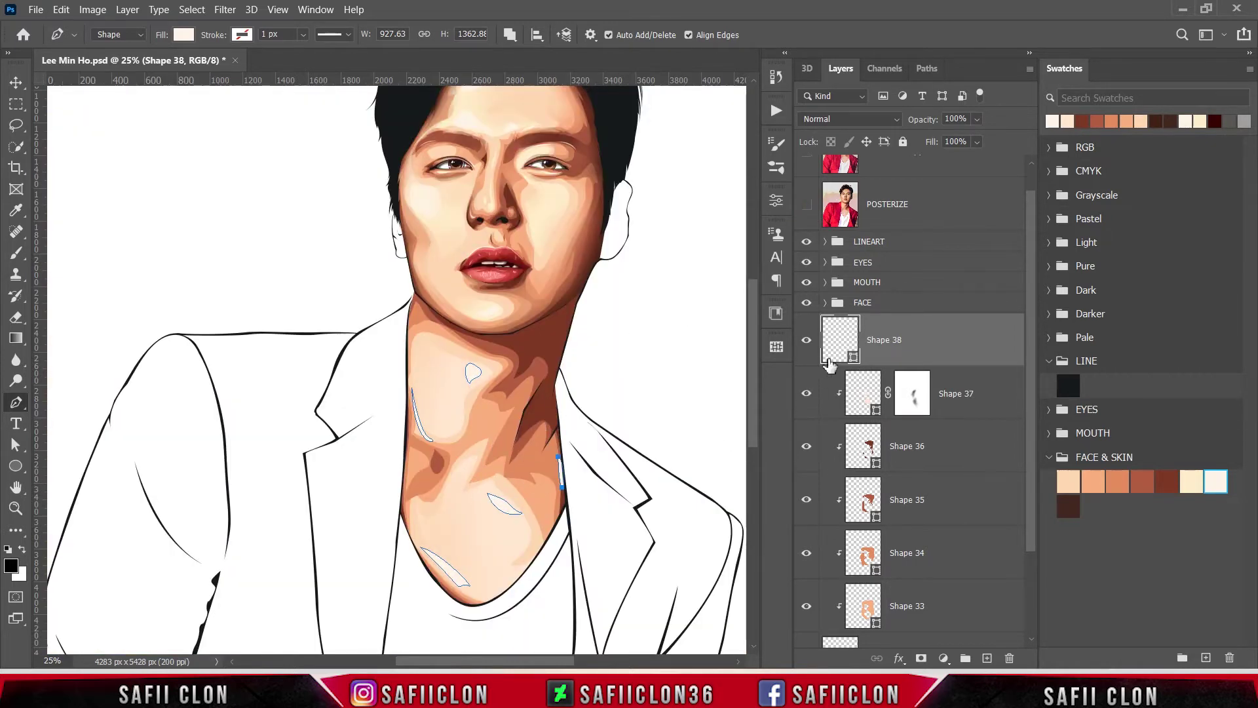
Clip Shape 38 to the skin shapes below and check the result zoomed out.
right_click(920, 348)
click(958, 300)
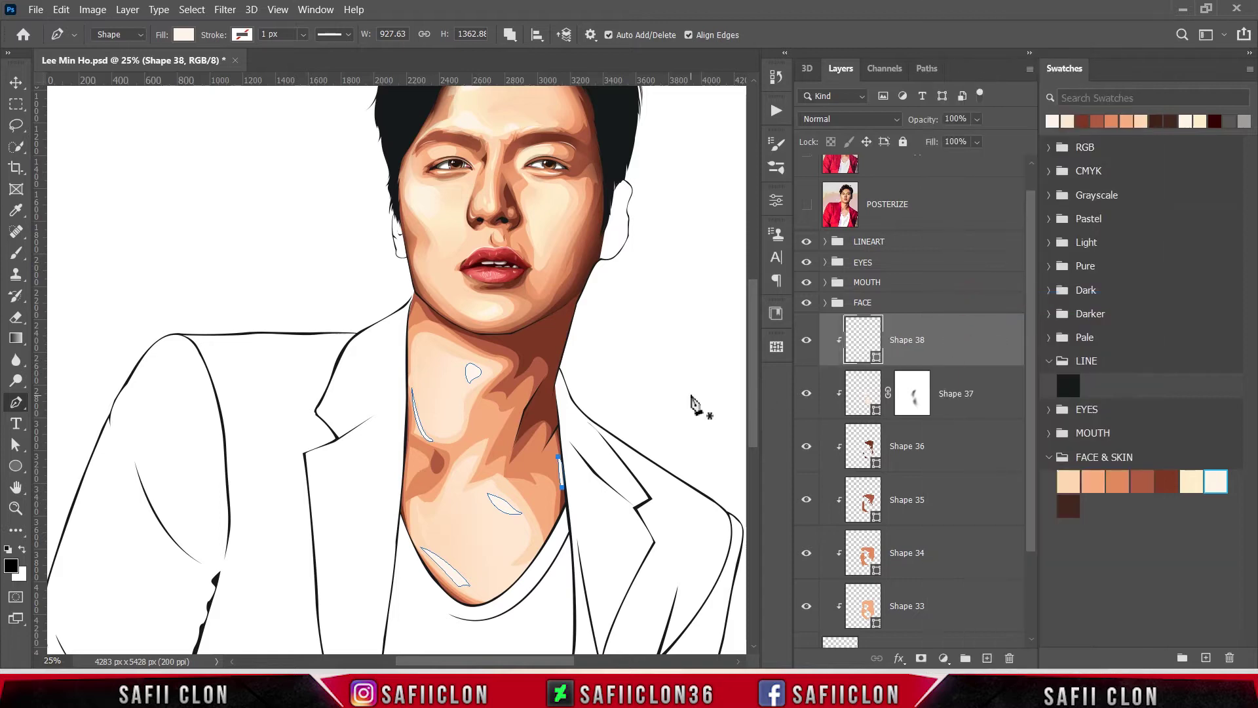
key(Escape)
key(ctrl+minus)
key(ctrl+minus)
key(ctrl+minus)
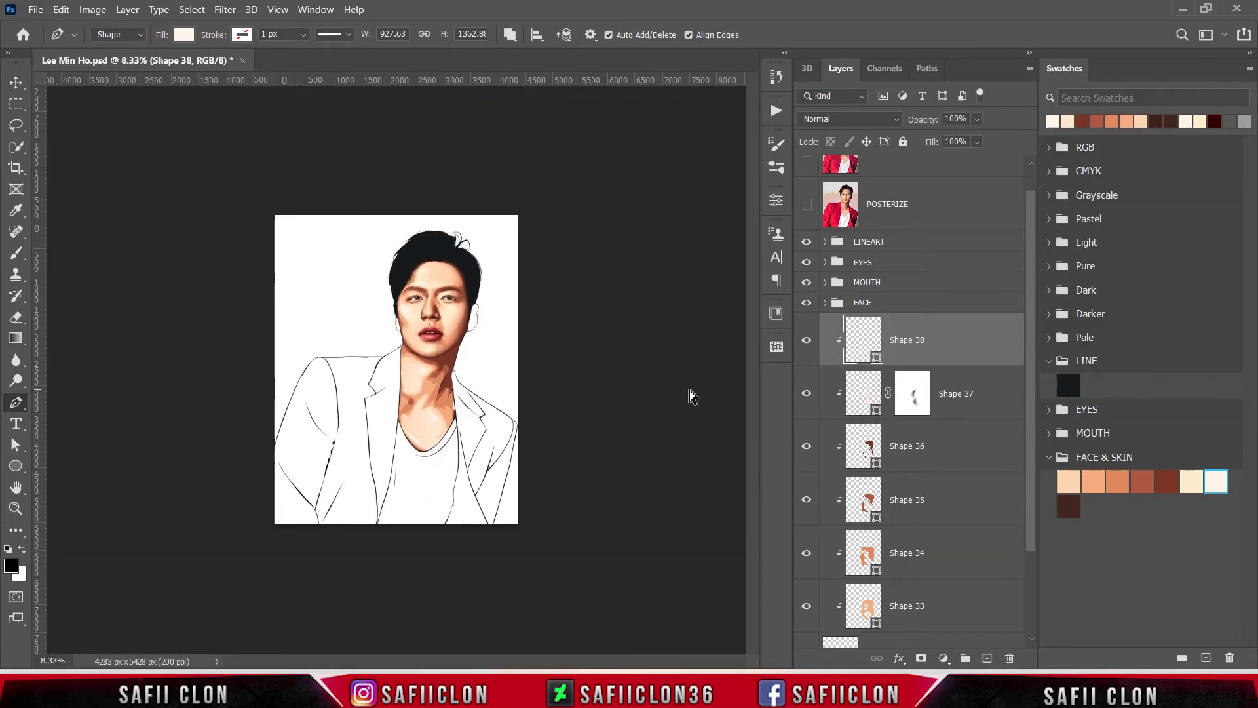
key(ctrl+plus)
key(ctrl+plus)
key(ctrl+plus)
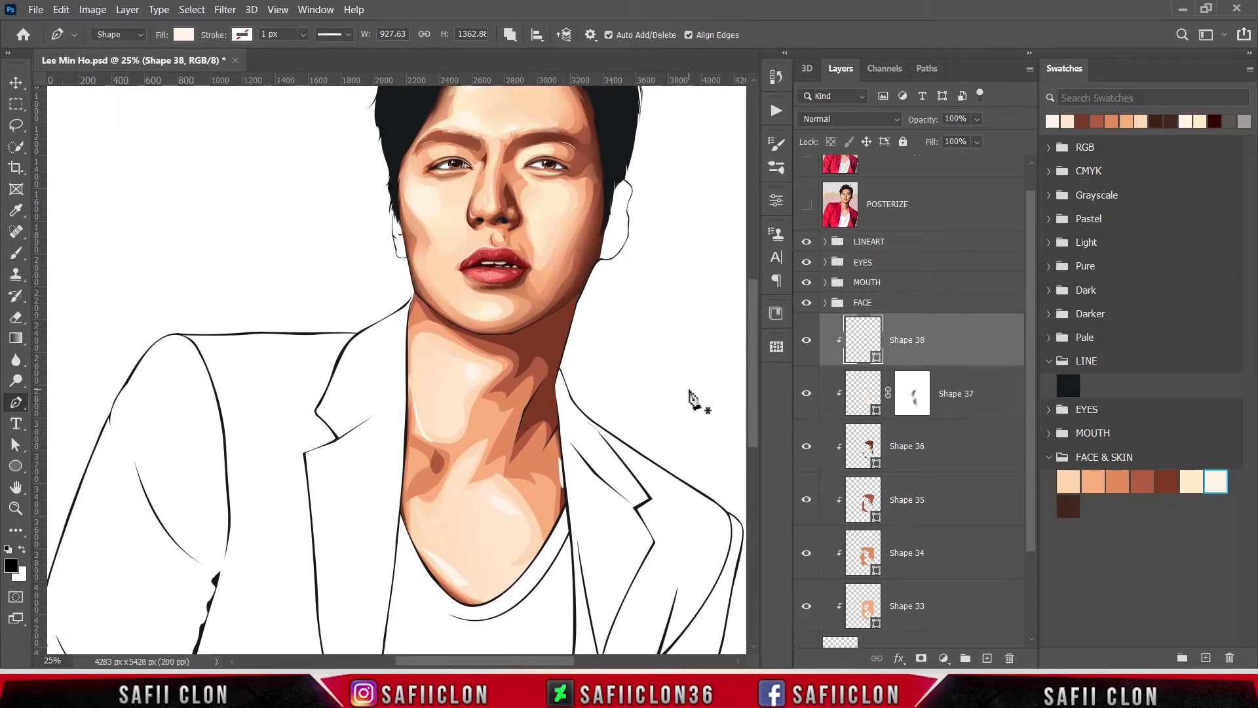
right_click(24, 401)
Set shapes to New Layer and trace the shadow outline up the neck, along the jaw and down its right side.
click(80, 401)
click(510, 35)
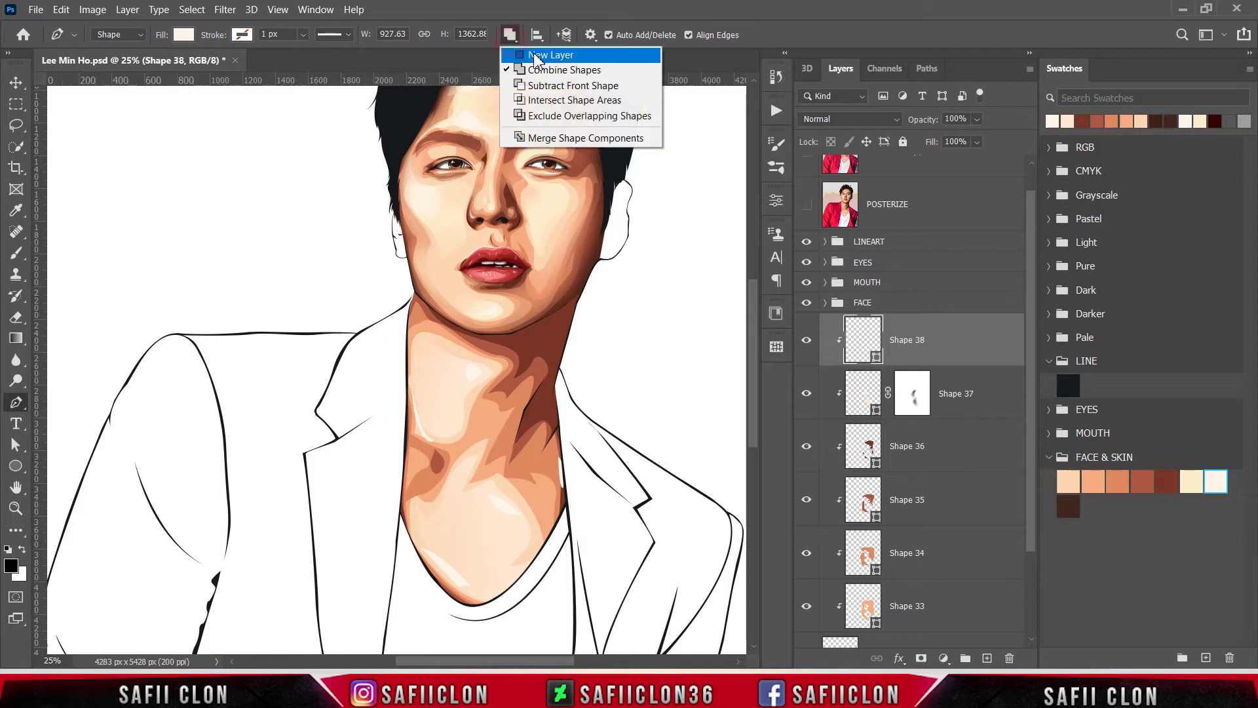
click(550, 55)
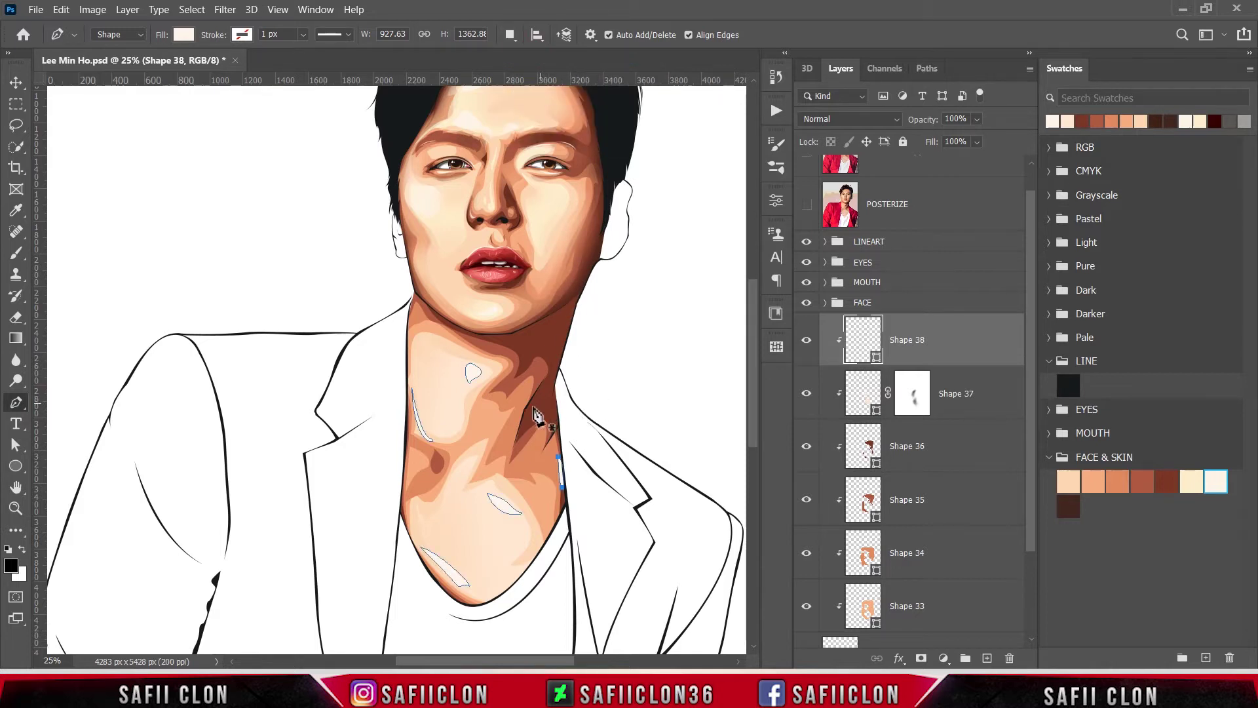
click(408, 389)
click(412, 357)
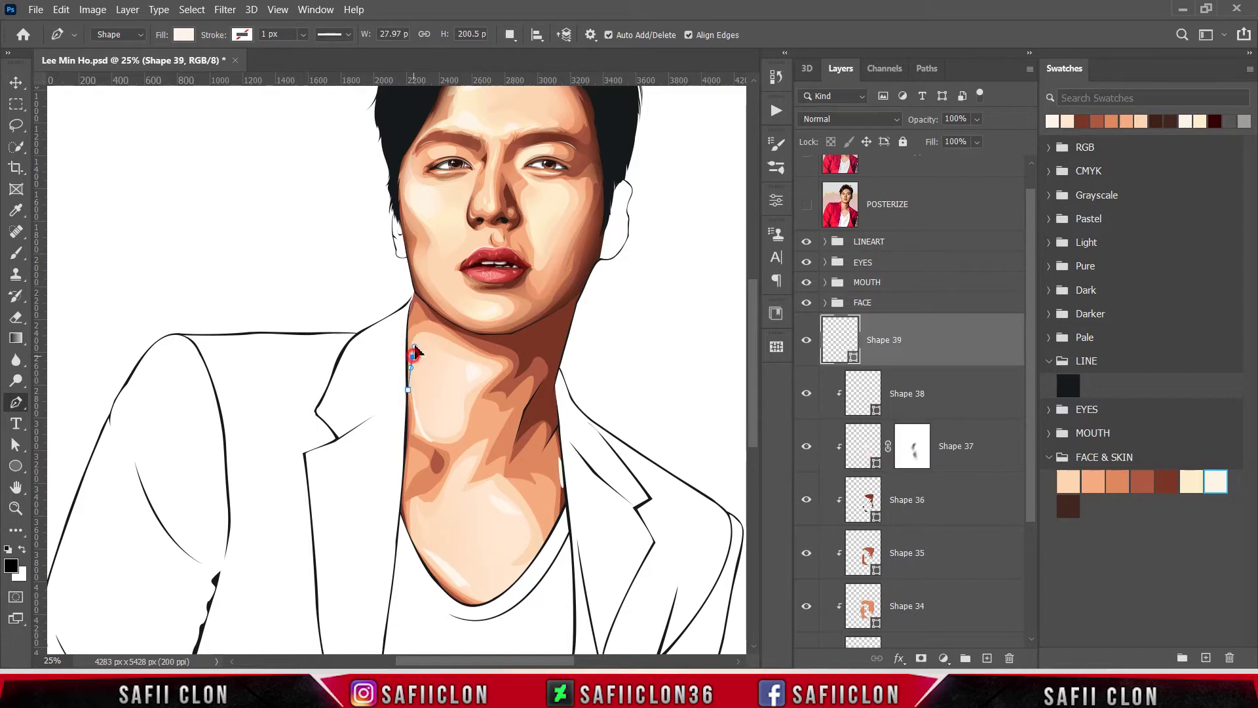
click(419, 329)
click(444, 328)
click(516, 354)
drag(500, 392, 518, 387)
drag(529, 377, 543, 370)
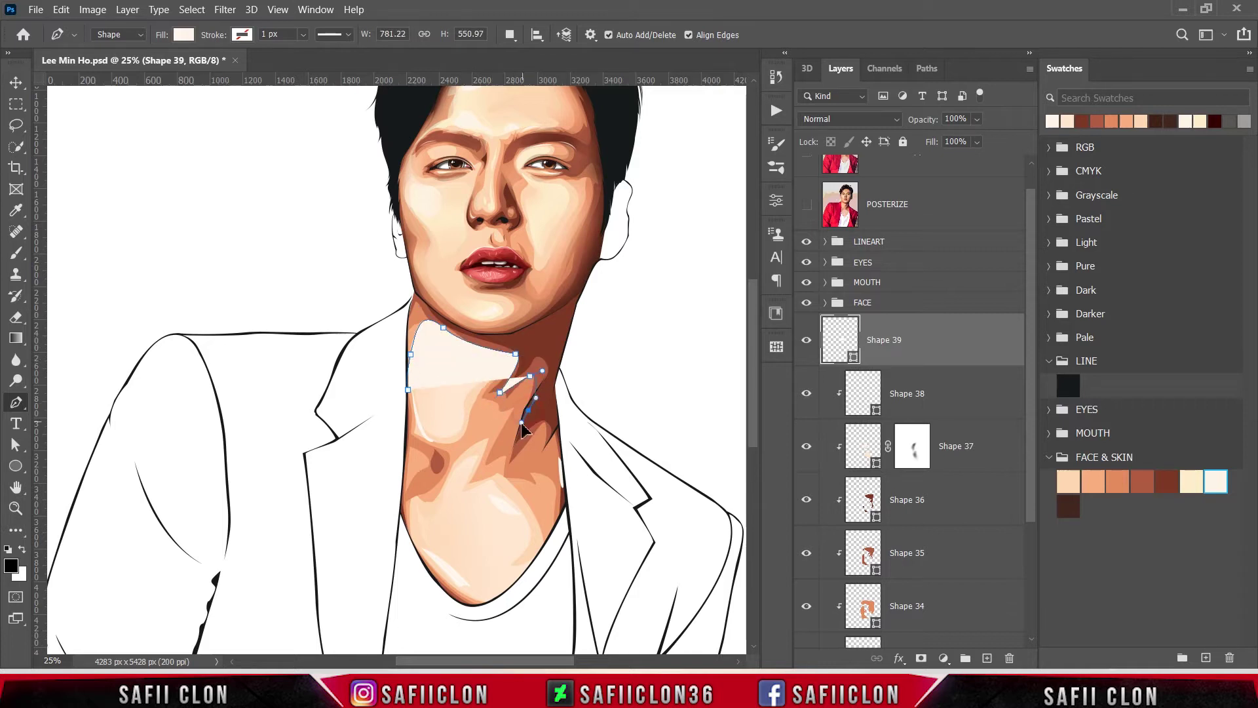
click(528, 409)
click(507, 468)
drag(545, 424, 558, 427)
click(540, 455)
click(550, 515)
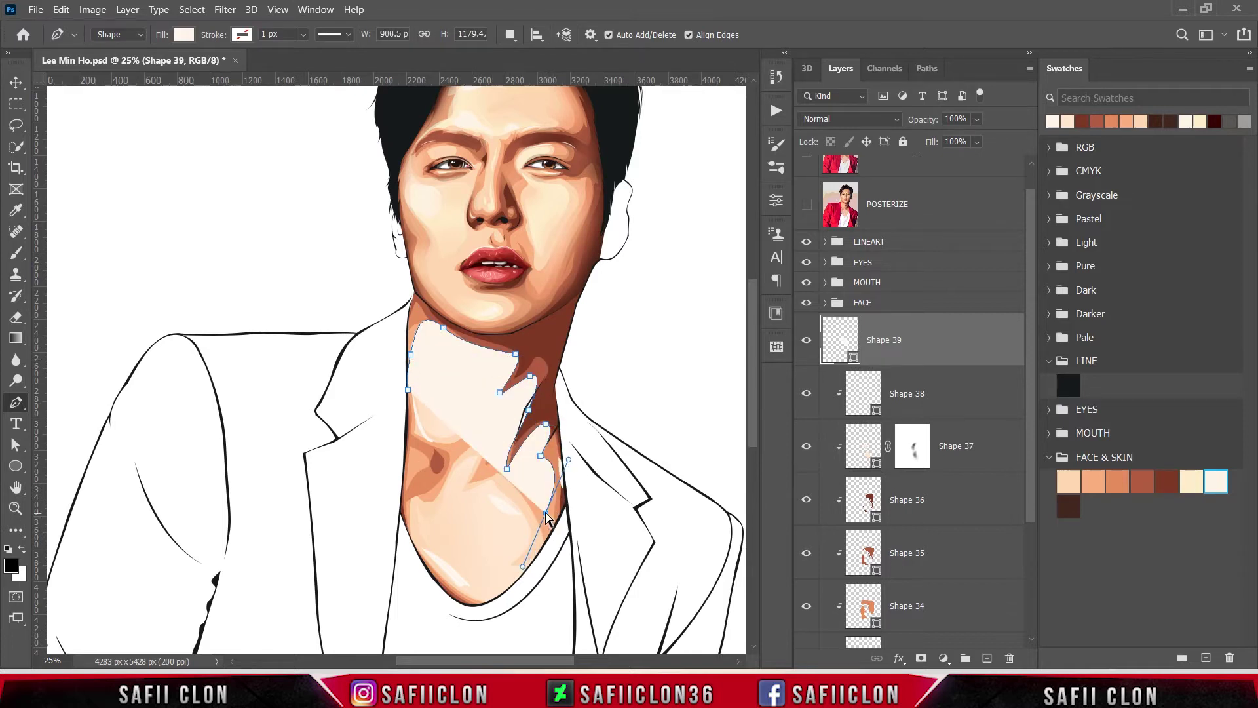
drag(475, 614, 448, 613)
Extend the shadow outline over the collar, up near the mouth, and close it.
drag(418, 549, 407, 521)
click(424, 479)
click(403, 436)
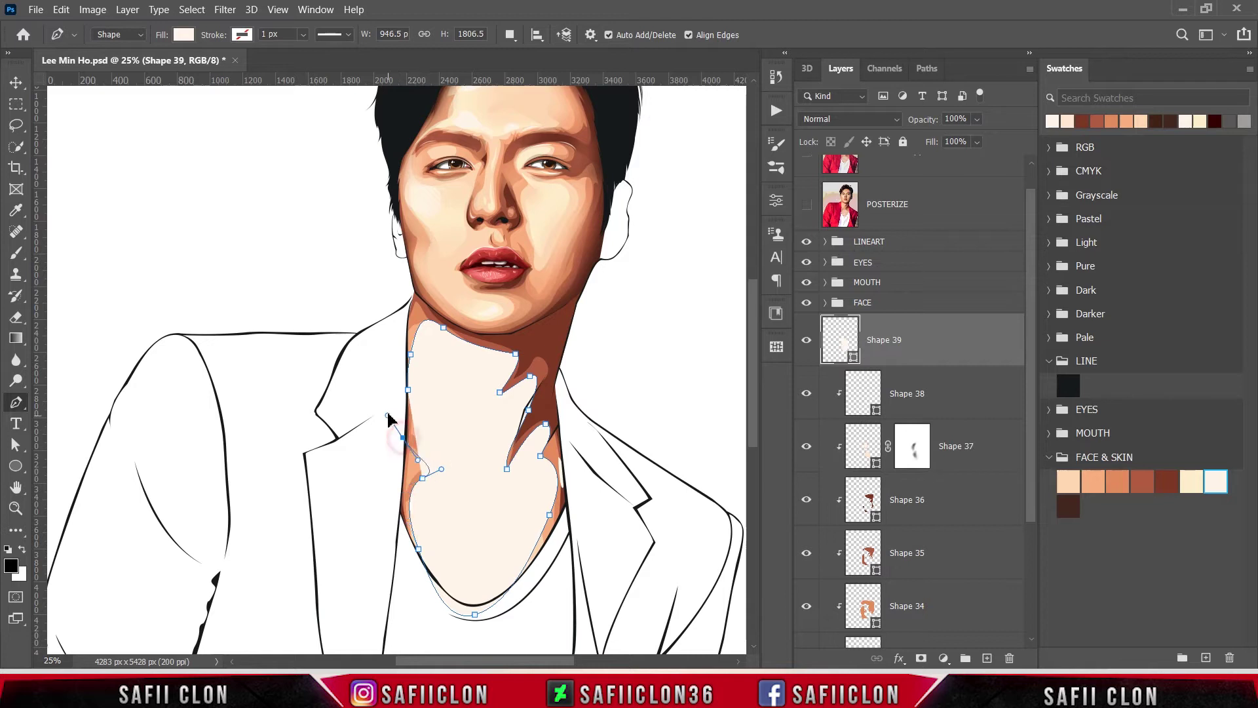
click(398, 378)
click(361, 415)
click(355, 572)
drag(390, 633, 517, 636)
click(612, 541)
click(618, 370)
click(594, 256)
click(384, 264)
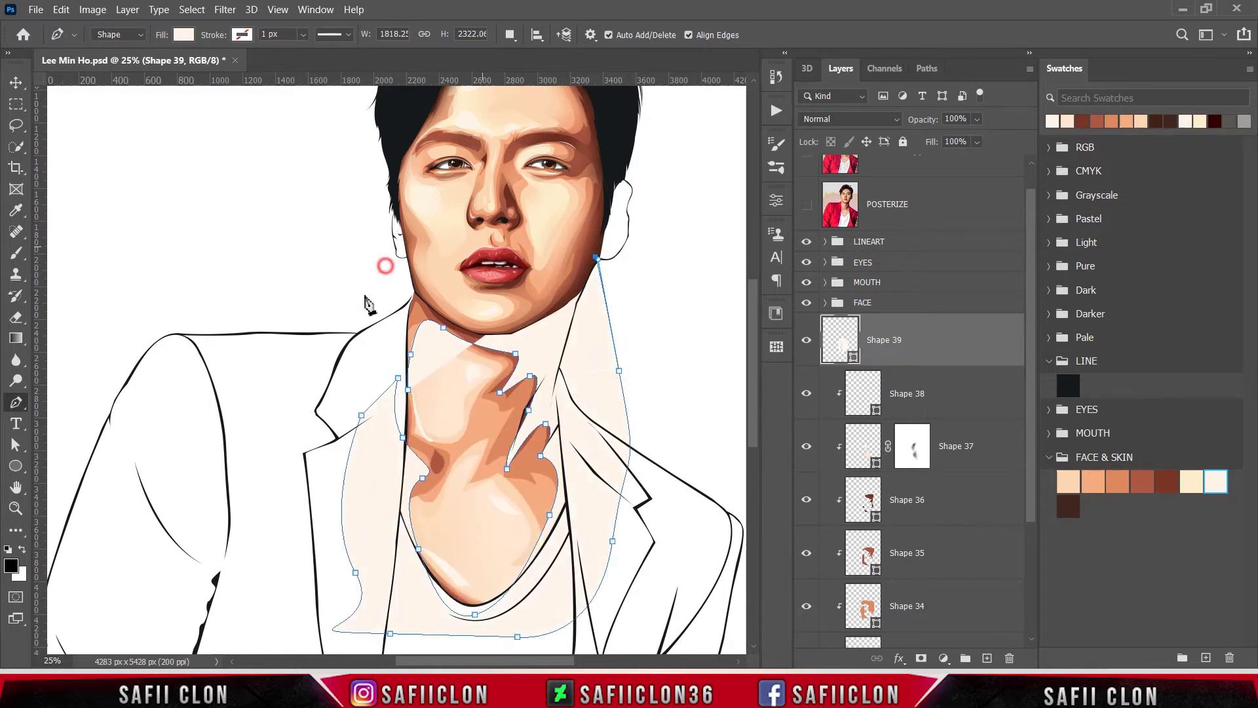
click(350, 313)
click(363, 352)
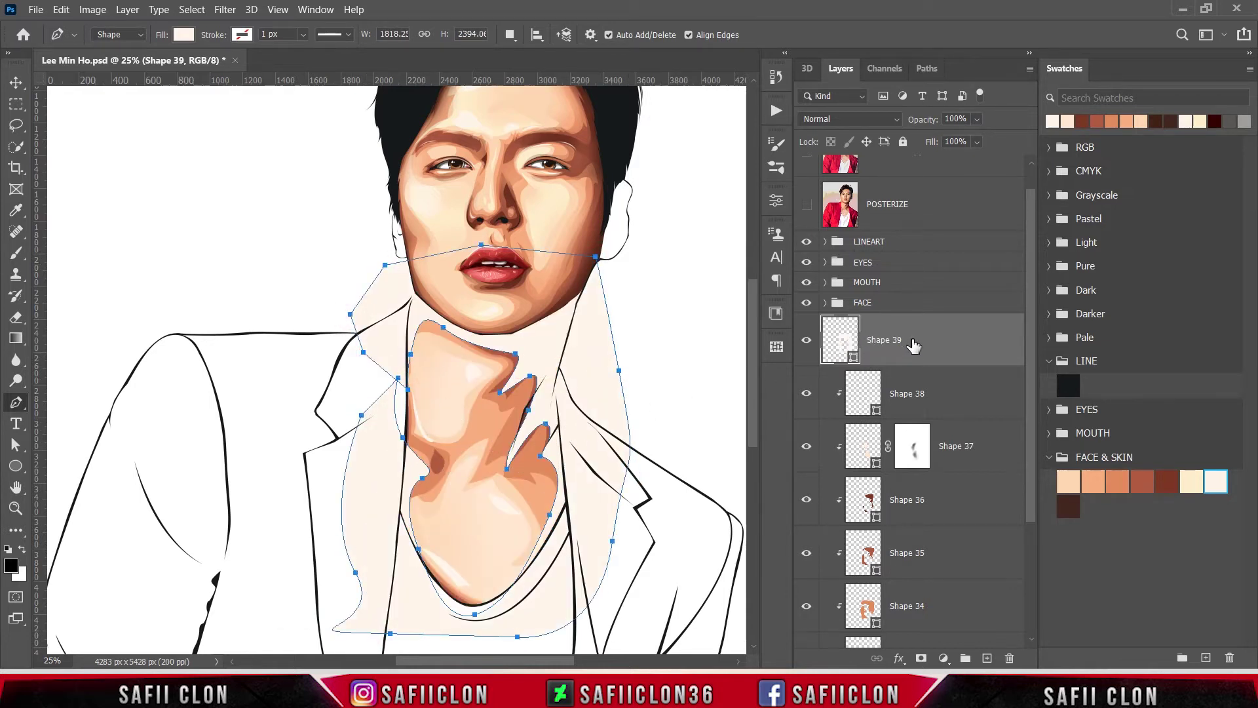
Fill the shadow shape dark brown 4b2c22 and clip it to the neck skin layer below.
double_click(851, 358)
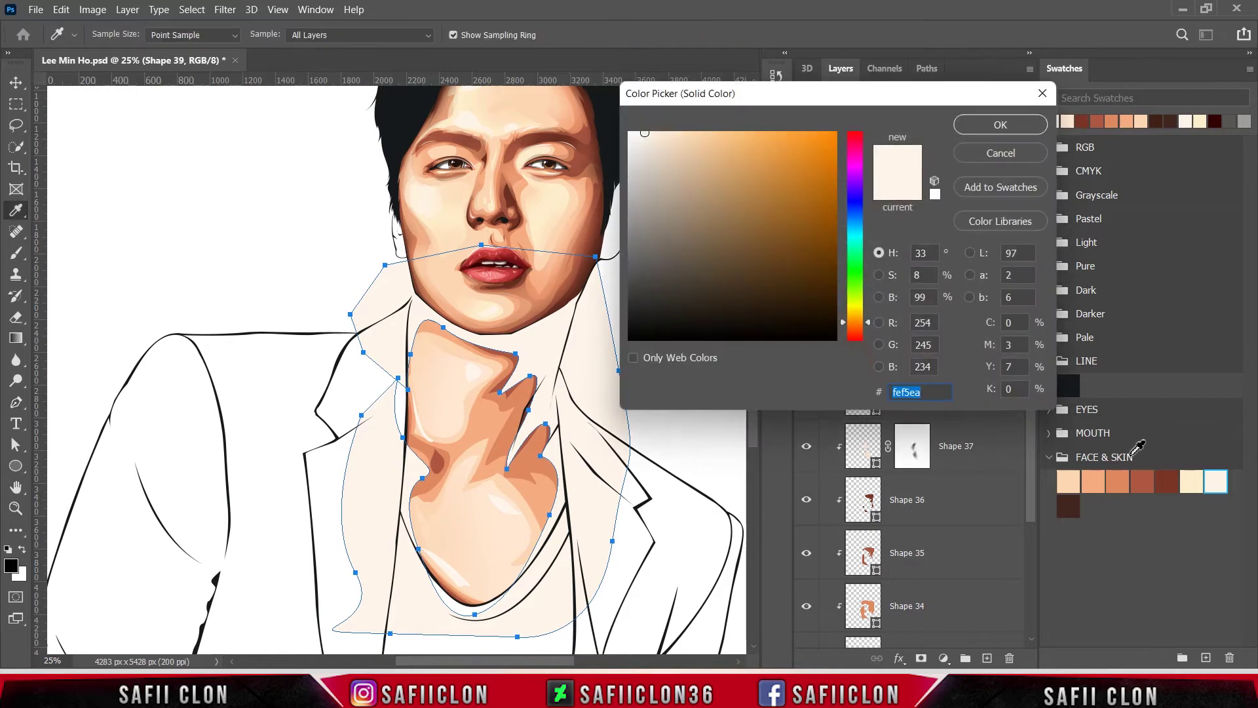
click(1071, 505)
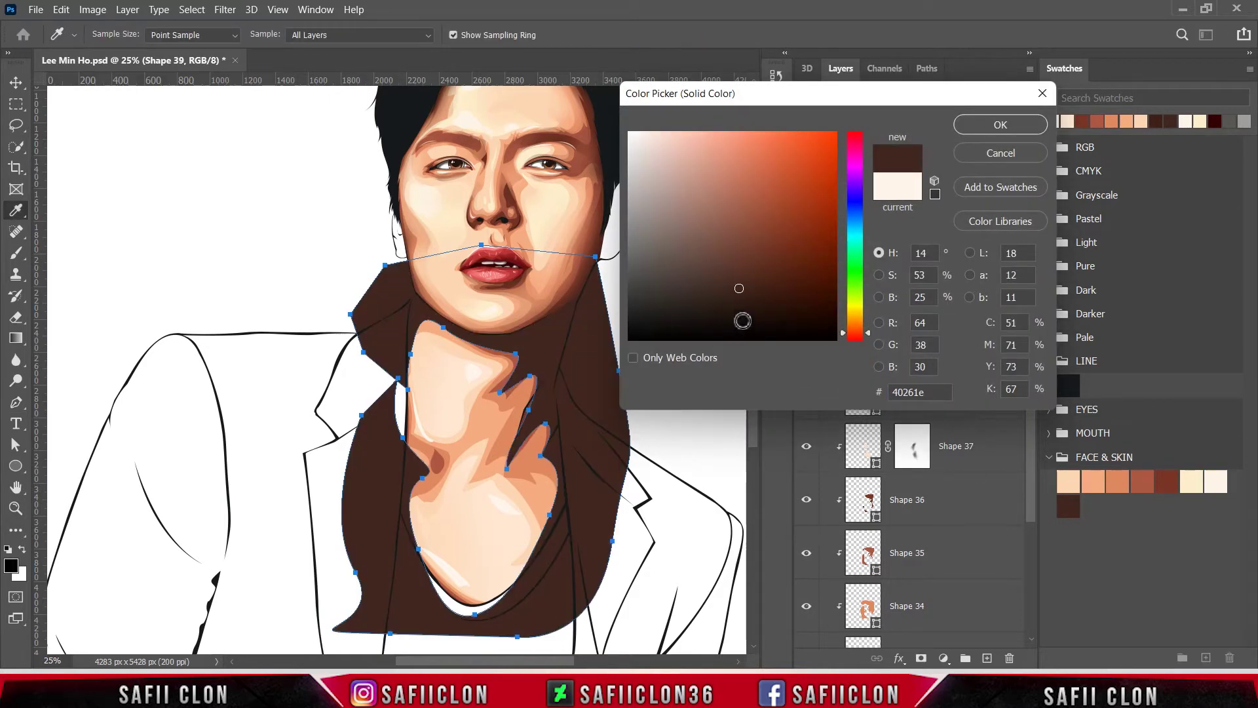
drag(738, 287, 744, 280)
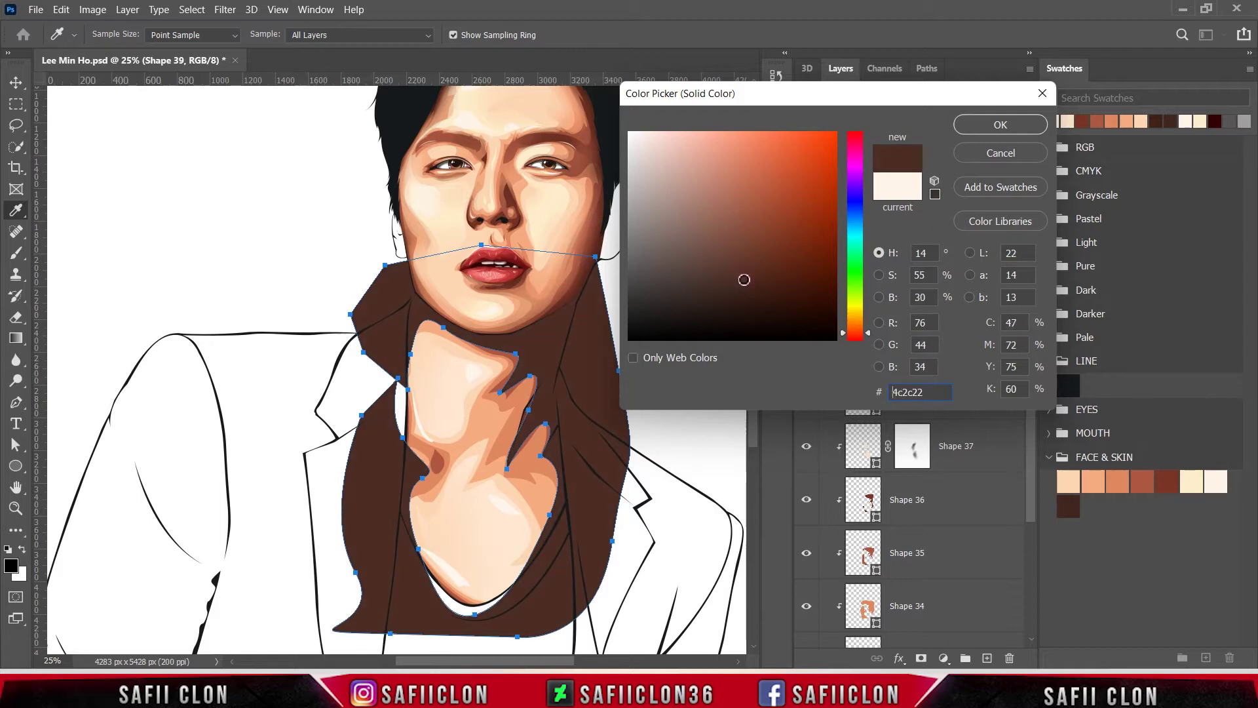
click(980, 132)
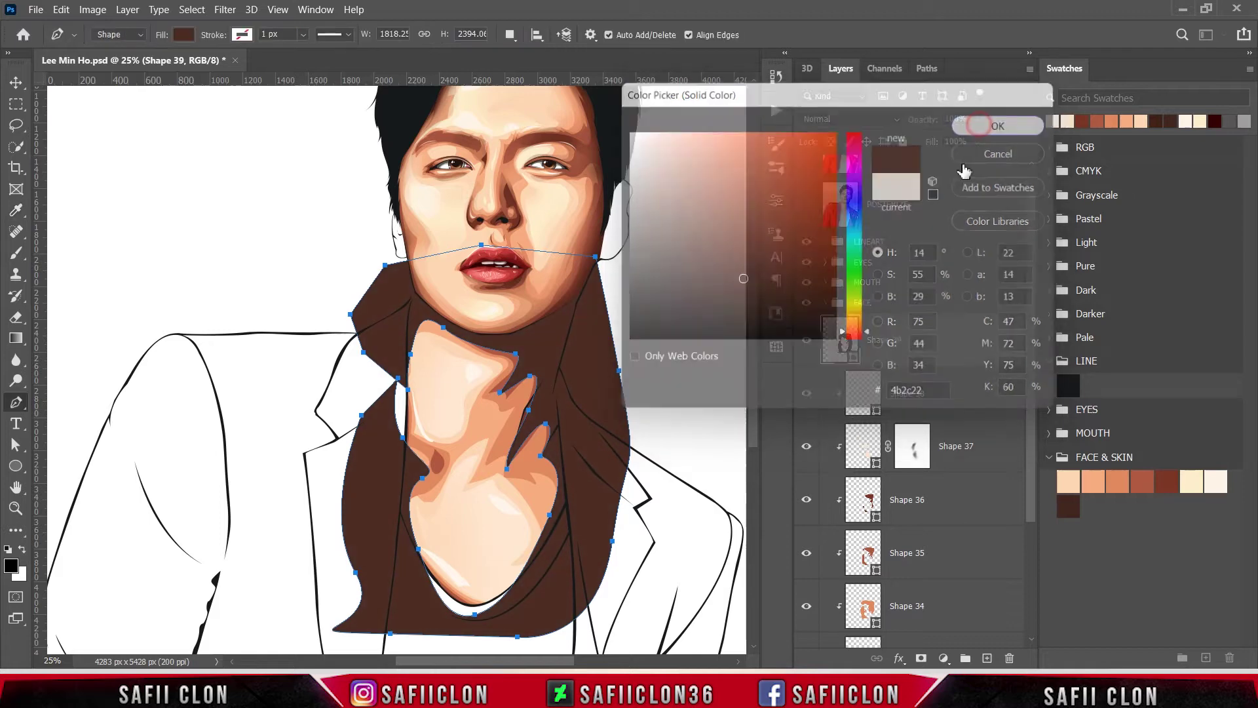
right_click(930, 324)
click(988, 299)
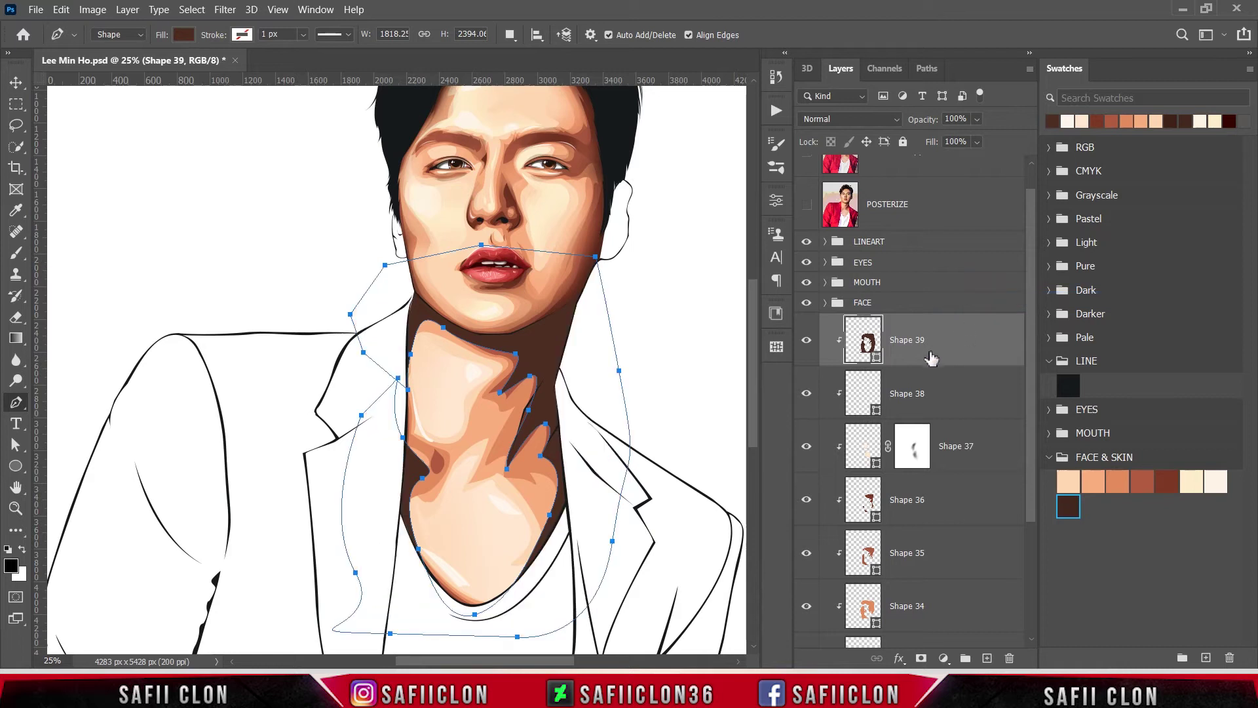
Add a layer mask to Shape 39 and set up a Soft Round brush at 11% opacity.
click(922, 659)
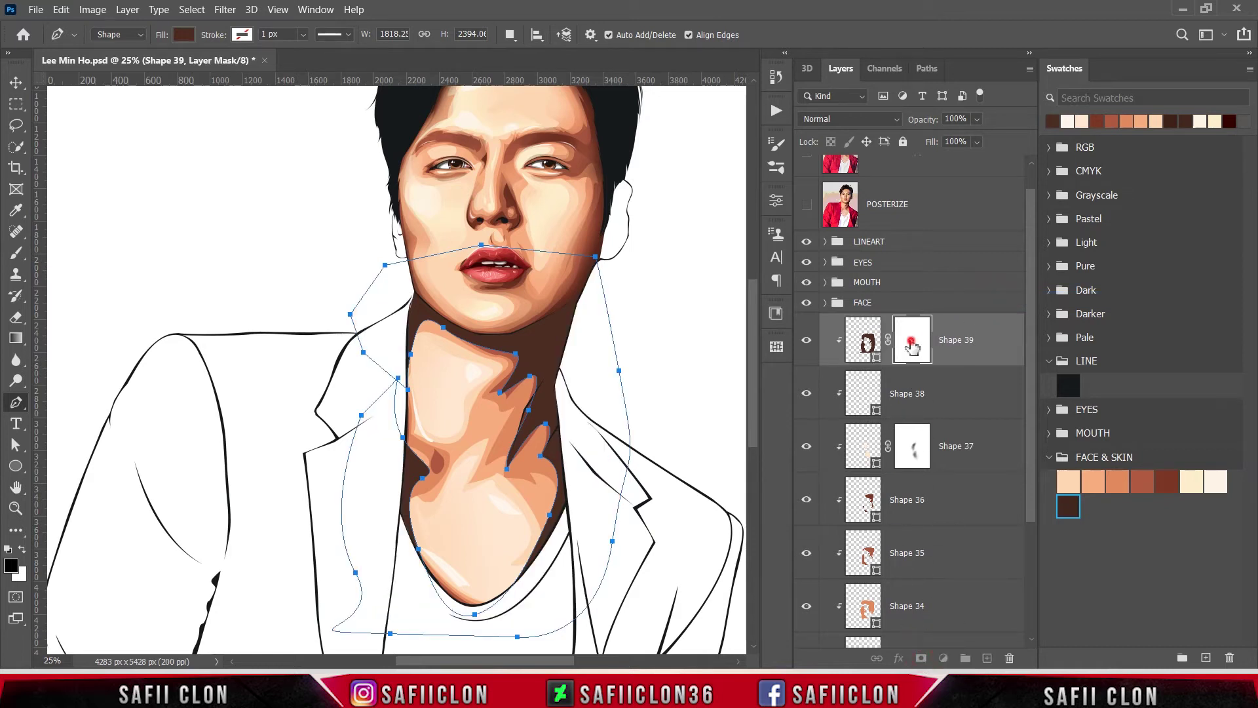
right_click(17, 253)
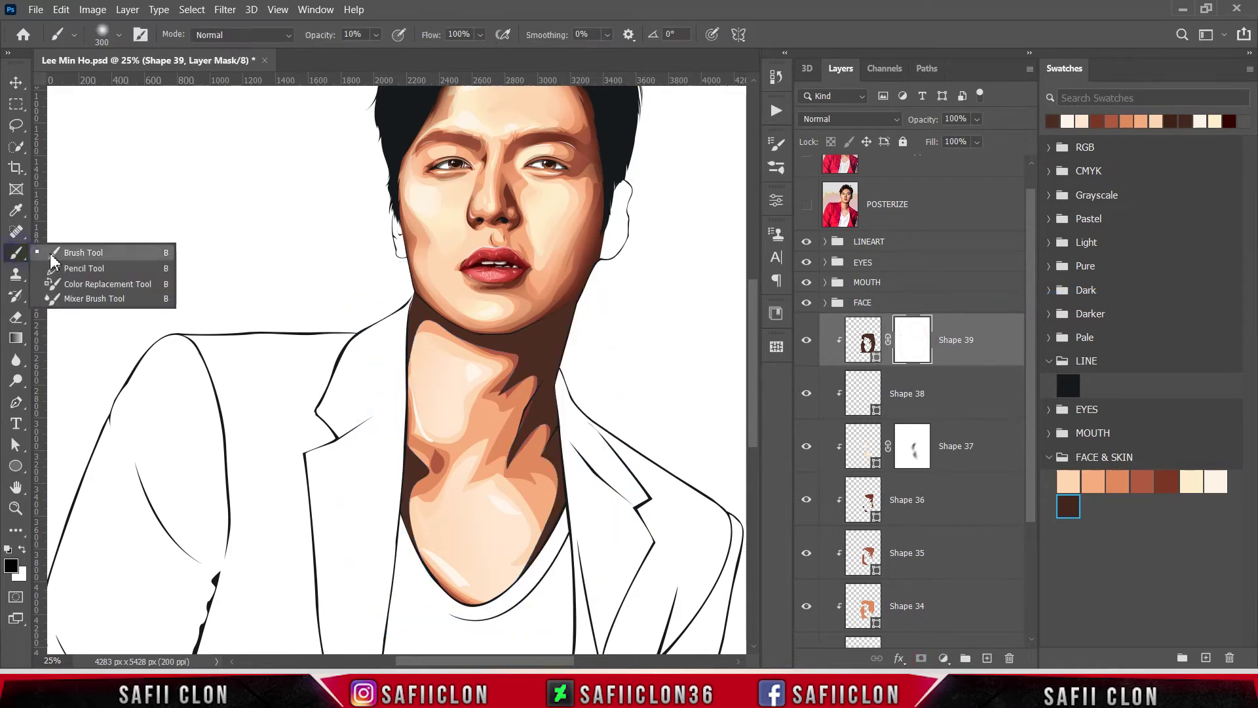
click(72, 248)
click(119, 36)
click(112, 251)
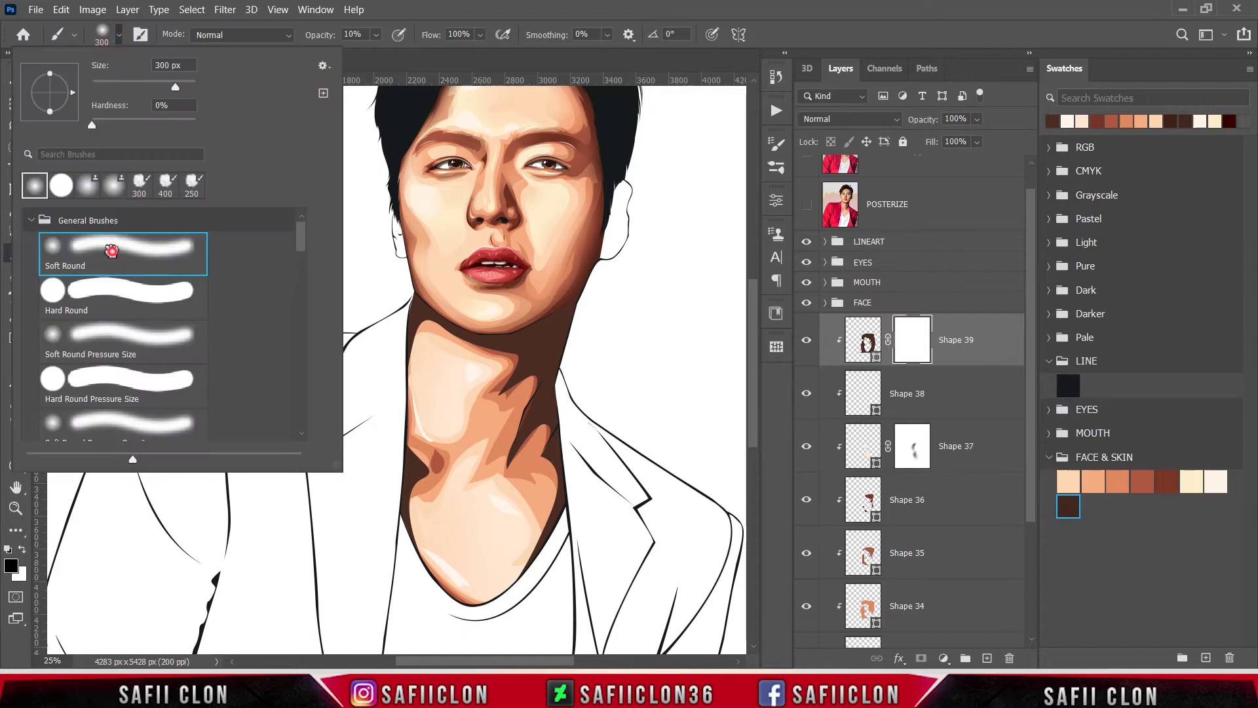
click(119, 37)
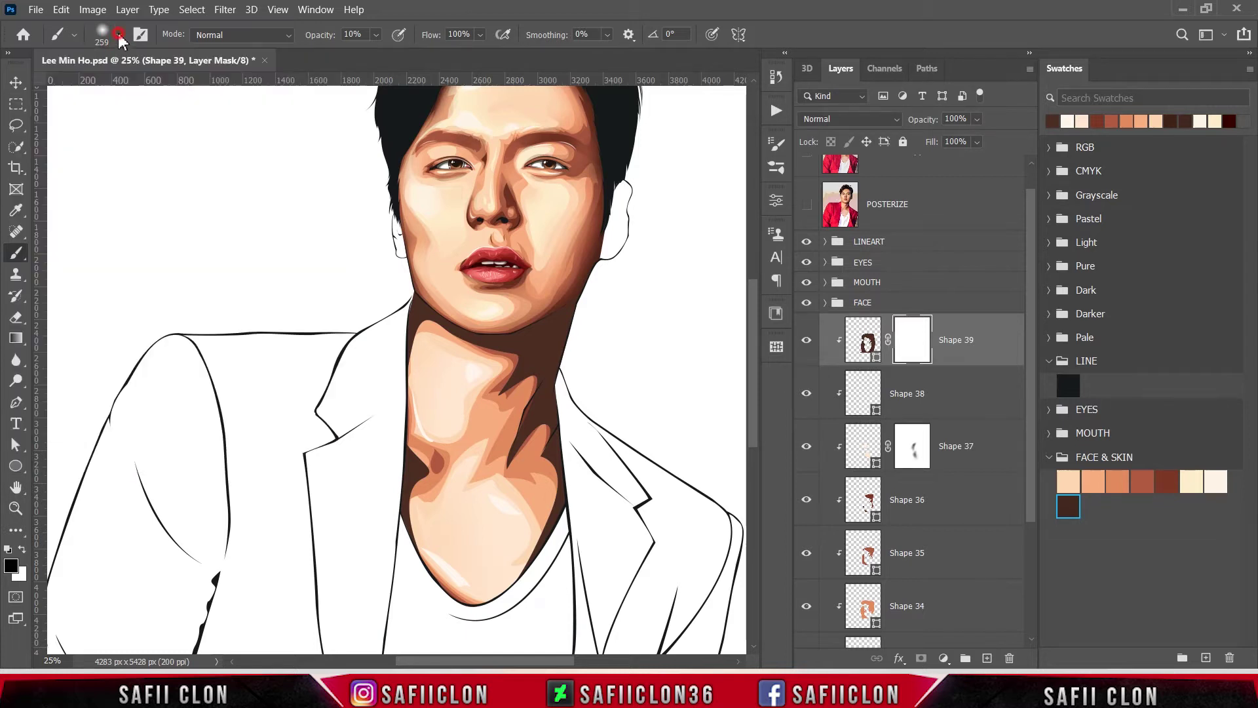
click(376, 36)
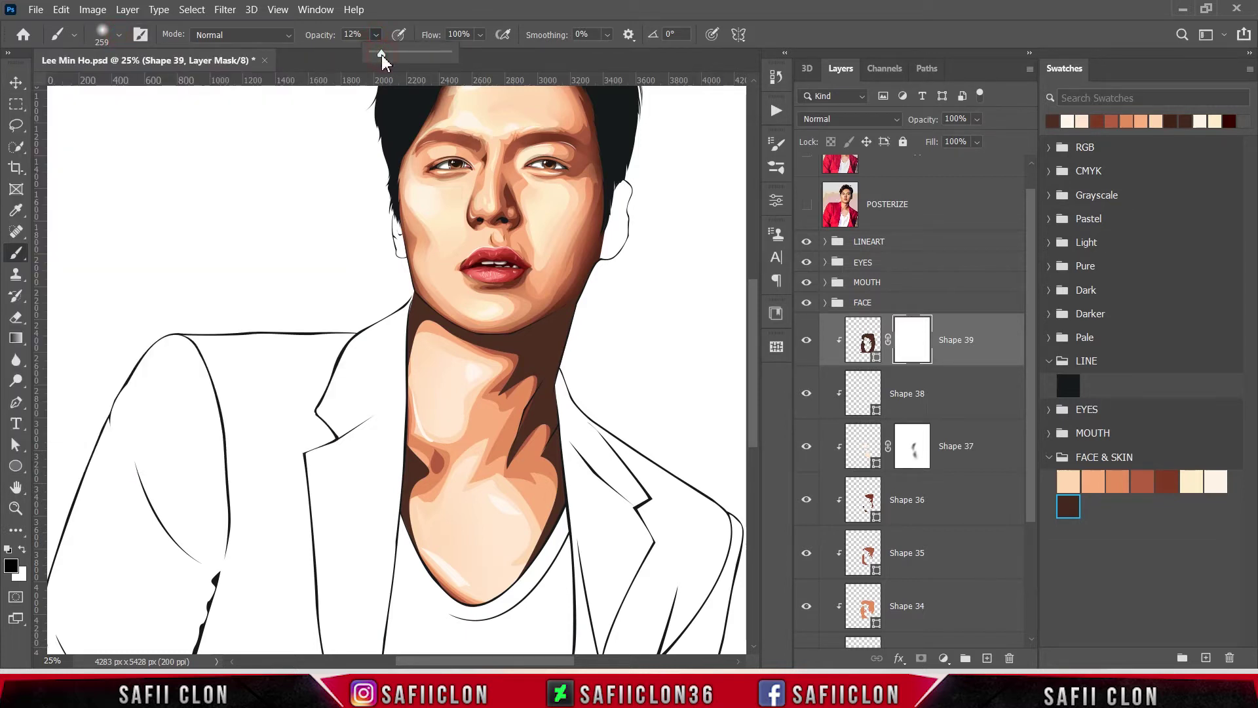
click(380, 54)
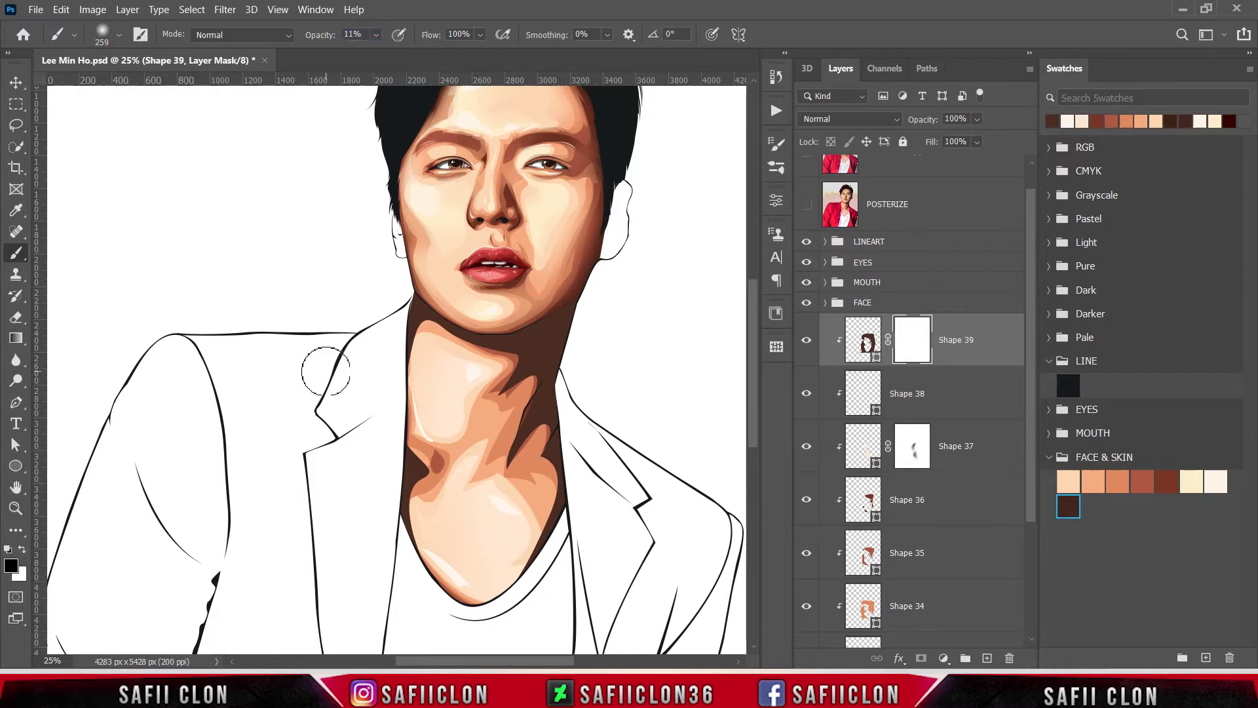
Paint on the mask to fade the shadow under the chin and down the neck's right side.
key(ctrl+plus)
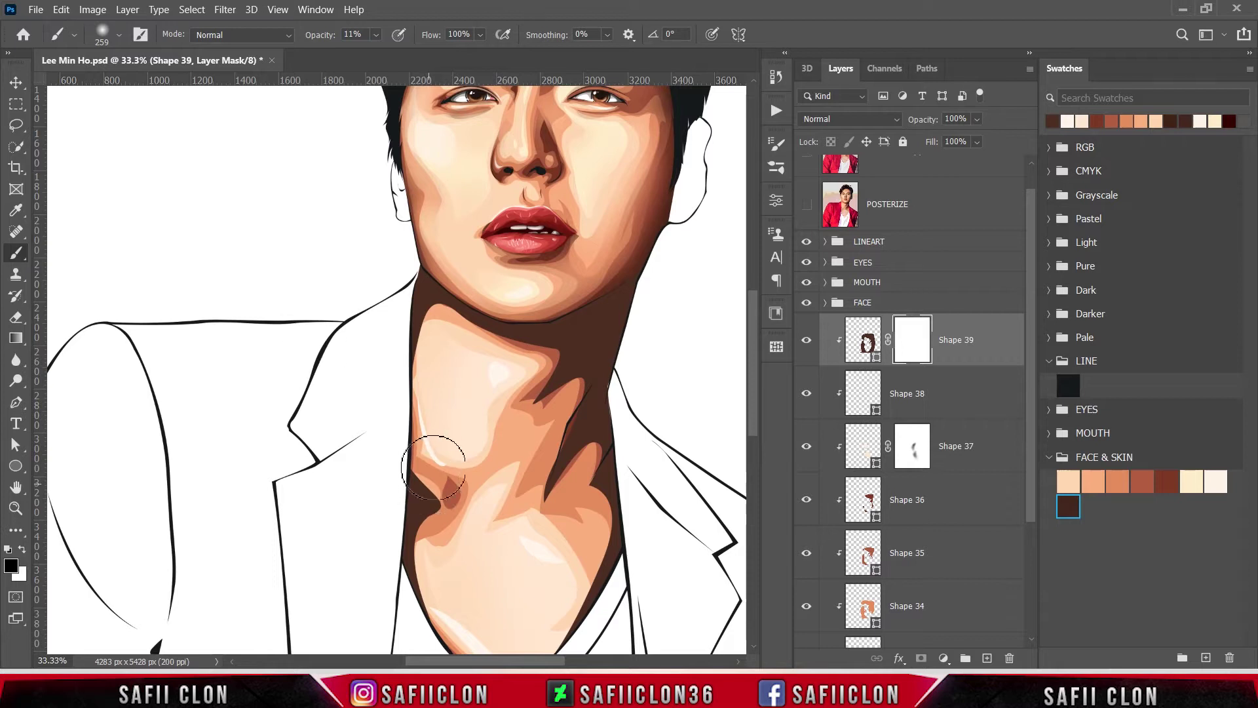
mouse_move(433, 466)
mouse_down()
mouse_move(429, 554)
mouse_move(421, 533)
mouse_up()
scroll(422, 534, down, 2)
mouse_move(593, 463)
mouse_down()
mouse_move(575, 502)
mouse_move(576, 415)
mouse_up()
mouse_move(560, 350)
mouse_down()
mouse_move(547, 421)
mouse_move(593, 314)
mouse_move(560, 262)
mouse_move(537, 340)
mouse_move(549, 386)
mouse_up()
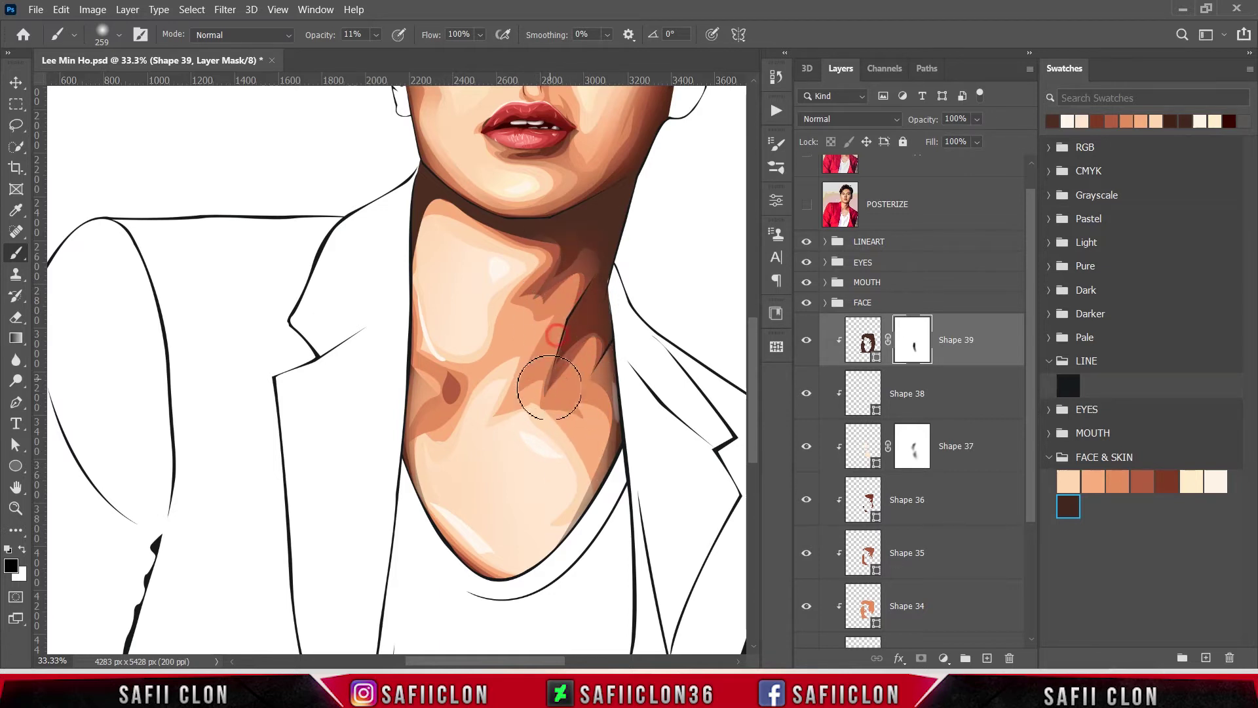
scroll(549, 386, up, 3)
key(bracketleft)
key(bracketleft)
key(bracketleft)
mouse_move(459, 351)
mouse_down()
mouse_move(471, 364)
mouse_move(420, 380)
mouse_move(426, 439)
mouse_move(425, 353)
mouse_move(441, 361)
mouse_move(421, 441)
mouse_move(443, 505)
mouse_up()
key(bracketright)
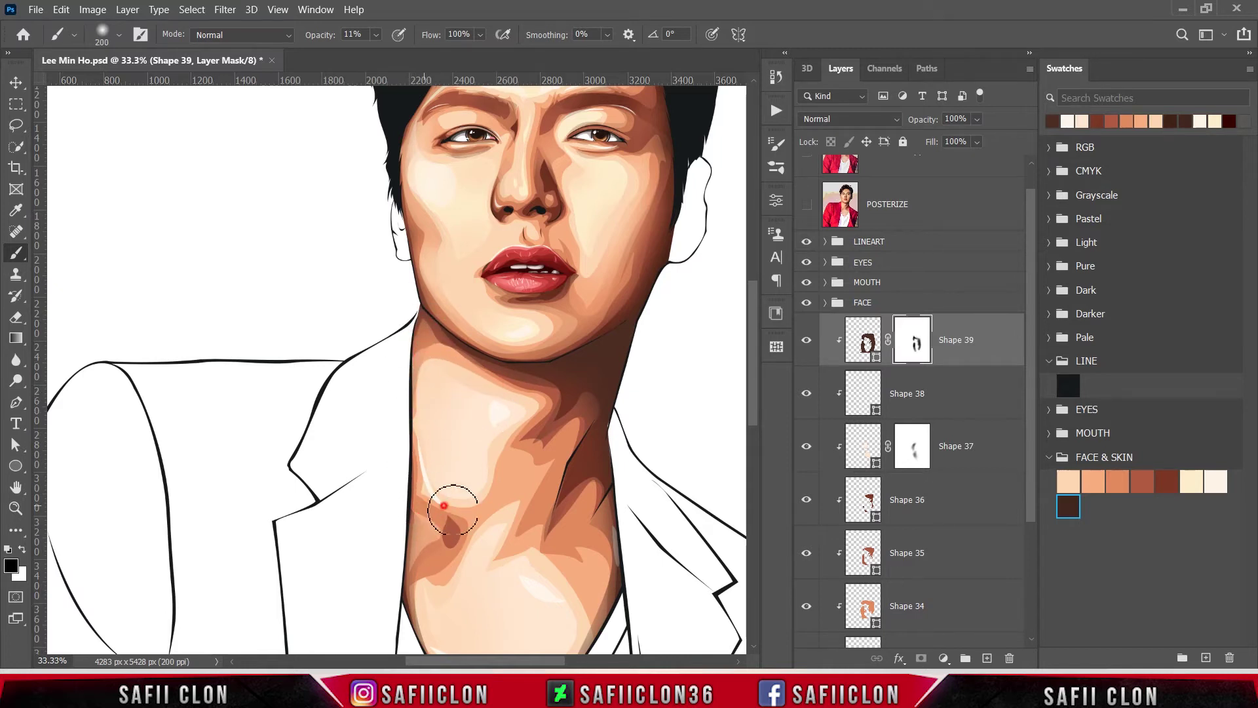
key(bracketright)
key(bracketright)
key(bracketright)
mouse_move(575, 406)
mouse_down()
mouse_move(497, 378)
mouse_move(505, 449)
mouse_move(567, 469)
mouse_up()
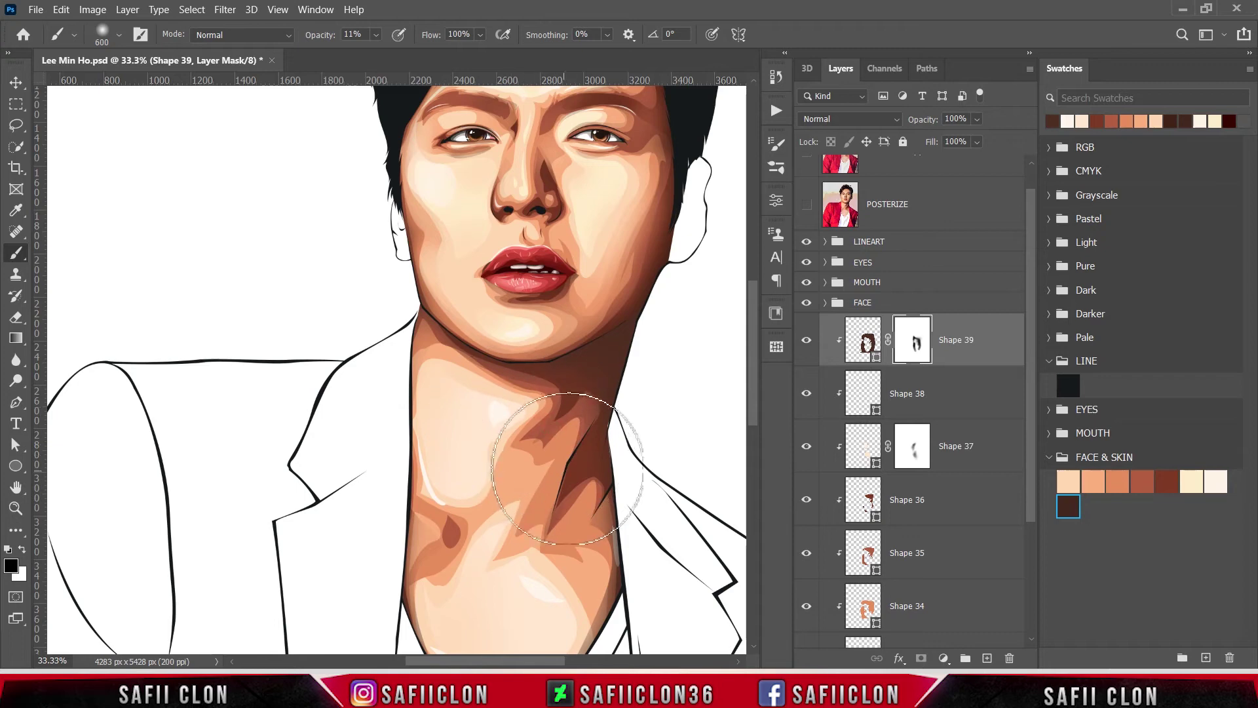
Retune Shape 39's fill to a darker brown, 46271d.
click(869, 351)
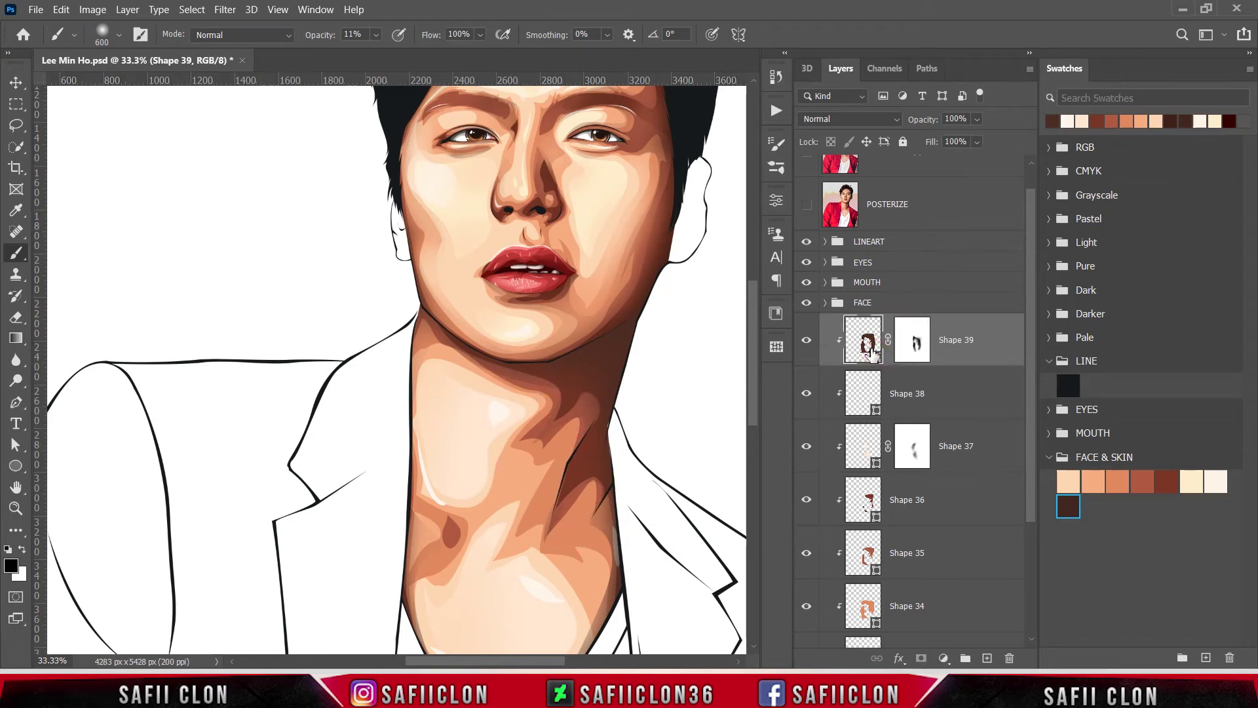
double_click(877, 360)
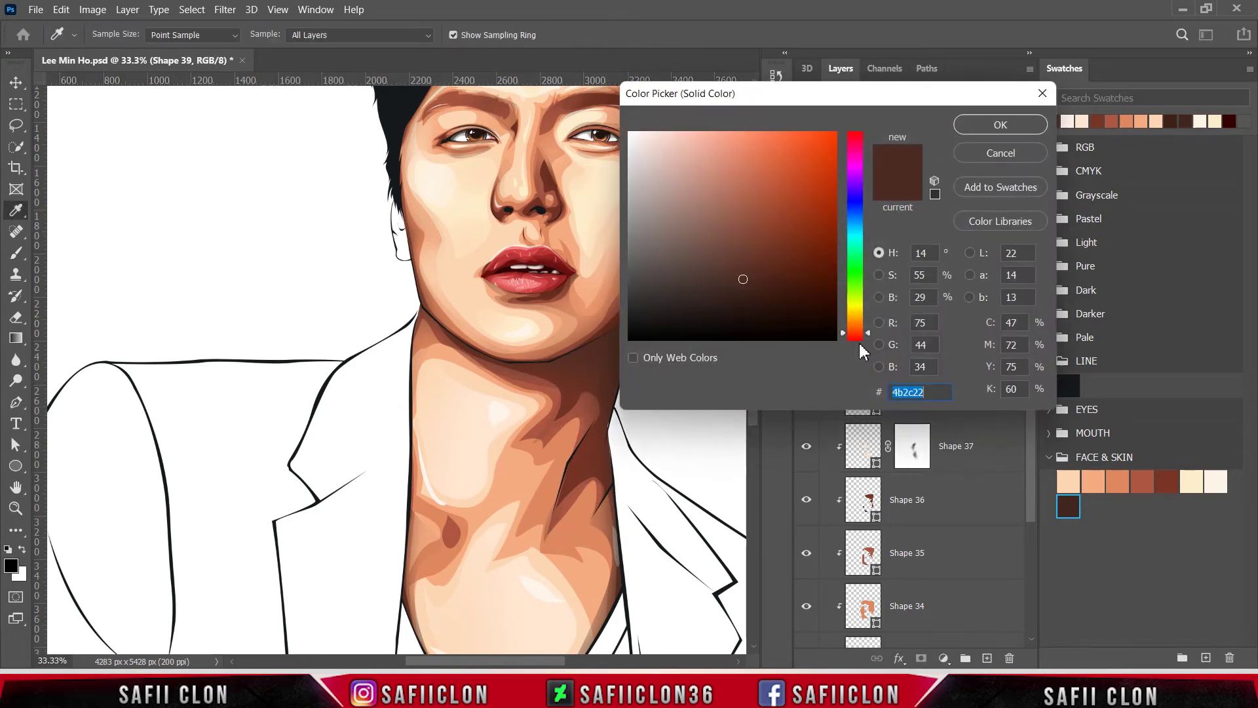
drag(799, 97, 887, 100)
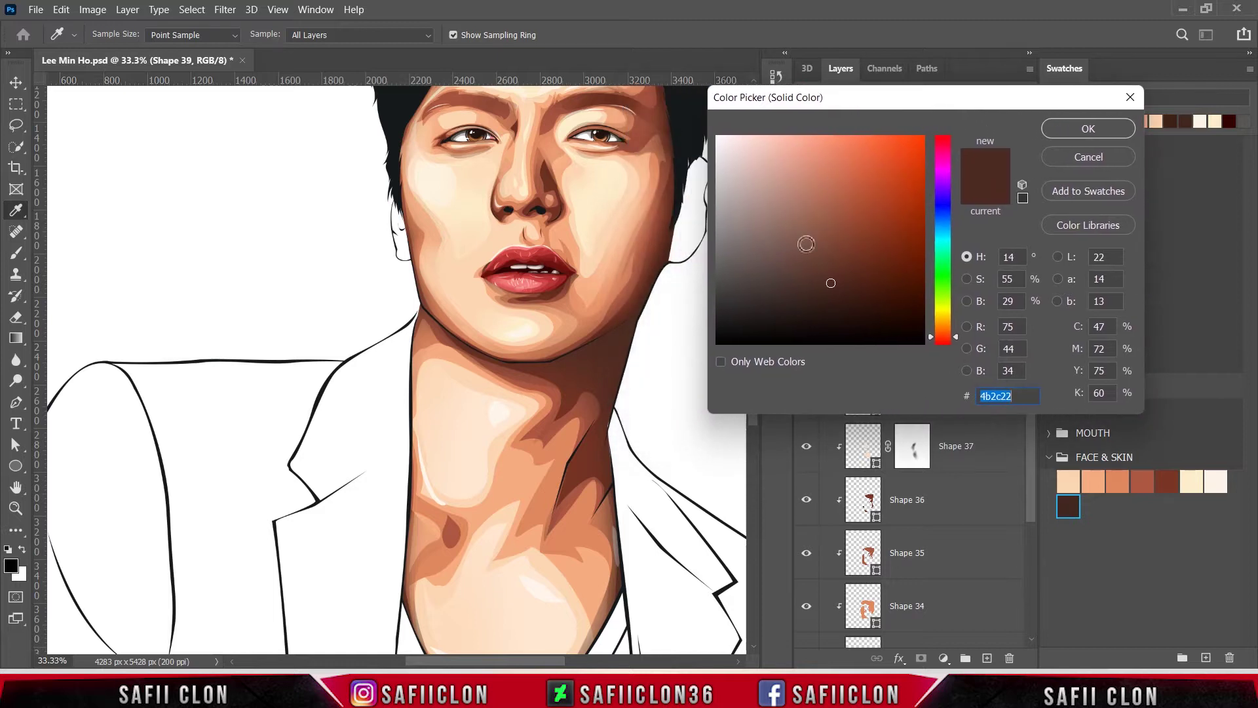
drag(830, 282, 840, 282)
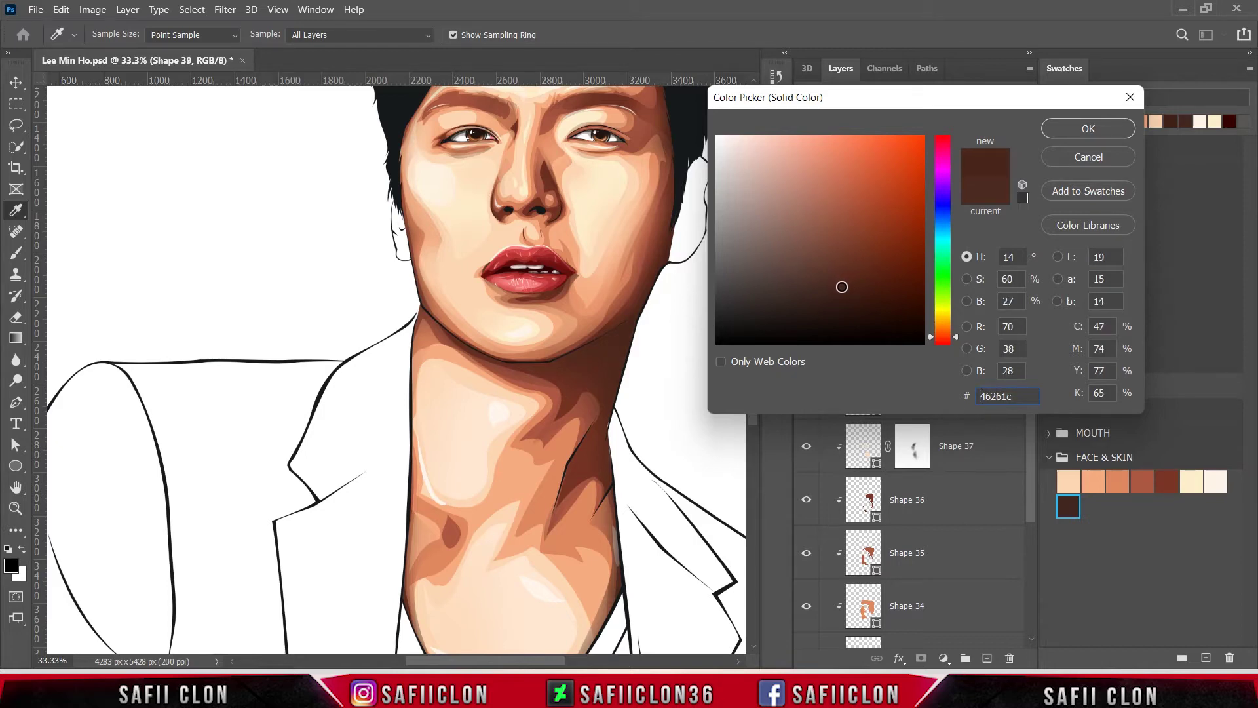
drag(842, 287, 841, 289)
click(1068, 130)
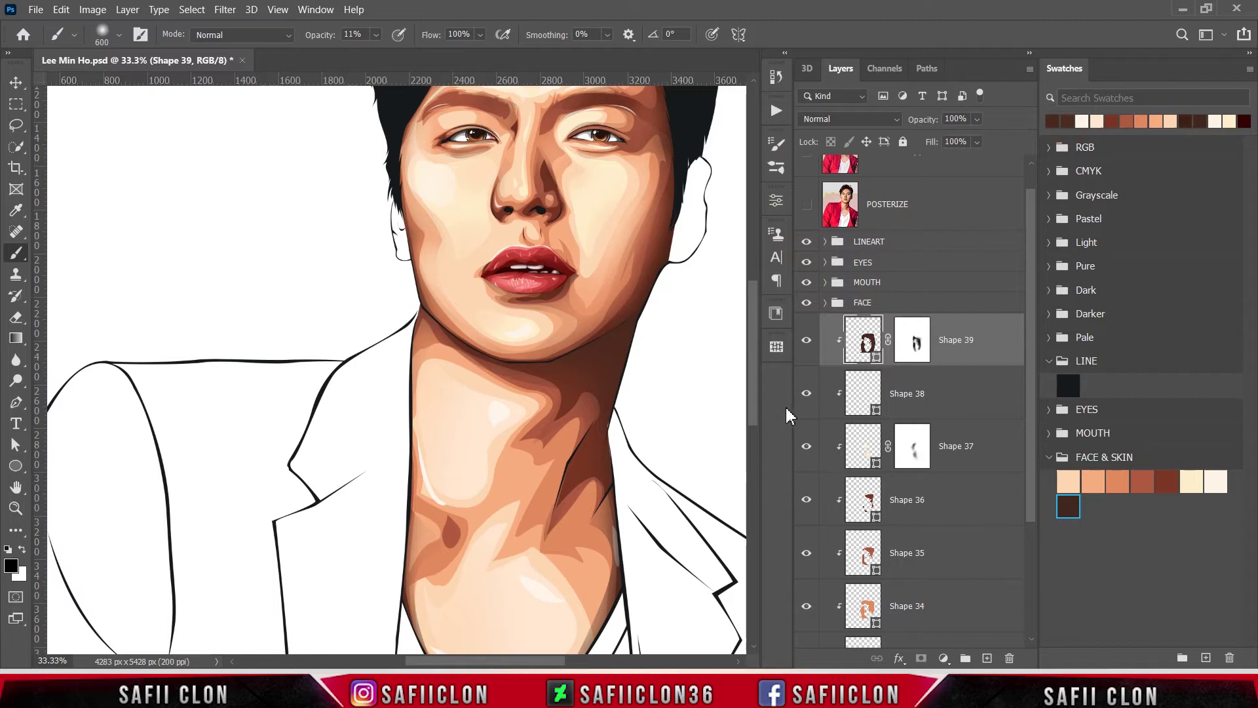
Toggle the neck shadow's visibility off and on to compare.
click(807, 340)
click(806, 340)
click(807, 340)
Group the selected neck shading layers into a new group named NECK.
drag(1034, 340, 1028, 441)
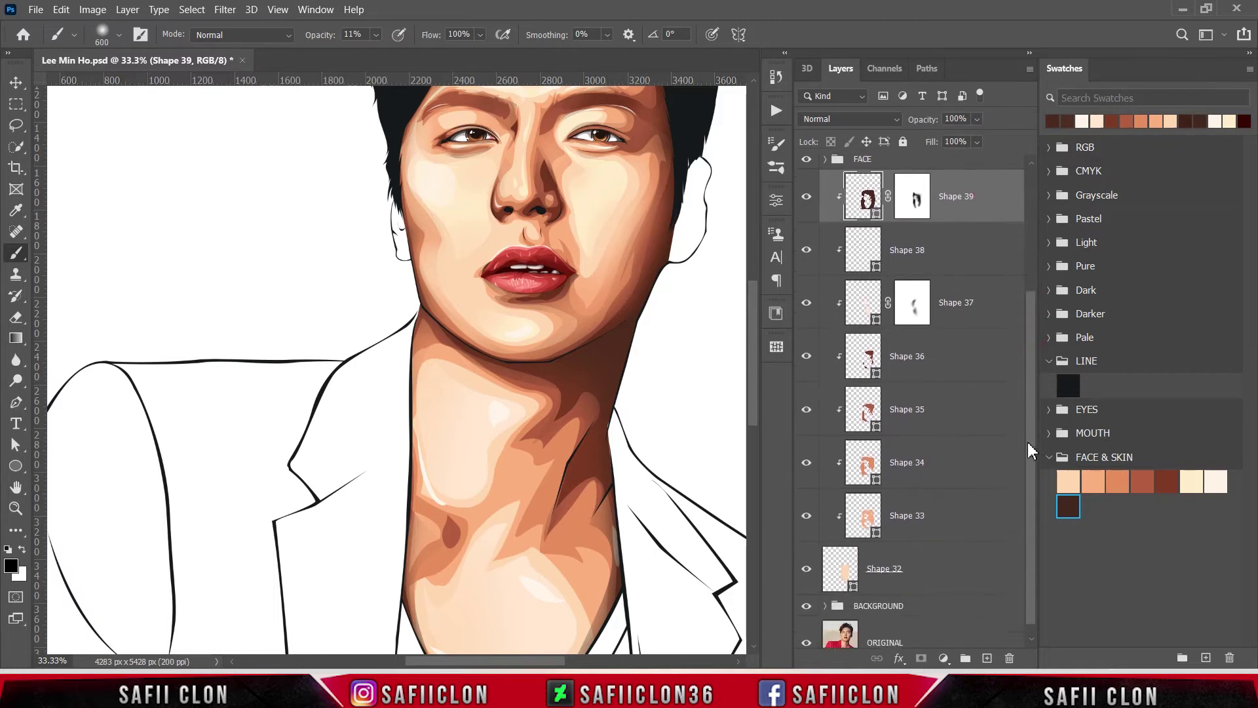
shift+click(958, 535)
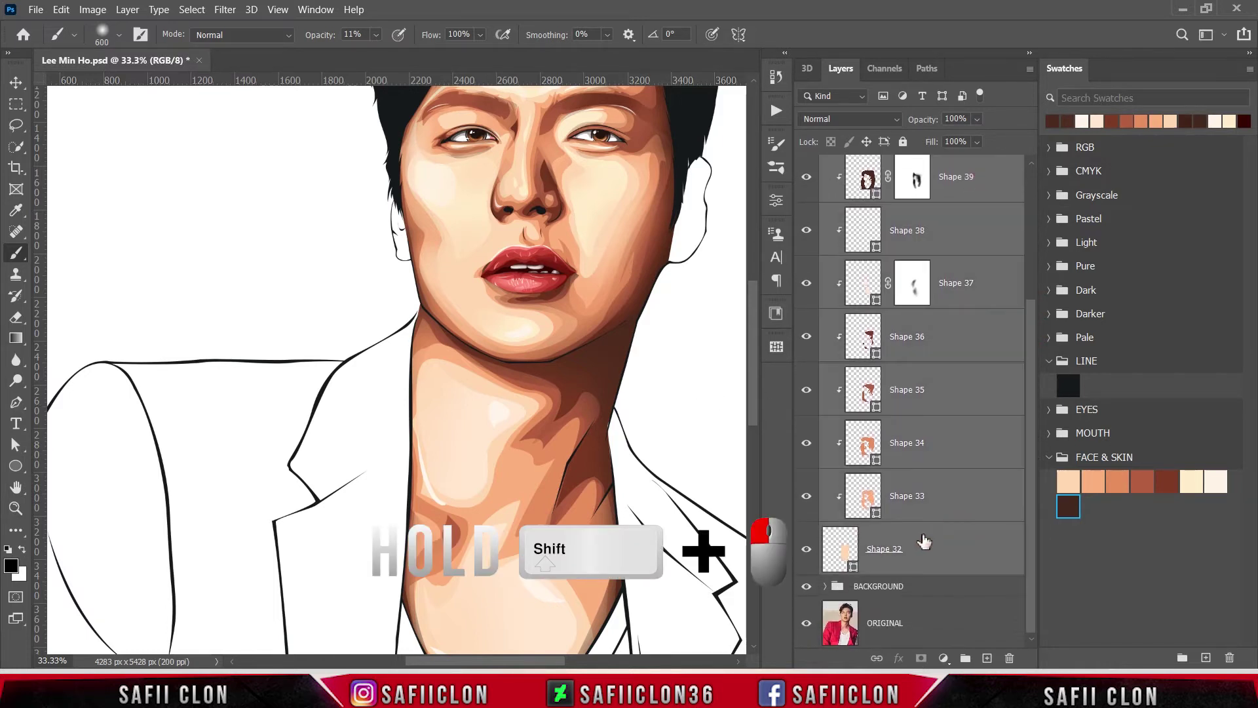
right_click(924, 542)
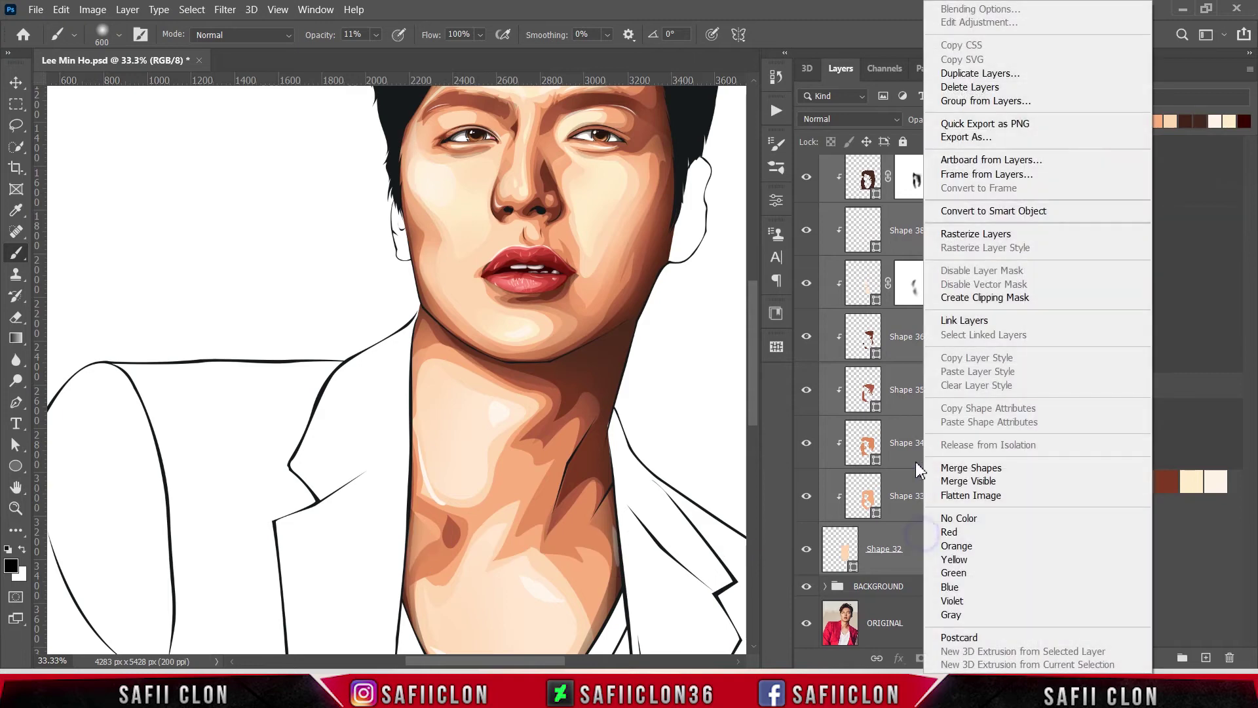
click(963, 101)
text(NECK)
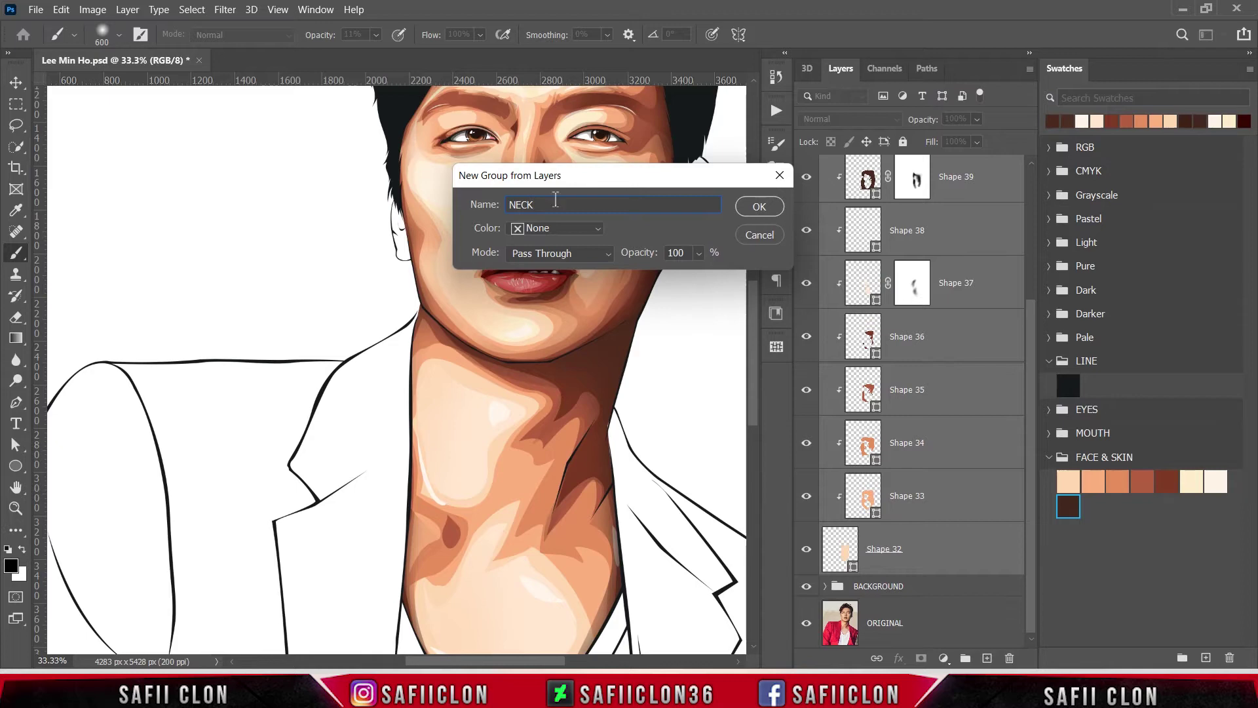
click(760, 206)
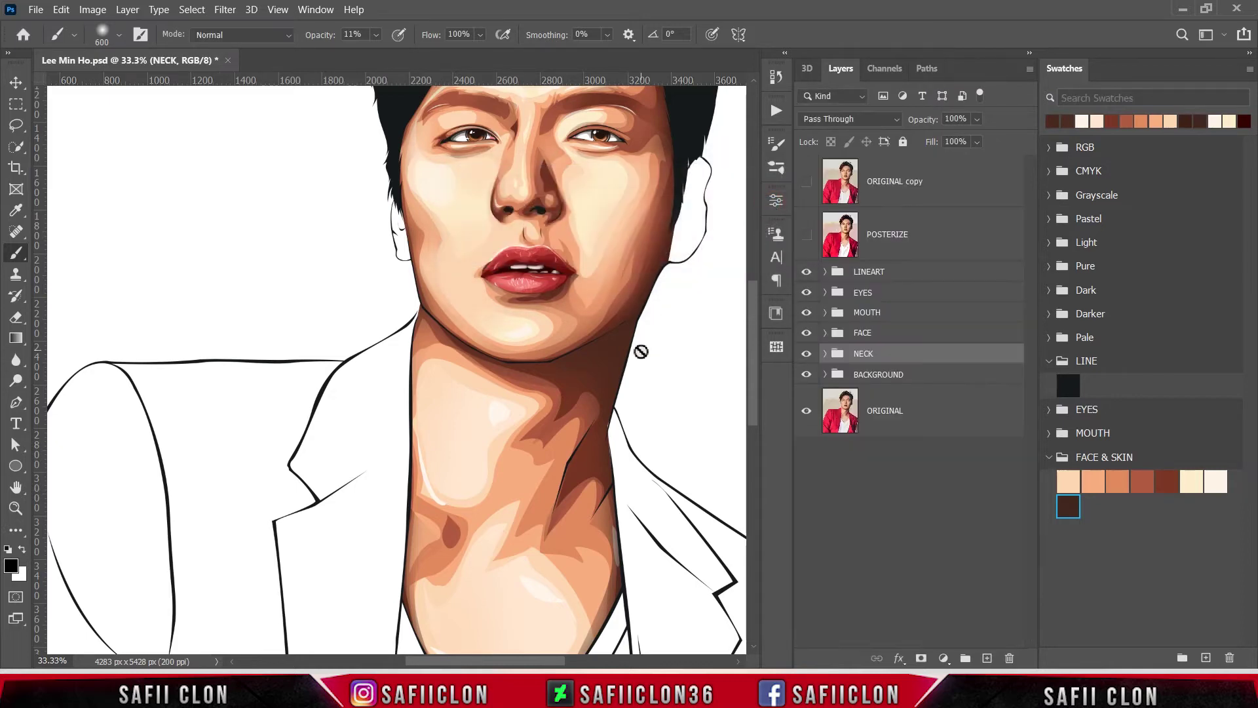
Zoom back out to the full portrait and switch to the Pen tool.
scroll(640, 347, down, 1)
scroll(640, 346, down, 2)
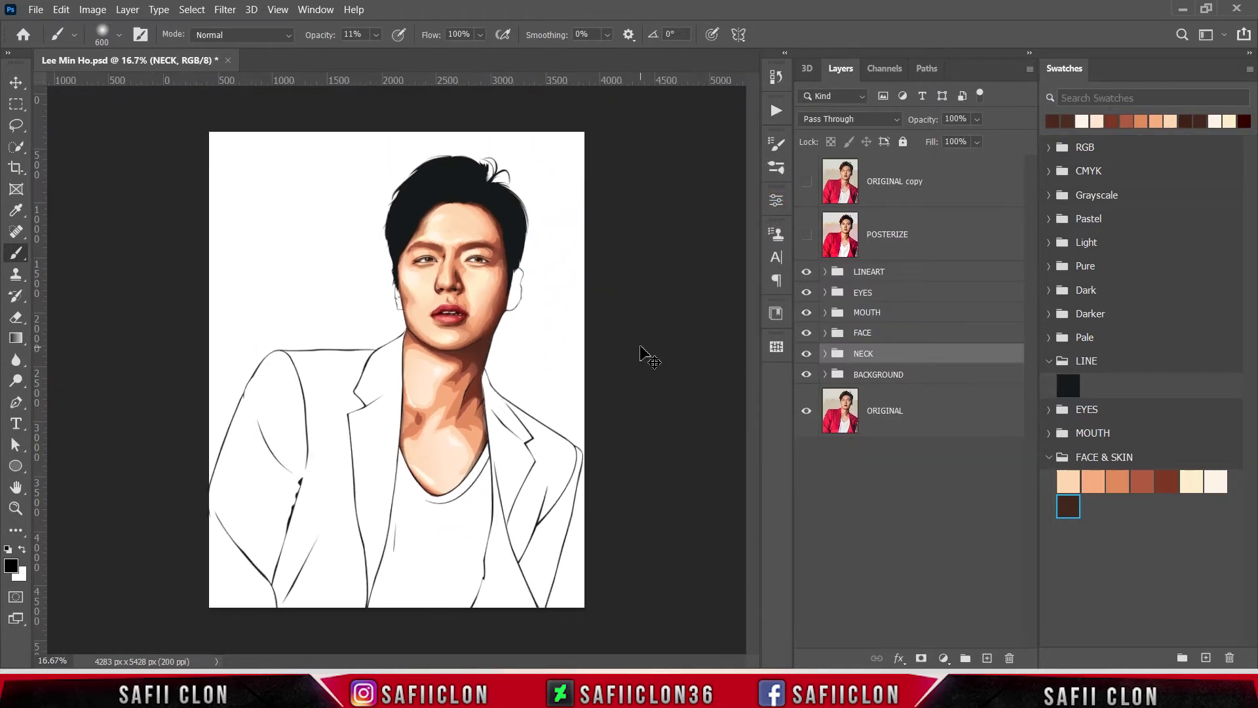
scroll(642, 351, down, 1)
scroll(649, 357, up, 1)
scroll(640, 347, up, 1)
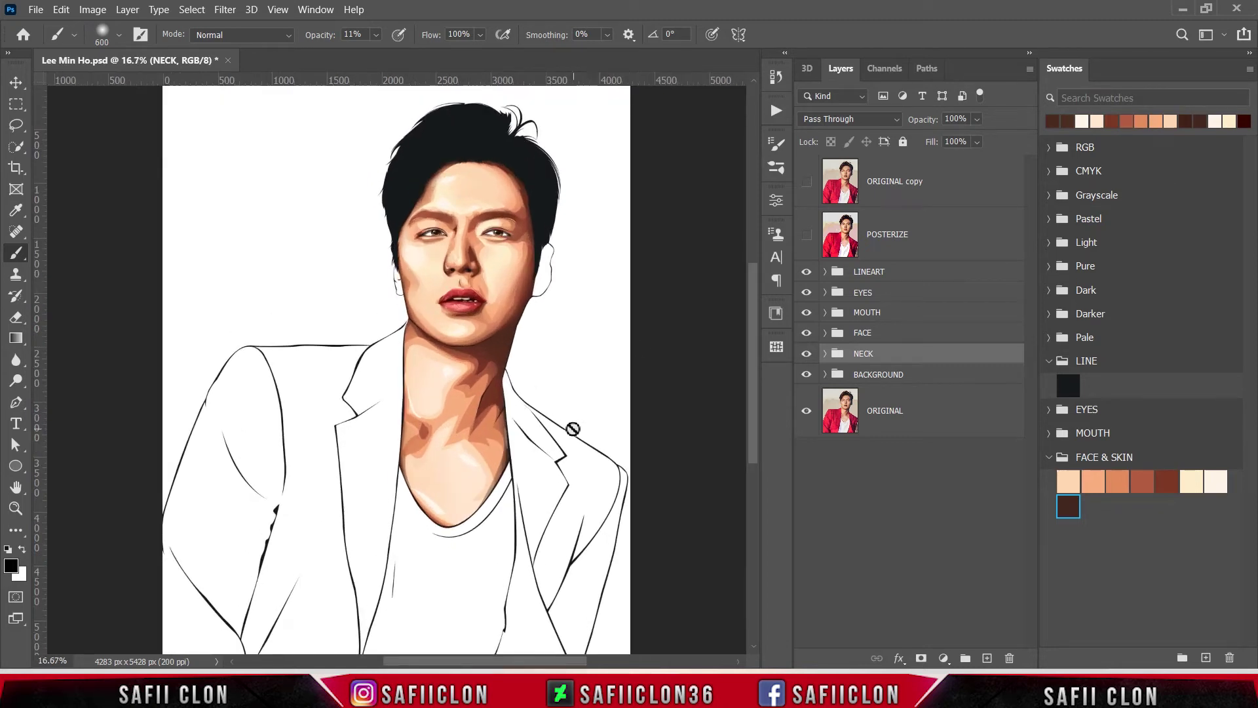
drag(16, 402, 63, 407)
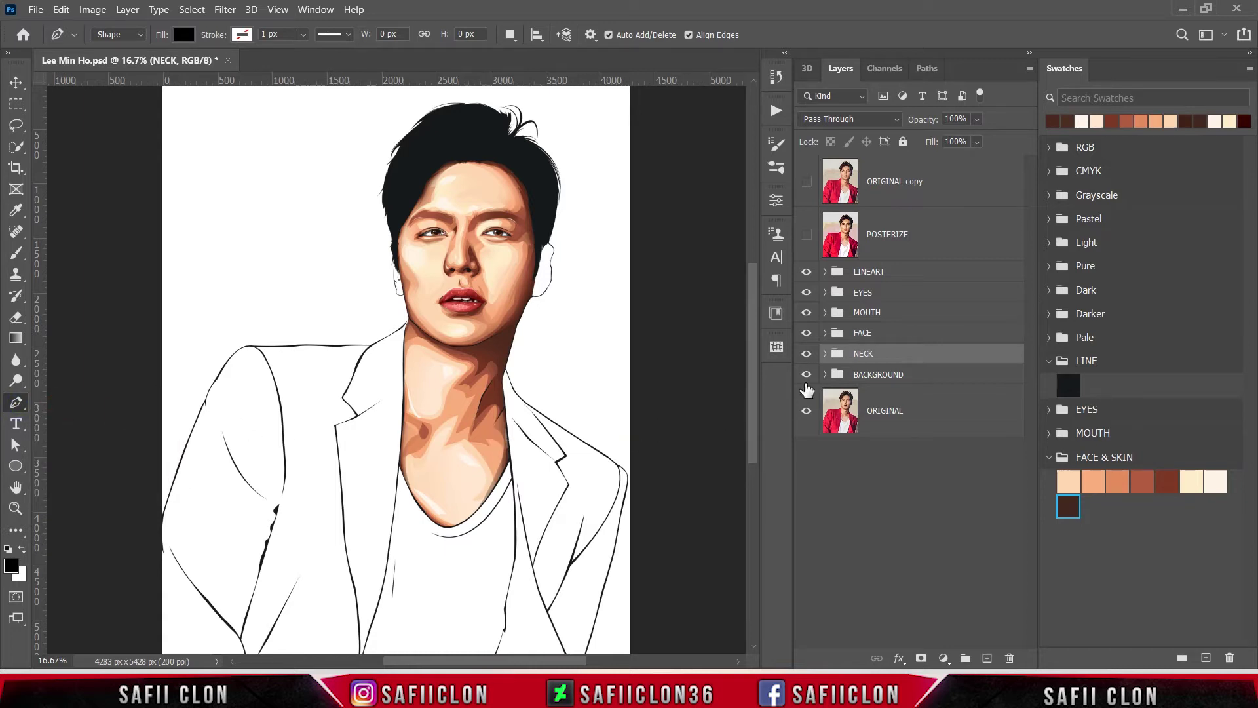
Target the BACKGROUND group, set shapes to New Layer, and zoom to 200% on the left ear.
click(892, 374)
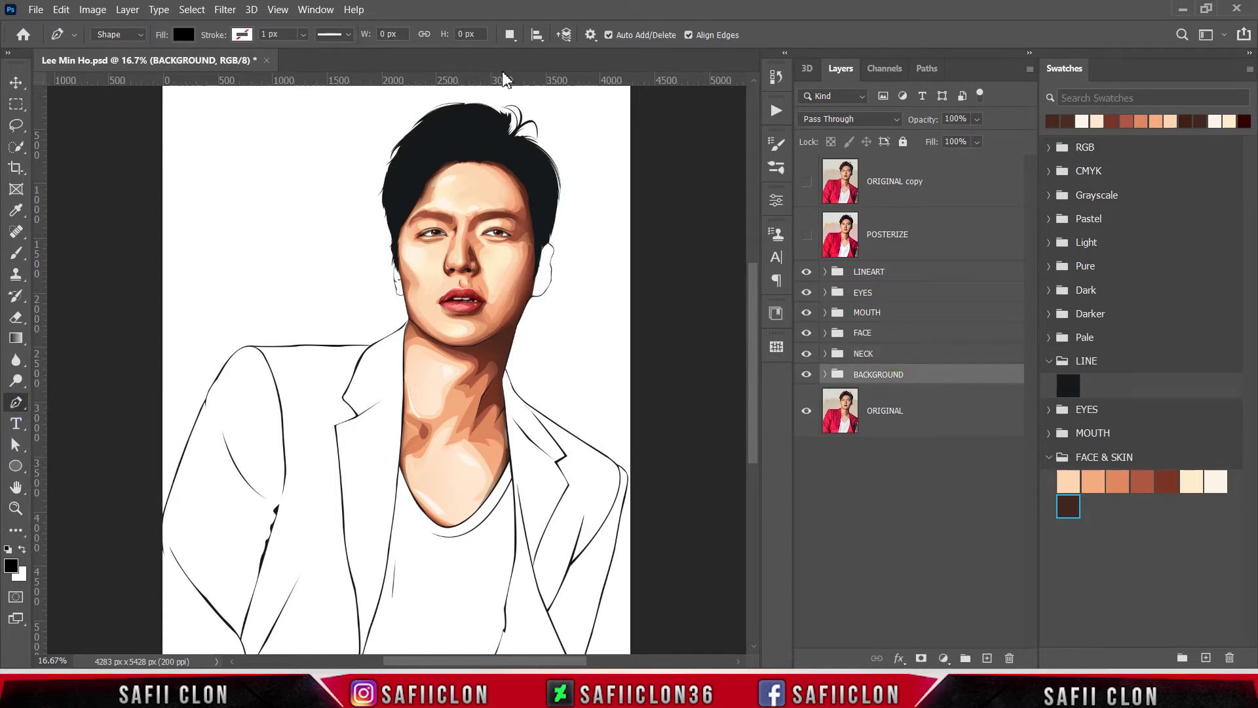
click(510, 35)
click(524, 54)
key(ctrl+plus)
key(ctrl+plus)
key(ctrl+plus)
key(ctrl+plus)
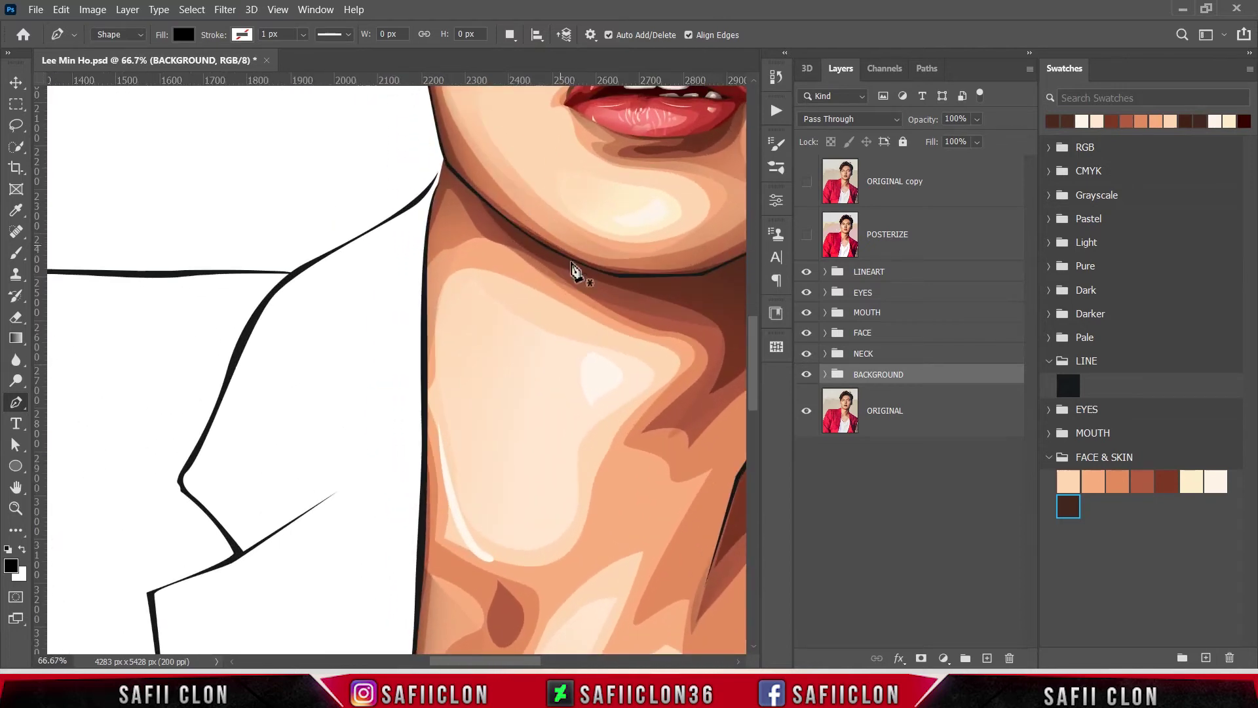
scroll(589, 295, up, 5)
scroll(621, 344, up, 1)
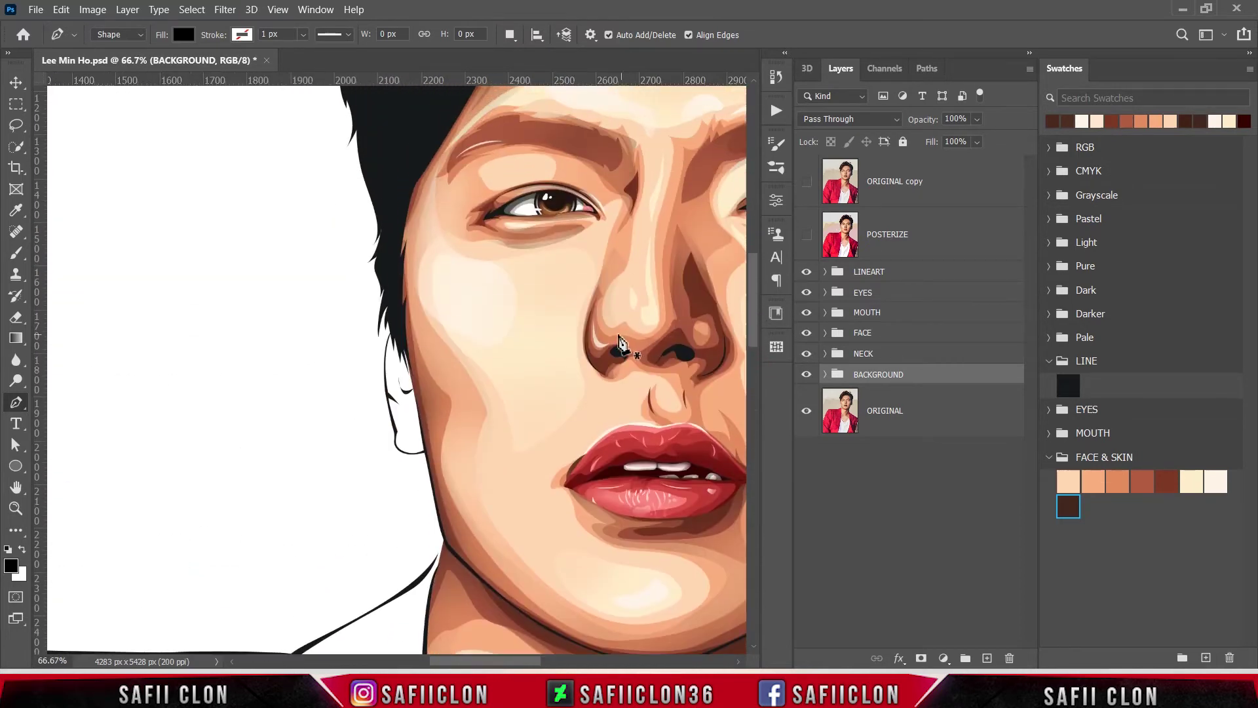
key(ctrl+plus)
key(ctrl+plus)
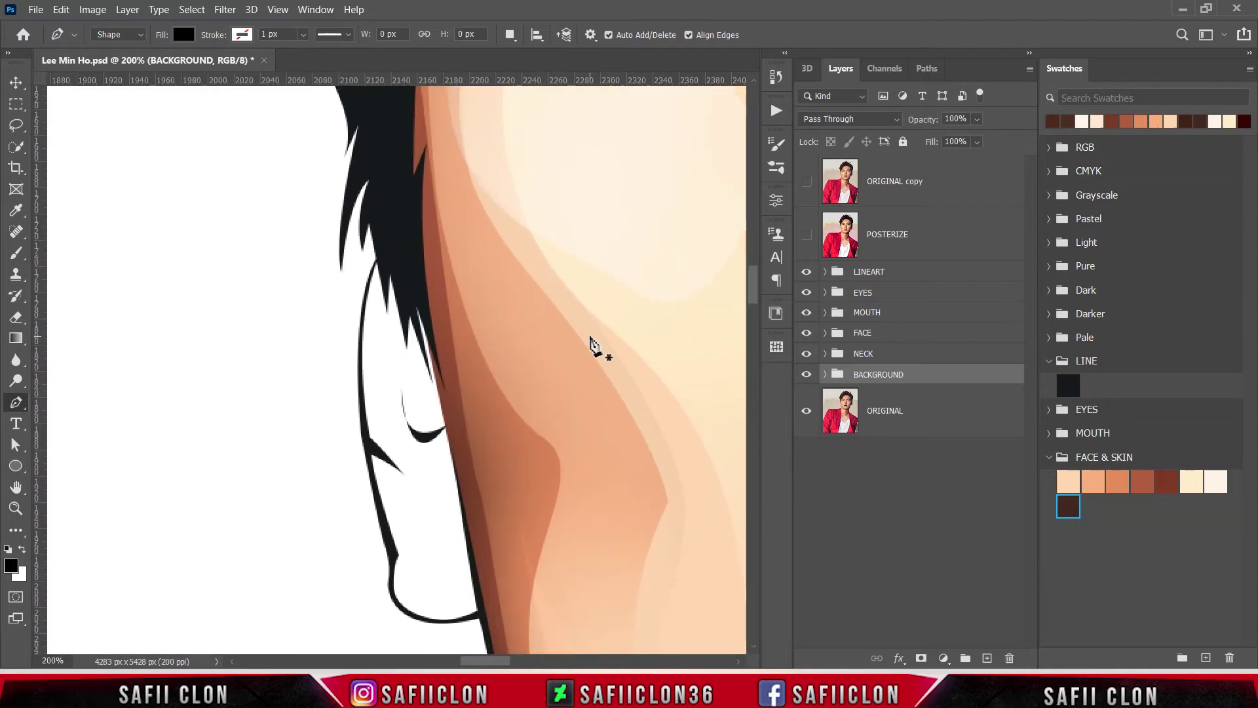
Trace a closed Pen outline of the left ear from the hair tip around the earlobe.
click(382, 256)
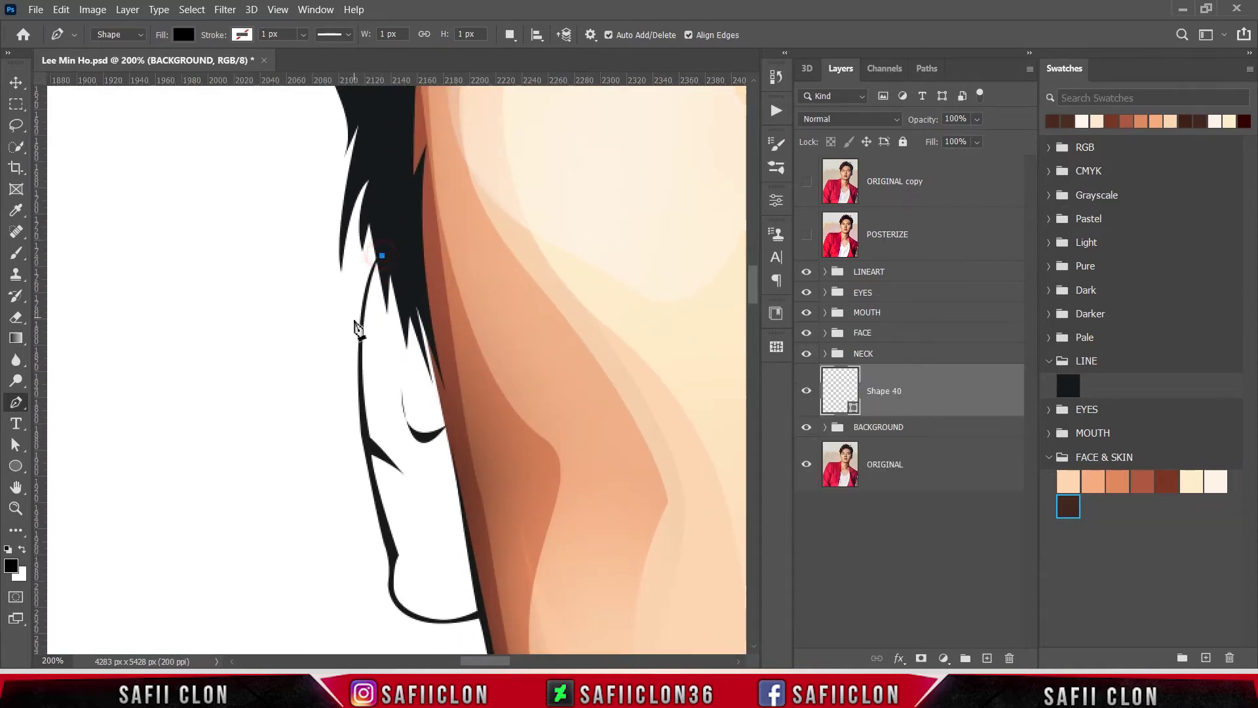
drag(359, 337, 354, 406)
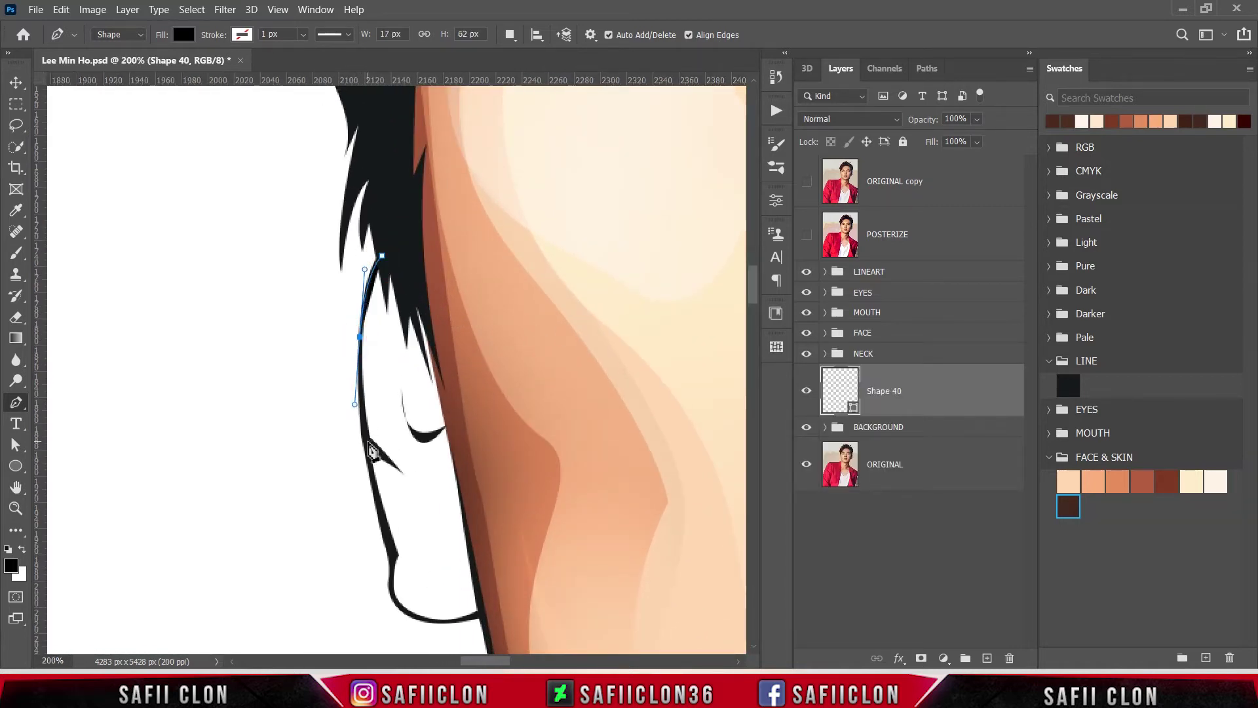
click(368, 442)
click(375, 495)
scroll(375, 496, down, 2)
click(391, 525)
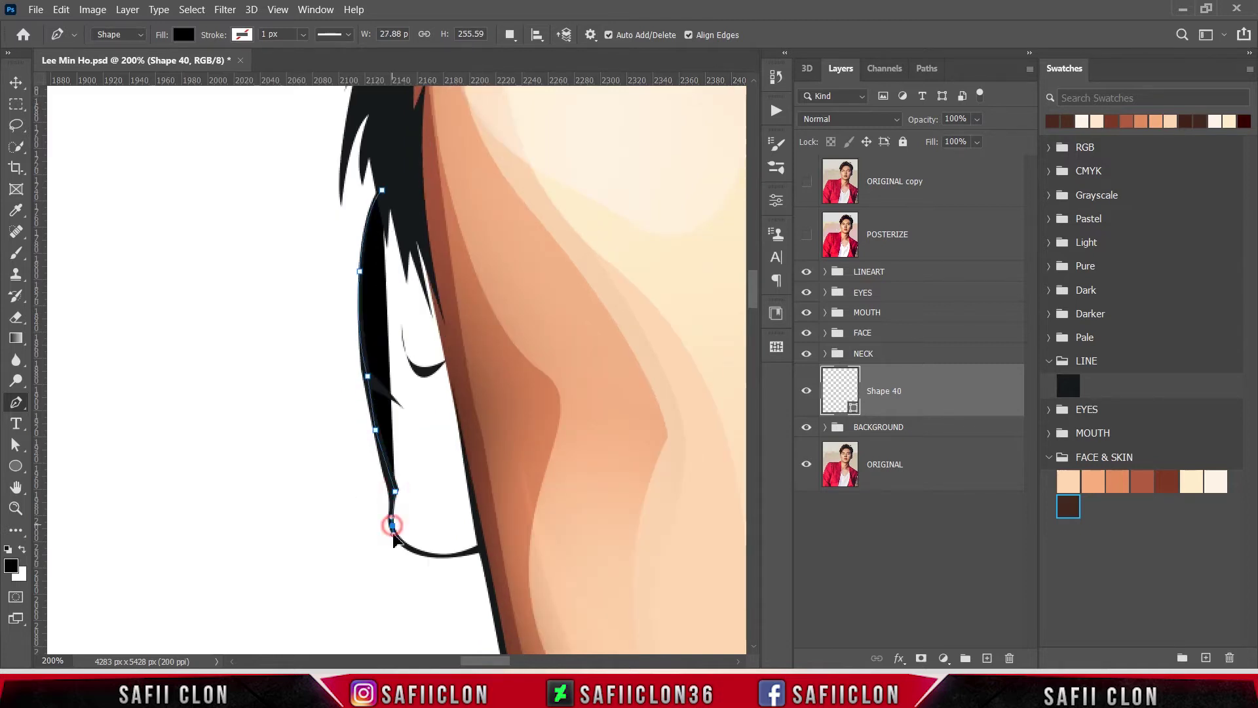
drag(481, 545, 533, 524)
click(479, 321)
click(453, 233)
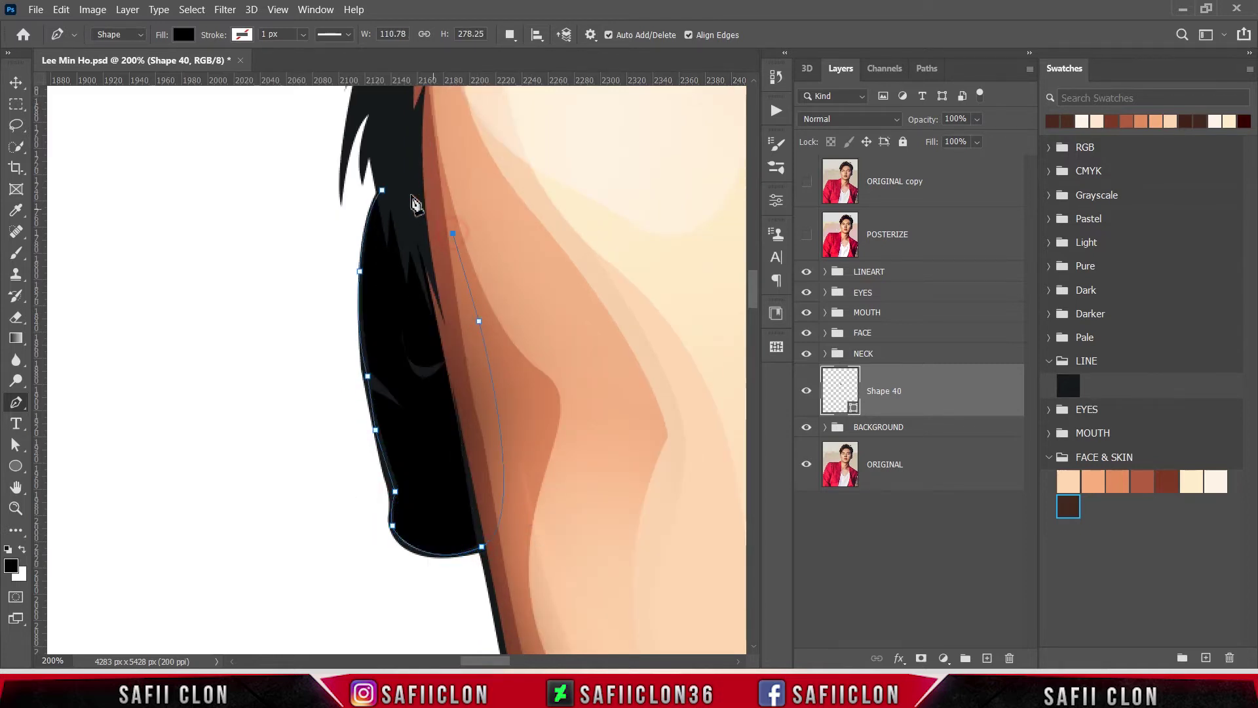
click(385, 189)
Fill the ear shape peach f5ac81 and set path operations to Combine Shapes.
double_click(852, 411)
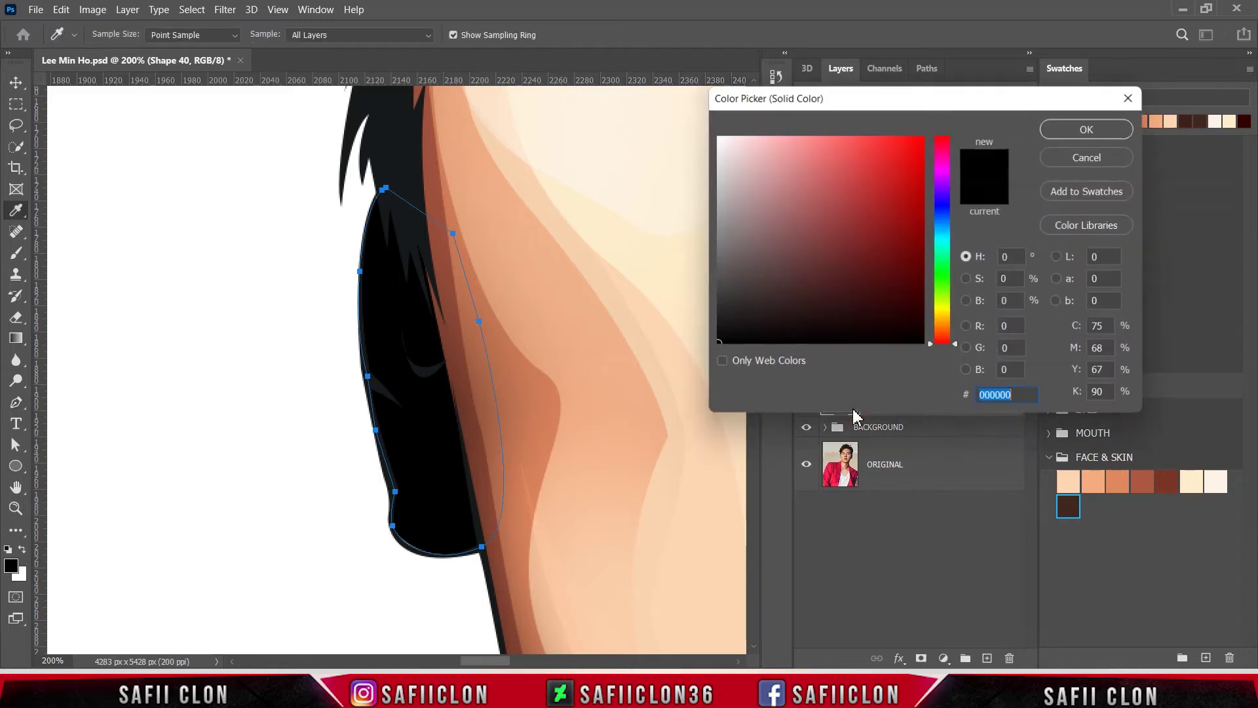
click(1068, 481)
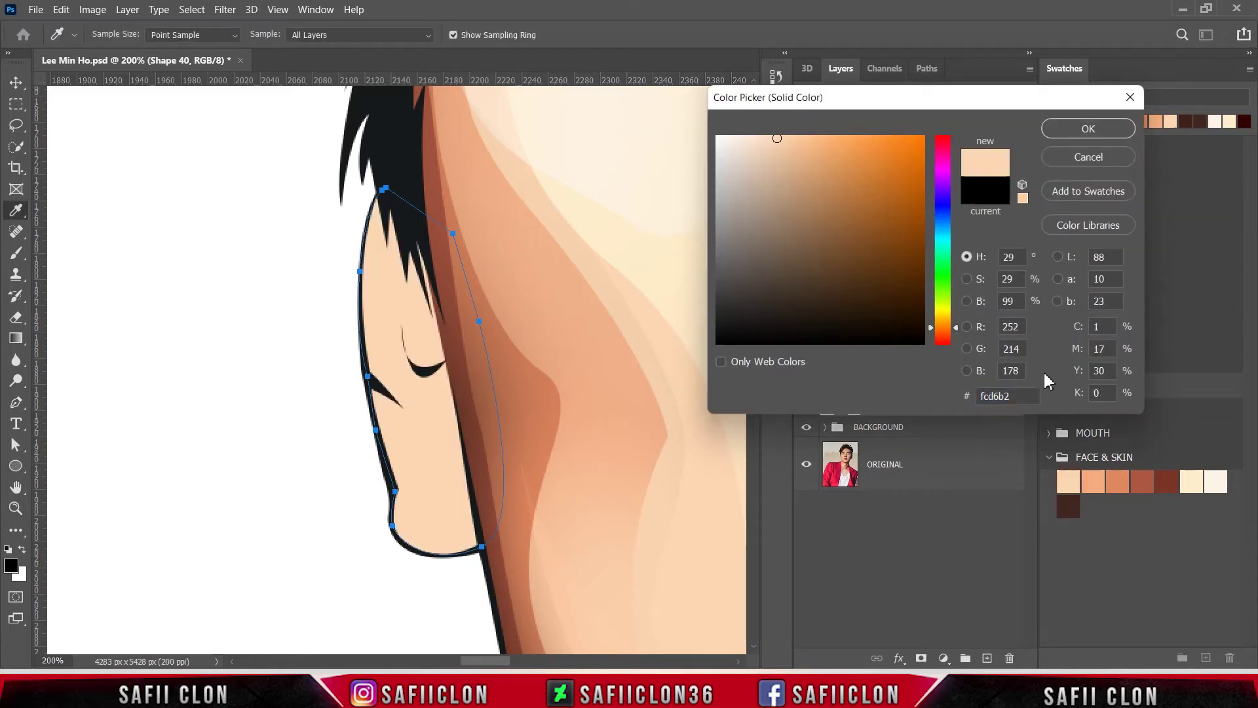
click(1094, 481)
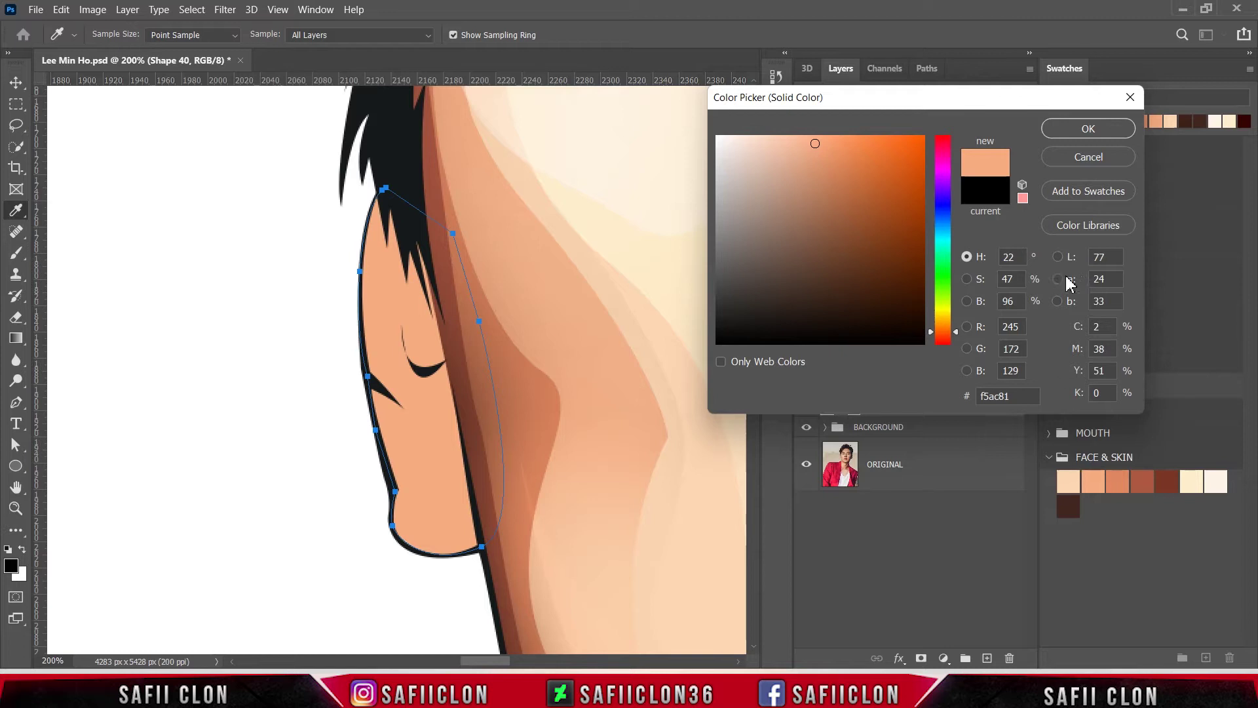
click(1087, 129)
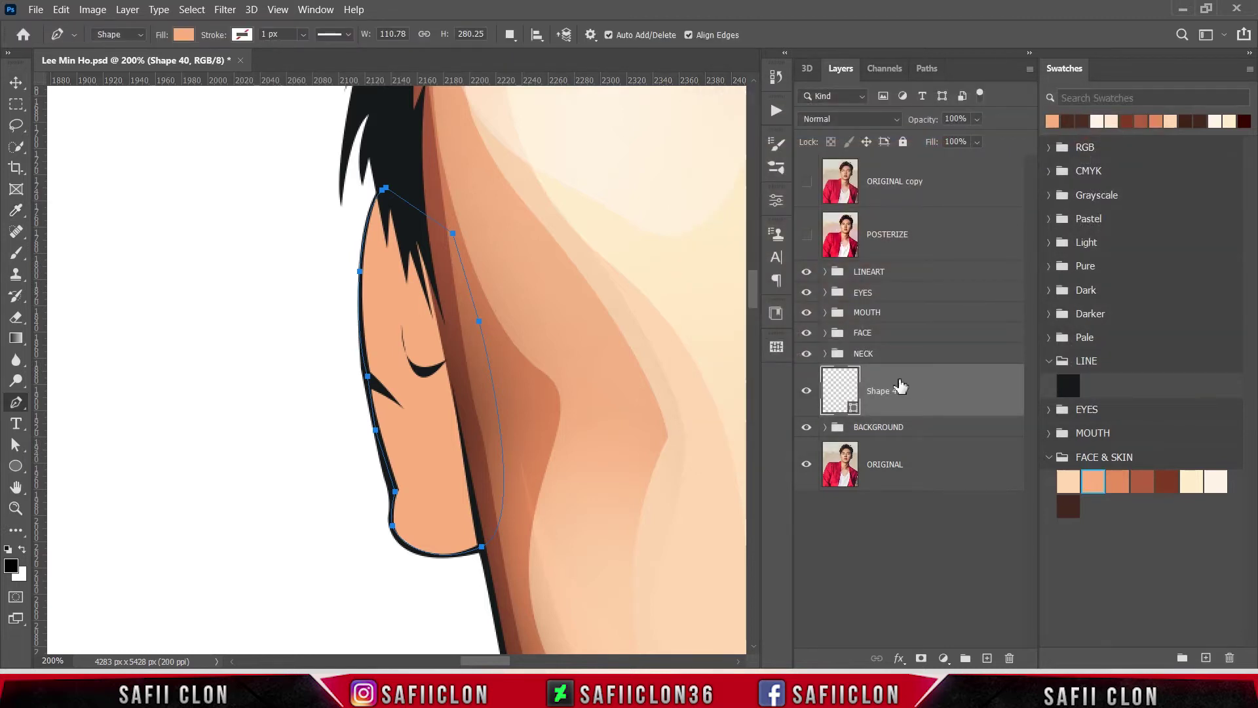
click(510, 35)
click(525, 72)
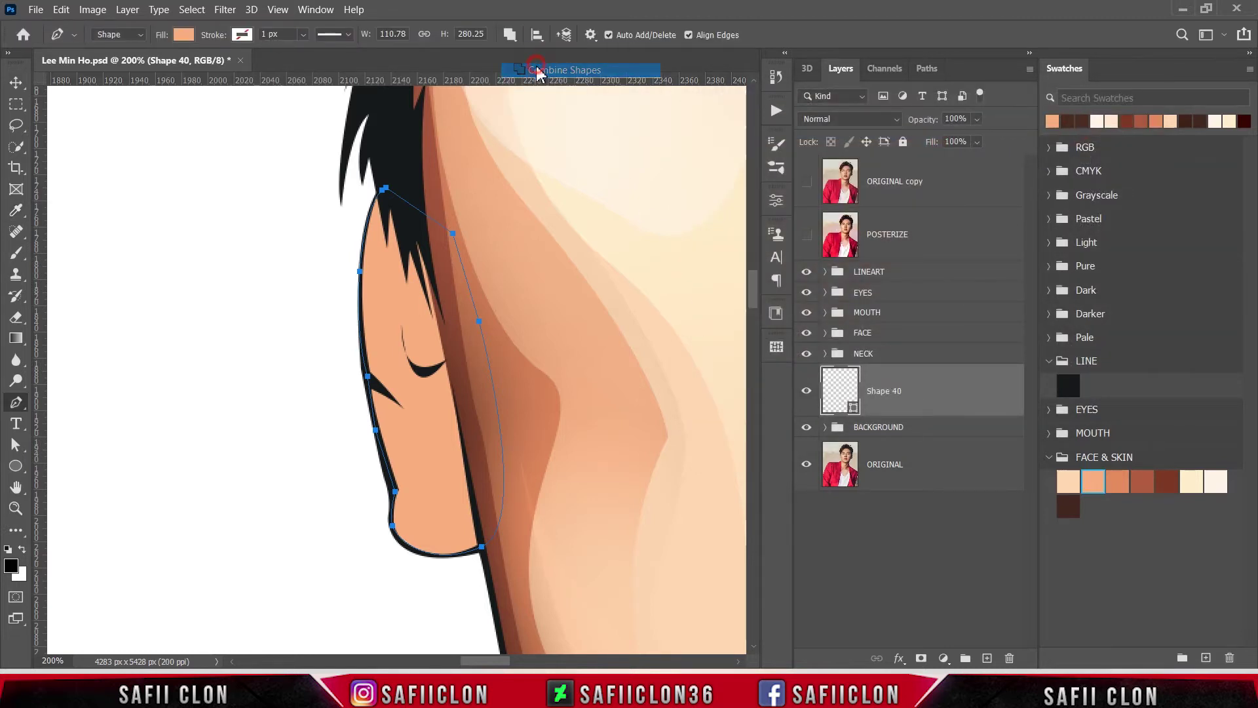
scroll(544, 656, right, 10)
Pan to the right ear and trace anchors along its outer outline.
scroll(609, 650, right, 10)
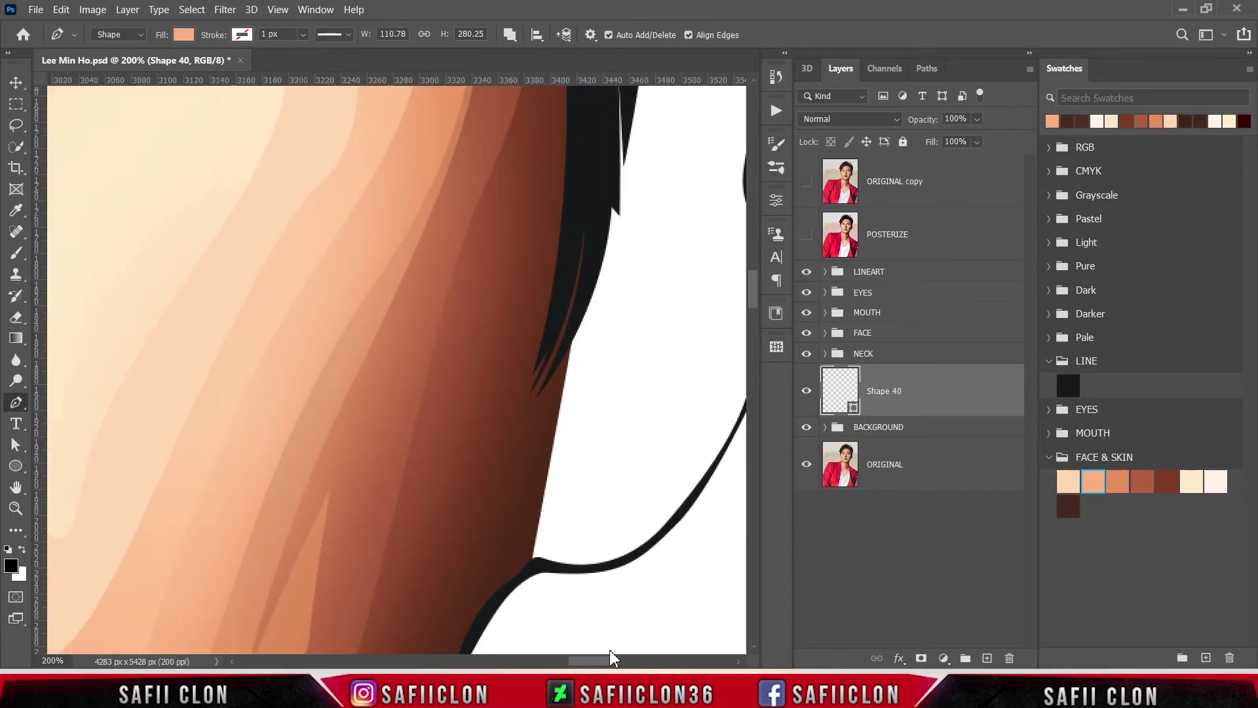
scroll(577, 630, right, 2)
click(369, 563)
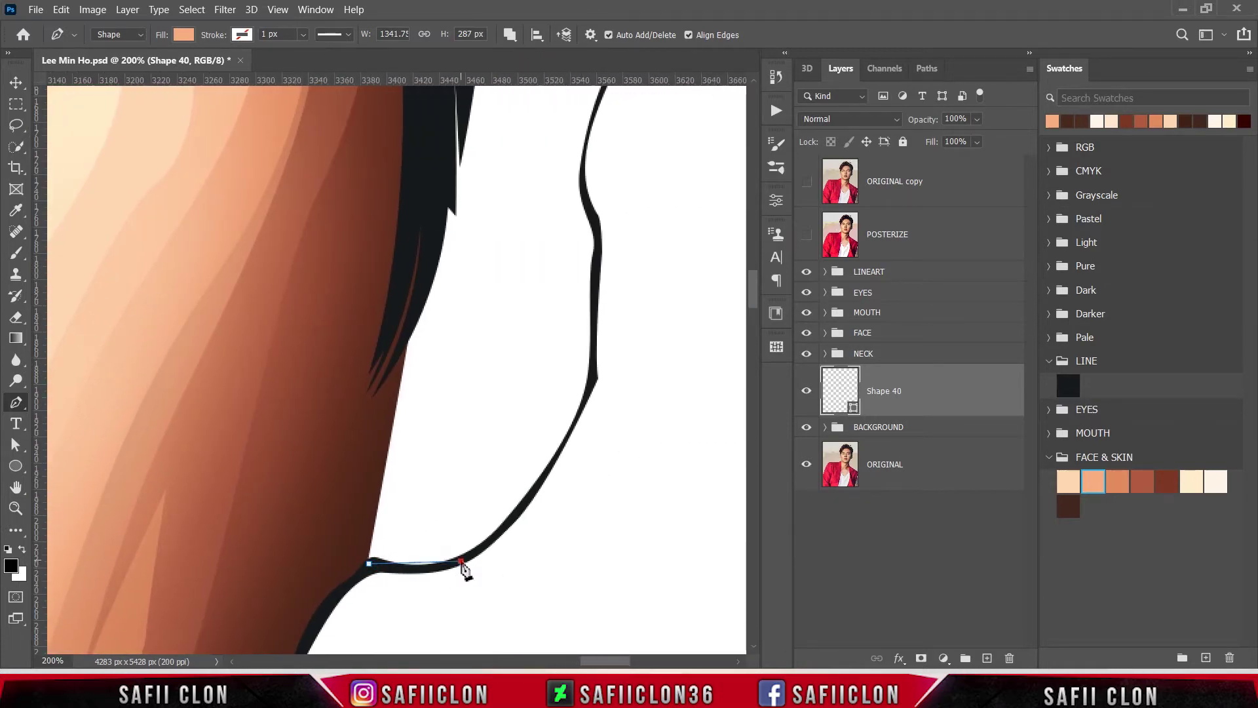
click(461, 562)
click(565, 440)
click(589, 378)
click(596, 299)
click(599, 248)
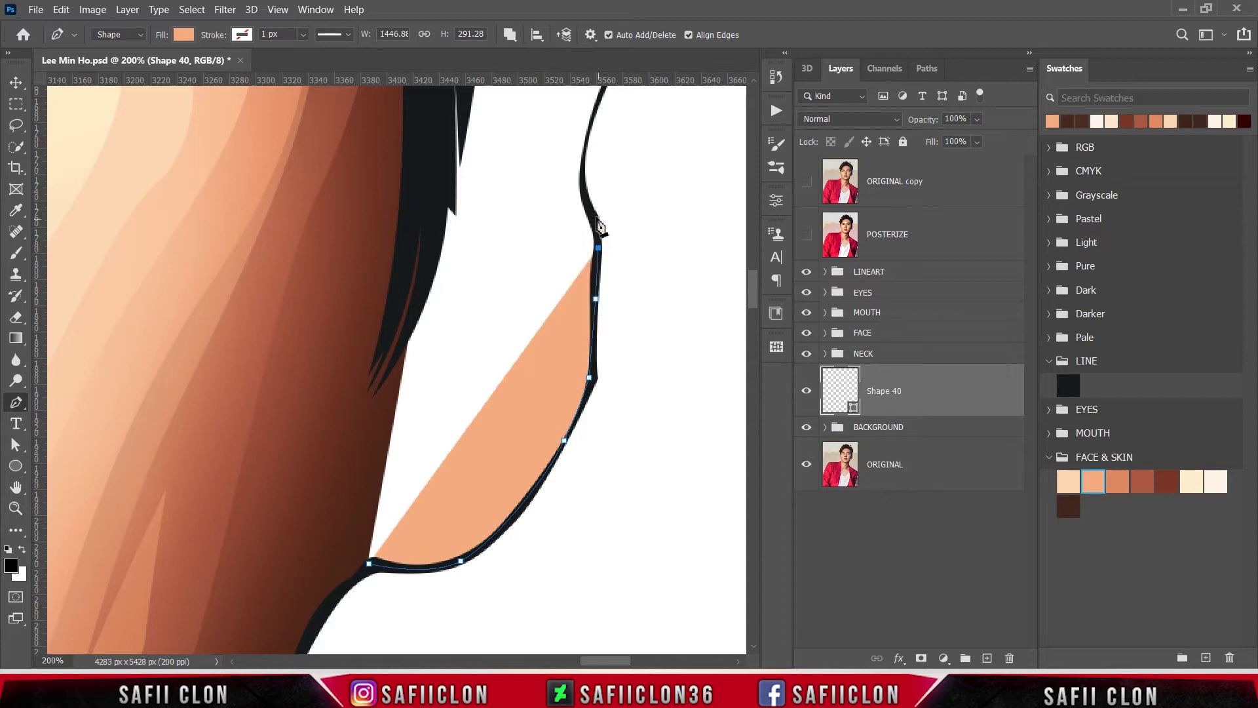
click(595, 215)
click(584, 181)
Curve the ear outline along the hair, close the shape, and zoom out with Ctrl+-.
drag(753, 292, 752, 274)
click(593, 378)
click(611, 333)
click(629, 286)
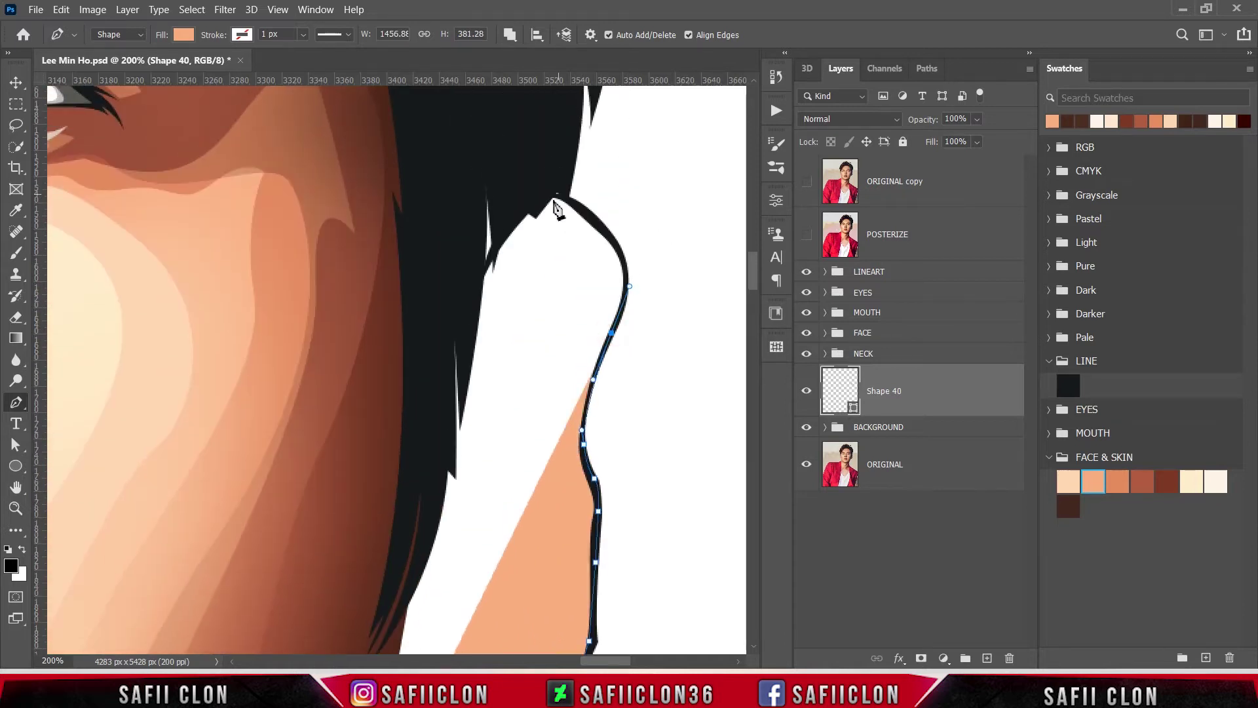
drag(557, 196, 464, 145)
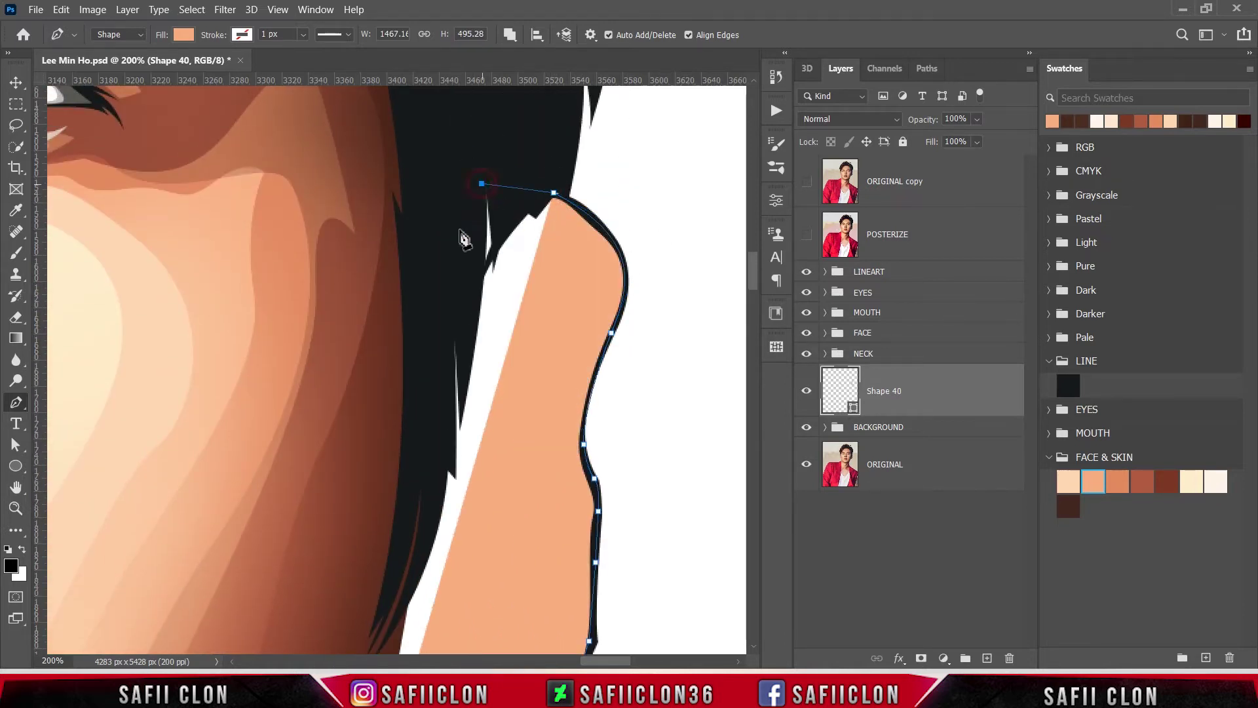
click(393, 401)
scroll(380, 419, down, 5)
click(369, 514)
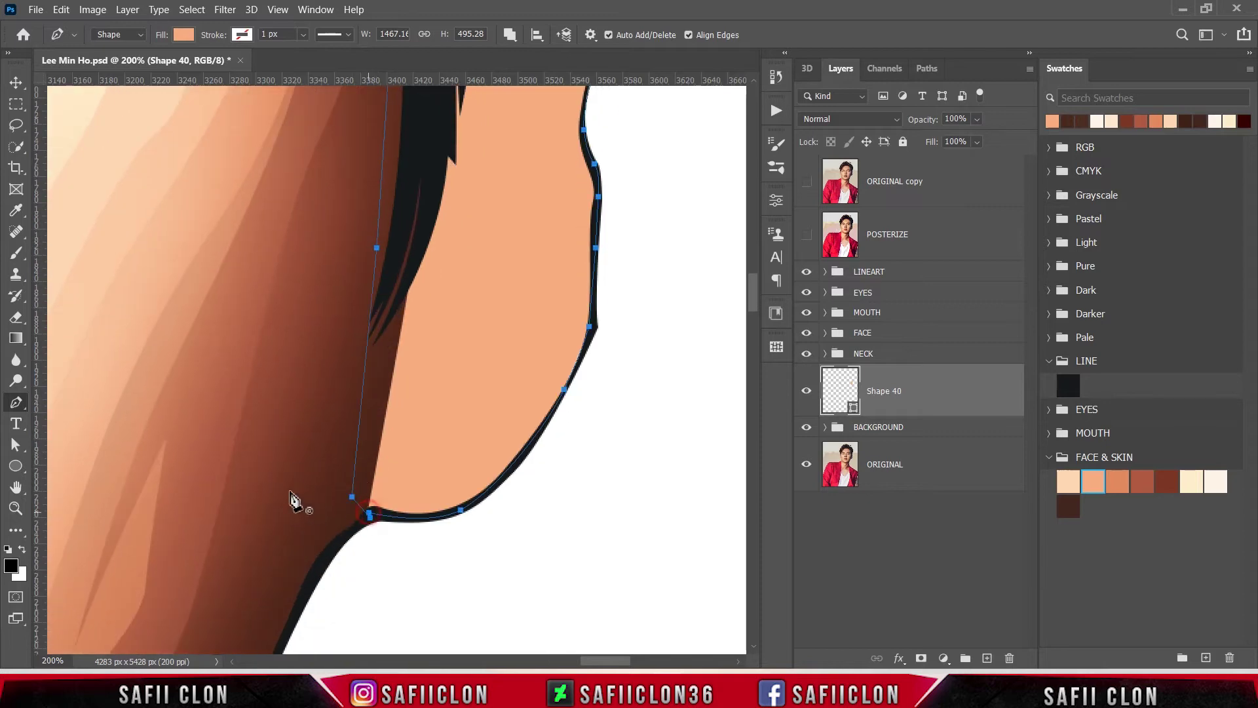
key(ctrl+minus)
key(ctrl+minus)
key(ctrl+minus)
key(ctrl+minus)
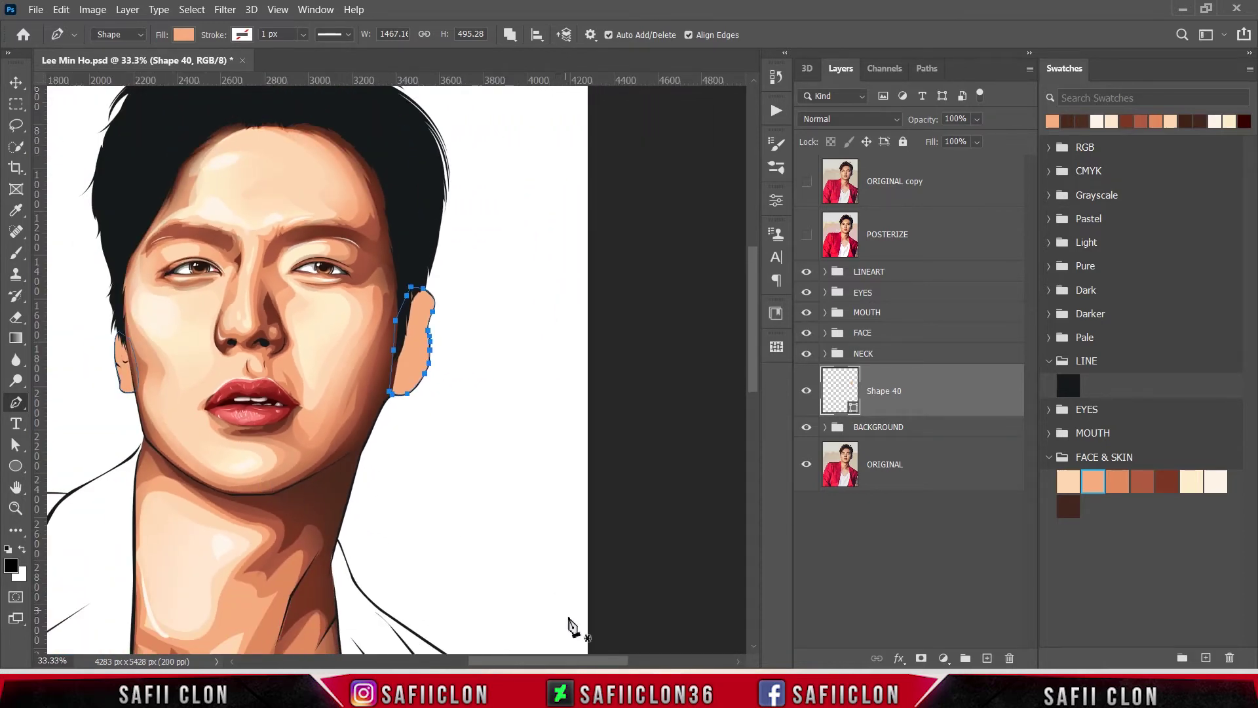
Set path operations to New Layer, show the POSTERIZE layer, and zoom in on the ear.
drag(580, 663, 545, 663)
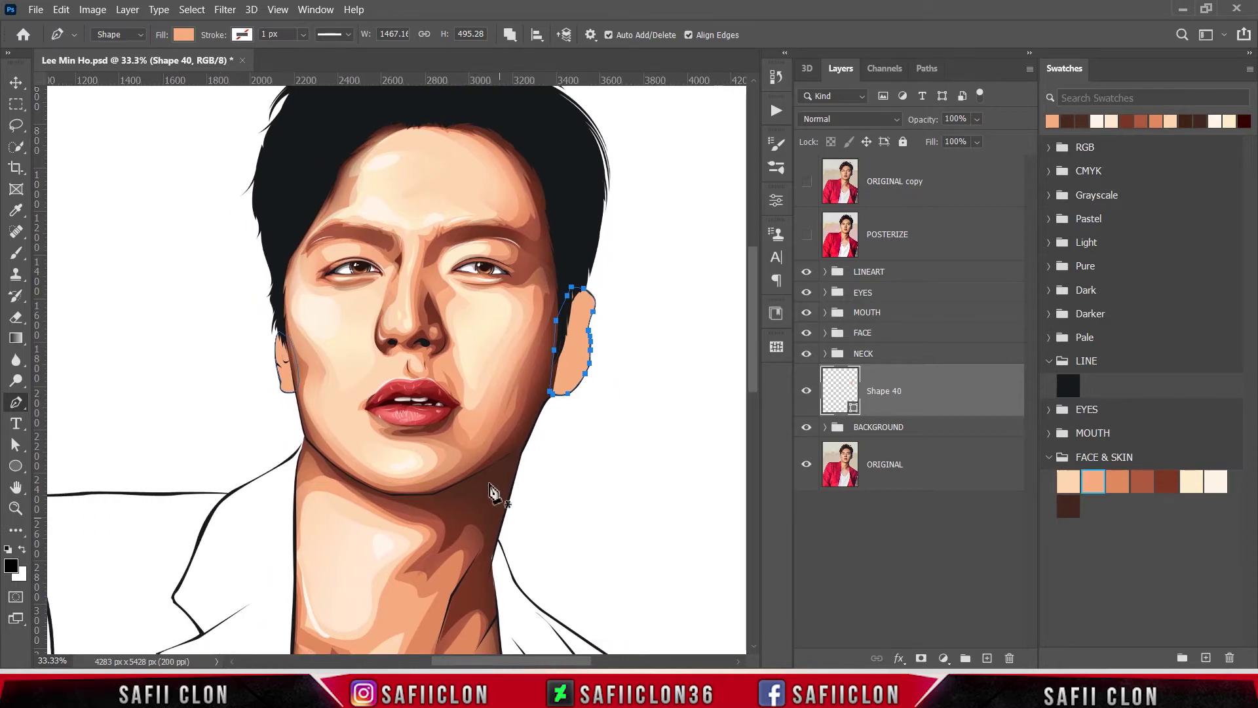
click(510, 34)
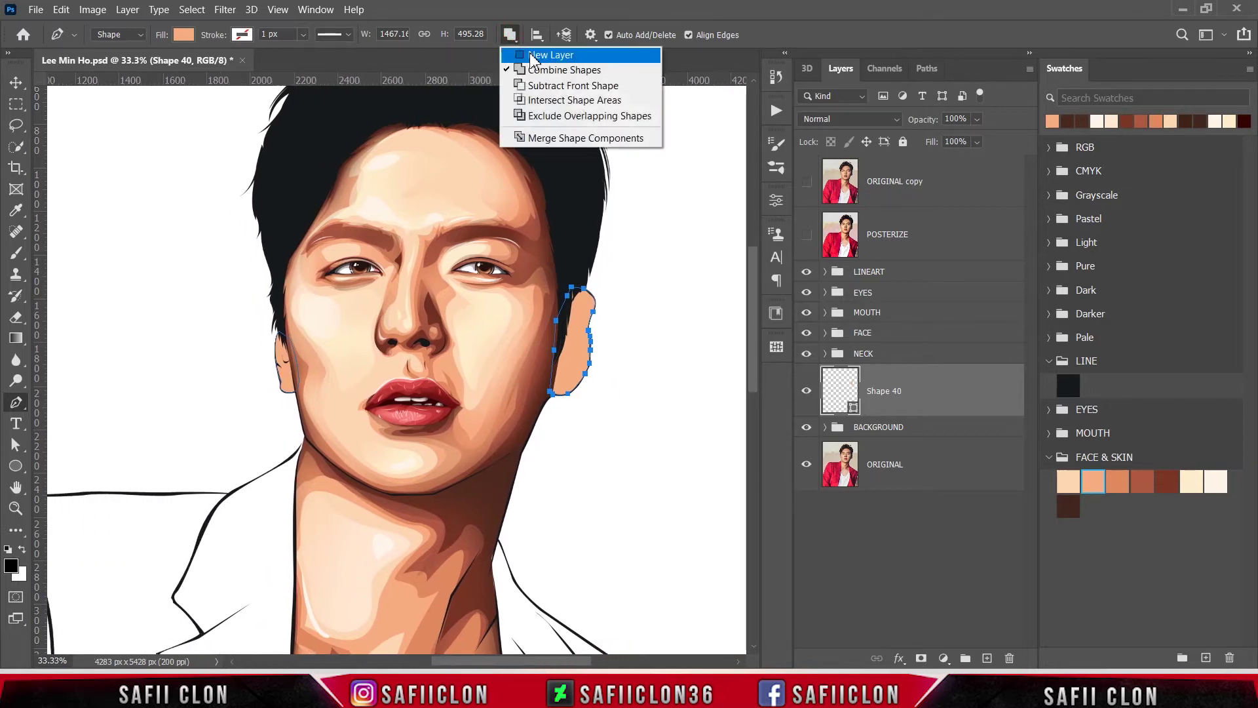
click(532, 56)
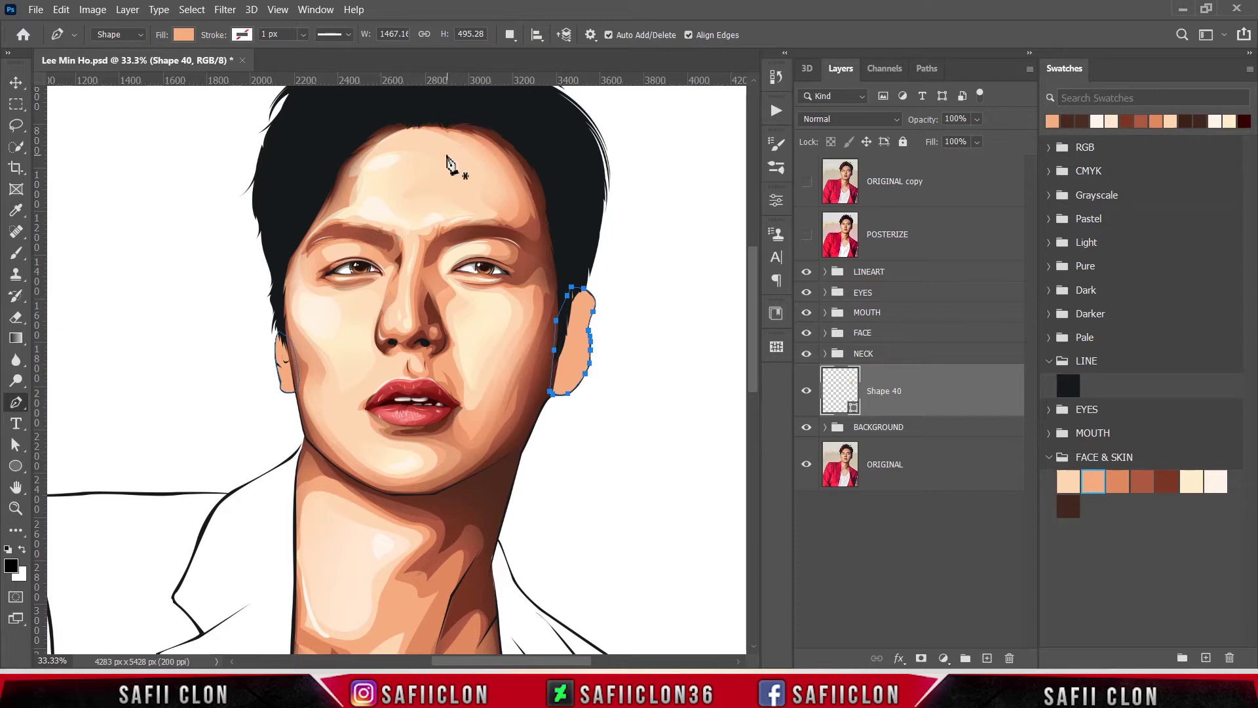
click(807, 234)
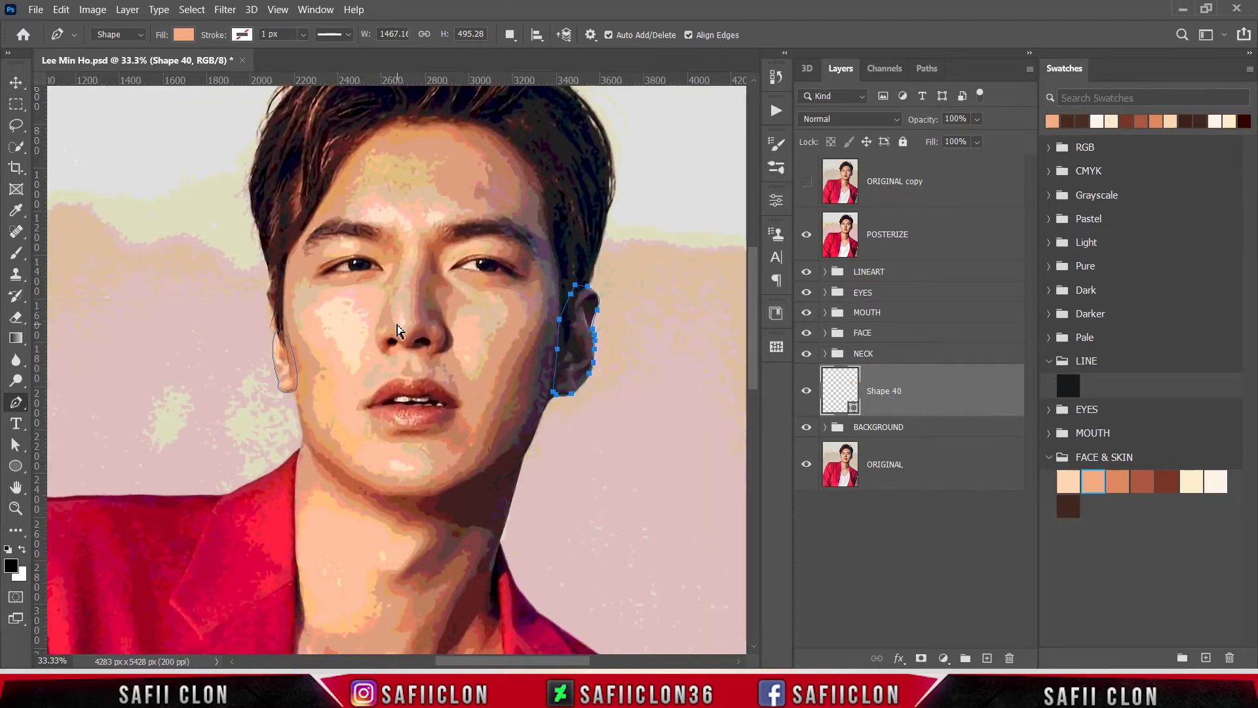
key(ctrl+plus)
key(ctrl+plus)
key(ctrl+plus)
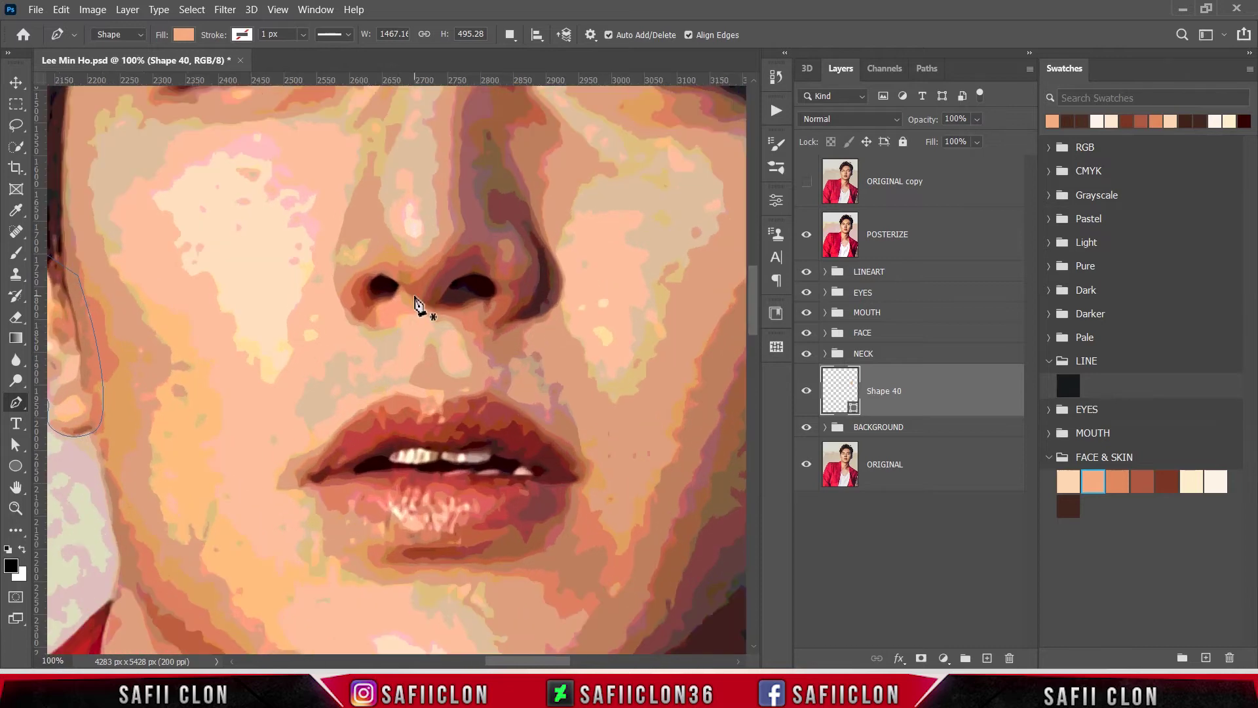
drag(550, 661, 514, 642)
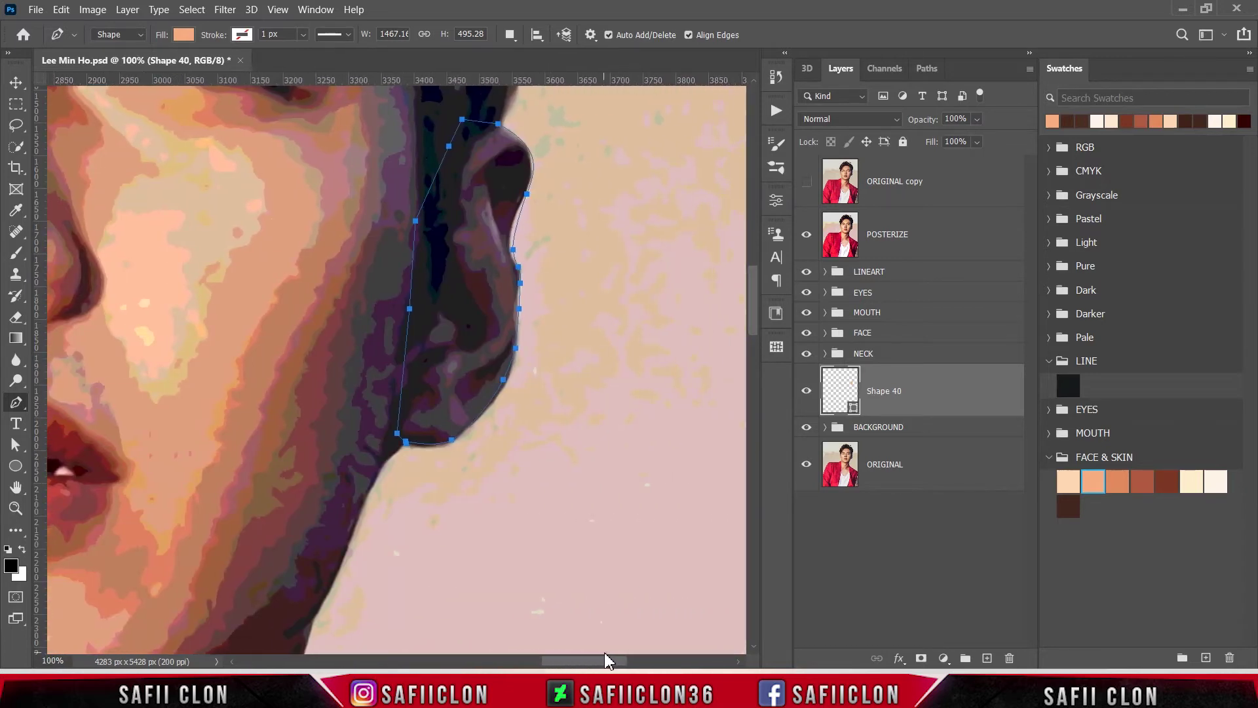
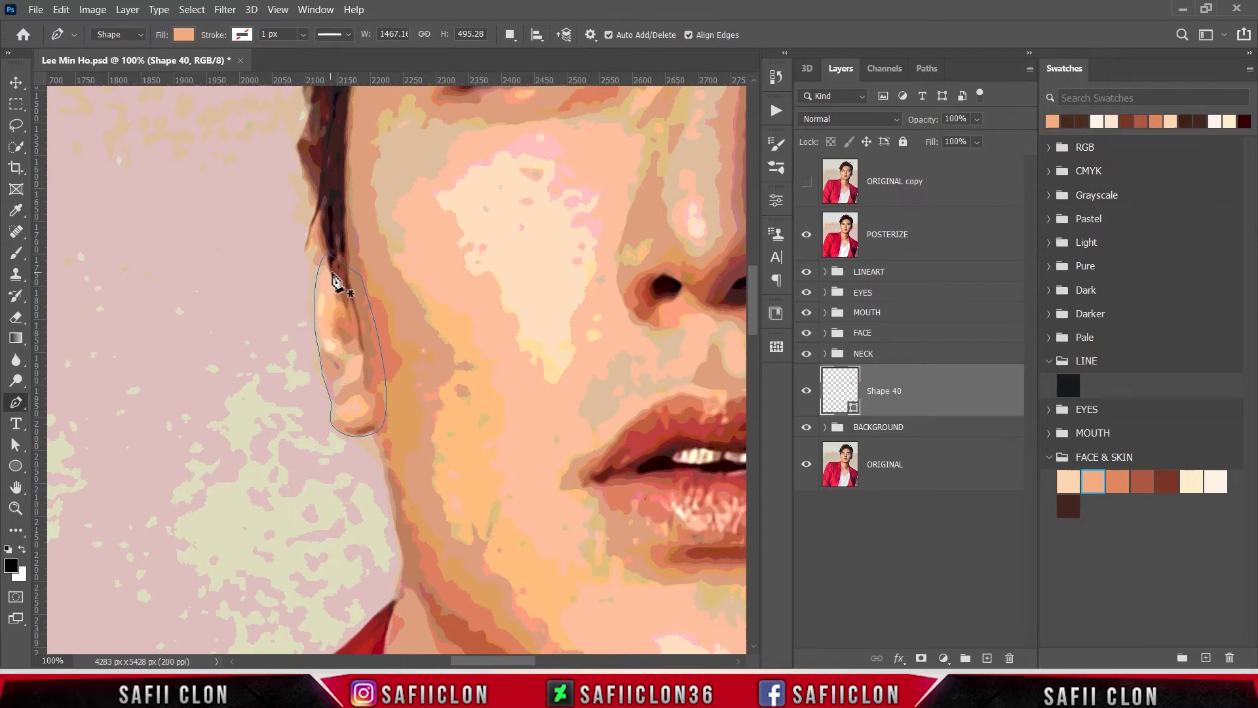
Start the inner-ear shading path, tracing down and back up the inner ear.
click(804, 236)
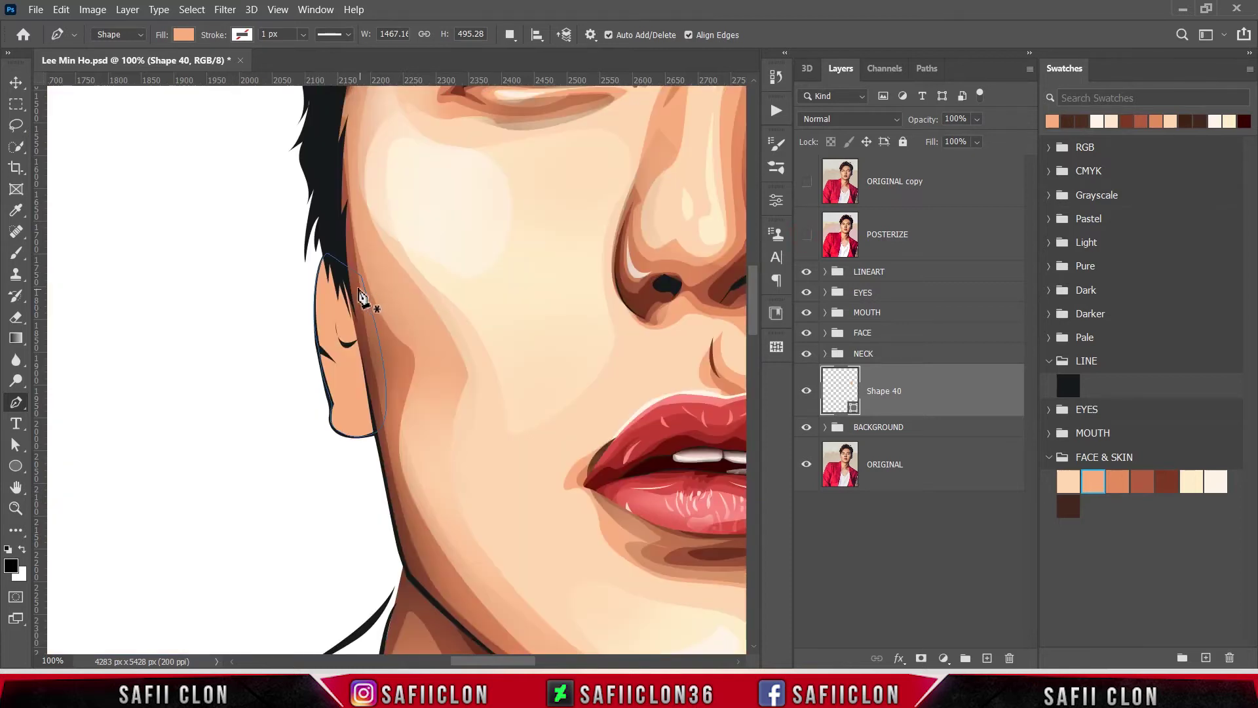
click(334, 252)
drag(325, 313, 335, 355)
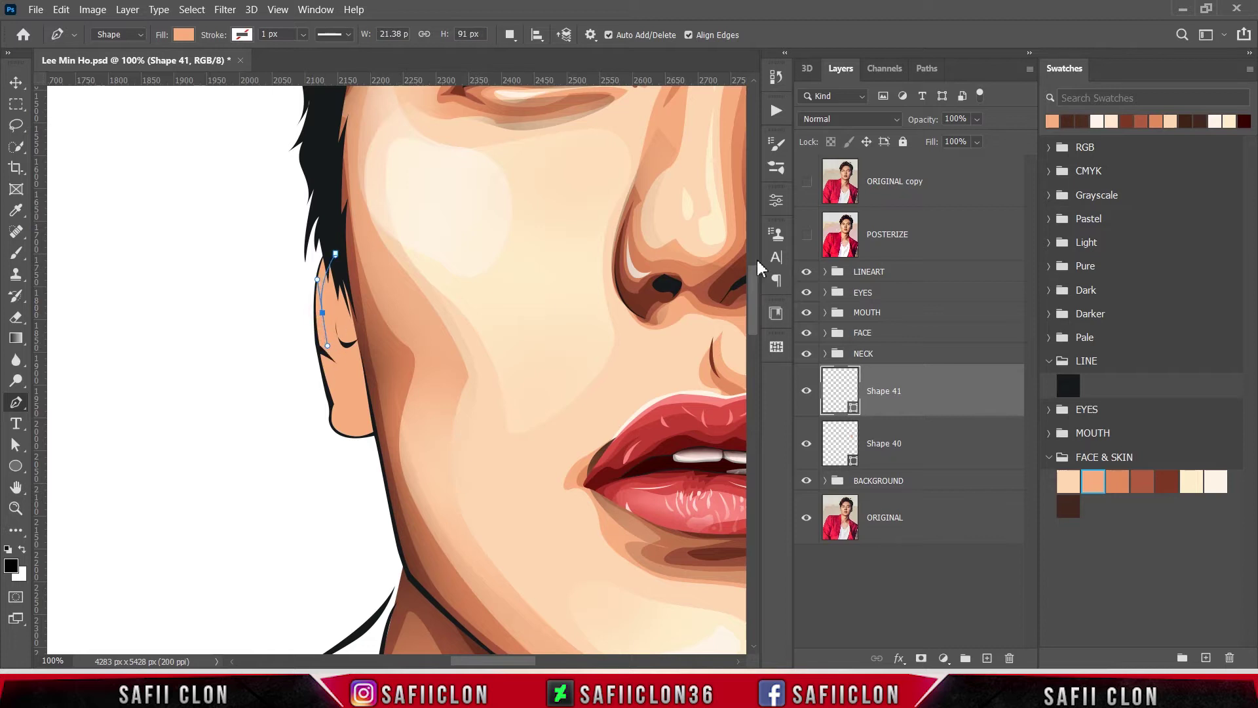
click(806, 234)
click(335, 394)
click(364, 357)
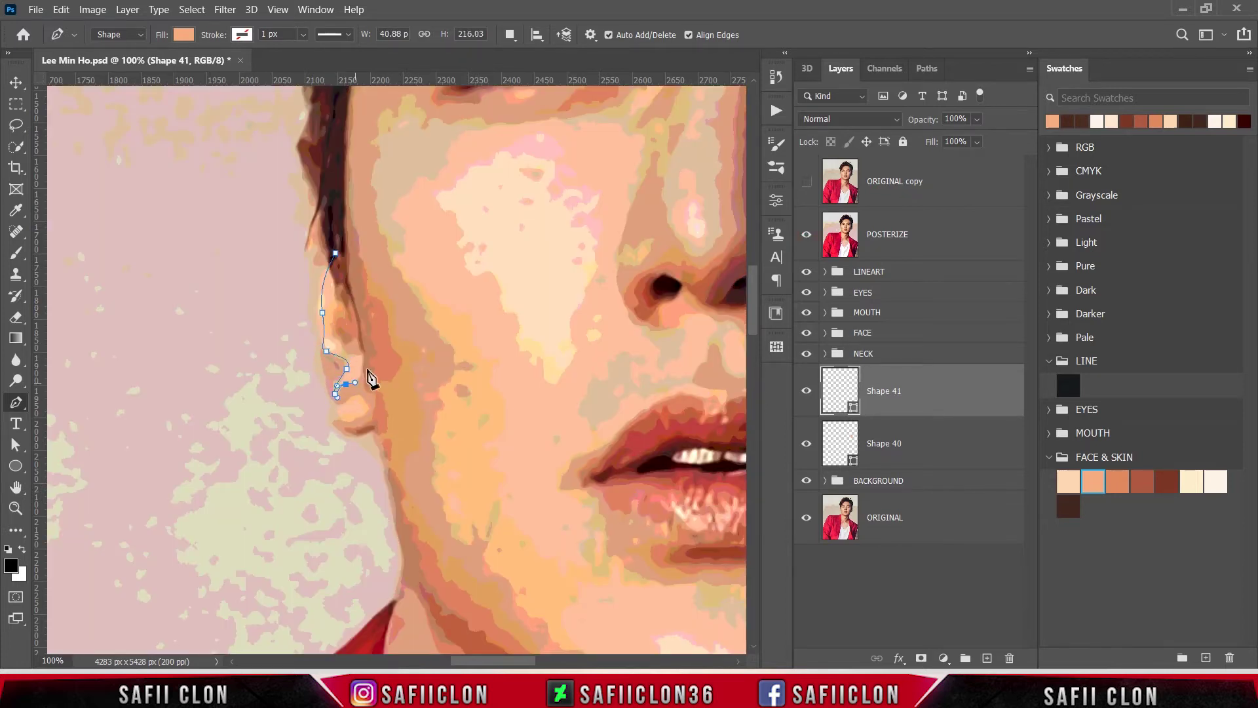
click(332, 317)
click(334, 275)
click(376, 305)
Continue the path around the earlobe and outer ear edge, then close the shape.
click(390, 403)
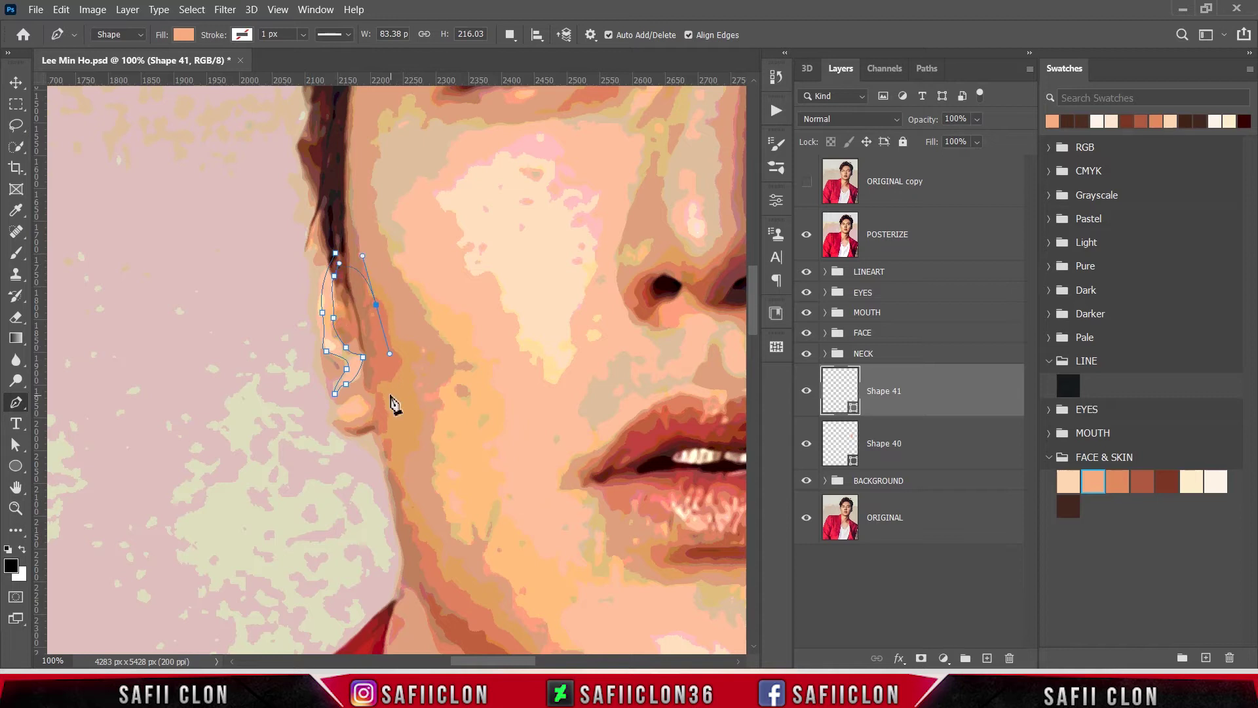
click(346, 449)
click(313, 435)
drag(363, 413, 313, 389)
click(357, 396)
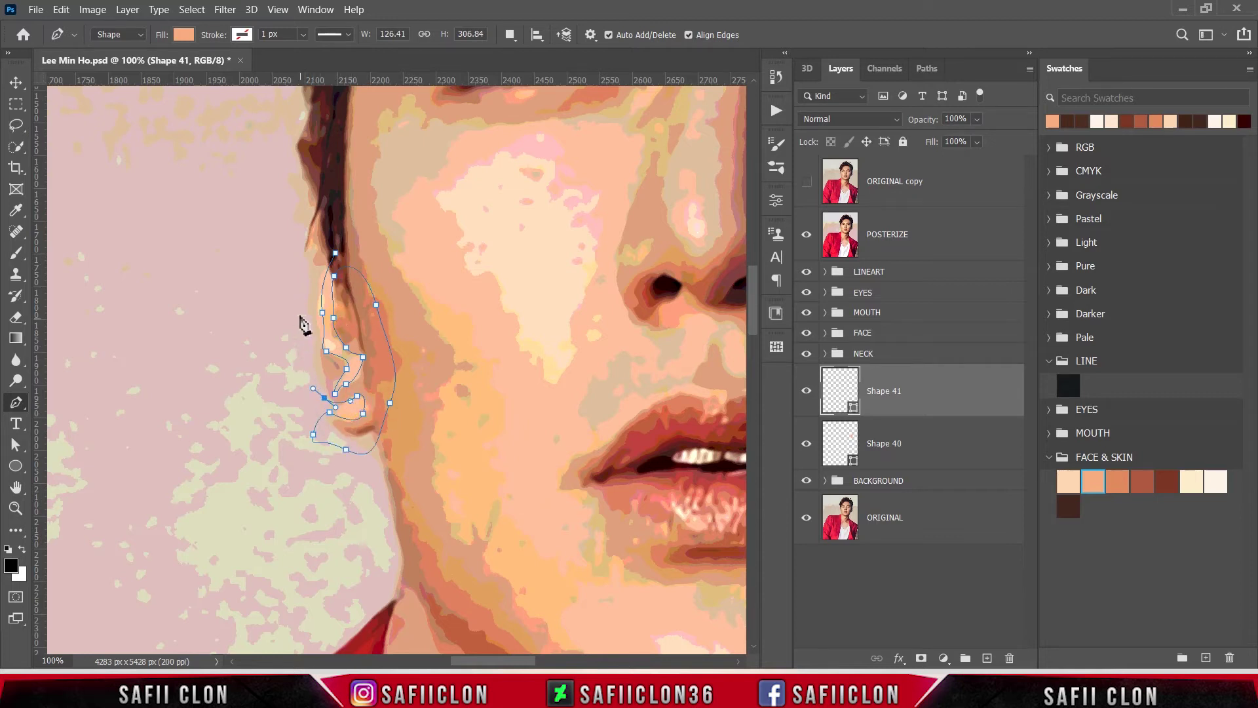
drag(299, 309, 297, 294)
click(327, 268)
click(295, 251)
click(341, 241)
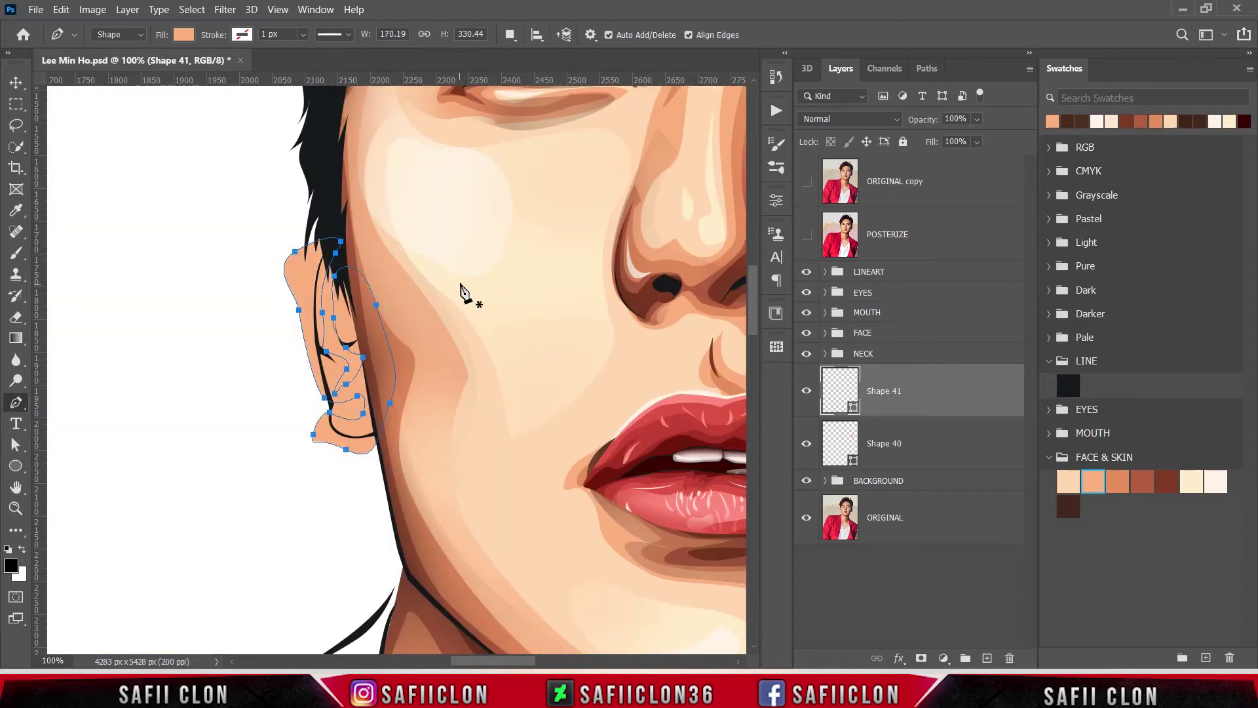
Fill Shape 41 with a darker skin swatch and clip it to Shape 40.
double_click(853, 411)
click(1115, 480)
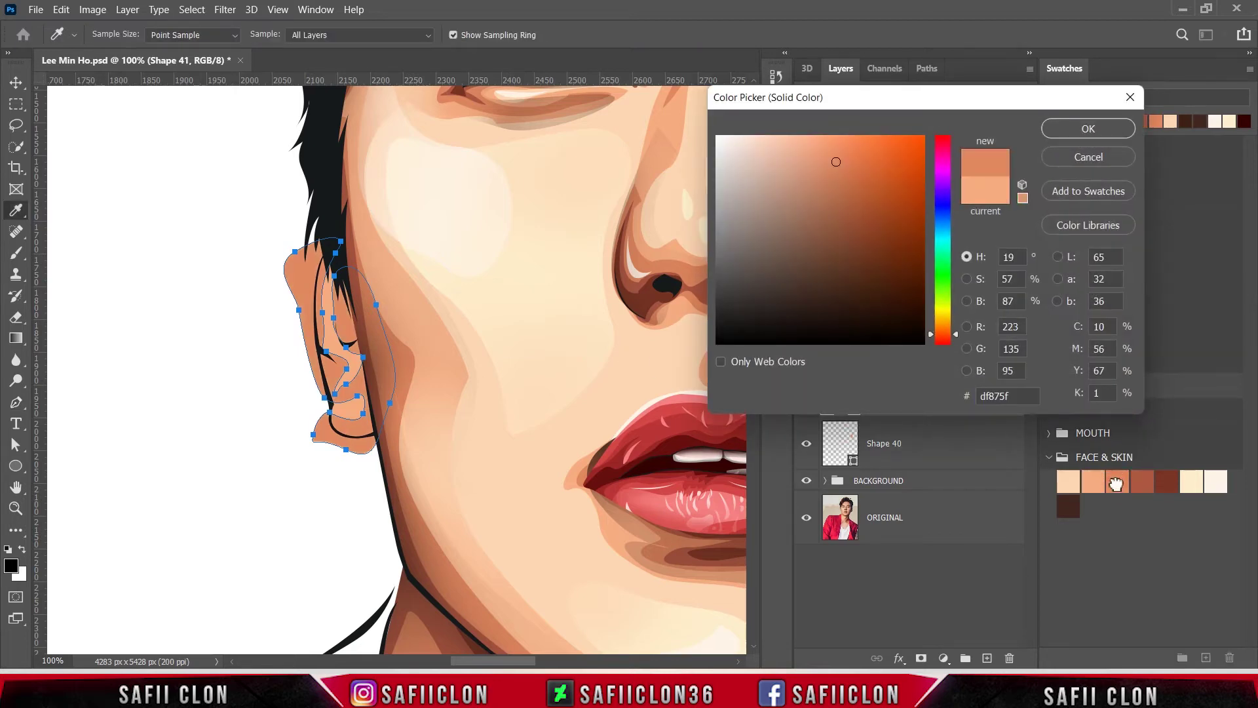
click(1087, 129)
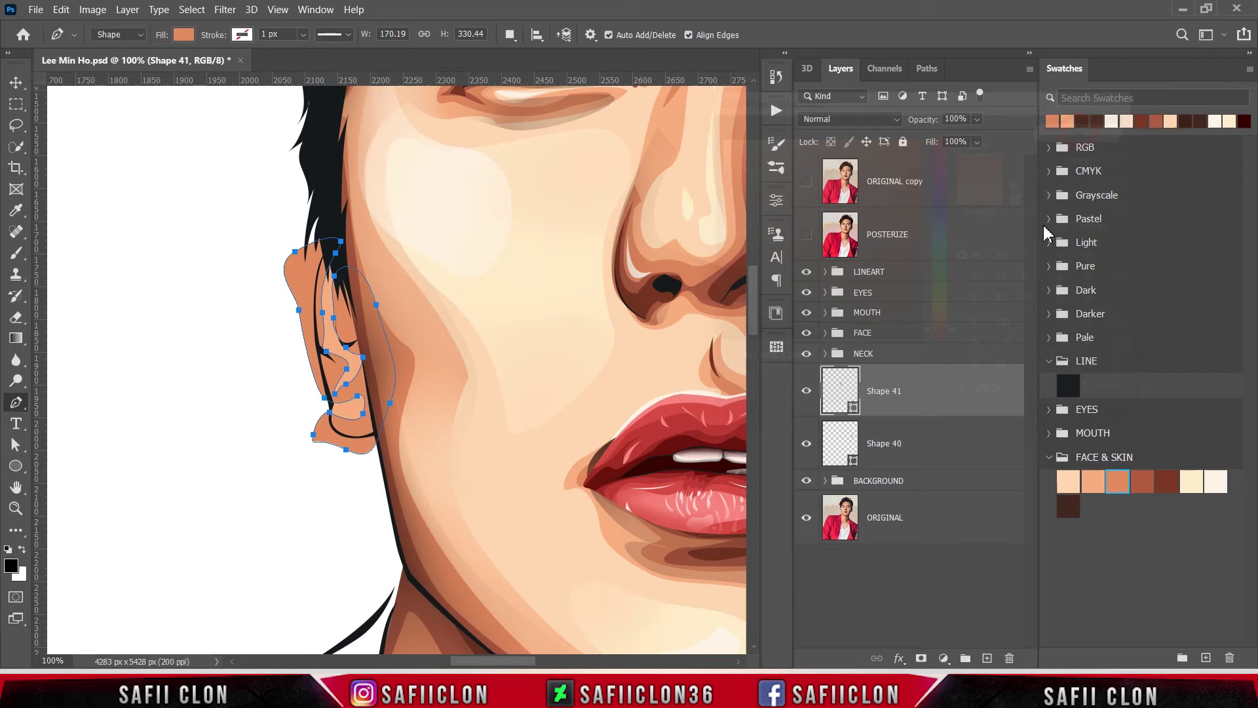
right_click(951, 396)
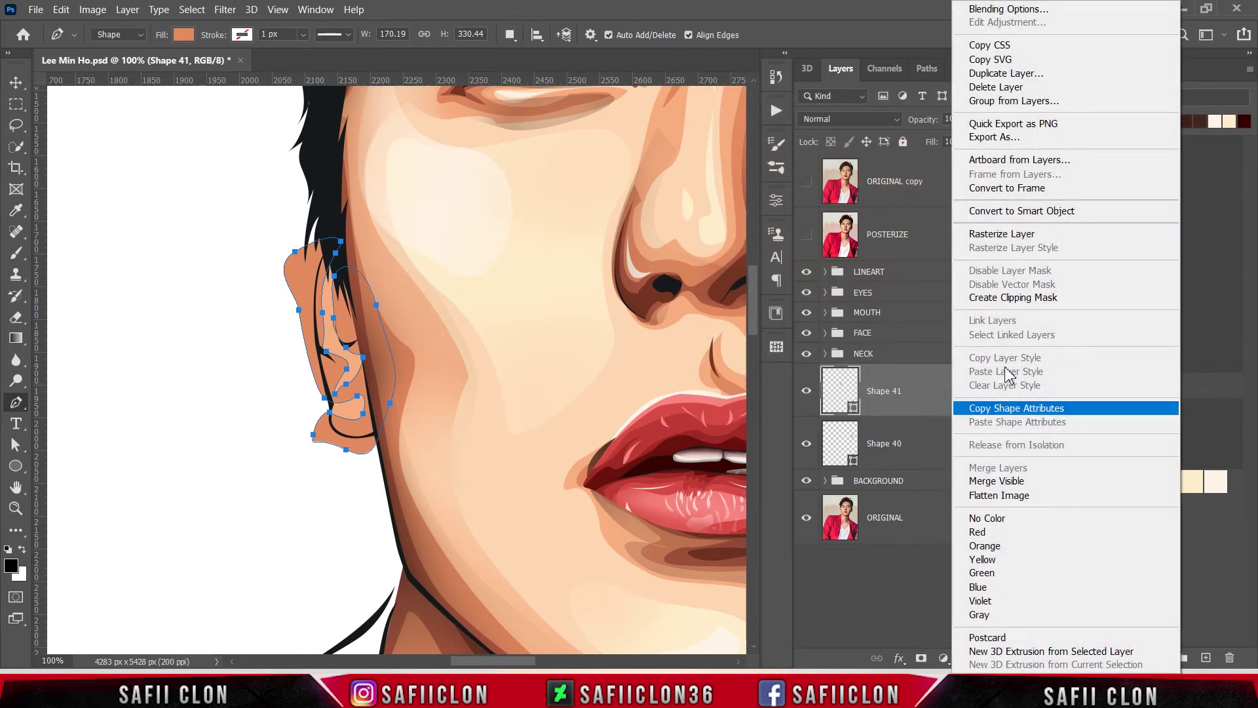
click(1011, 299)
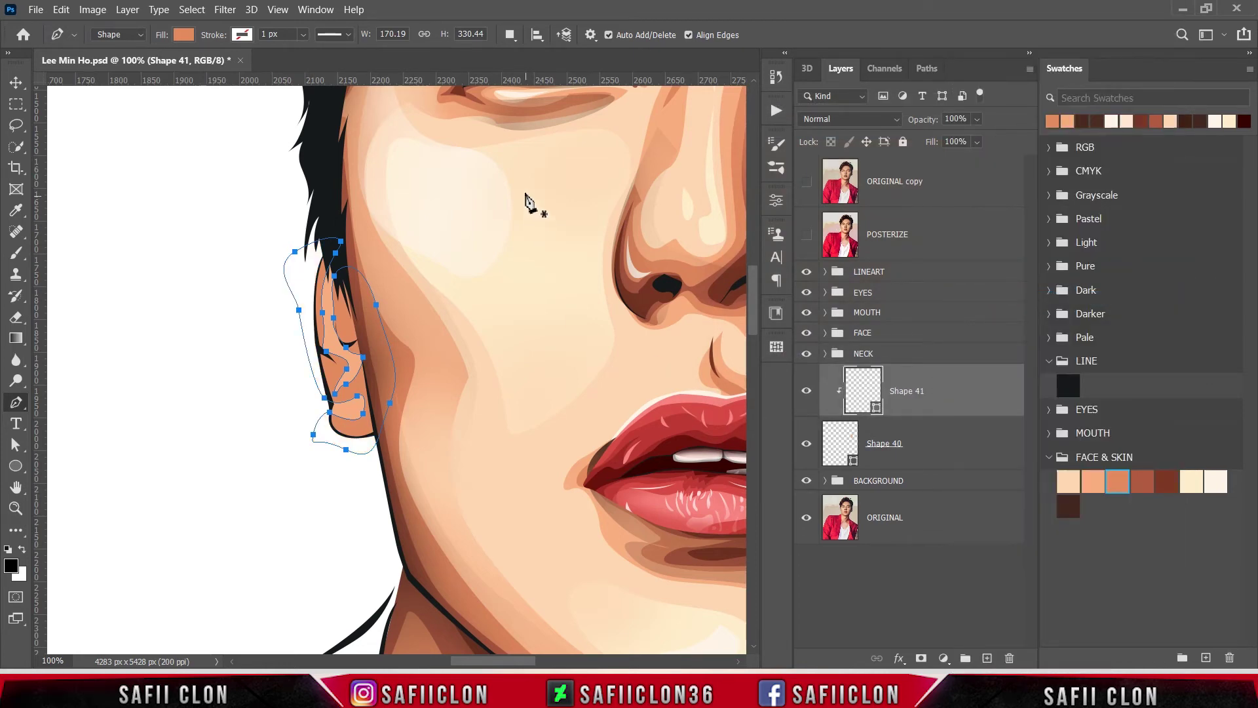
Set path operations to New Layer and show the POSTERIZE reference again.
click(510, 35)
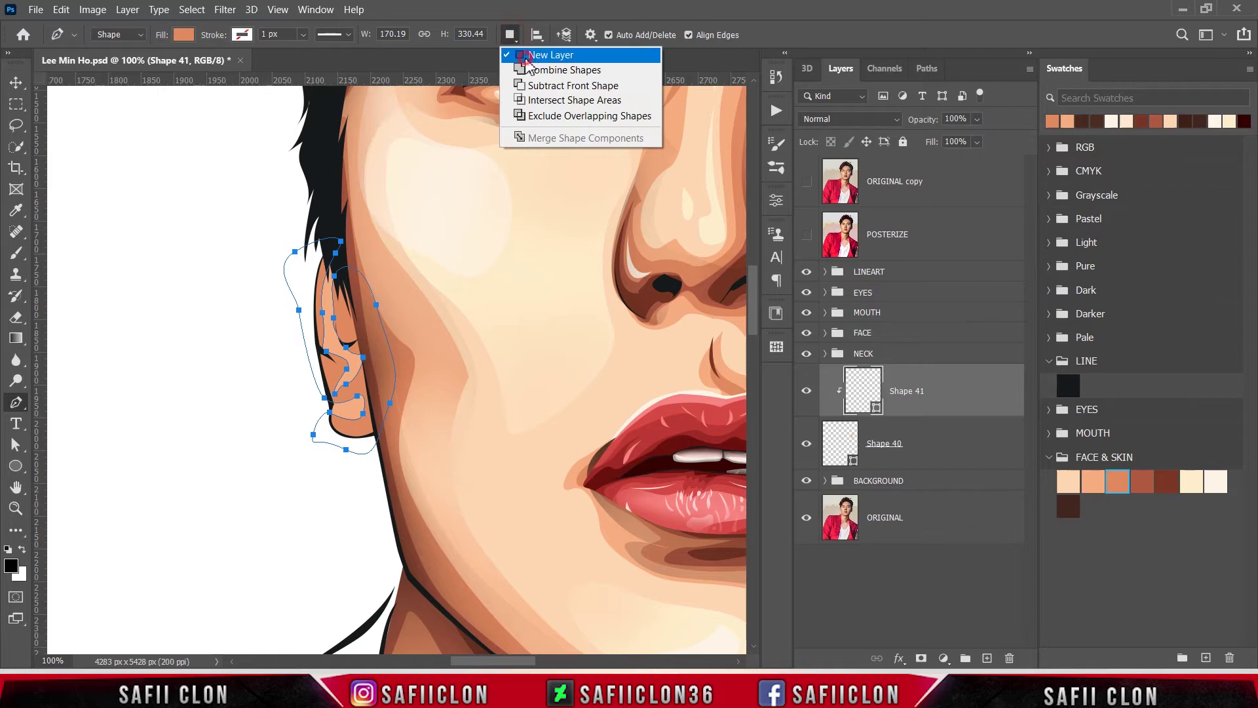
click(528, 57)
click(807, 236)
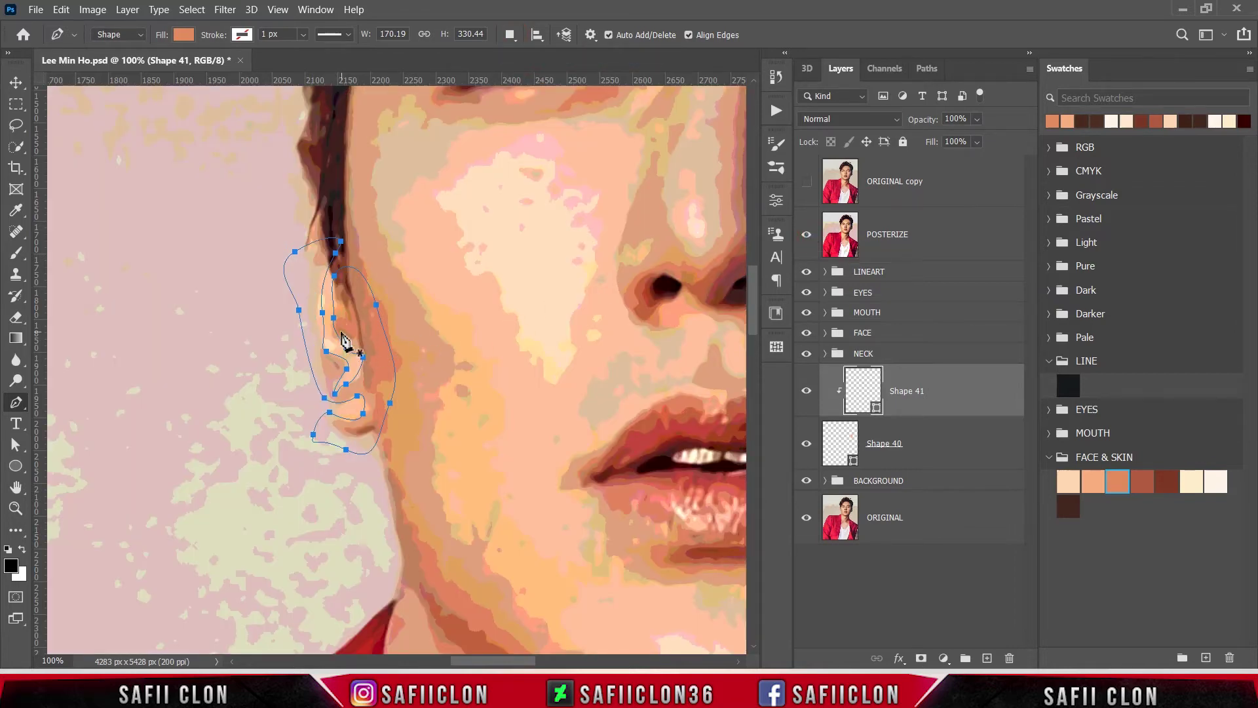
Draw a small inner-ear shadow shape filled with medium brown #ad5843.
click(318, 350)
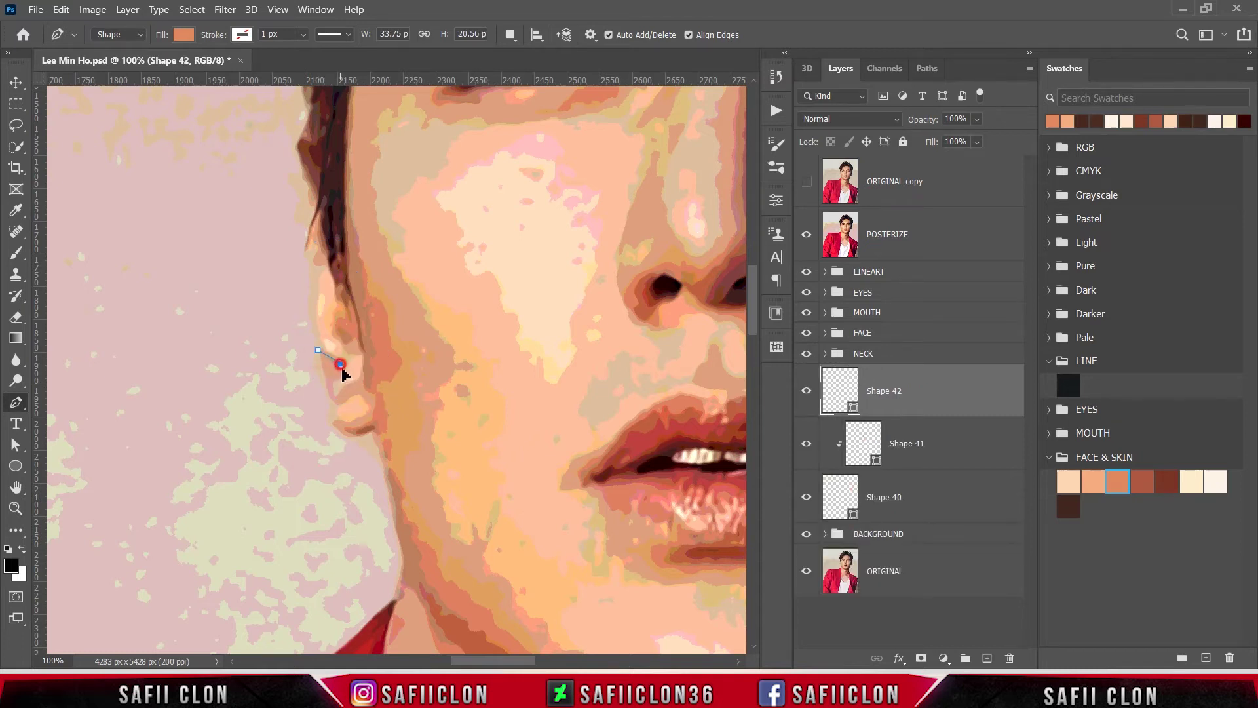
mouse_move(335, 371)
mouse_down()
mouse_move(343, 380)
mouse_move(324, 395)
mouse_up()
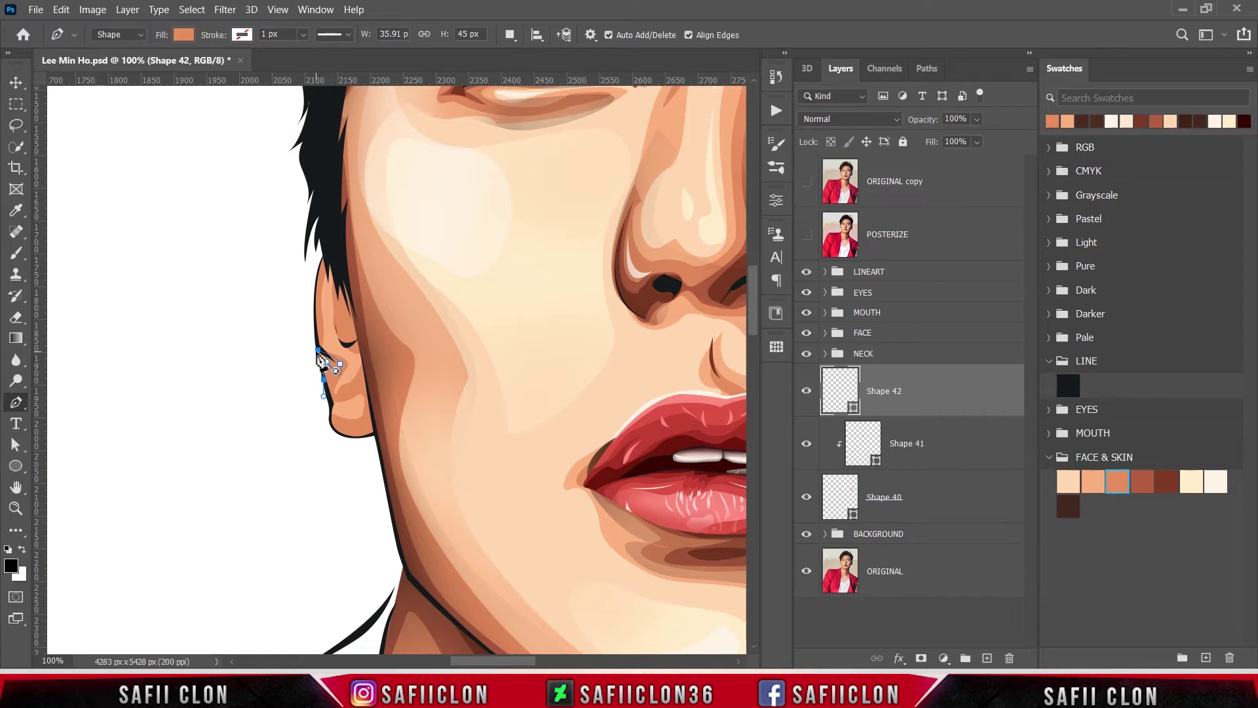
click(318, 350)
double_click(855, 406)
click(1143, 480)
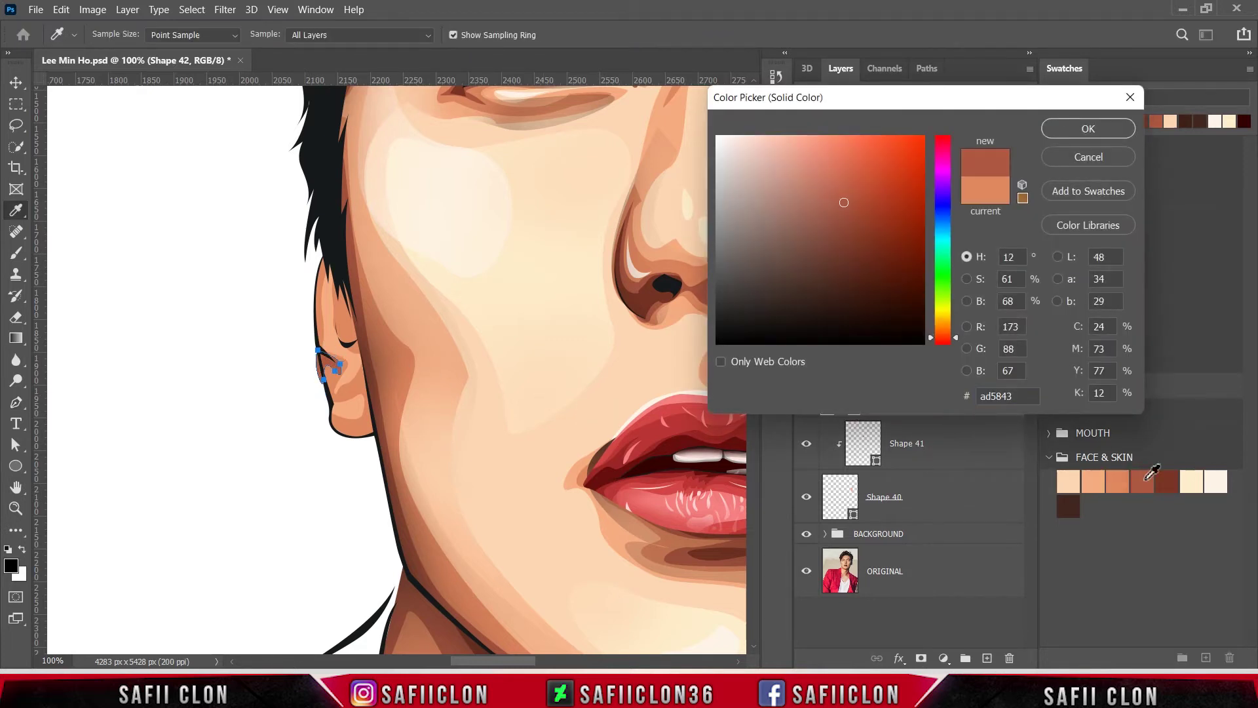
click(1163, 481)
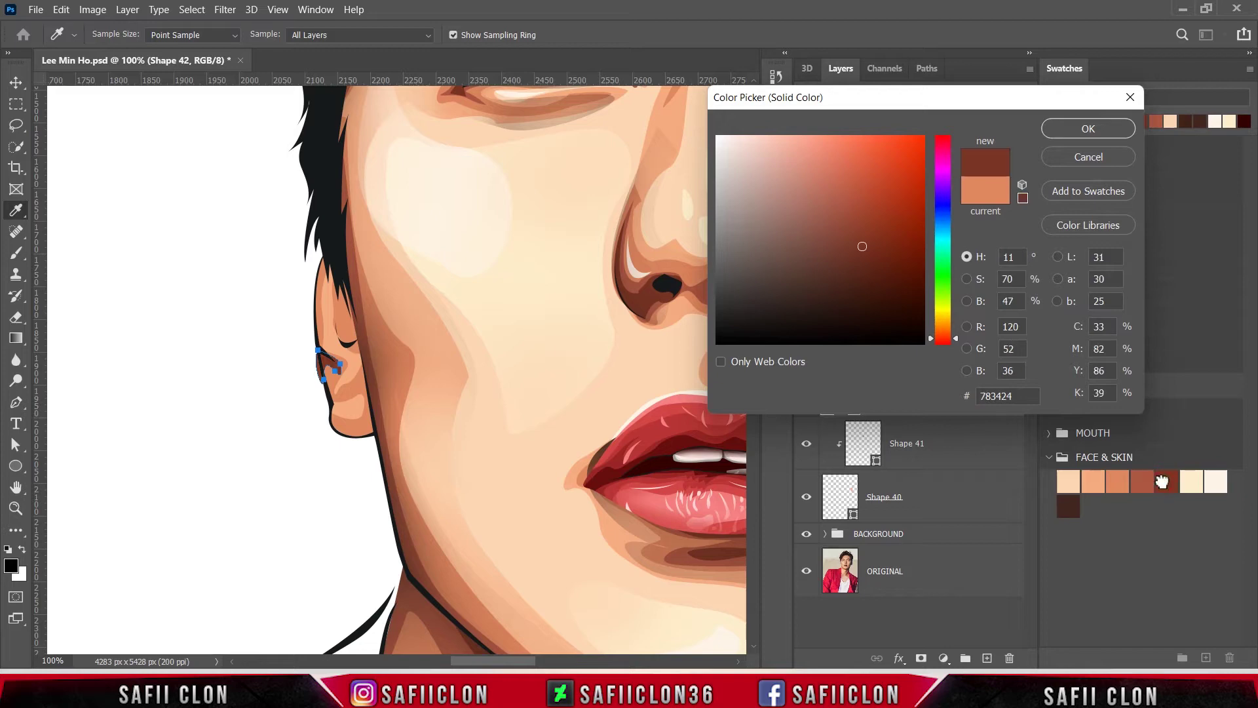
click(1143, 480)
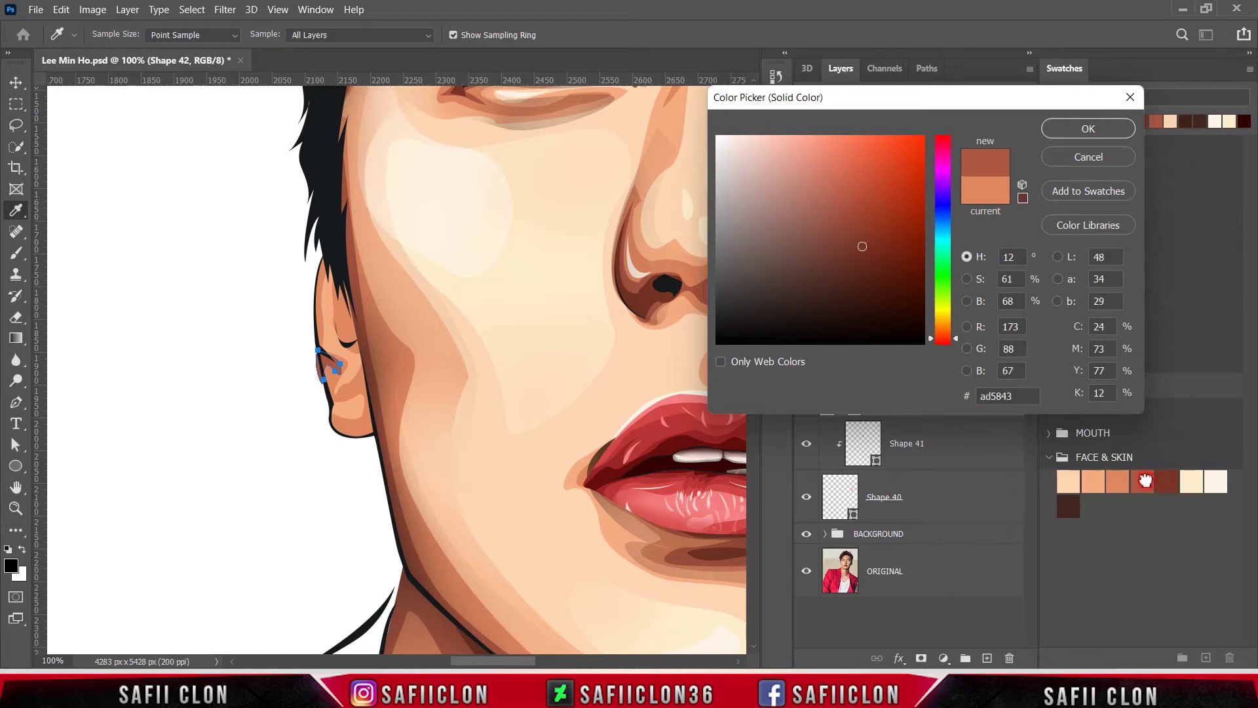
click(1082, 130)
Clip Shape 42 onto the ear shading and set path operations to Combine Shapes.
right_click(917, 400)
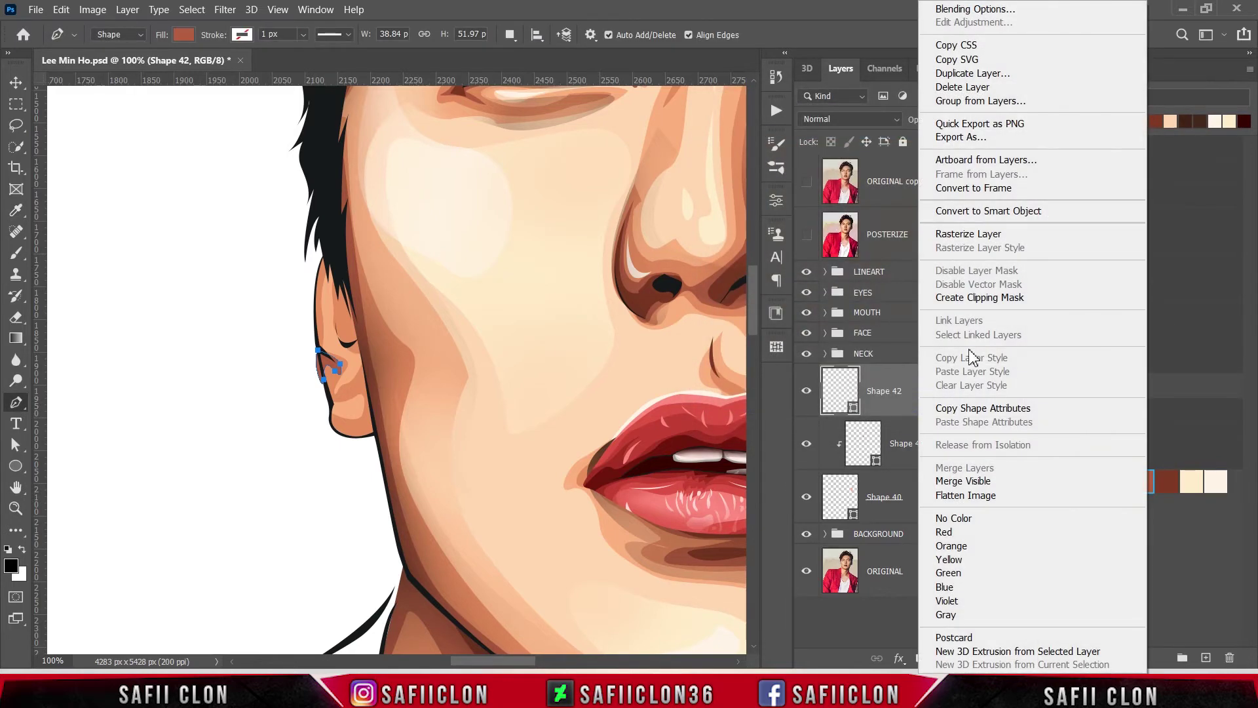
click(979, 296)
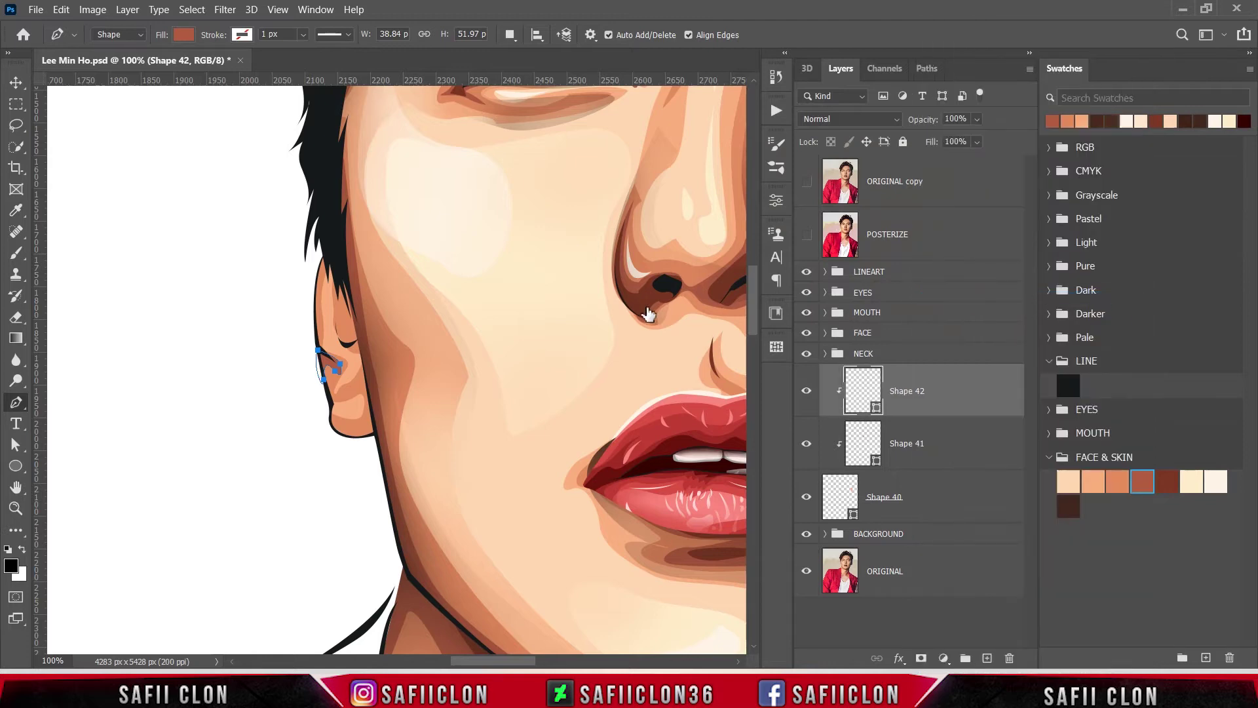
click(510, 34)
click(583, 67)
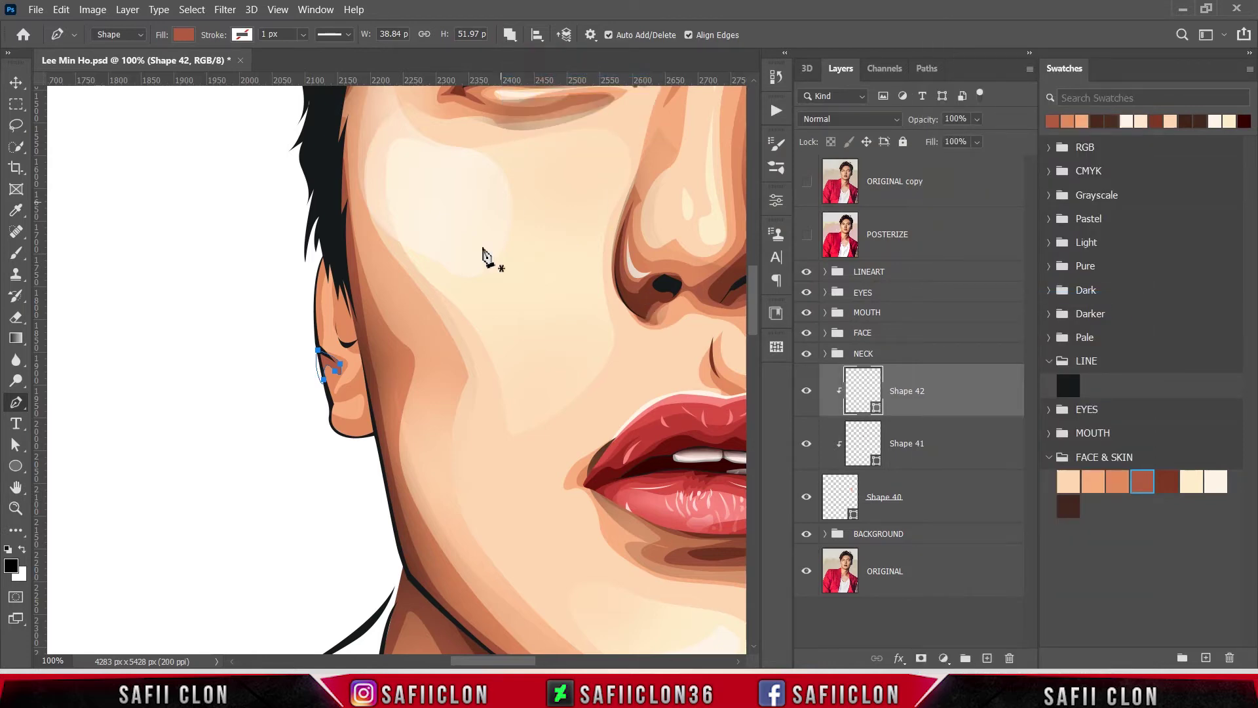
Trace a shadow piece along the earlobe toward the jaw.
click(806, 237)
click(806, 235)
click(322, 418)
click(352, 434)
click(373, 420)
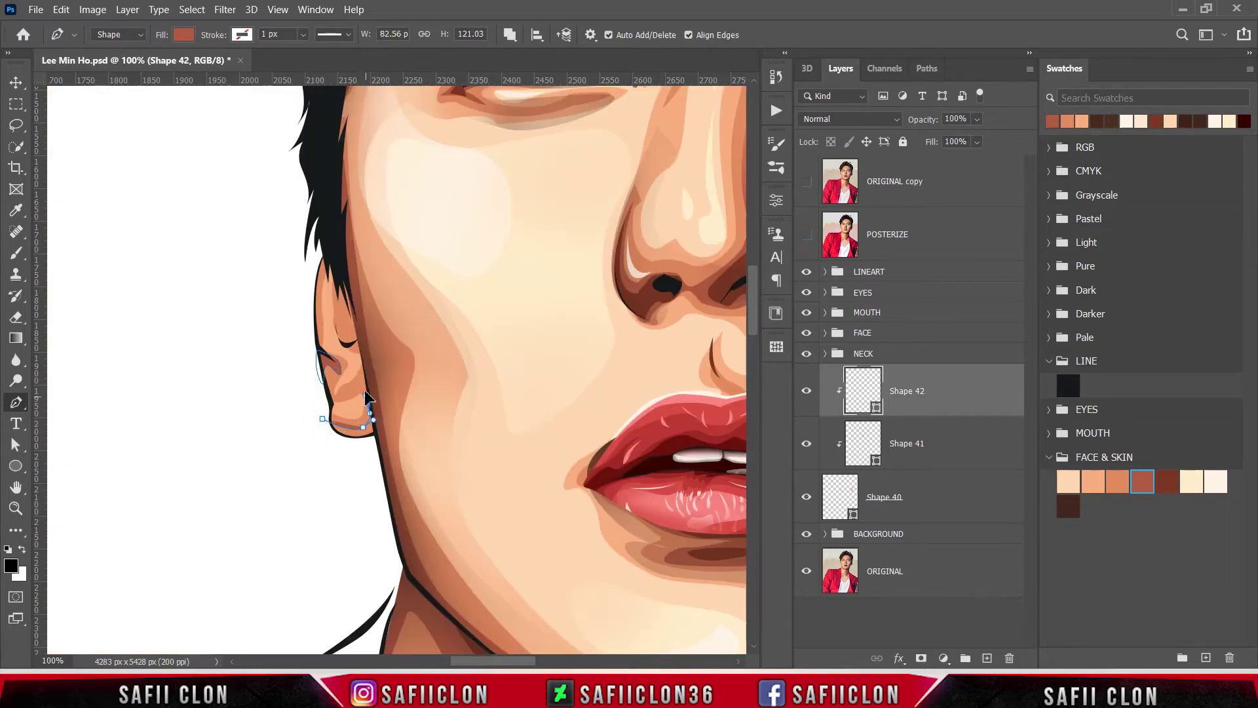
click(357, 391)
click(806, 234)
click(347, 390)
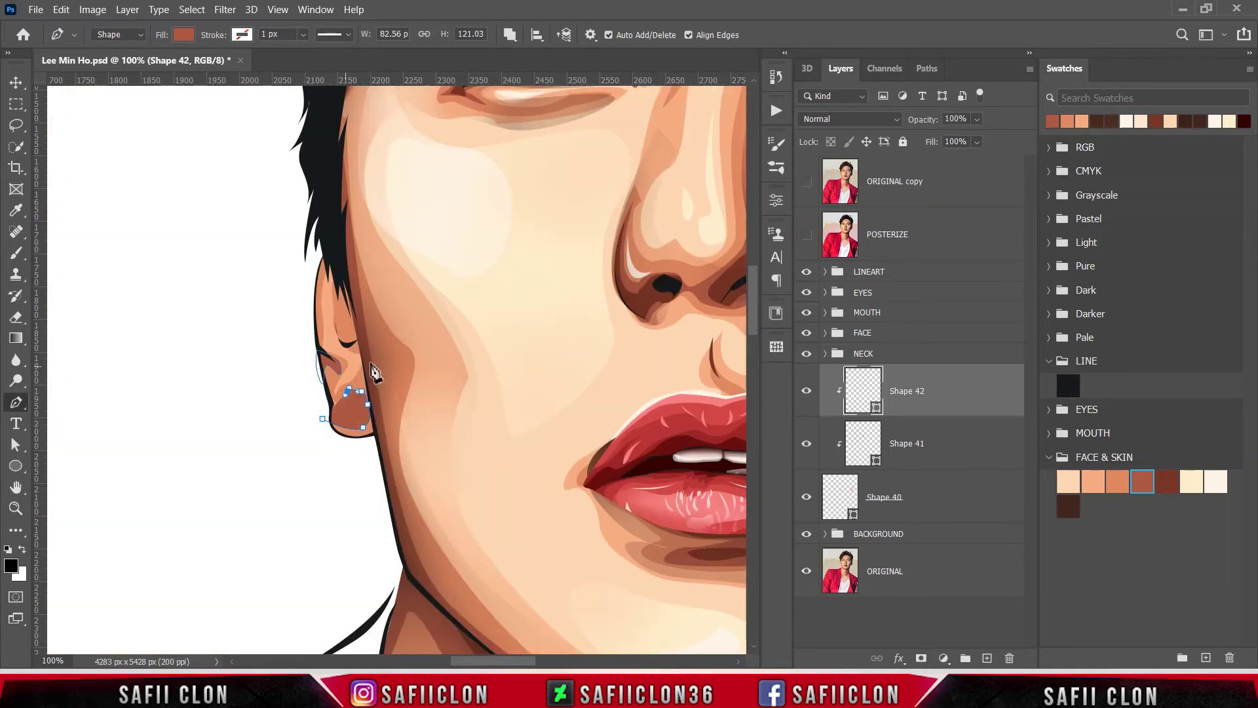
click(366, 359)
click(404, 434)
click(386, 450)
click(361, 454)
click(324, 439)
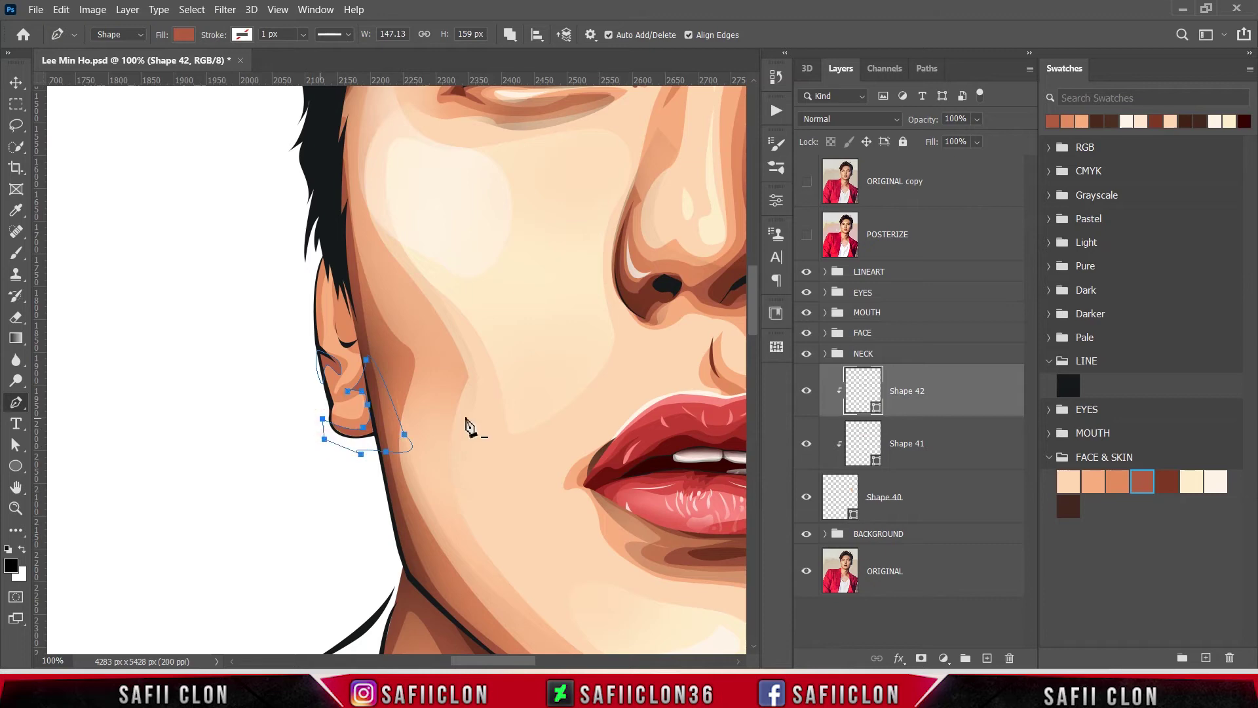
Trace a second shadow piece down the ear's inner rim.
click(807, 234)
click(344, 272)
drag(338, 298, 344, 303)
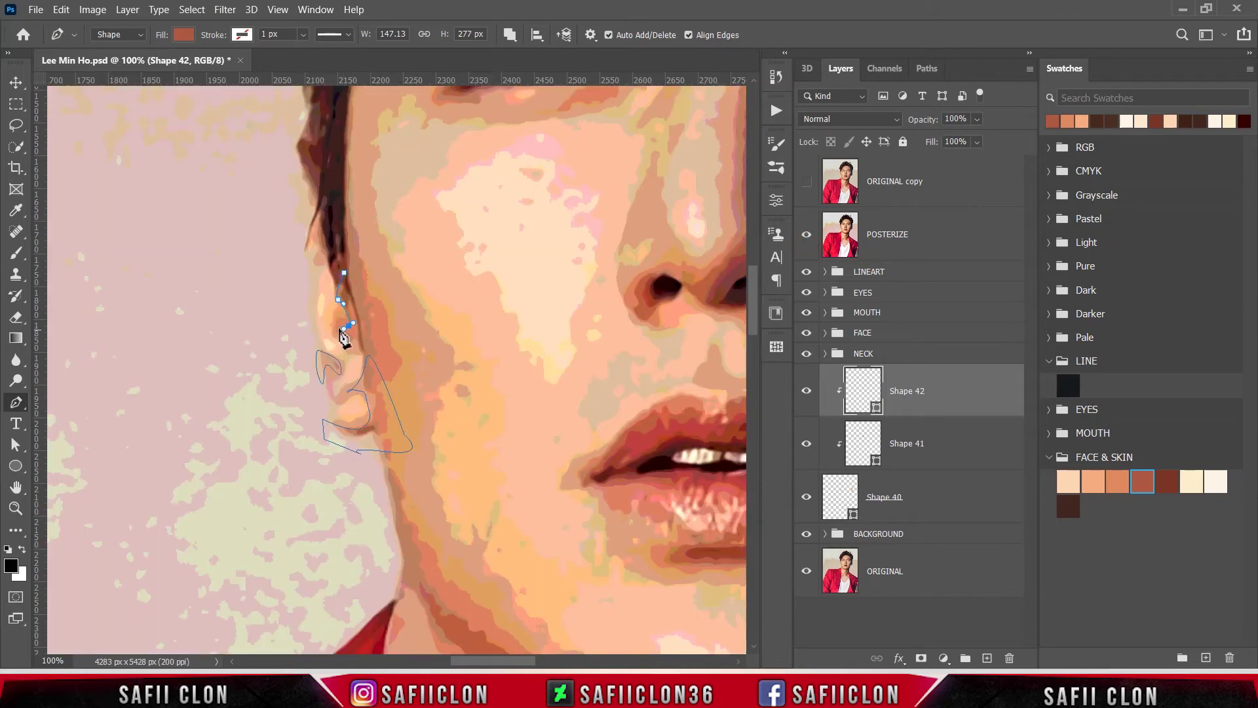
click(343, 338)
drag(360, 348, 363, 367)
click(807, 234)
click(378, 338)
click(365, 269)
click(344, 273)
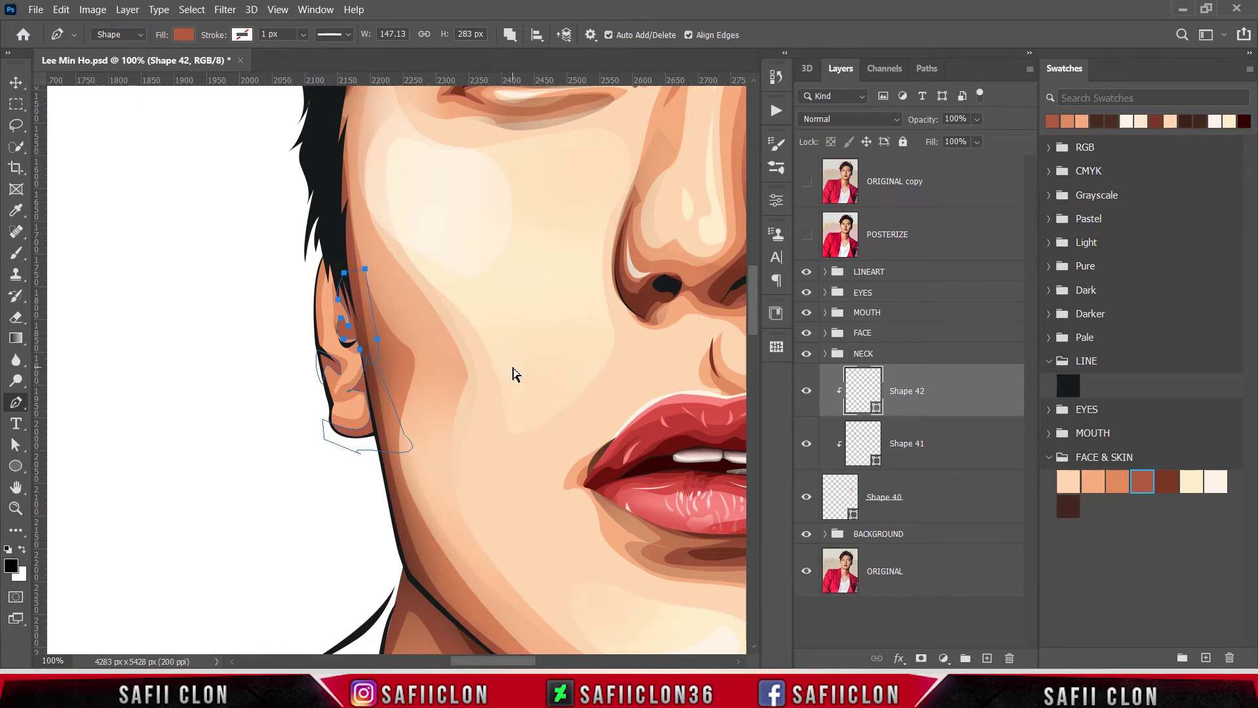
Set path operations back to New Layer and place the first anchor of Shape 43.
click(509, 34)
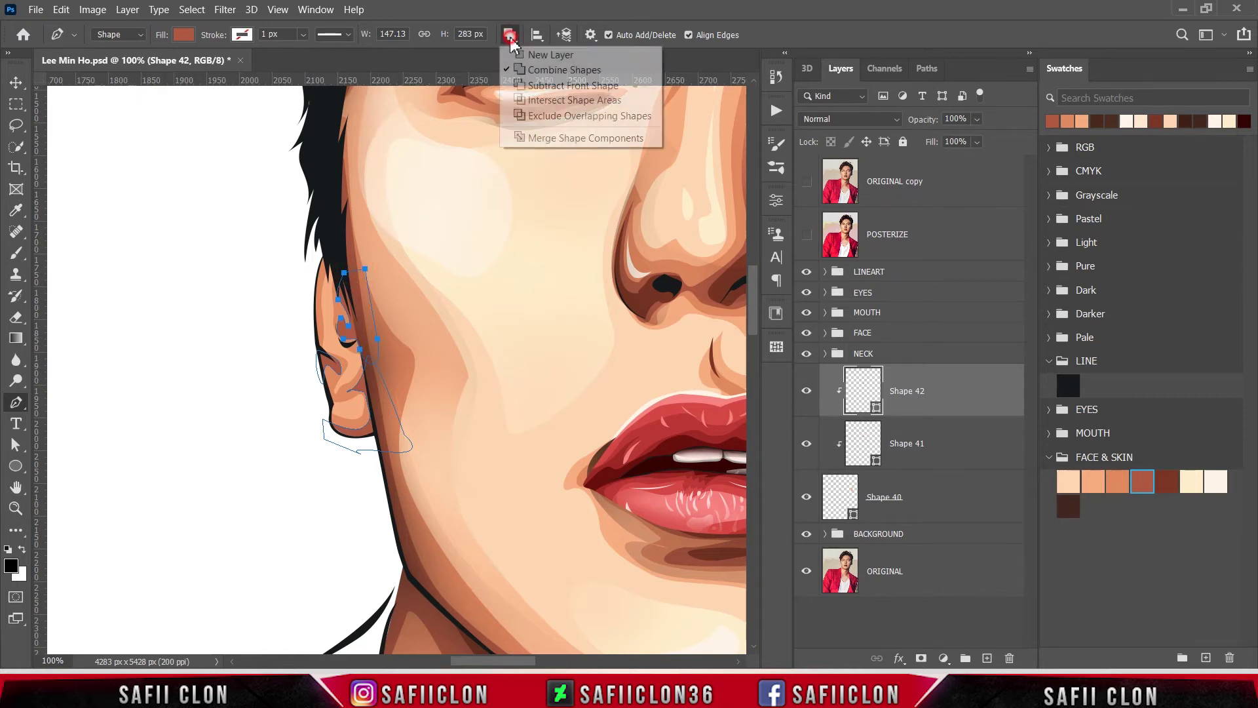
click(535, 57)
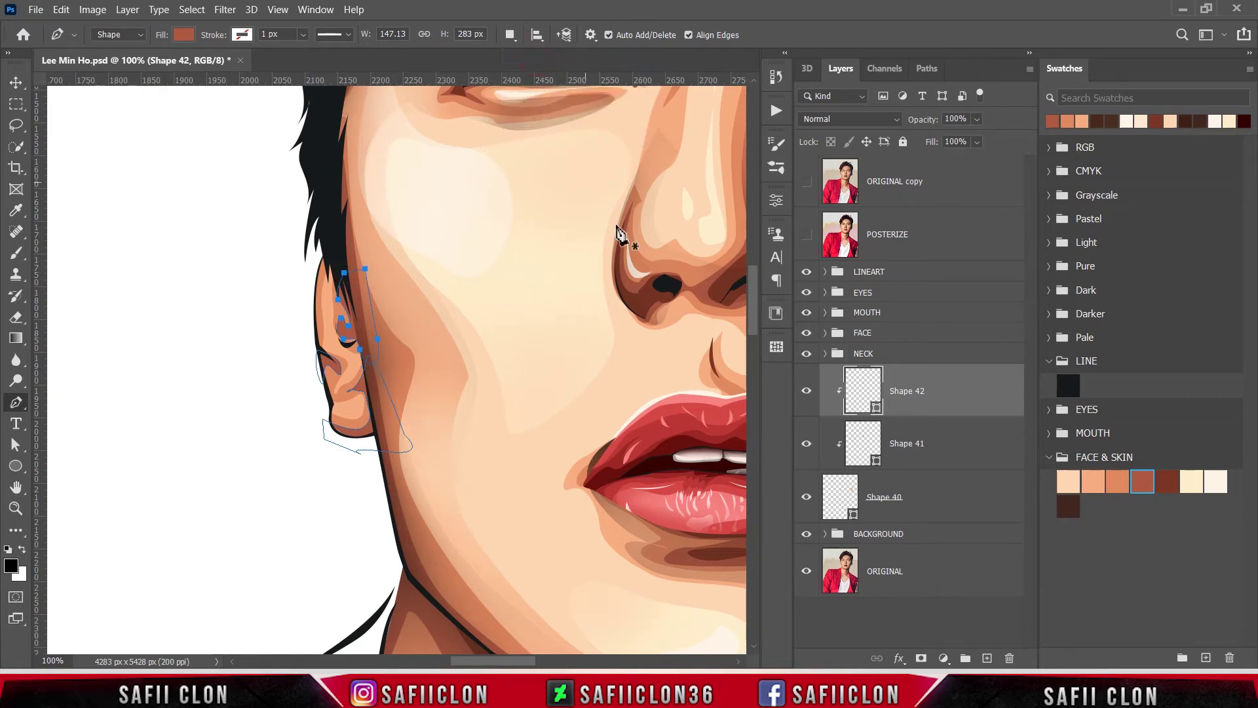
click(806, 234)
click(807, 234)
click(321, 293)
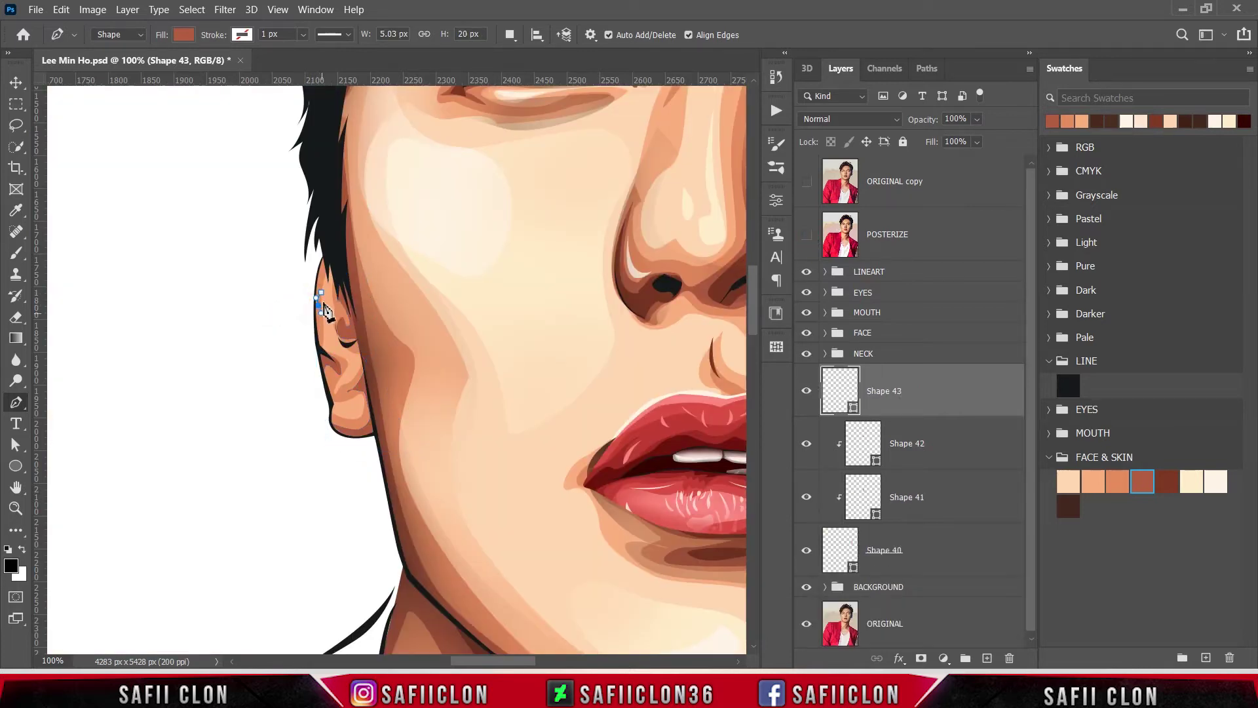
Close the small ear-top shape and fill it with cream #feeccc.
click(320, 292)
click(315, 269)
double_click(853, 409)
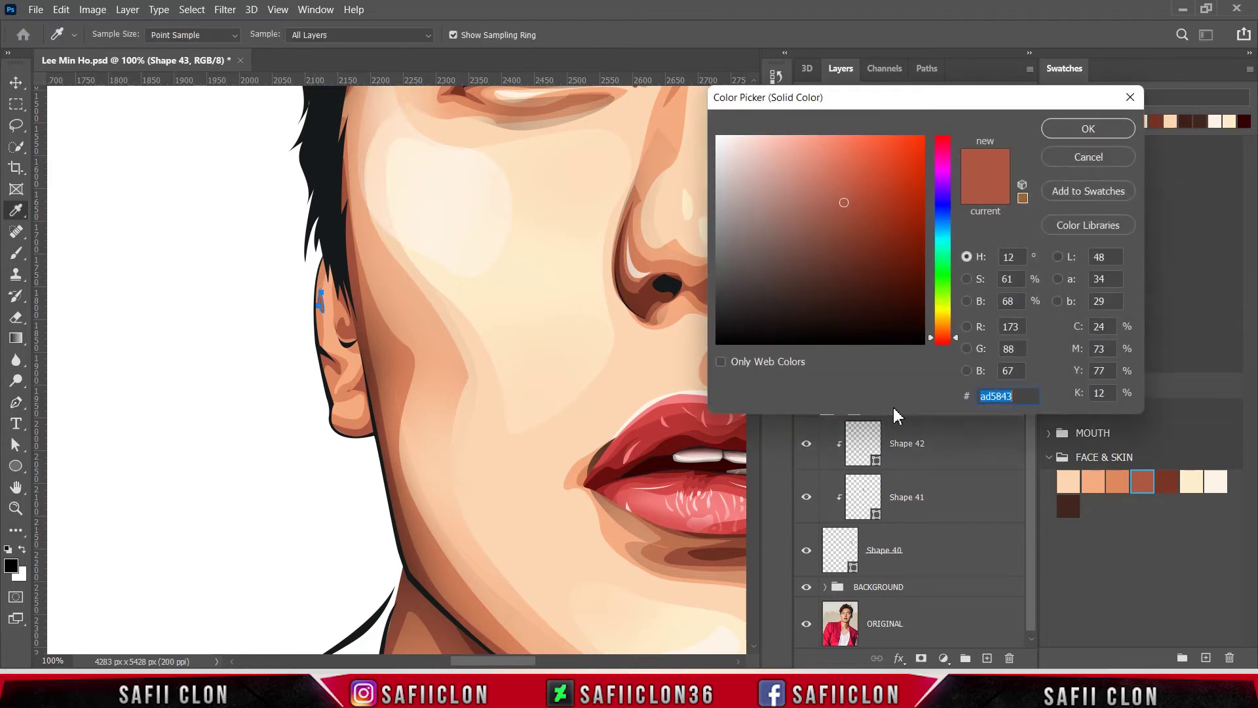
click(1193, 478)
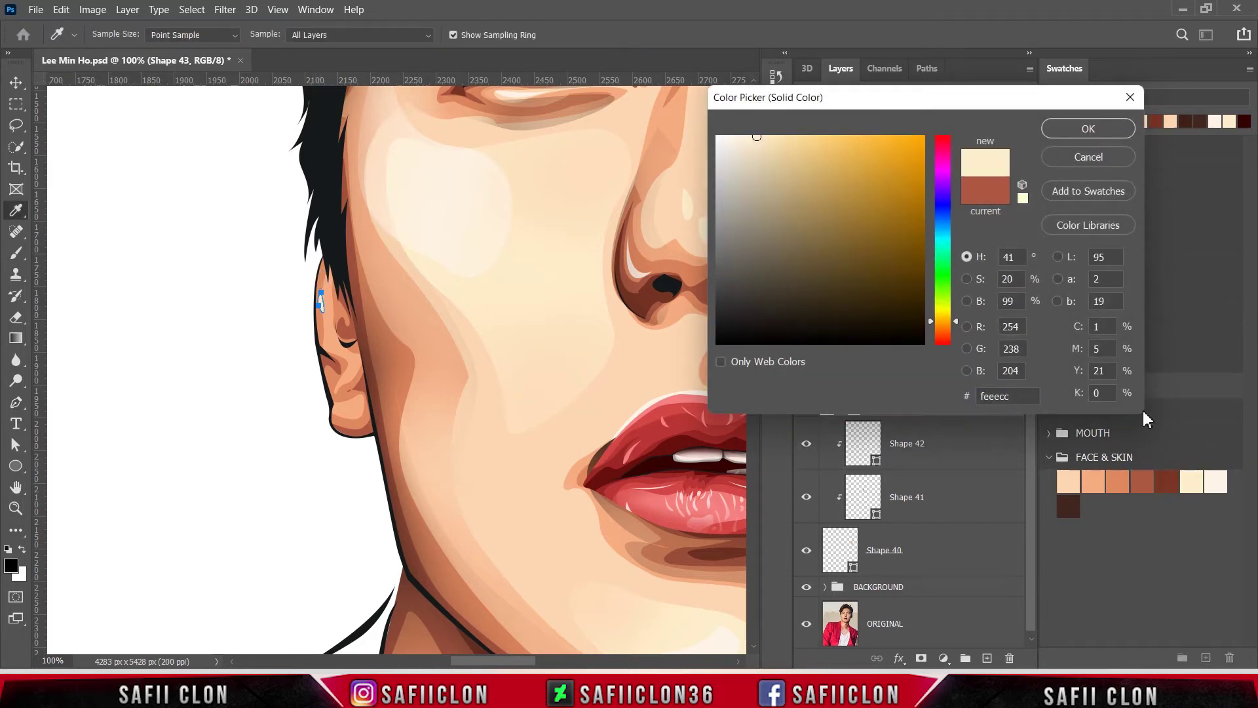
click(1072, 131)
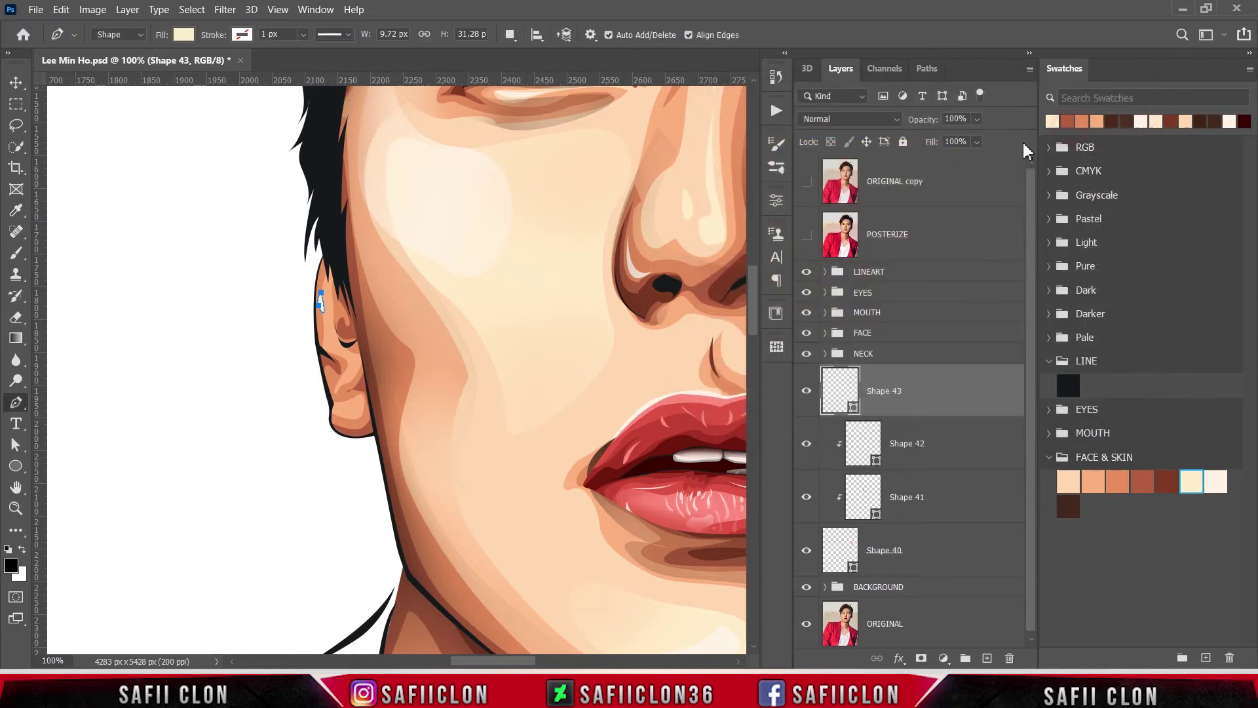
With Combine Shapes on, add cream highlights on the ear and earlobe.
click(510, 34)
click(537, 72)
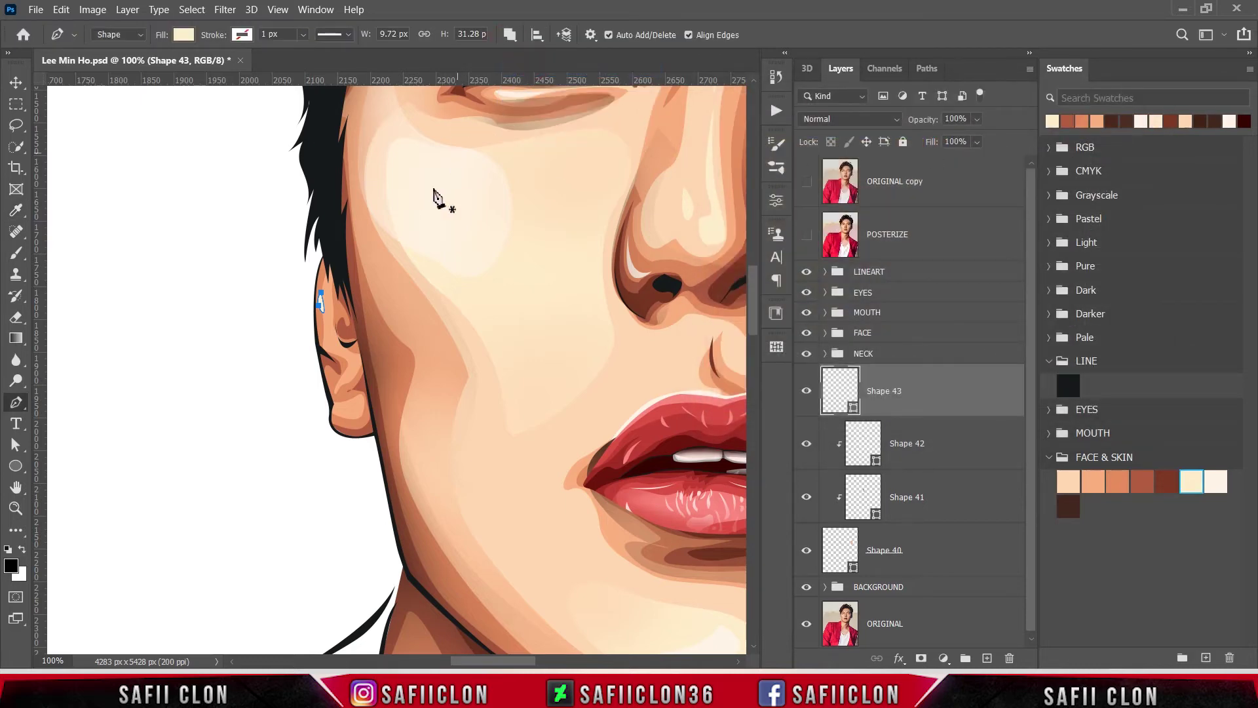
click(323, 335)
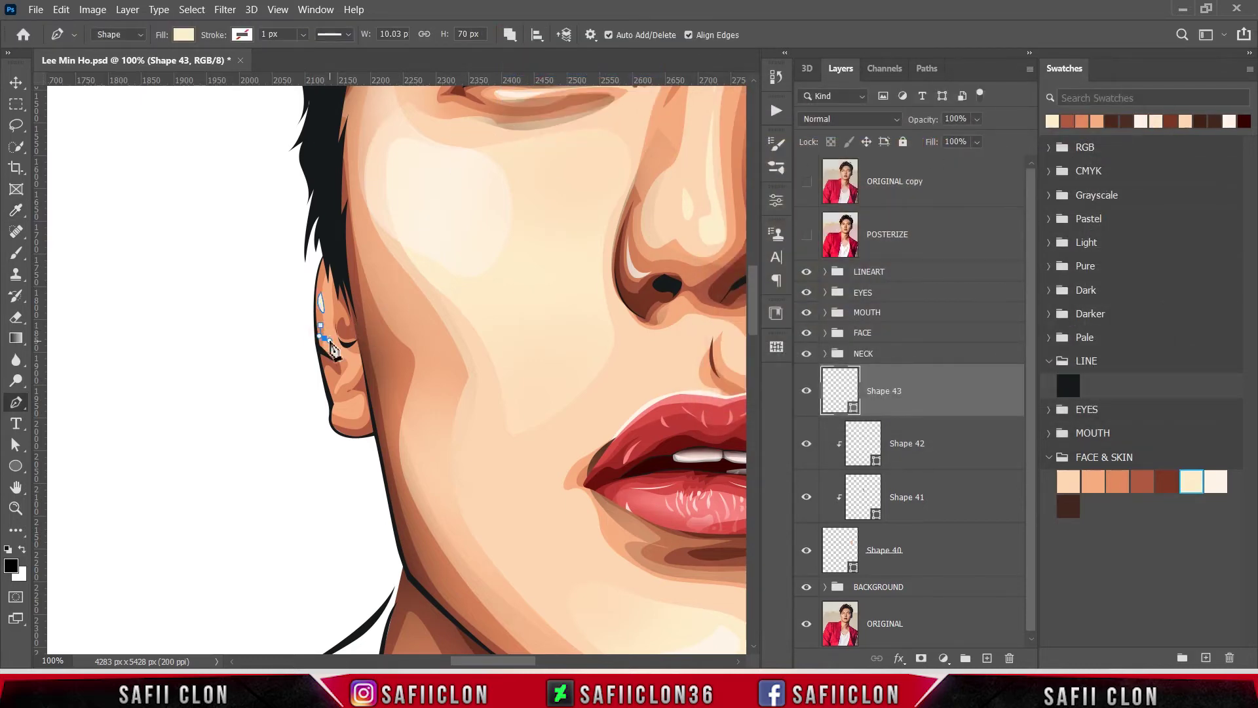
click(807, 236)
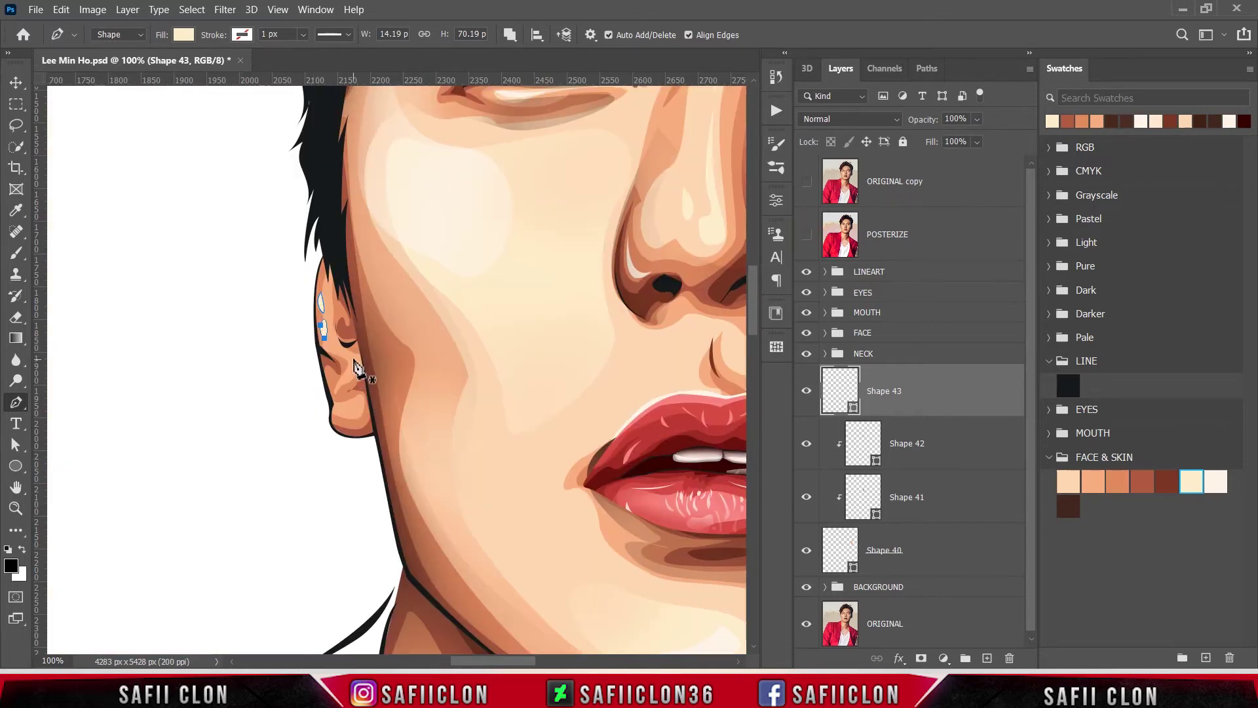
click(344, 381)
click(360, 358)
click(345, 381)
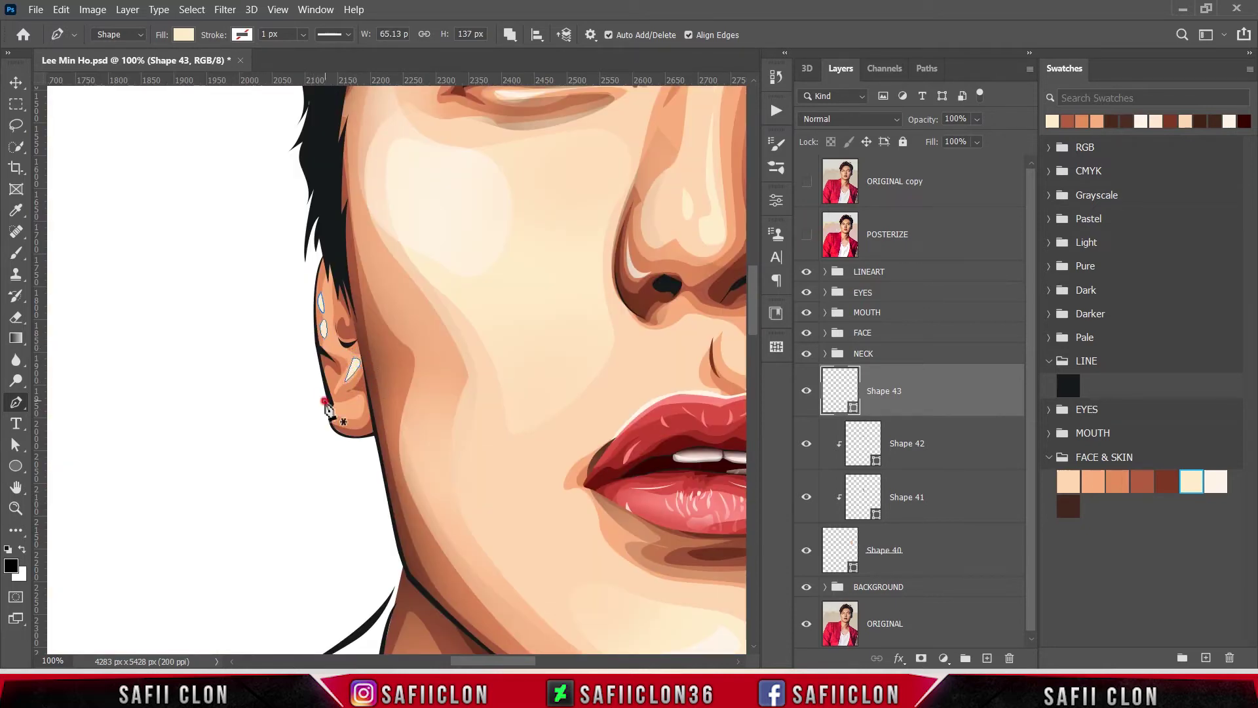
click(325, 400)
click(345, 412)
Clip Shape 43 onto the ear shading and set path operations back to New Layer.
right_click(944, 396)
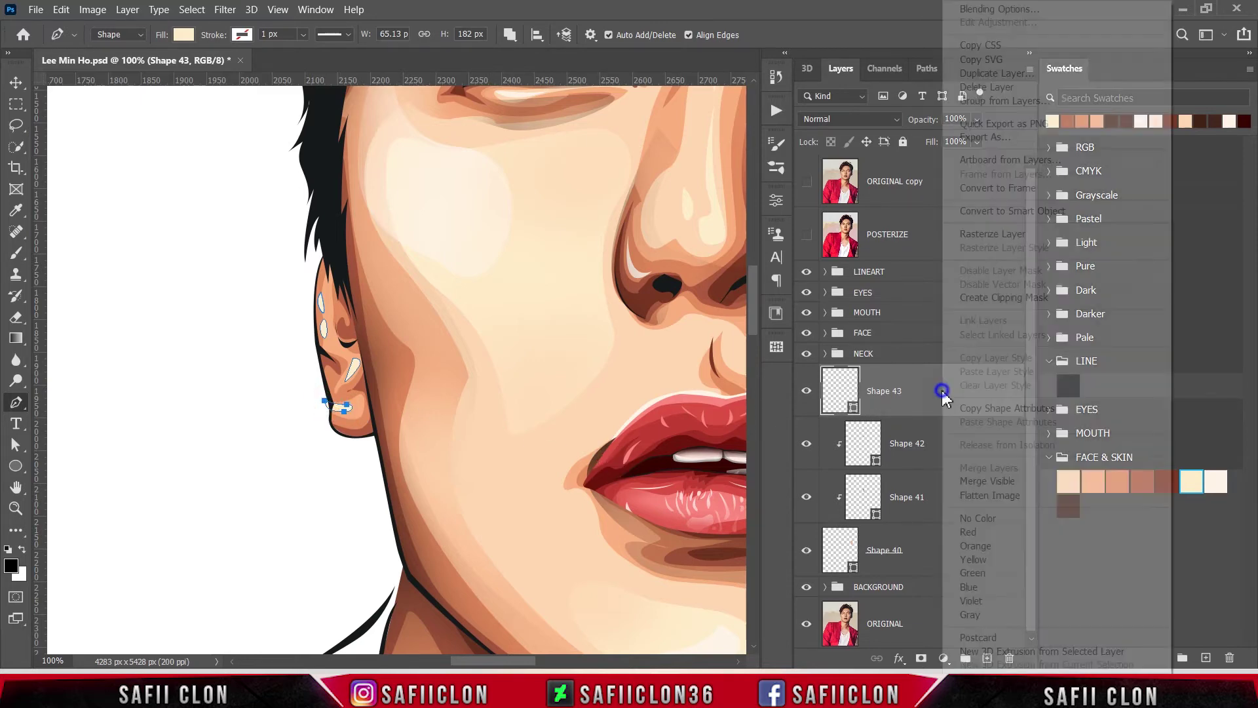
click(1000, 298)
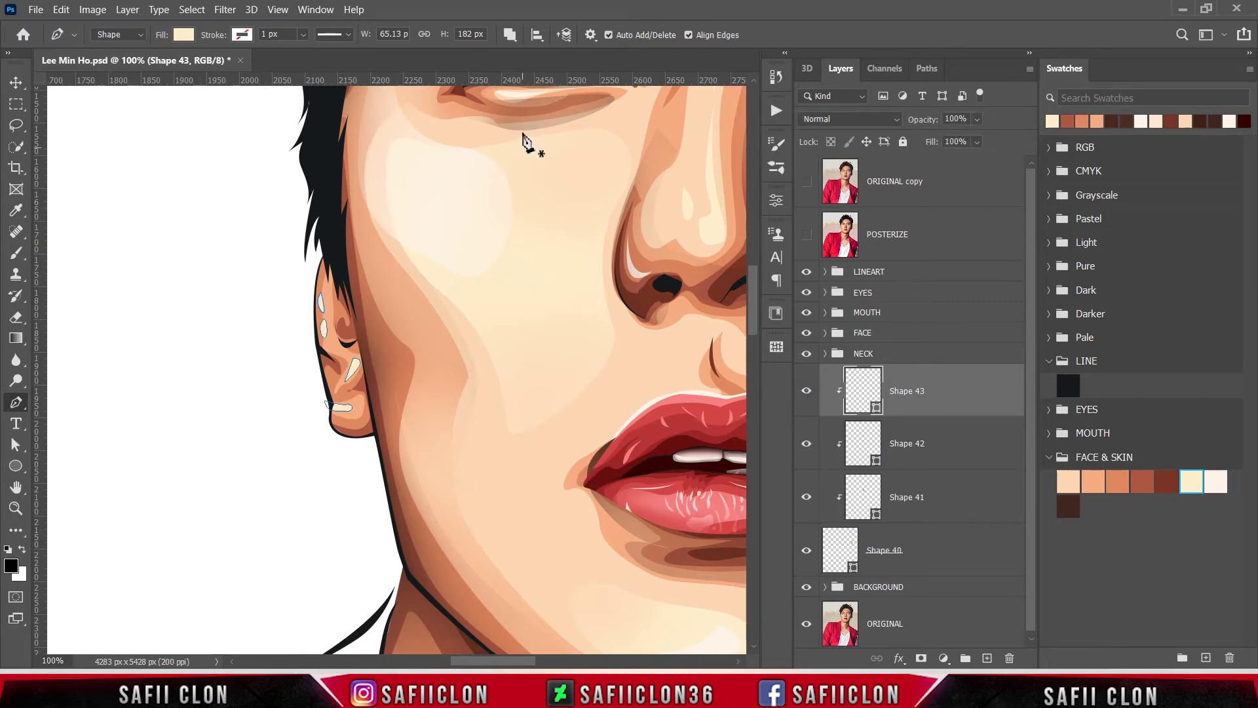
click(511, 36)
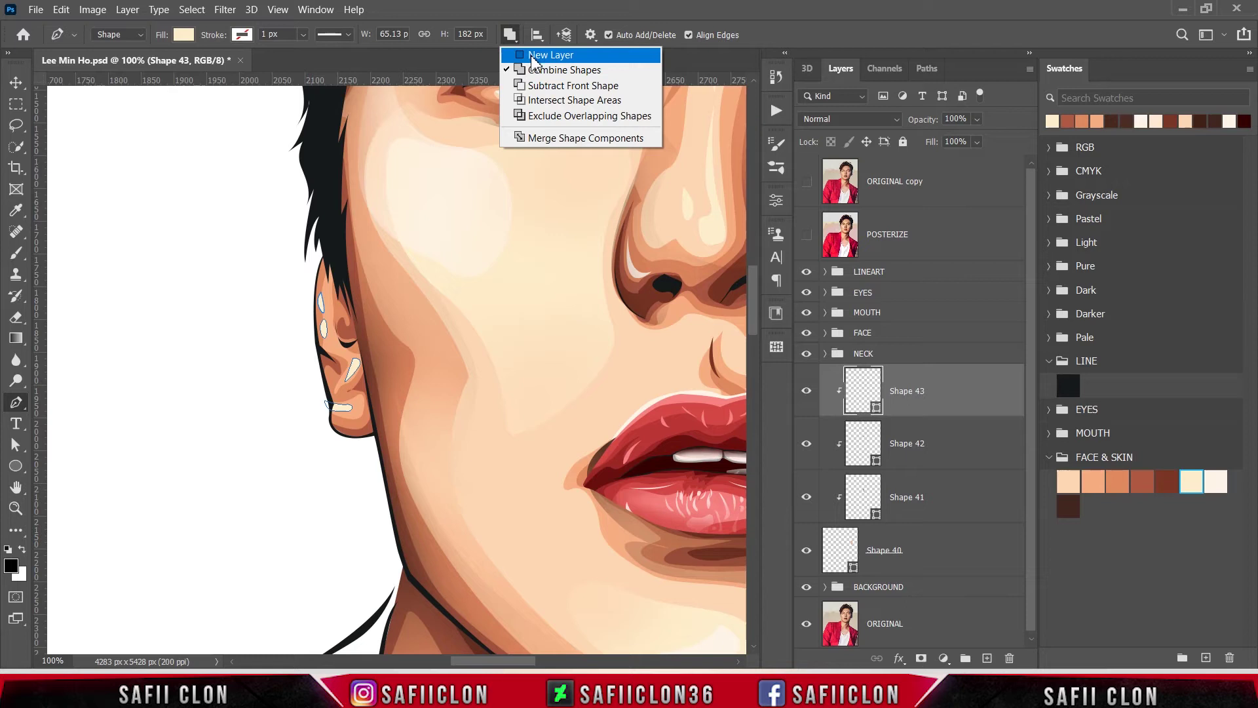
click(534, 56)
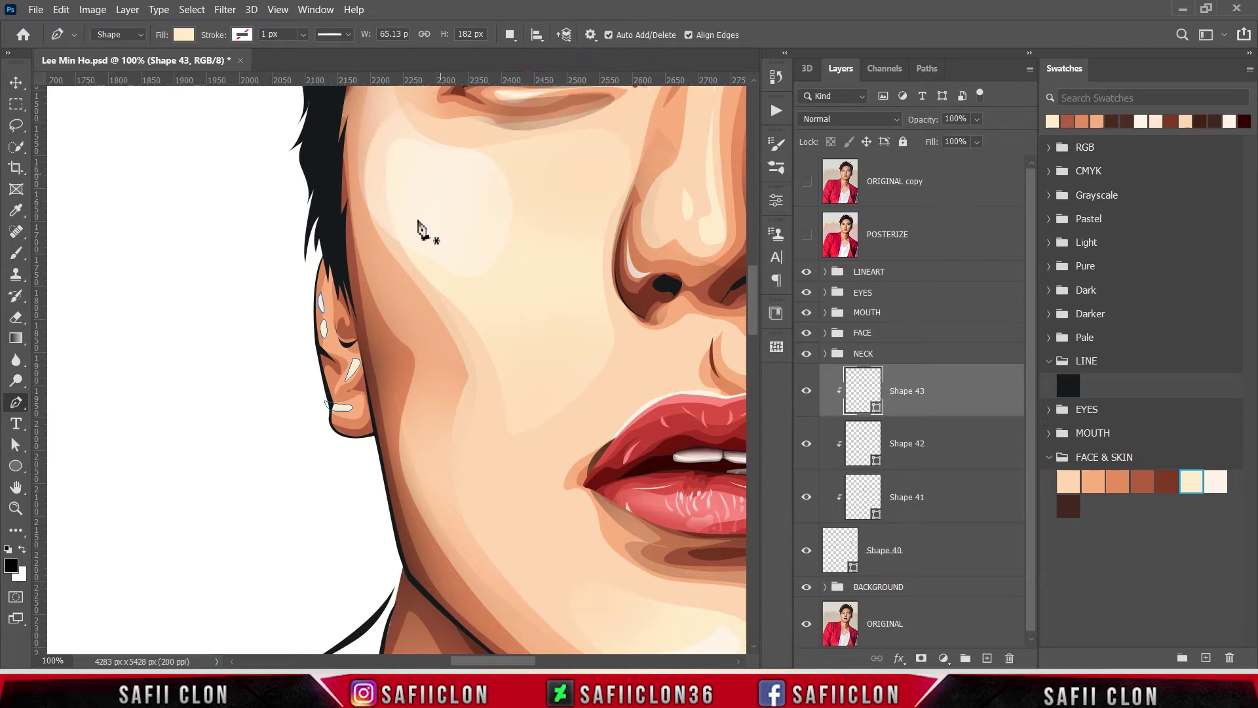
Trace a closed shape over the top of the ear near the hairline.
click(338, 235)
drag(313, 340, 315, 404)
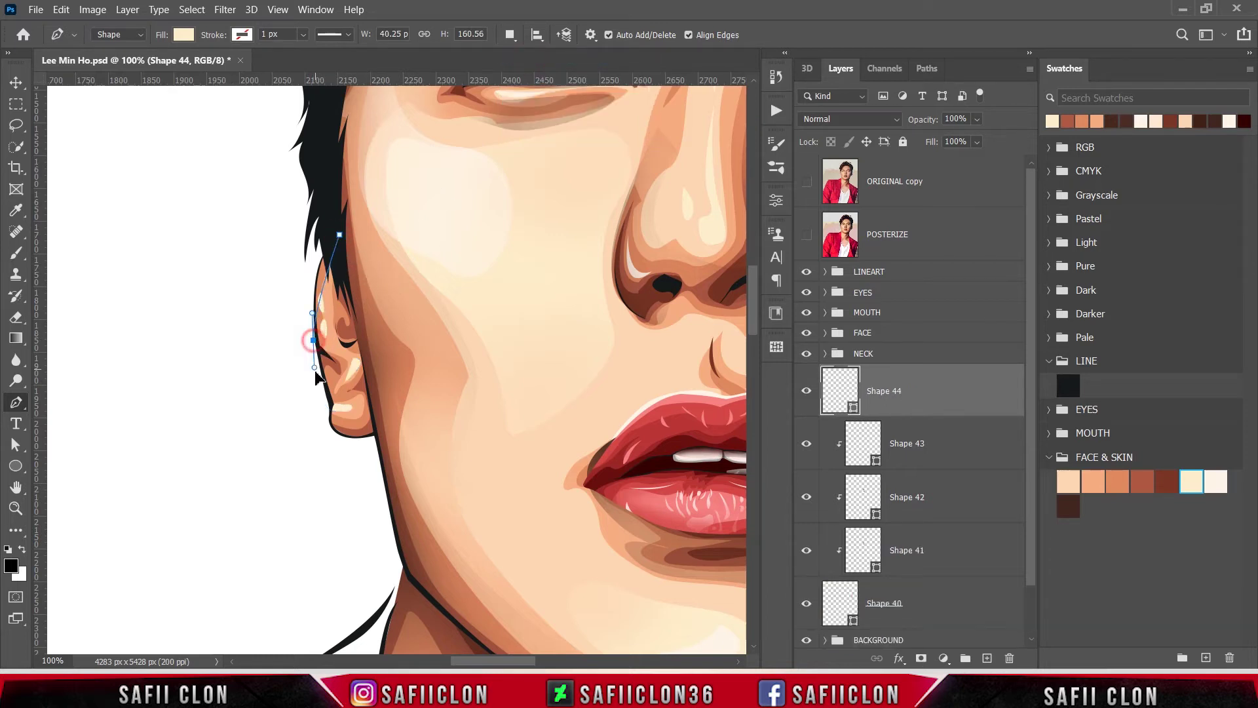
drag(273, 297, 282, 263)
click(297, 235)
click(319, 216)
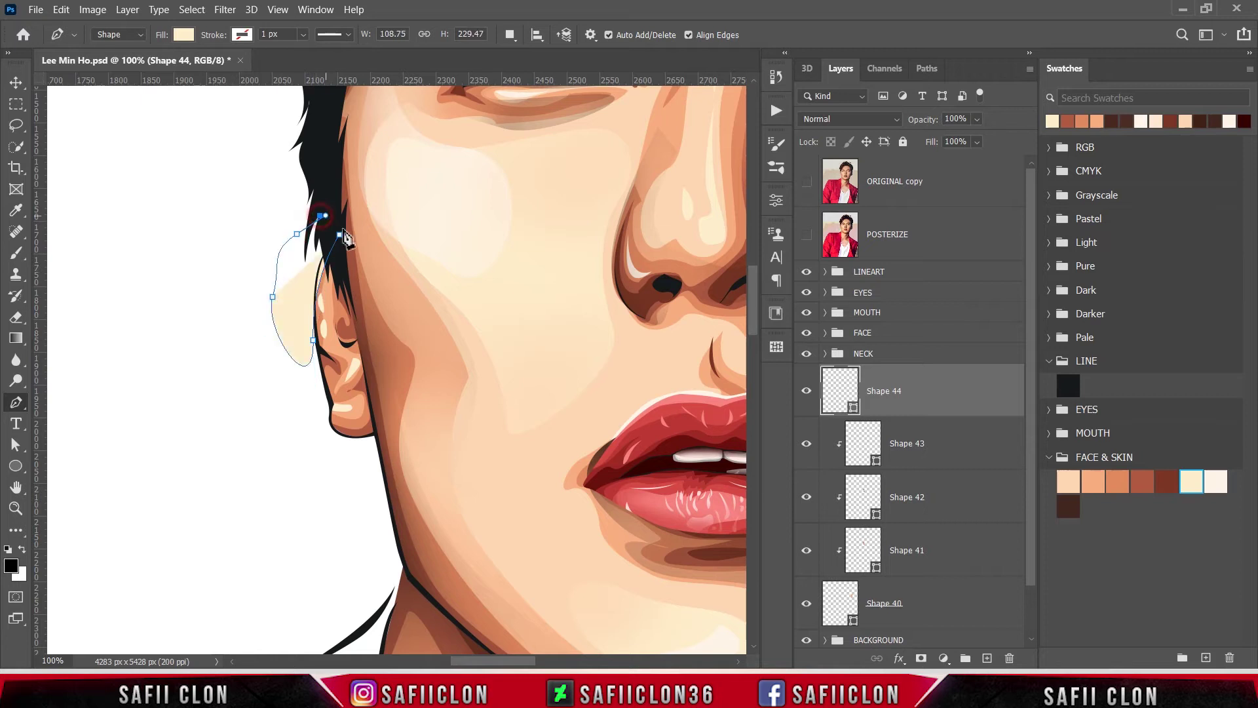
click(338, 235)
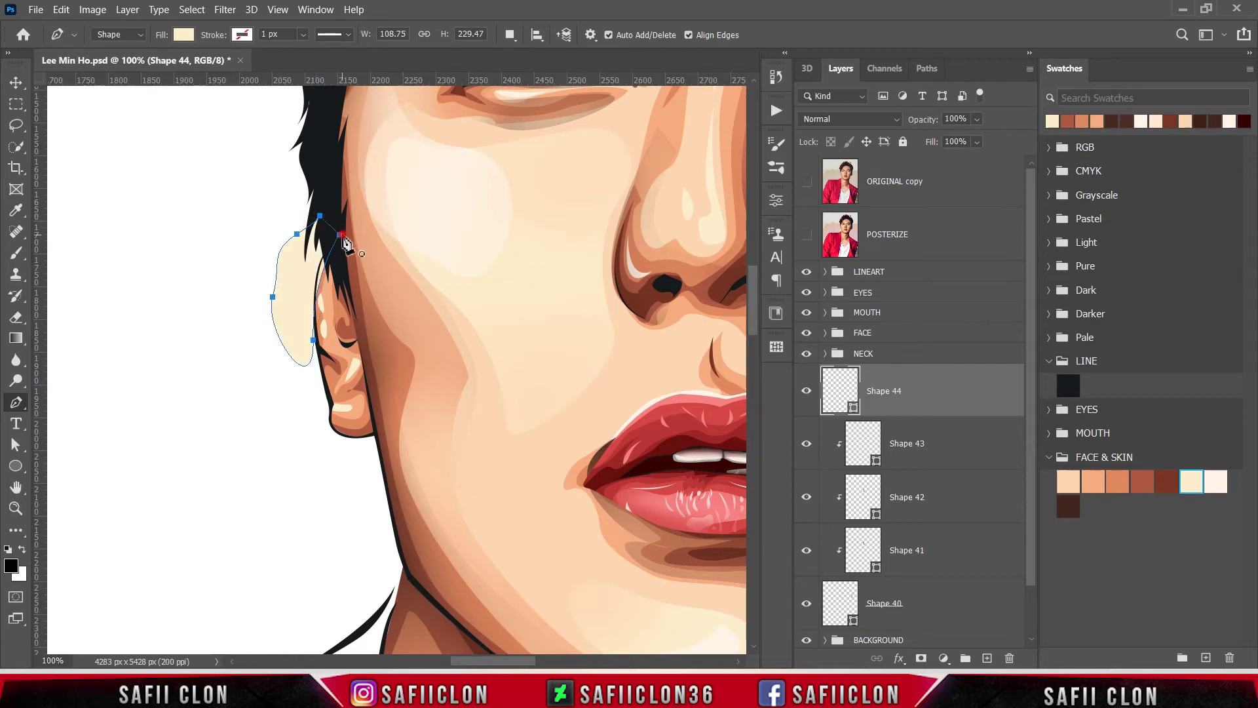
Fill Shape 44 with the lighter cream swatch and clip it into the ear layers.
double_click(856, 411)
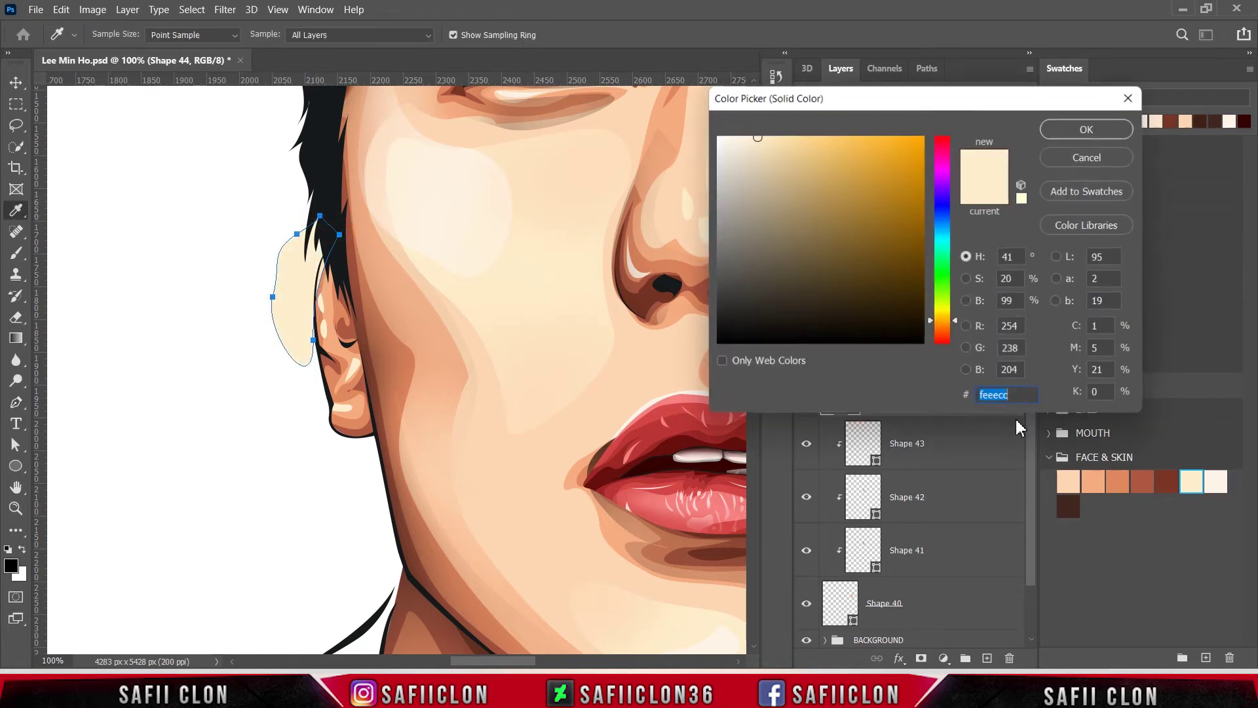
click(1216, 483)
click(1088, 130)
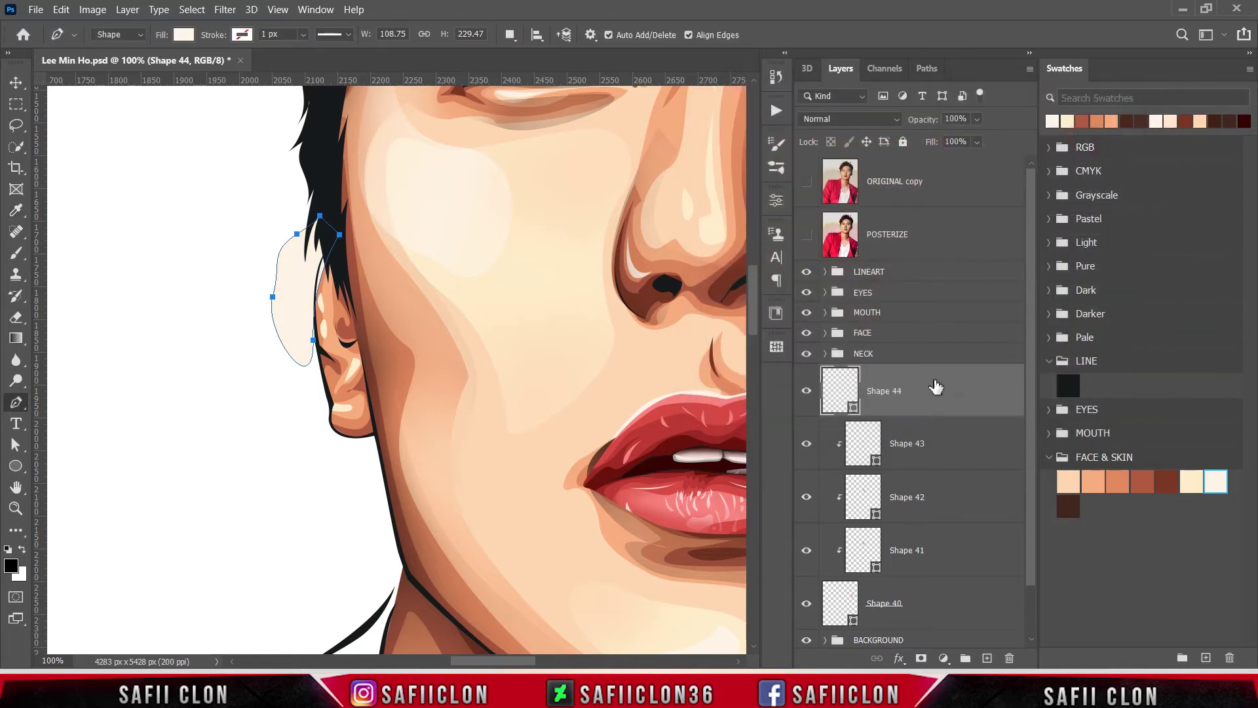
right_click(934, 392)
click(1002, 299)
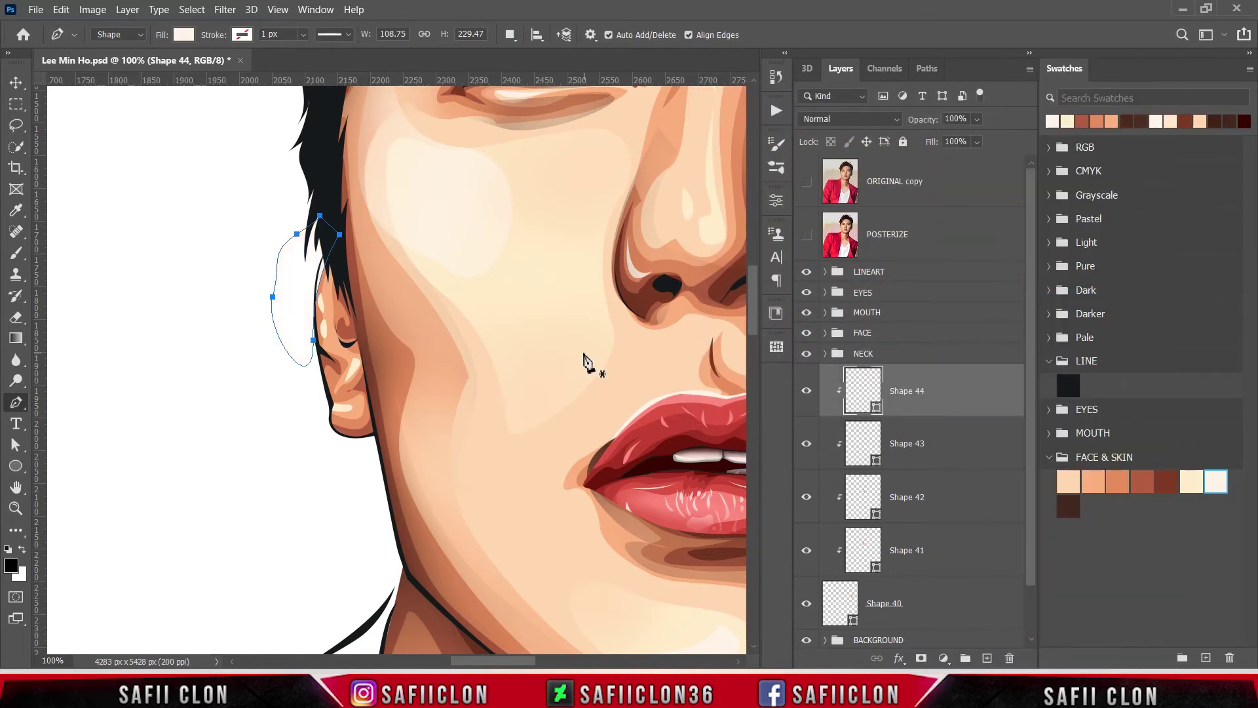
alt+scroll(587, 359, down, 3)
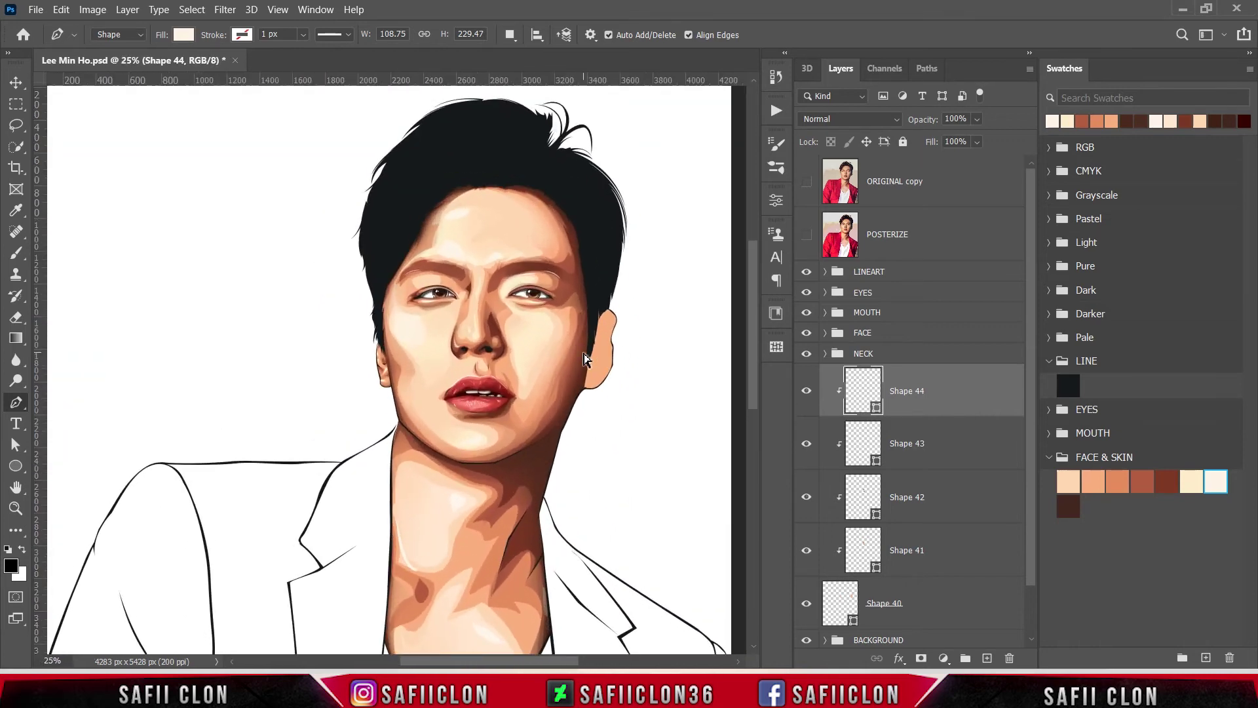
alt+scroll(586, 359, up, 1)
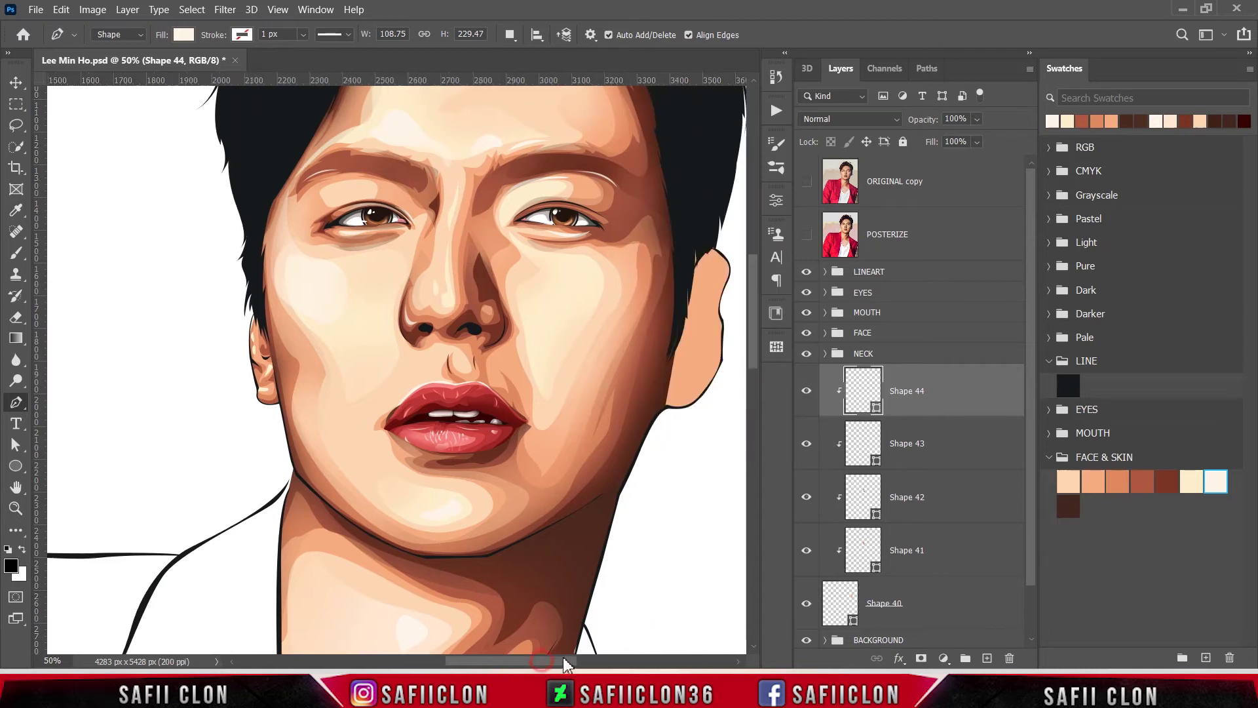
drag(549, 661, 585, 660)
click(511, 36)
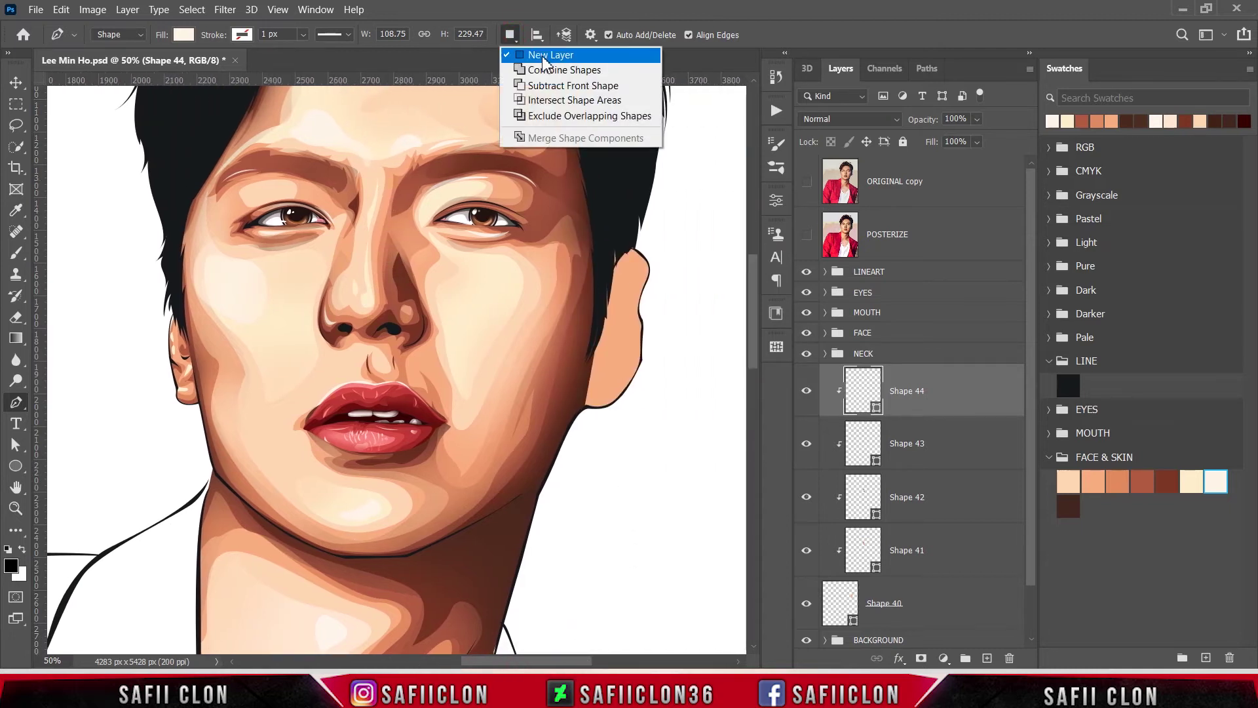
click(547, 57)
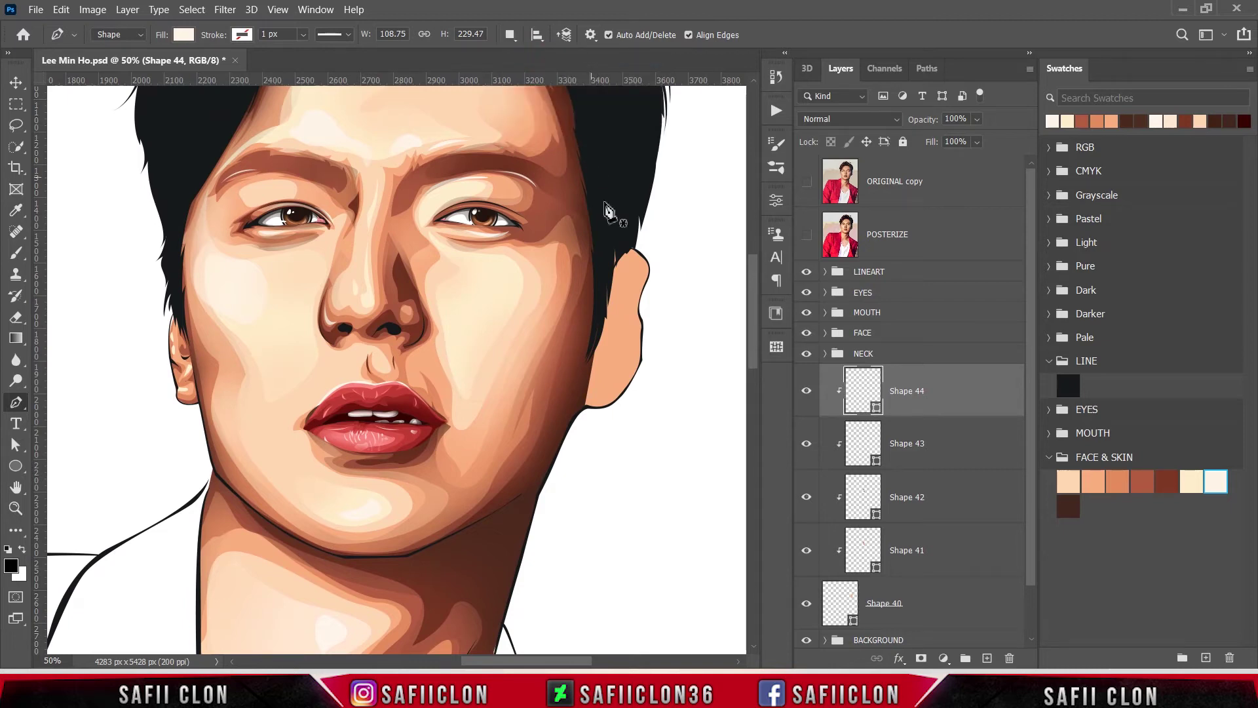
click(807, 234)
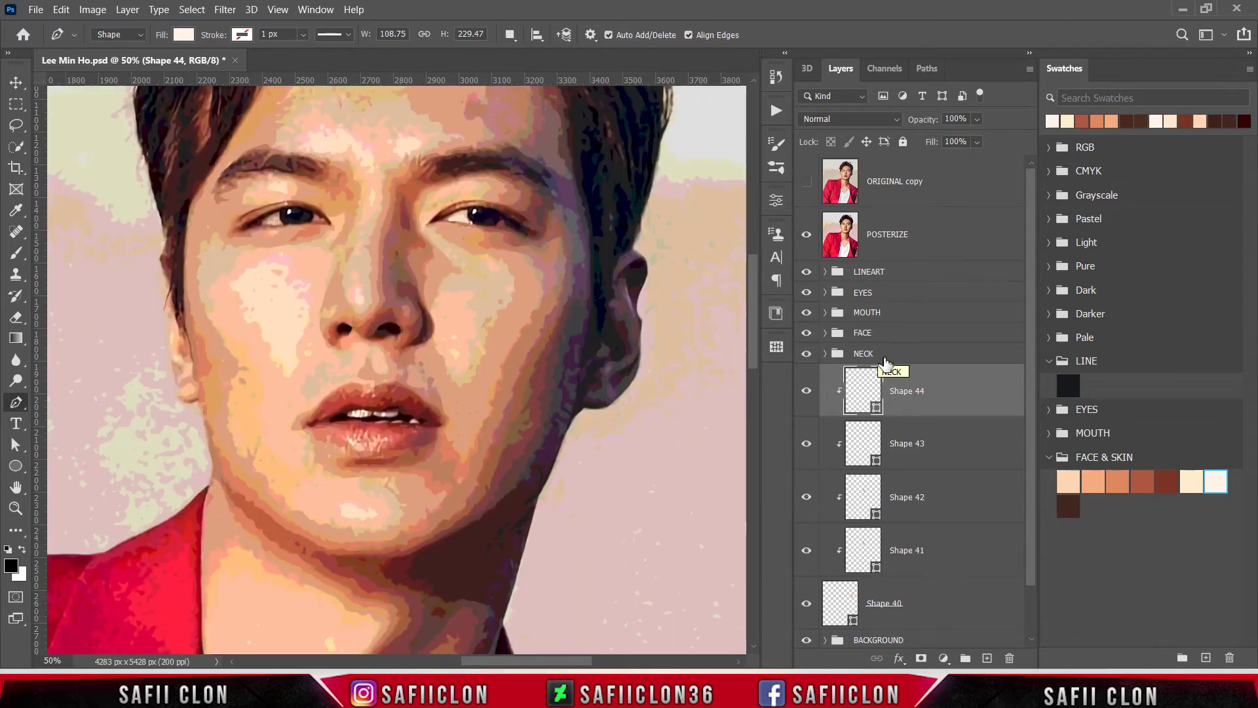
click(926, 598)
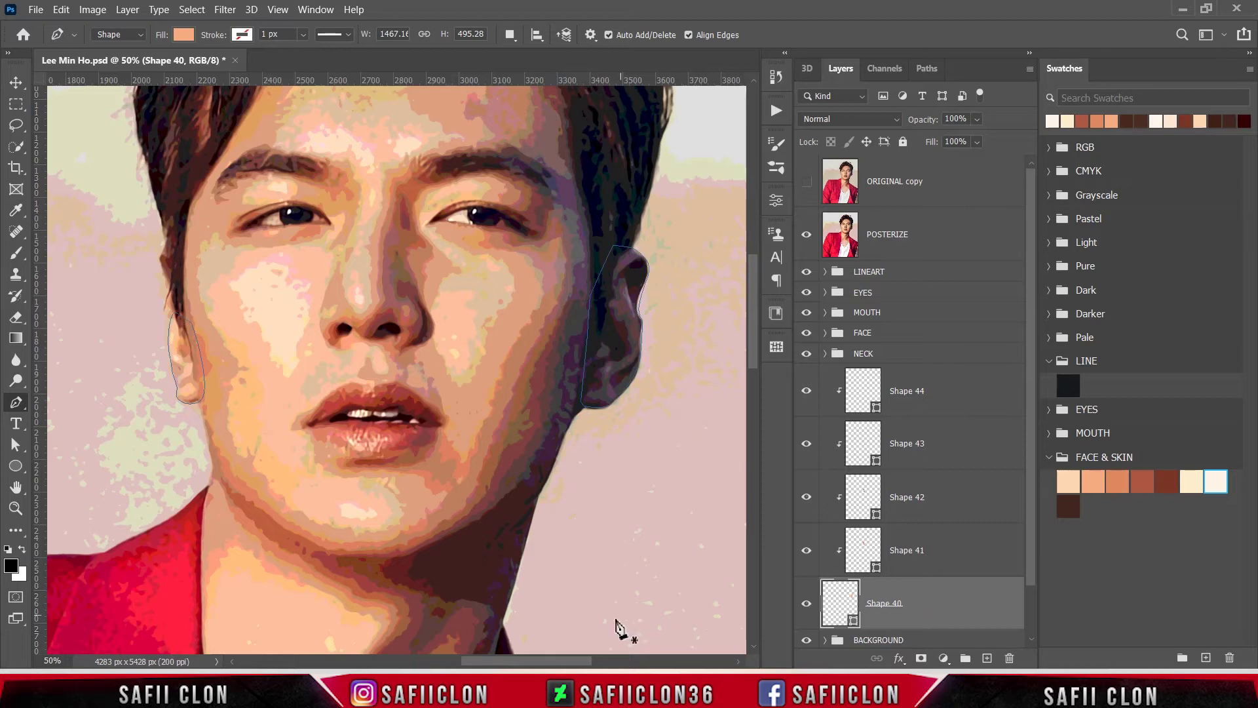
scroll(613, 645, up, 1)
scroll(597, 547, right, 3)
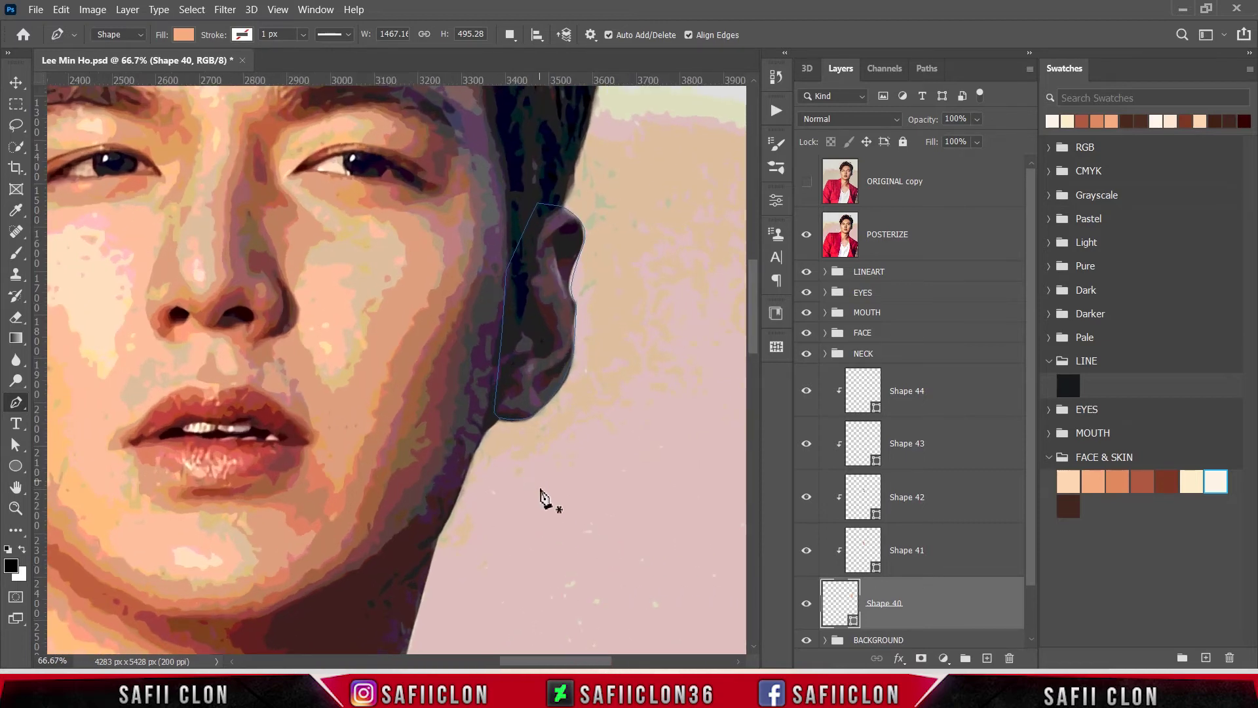
scroll(584, 523, right, 1)
scroll(586, 518, up, 1)
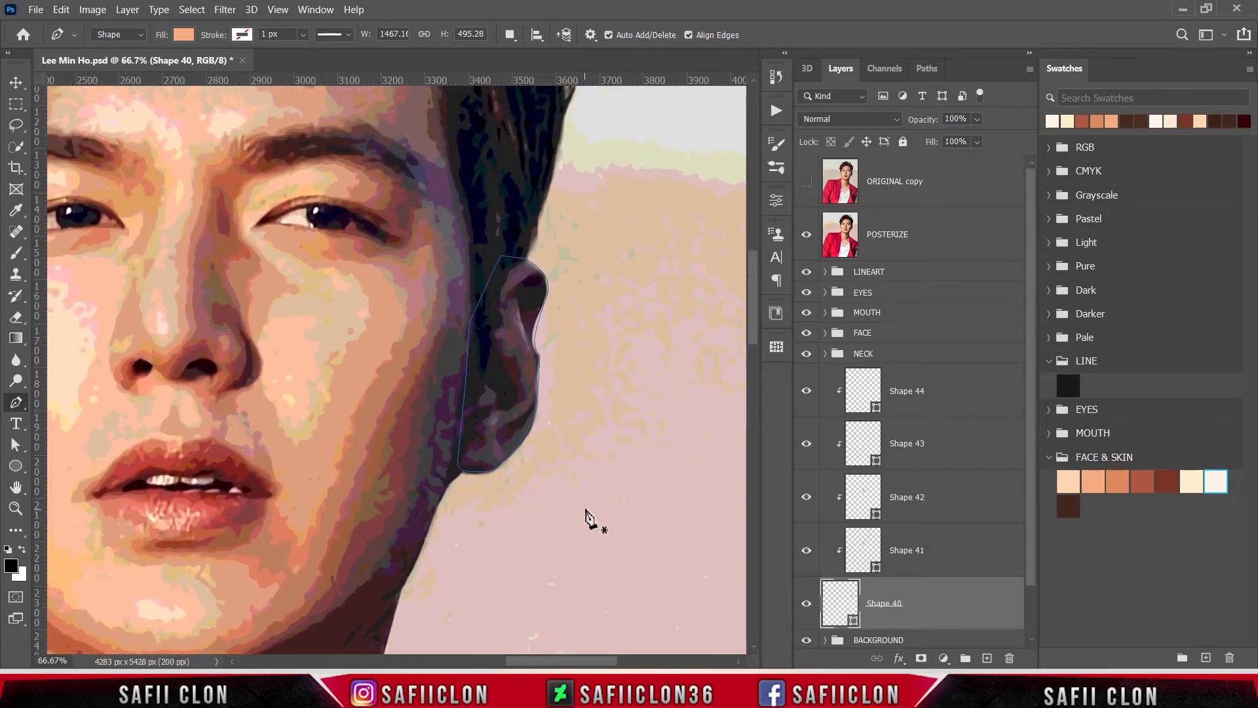
click(807, 235)
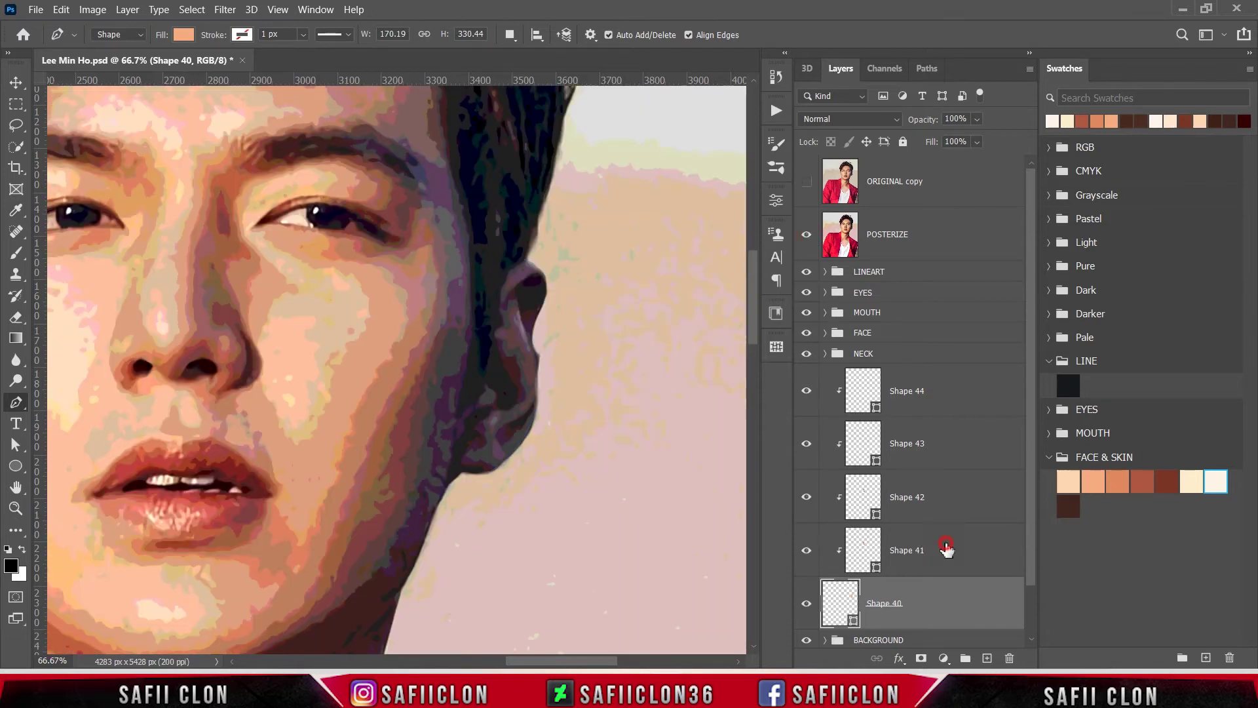
click(945, 550)
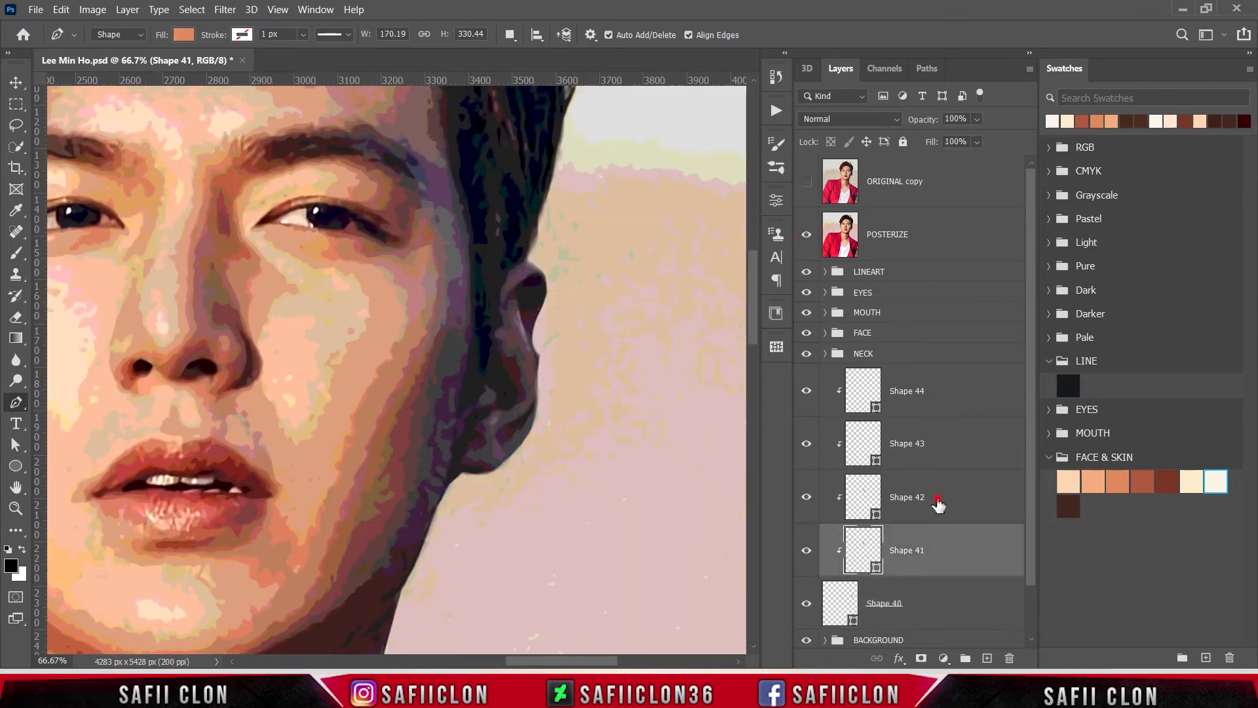
click(939, 503)
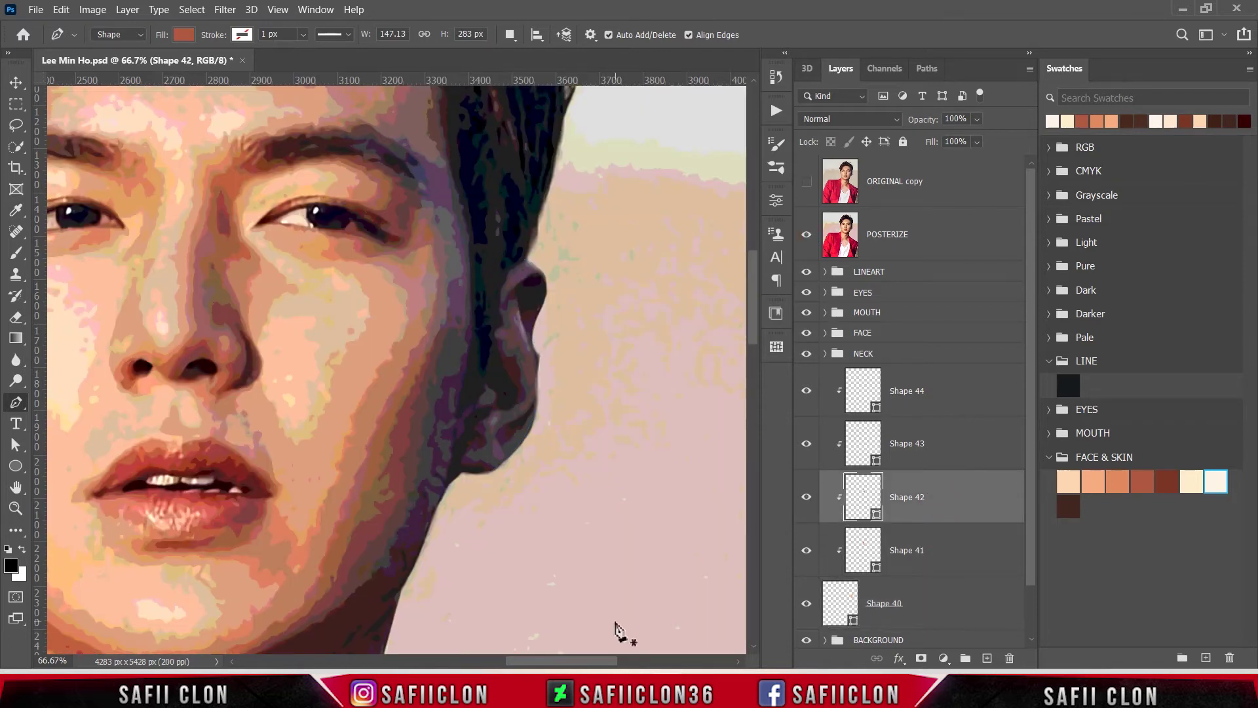
click(807, 234)
key(ctrl+minus)
key(ctrl+minus)
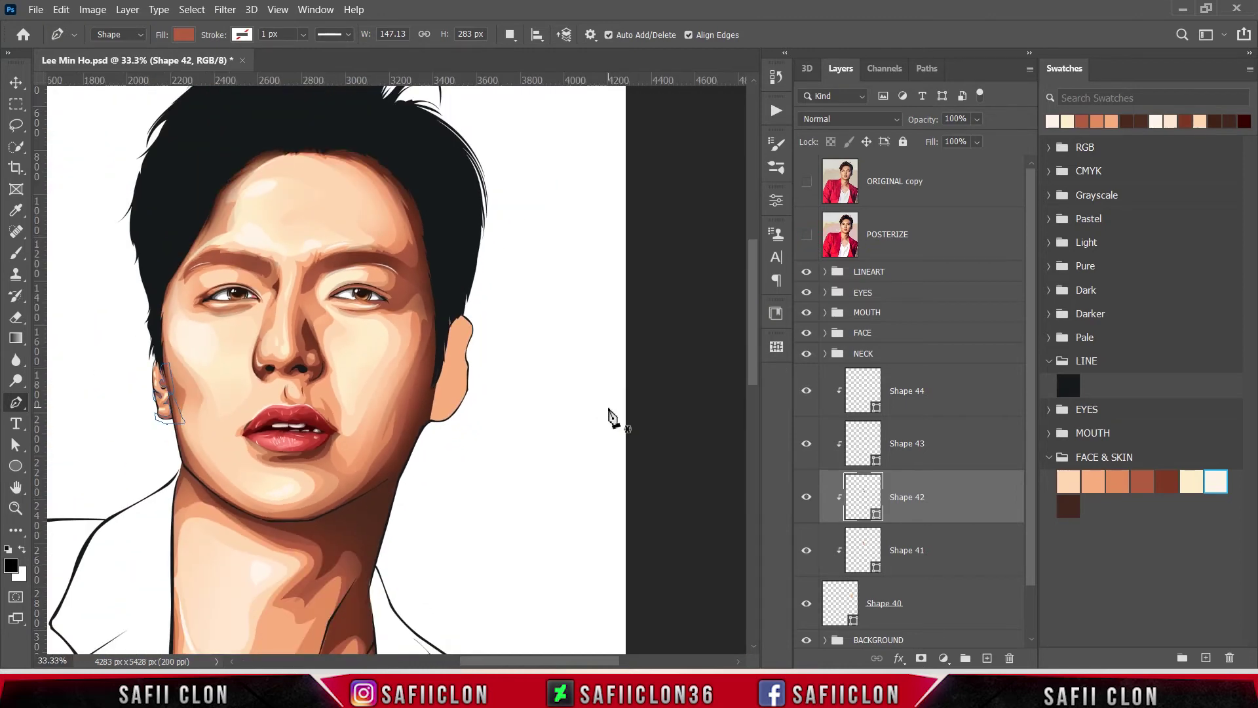
click(806, 497)
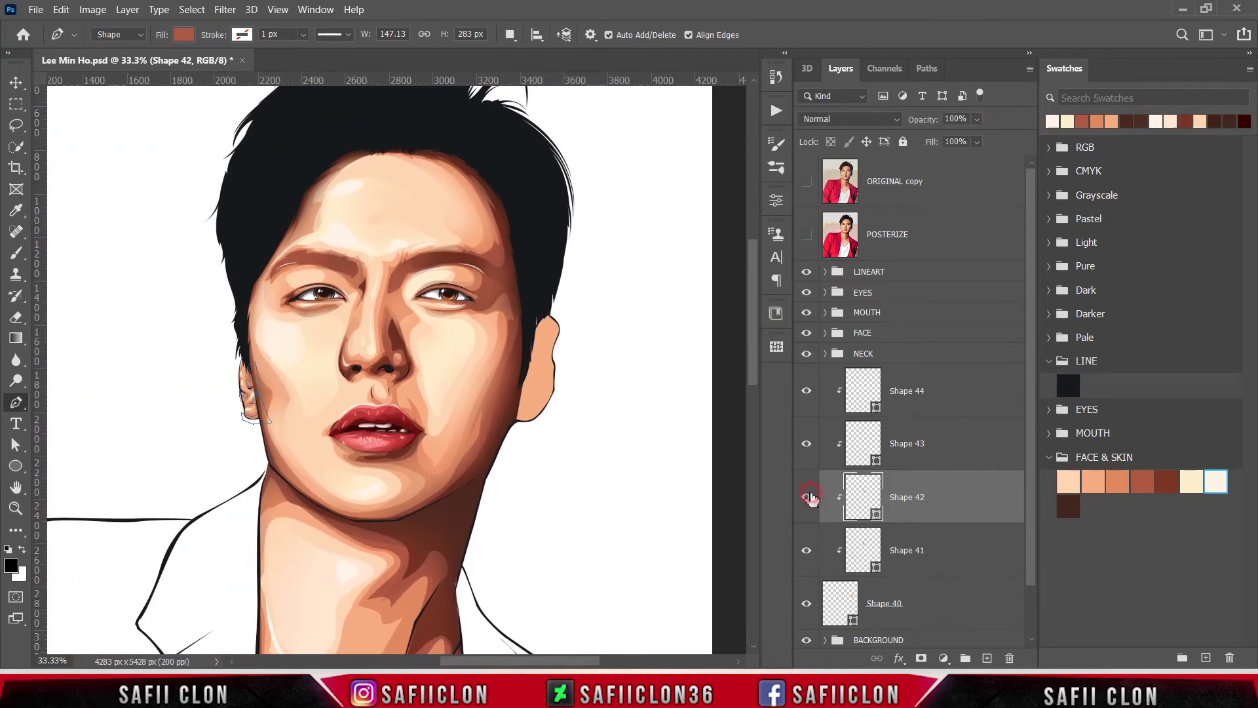
click(808, 445)
click(808, 498)
click(513, 36)
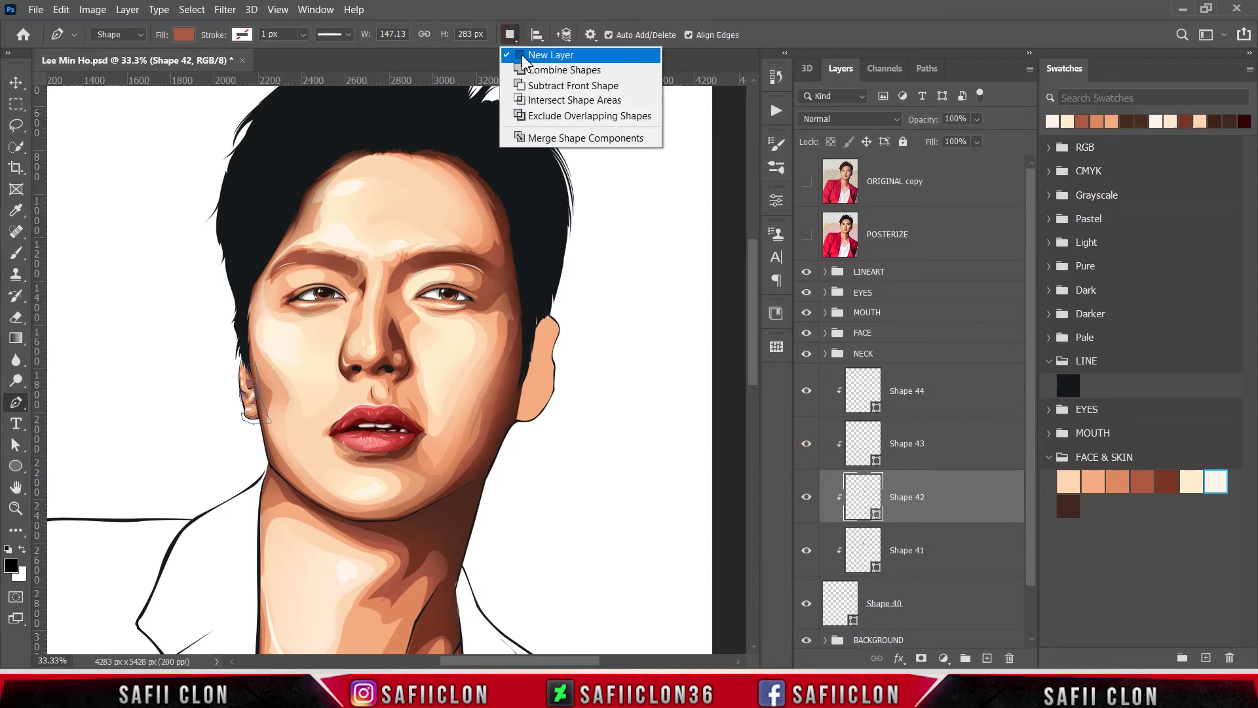
click(531, 70)
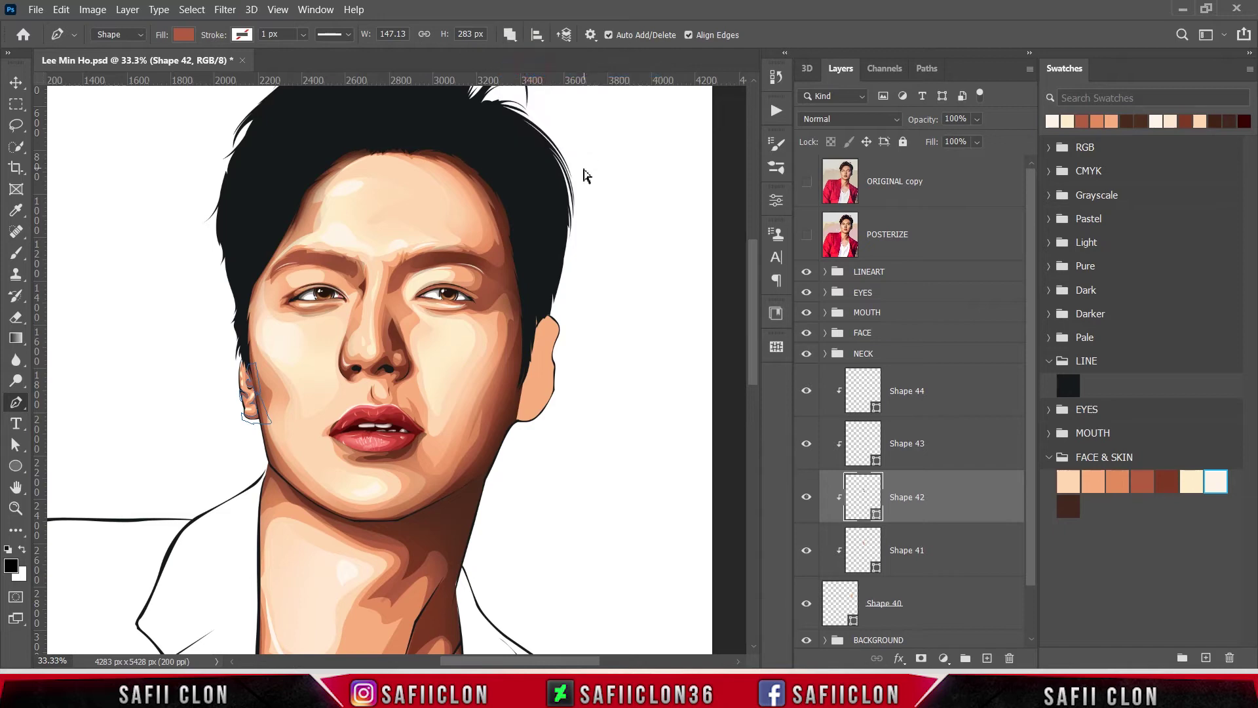
key(ctrl+plus)
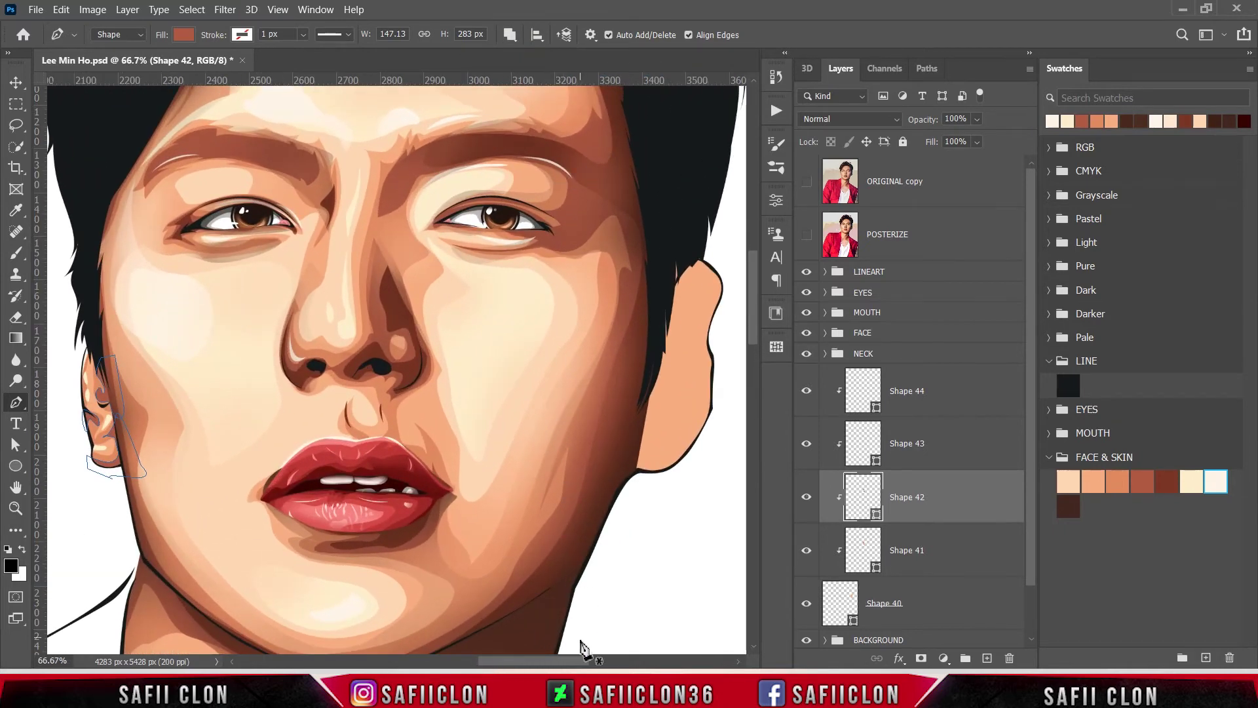
Zoom in and trace the jaw-and-neck shading path until it closes.
key(ctrl+plus)
drag(576, 658, 598, 665)
click(519, 255)
drag(624, 236, 649, 340)
drag(623, 486, 593, 498)
drag(549, 503, 584, 510)
click(502, 488)
drag(506, 390, 515, 347)
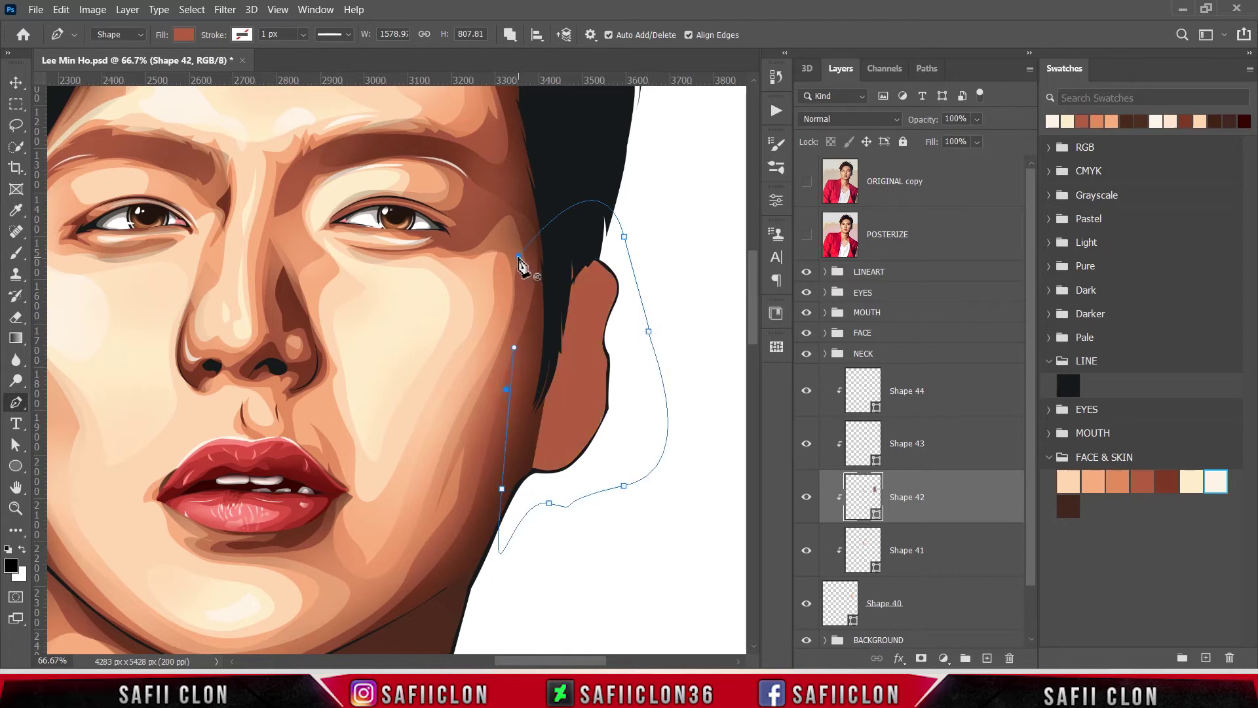
click(519, 256)
Set path operations to New Layer and show the POSTERIZE reference.
click(509, 34)
click(549, 55)
click(807, 235)
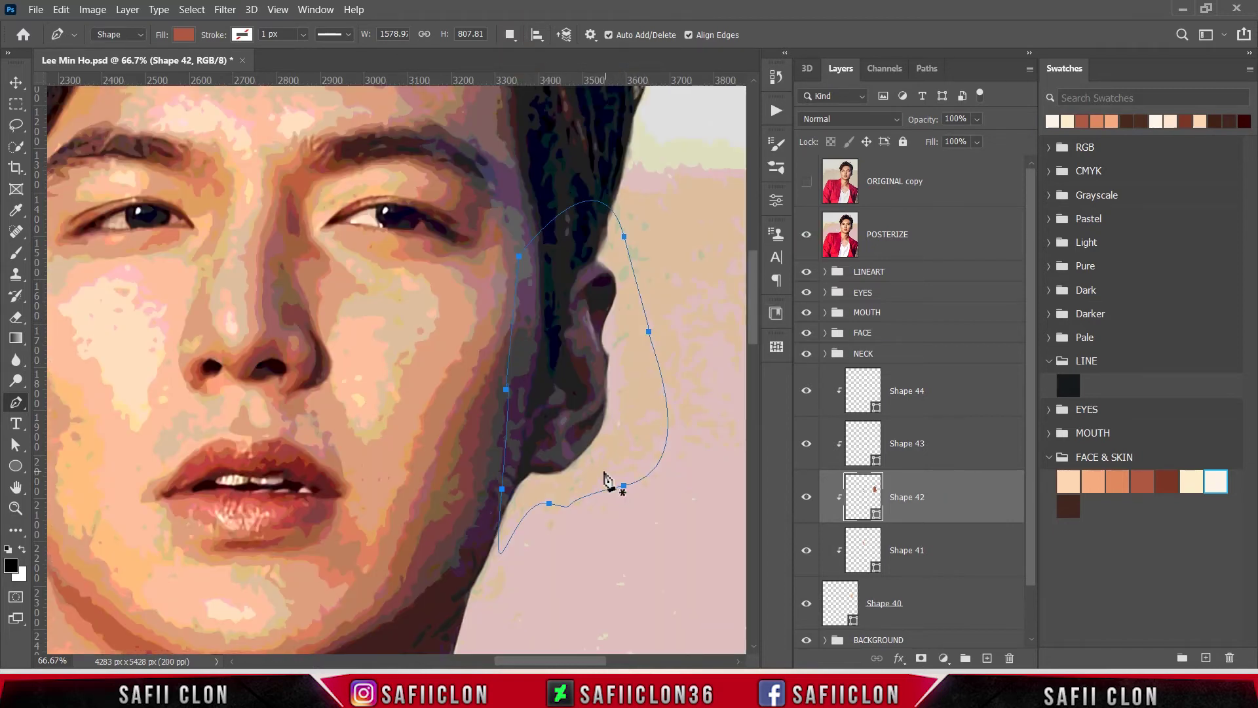
Trace the ear's outer edge as a closed new shape, Shape 45.
click(573, 463)
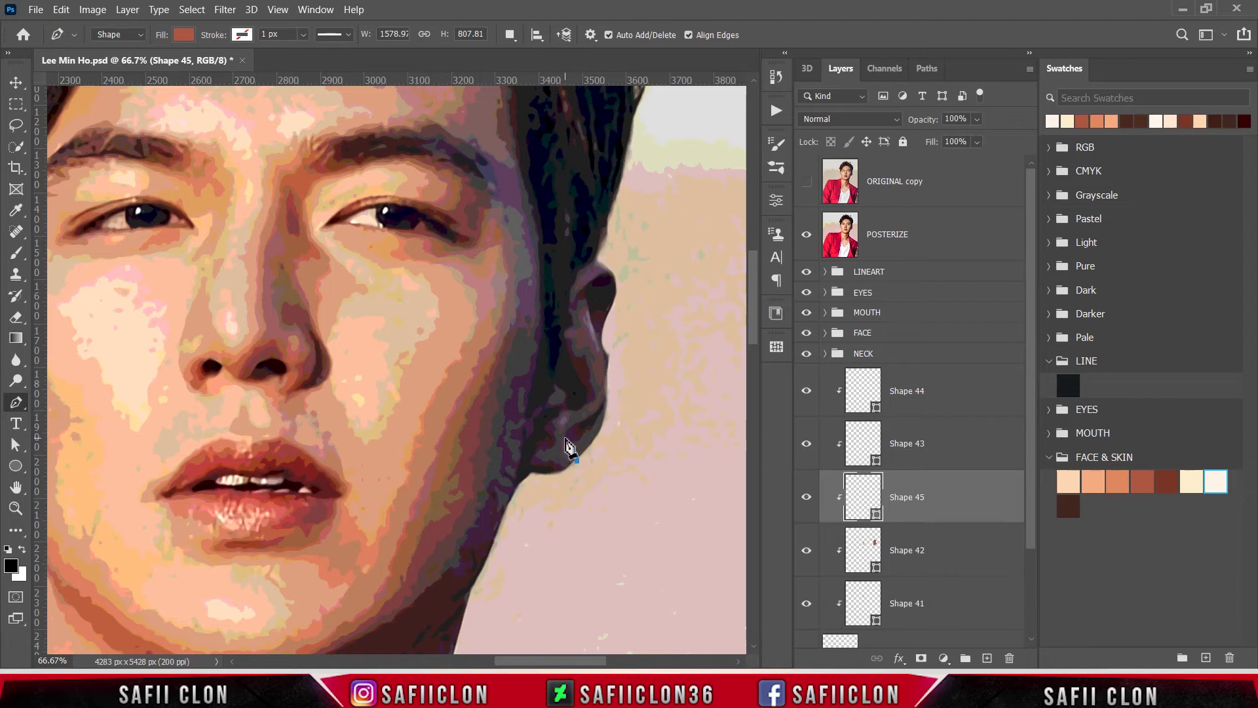
click(565, 437)
drag(602, 399, 609, 383)
click(601, 354)
drag(577, 307, 585, 290)
click(625, 268)
click(633, 388)
click(624, 432)
click(601, 477)
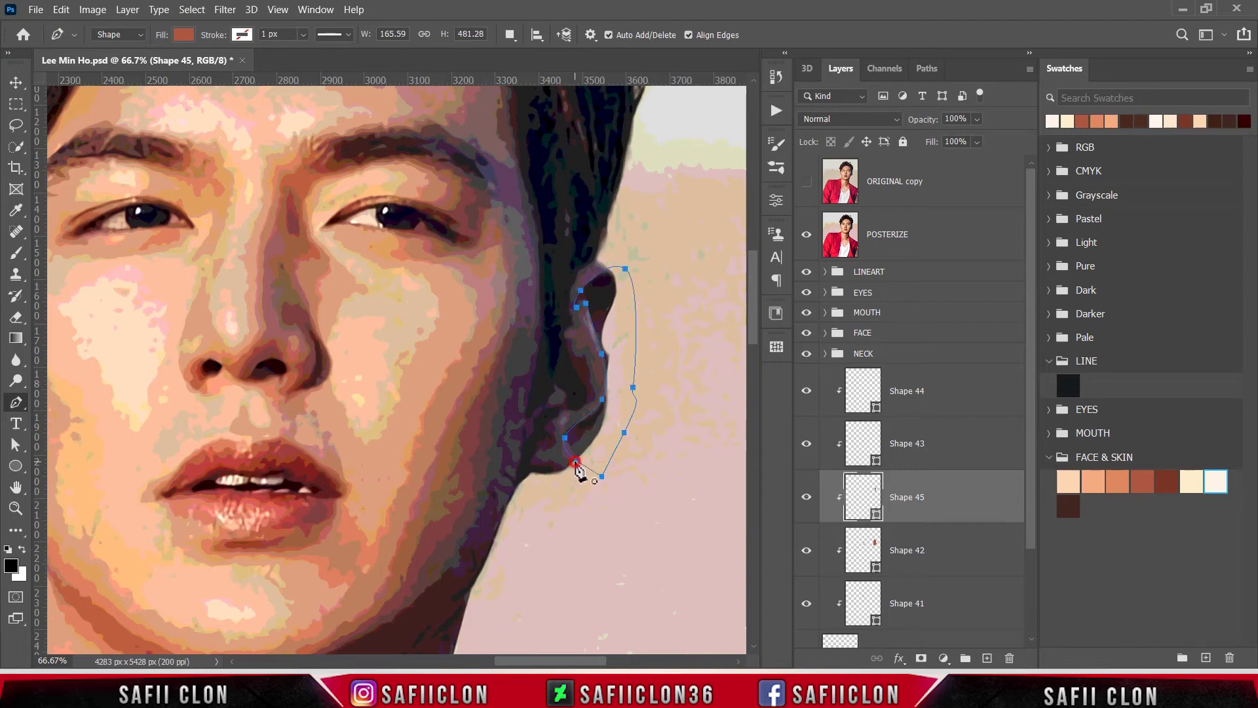
click(576, 463)
Fill Shape 45 with the dark red-brown swatch 783424.
click(807, 237)
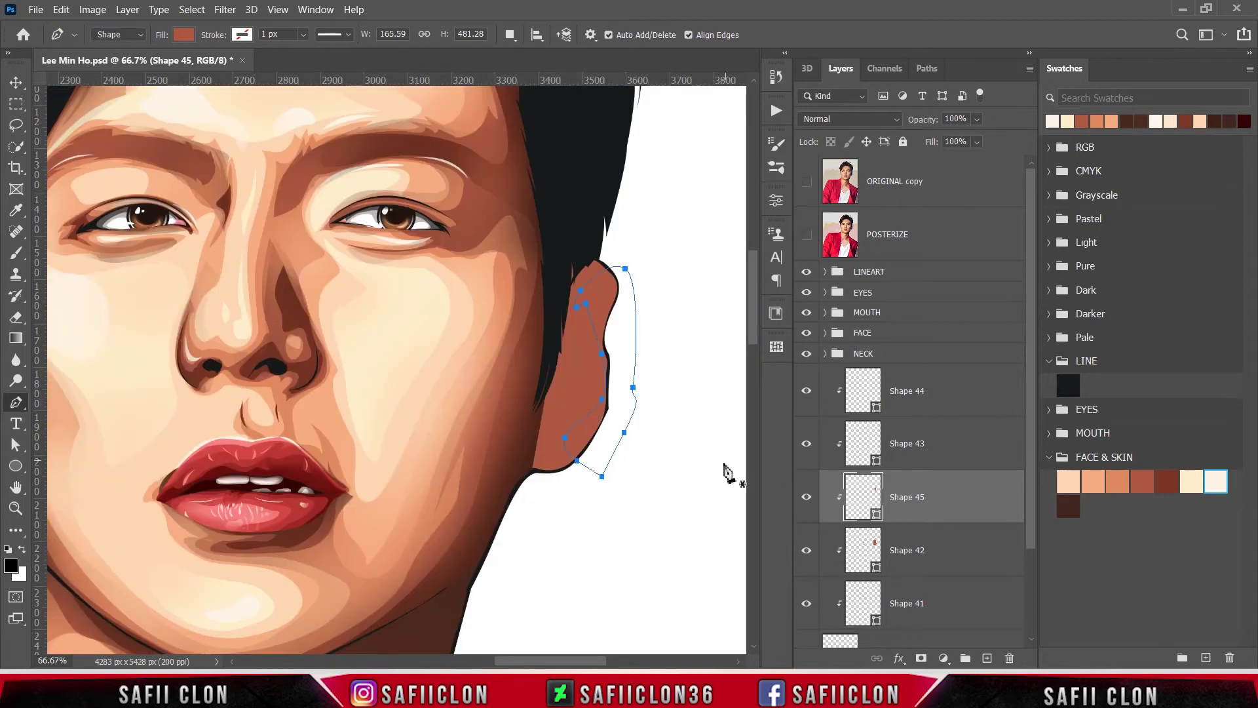
double_click(877, 516)
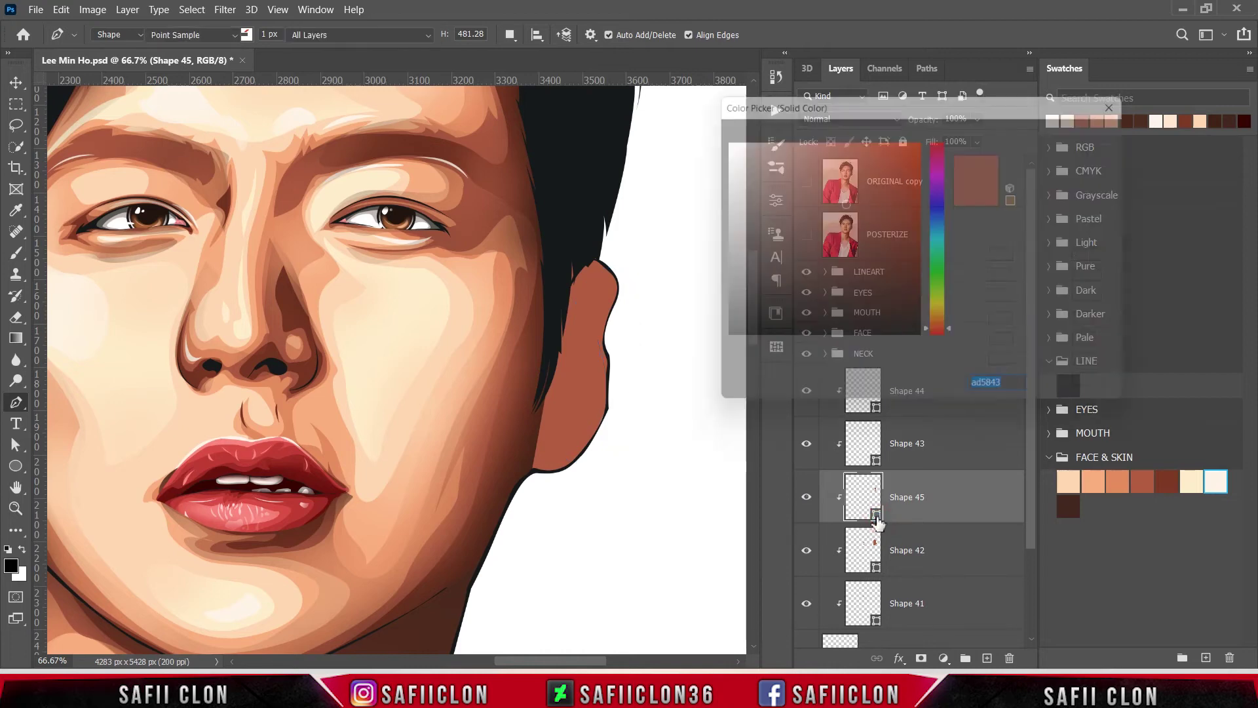
click(1146, 481)
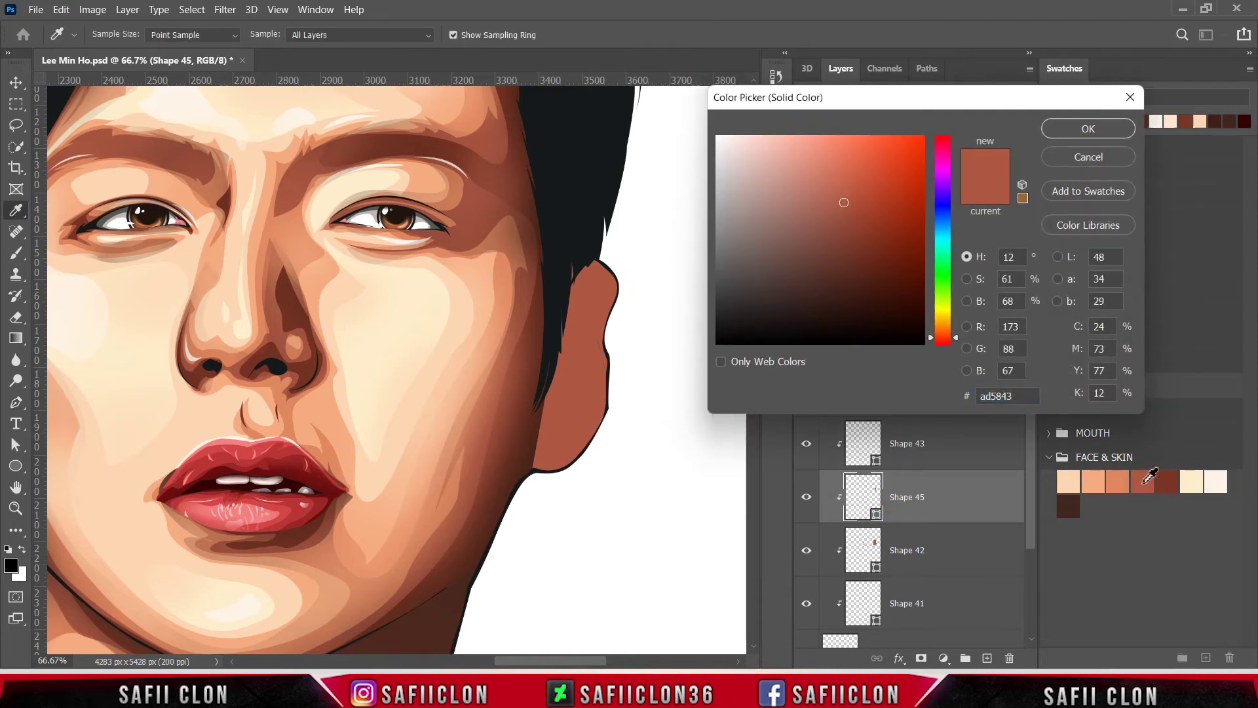
click(1177, 482)
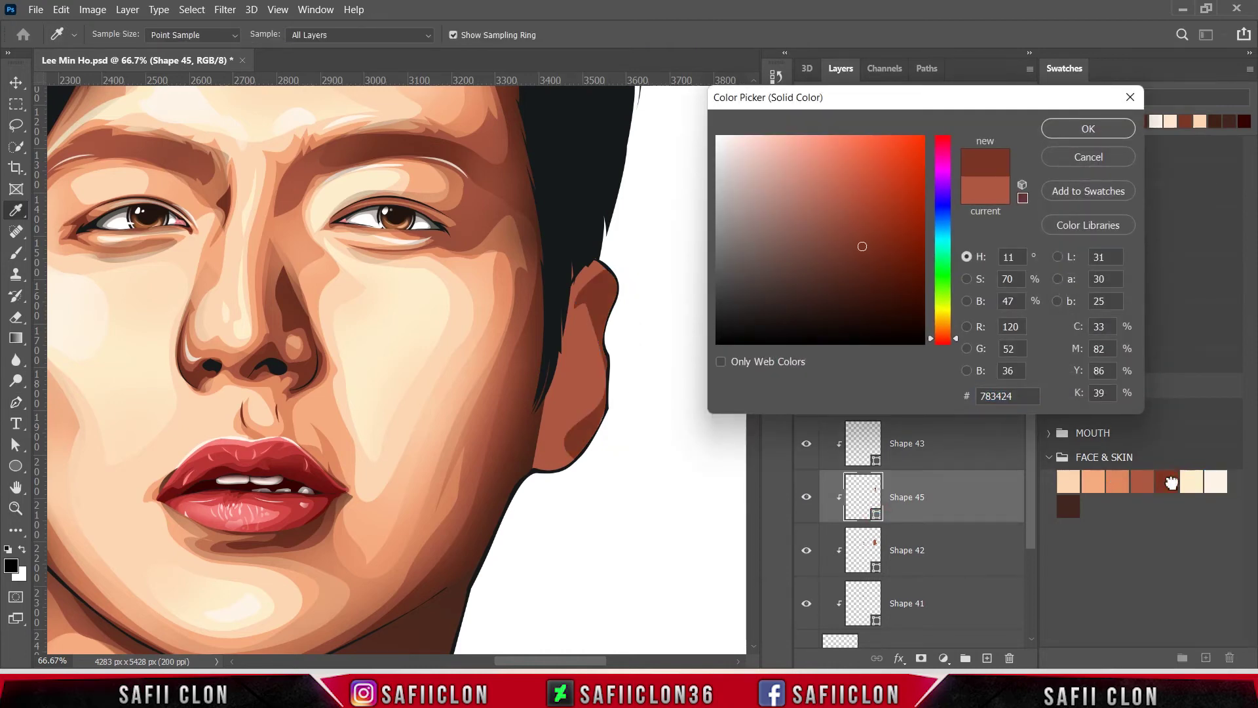
click(1105, 134)
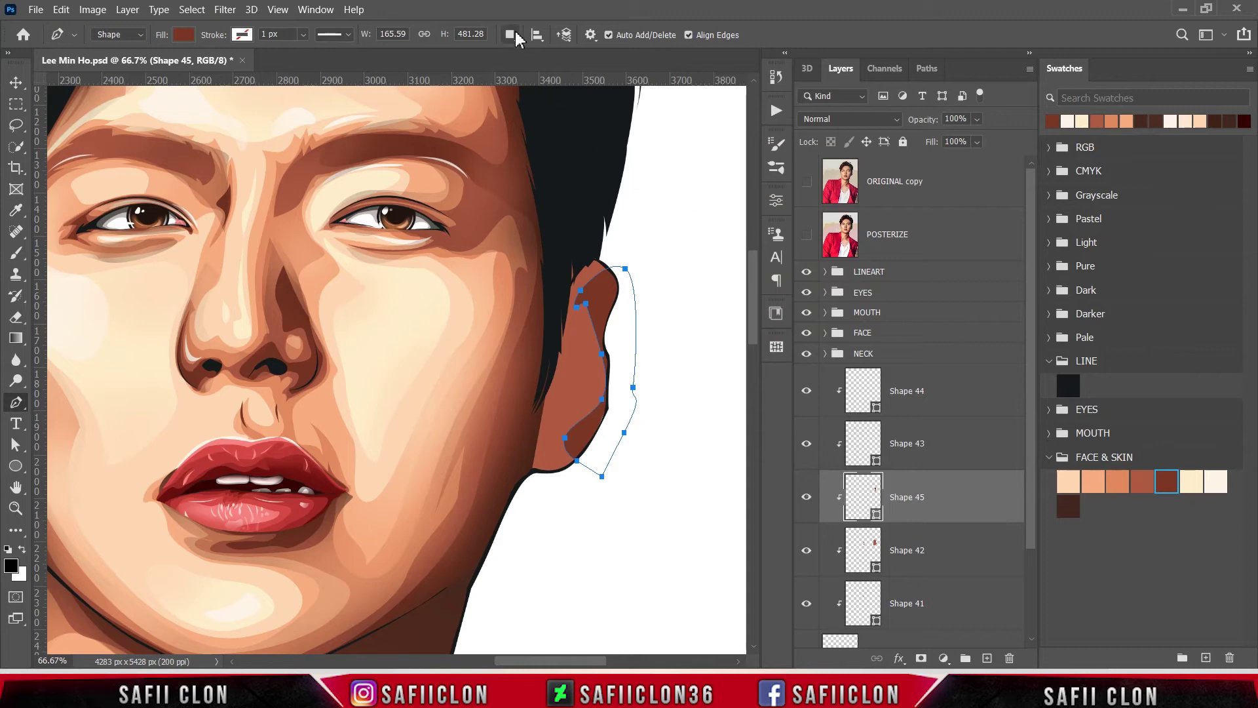
Set path operations to Combine Shapes and show the POSTERIZE reference.
click(517, 38)
click(576, 70)
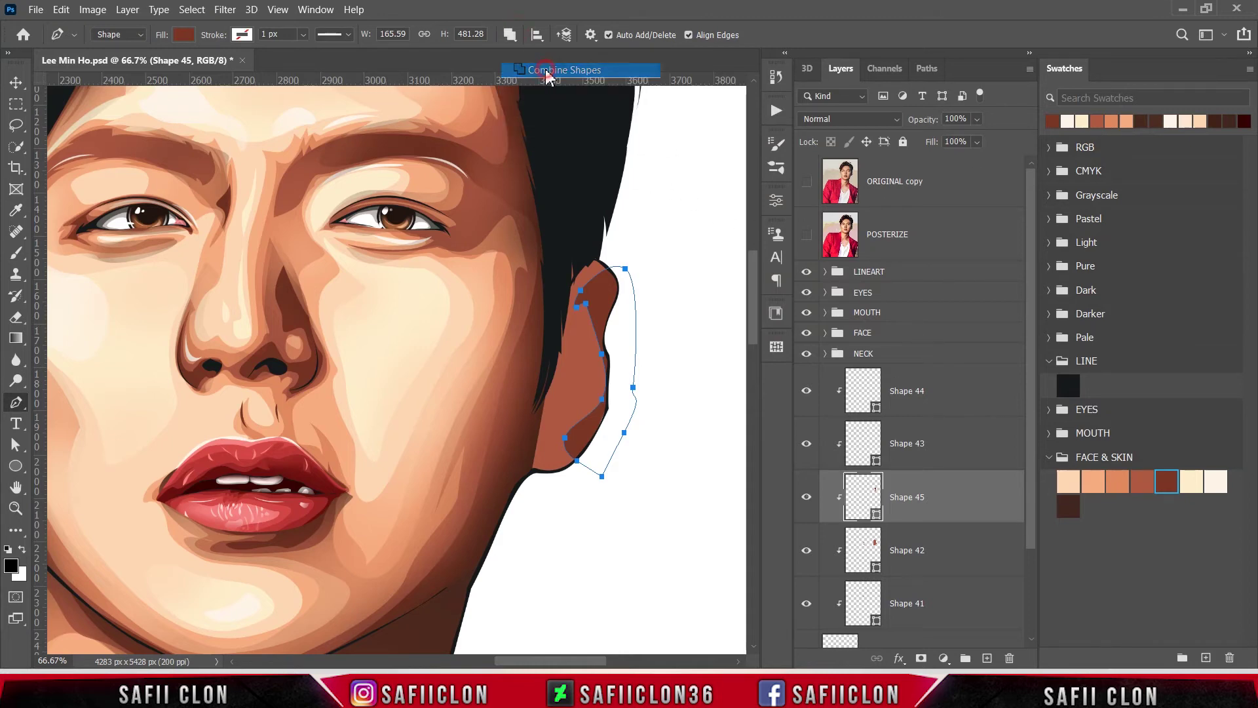
click(807, 235)
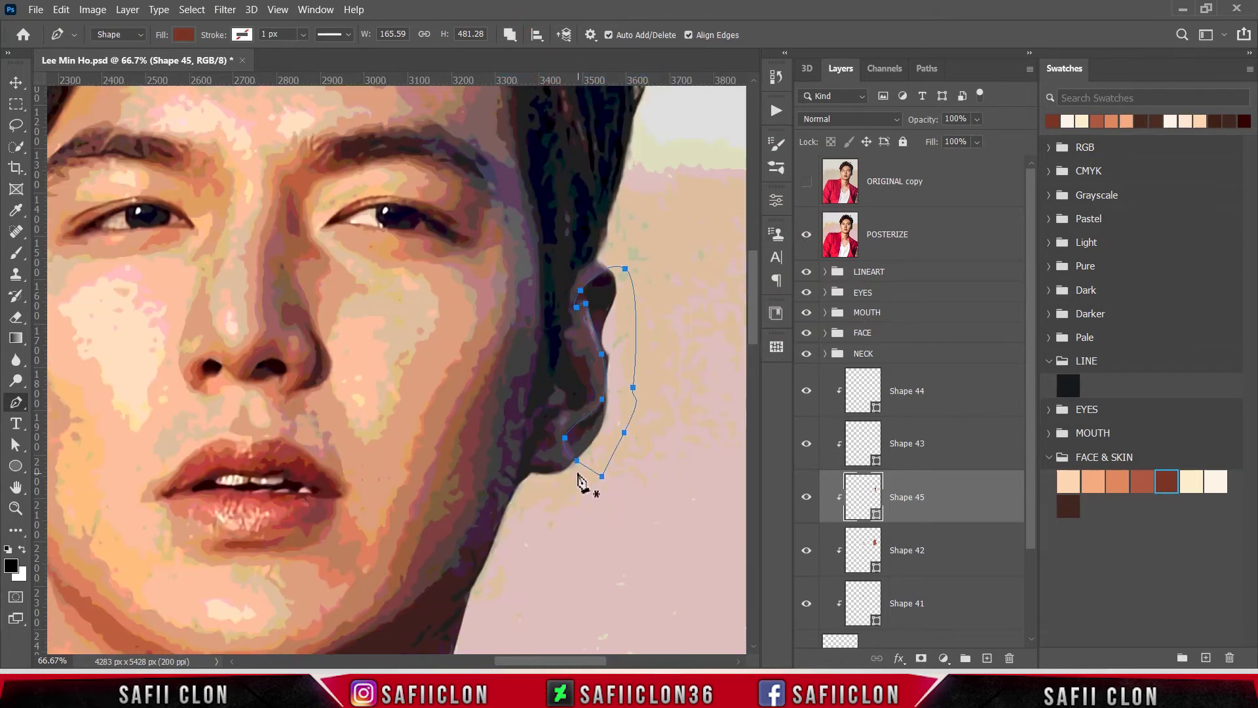
Extend the Shape 45 shading path up the inner ear edge to the ear top.
click(557, 459)
click(558, 435)
click(568, 414)
drag(573, 416, 588, 412)
click(591, 407)
click(598, 382)
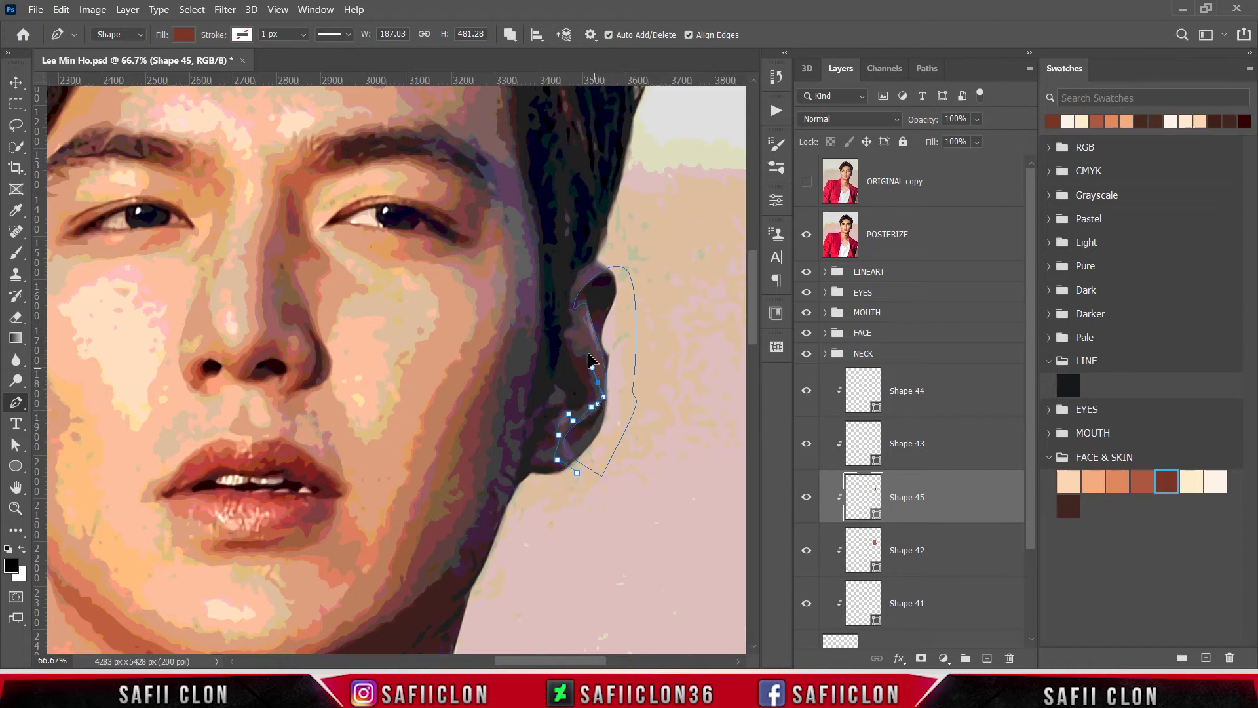
click(585, 346)
drag(570, 335, 582, 318)
click(580, 311)
click(582, 288)
click(597, 264)
drag(605, 222, 643, 214)
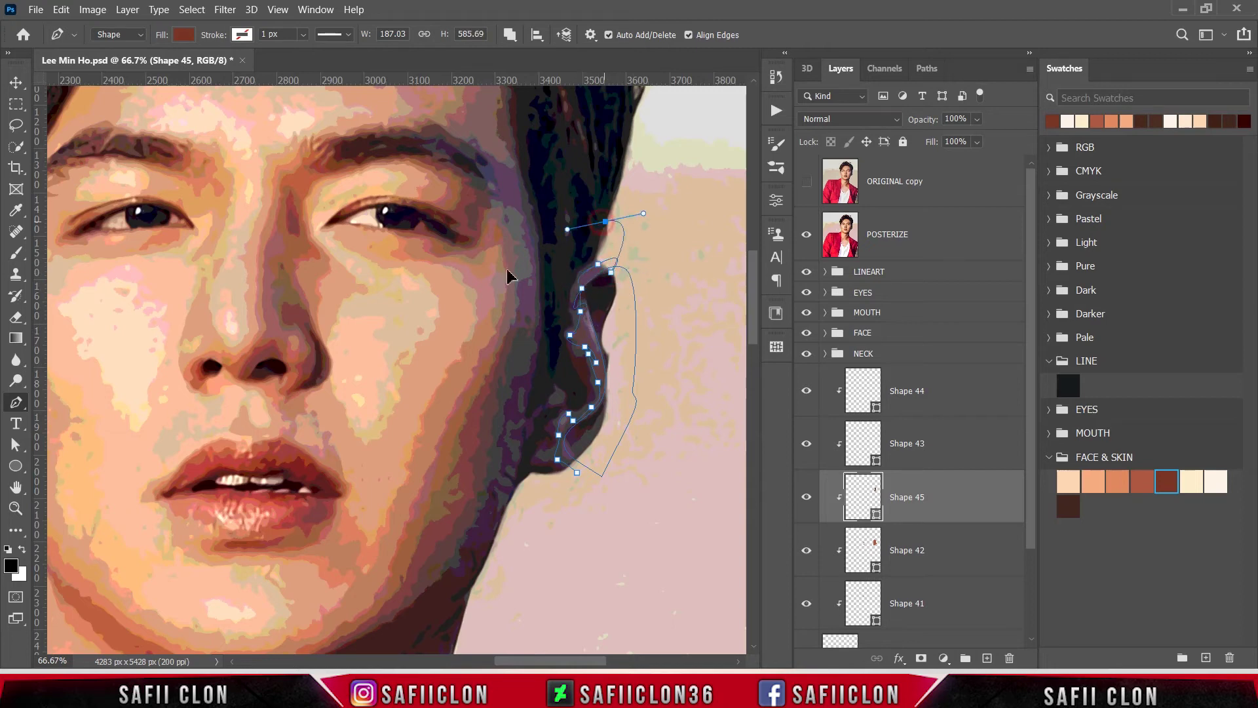
Carry the Shape 45 outline down around the jaw and commit the shape.
click(806, 234)
click(502, 280)
click(515, 464)
click(534, 502)
click(583, 488)
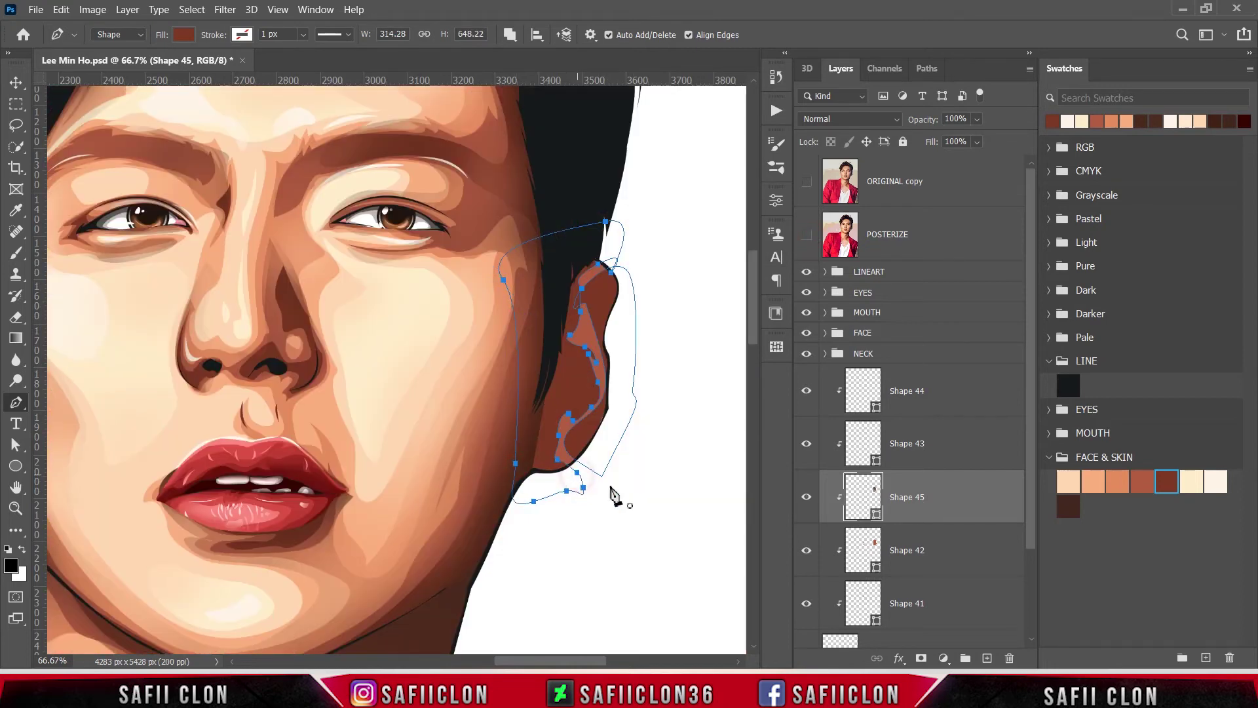
key(Return)
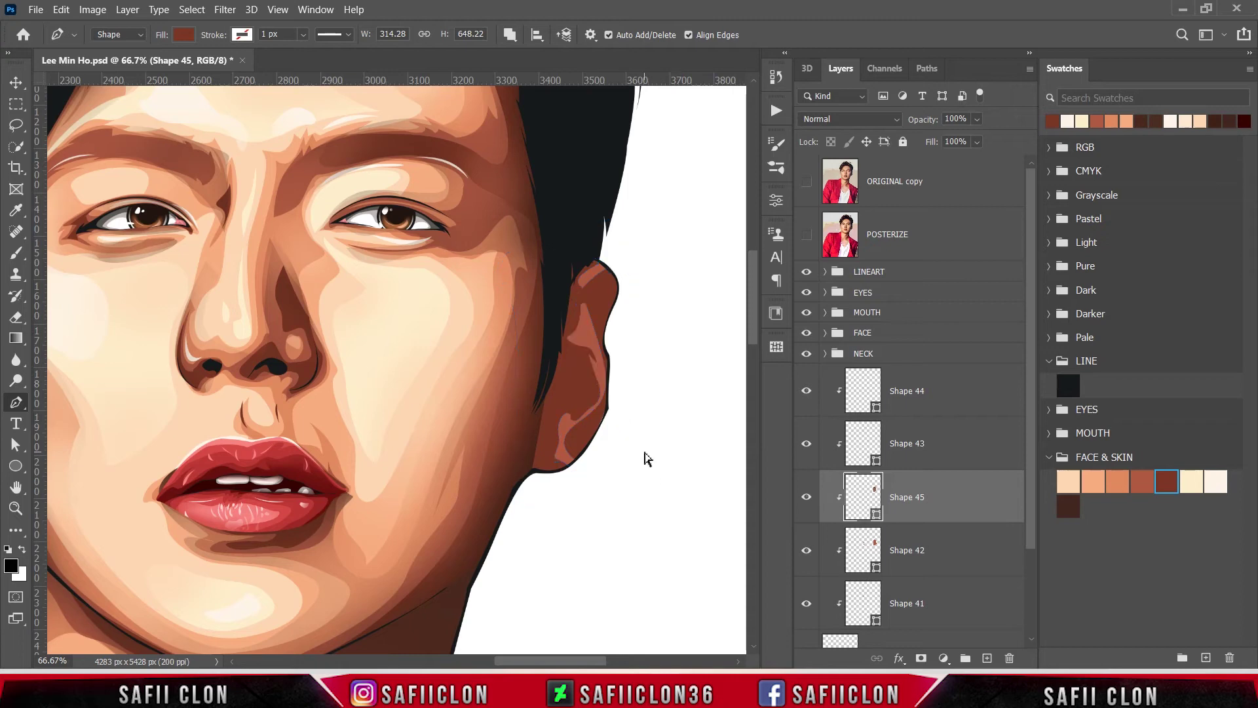
Switch path operations to New Layer and start Shape 46 near the chin.
click(510, 35)
click(537, 55)
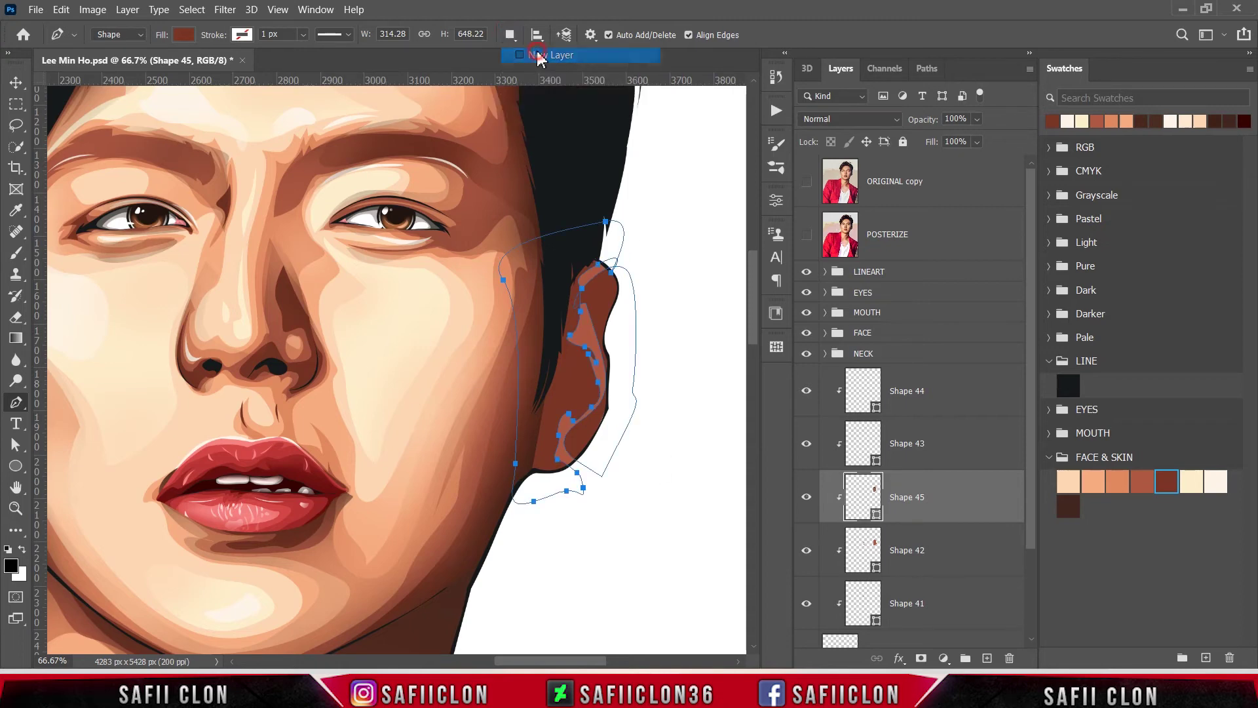
click(806, 238)
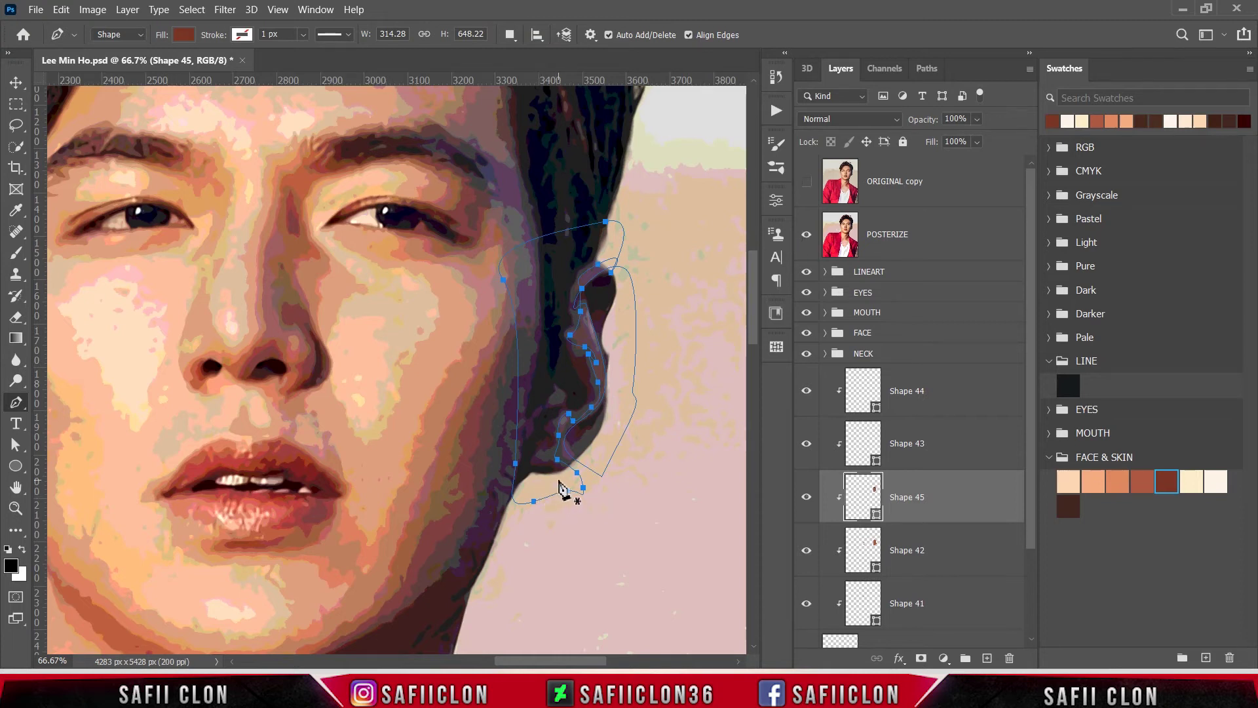
drag(561, 466, 552, 463)
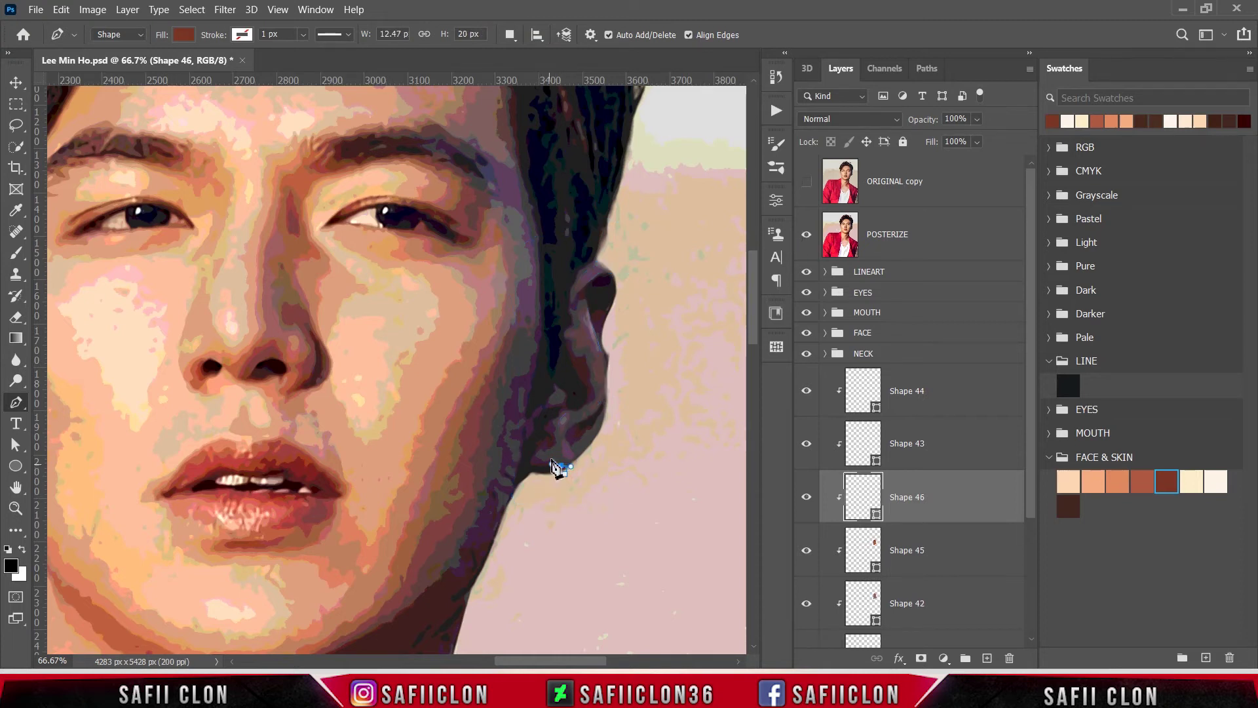
Trace the Shape 46 shadow from the chin up the ear edge and over the ear top.
click(543, 456)
click(553, 422)
click(578, 406)
drag(595, 395, 593, 384)
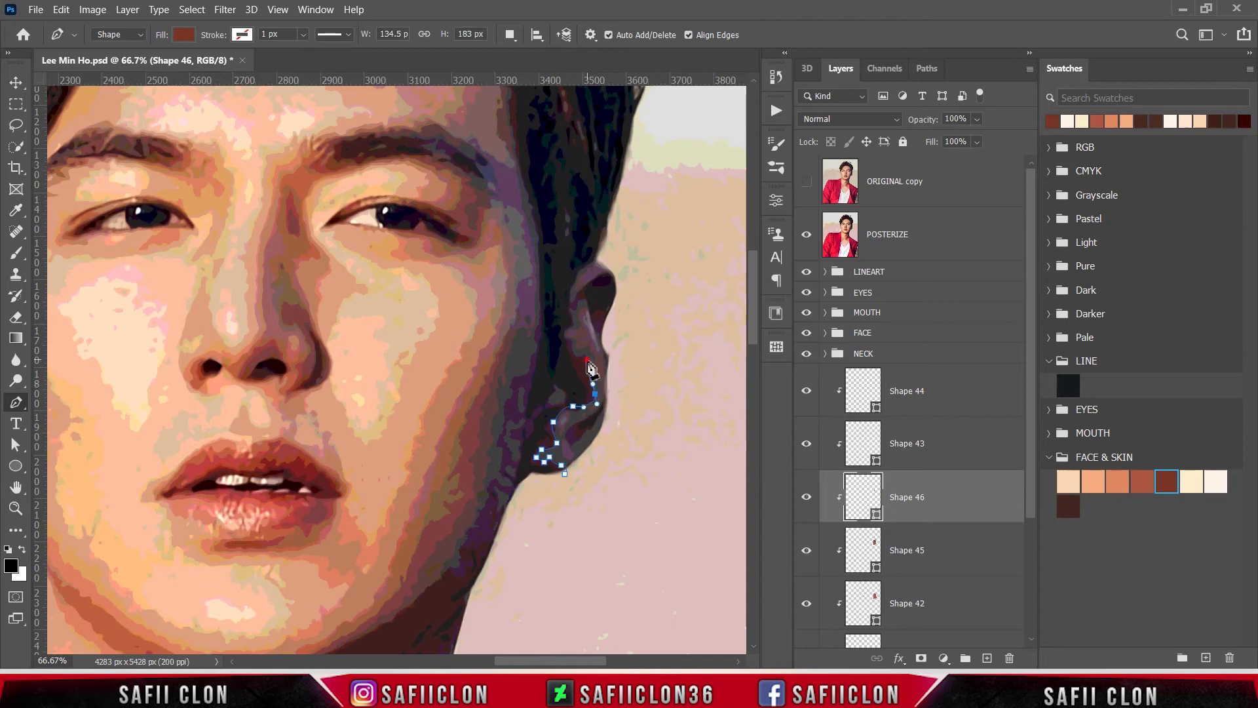
click(582, 355)
click(568, 342)
click(571, 309)
click(807, 233)
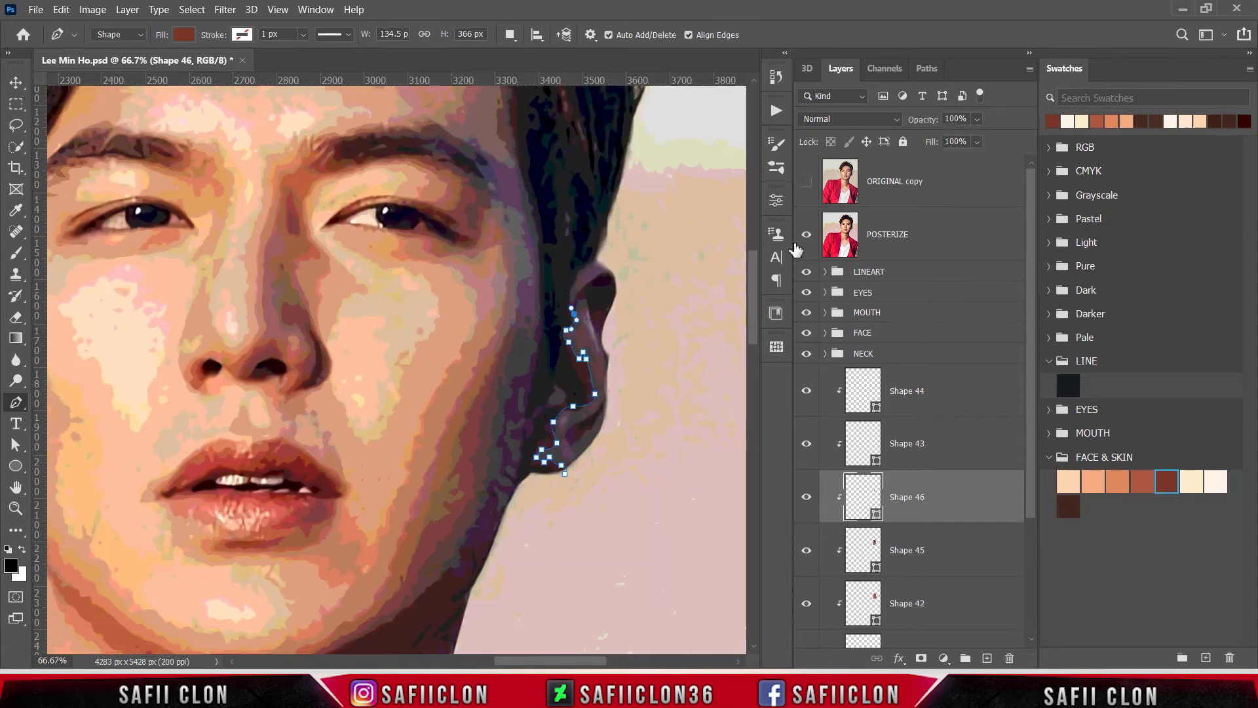
click(806, 234)
click(806, 233)
click(582, 300)
click(807, 234)
drag(604, 355, 616, 354)
click(627, 287)
drag(591, 281, 570, 300)
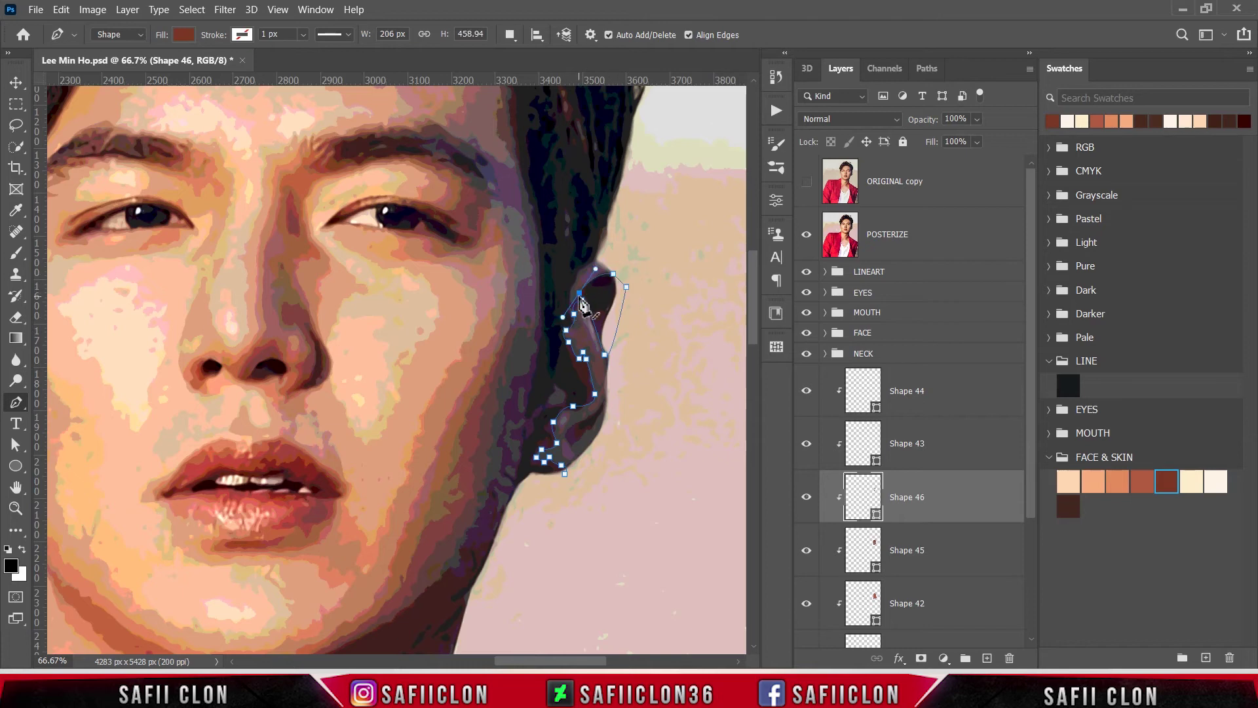
Continue the shadow across the temple and cheek, down the jaw, and close it.
click(807, 234)
drag(598, 242, 626, 248)
click(512, 245)
click(499, 322)
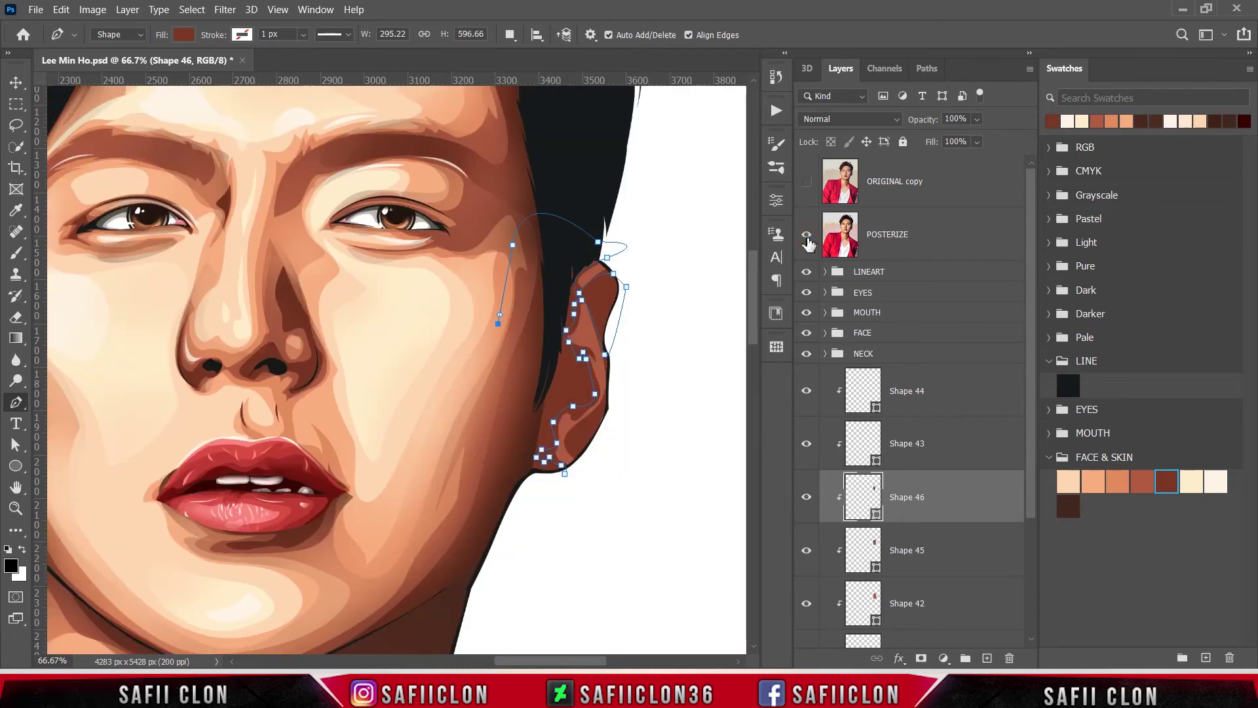
click(806, 234)
click(807, 234)
click(517, 445)
click(517, 480)
click(558, 497)
click(564, 472)
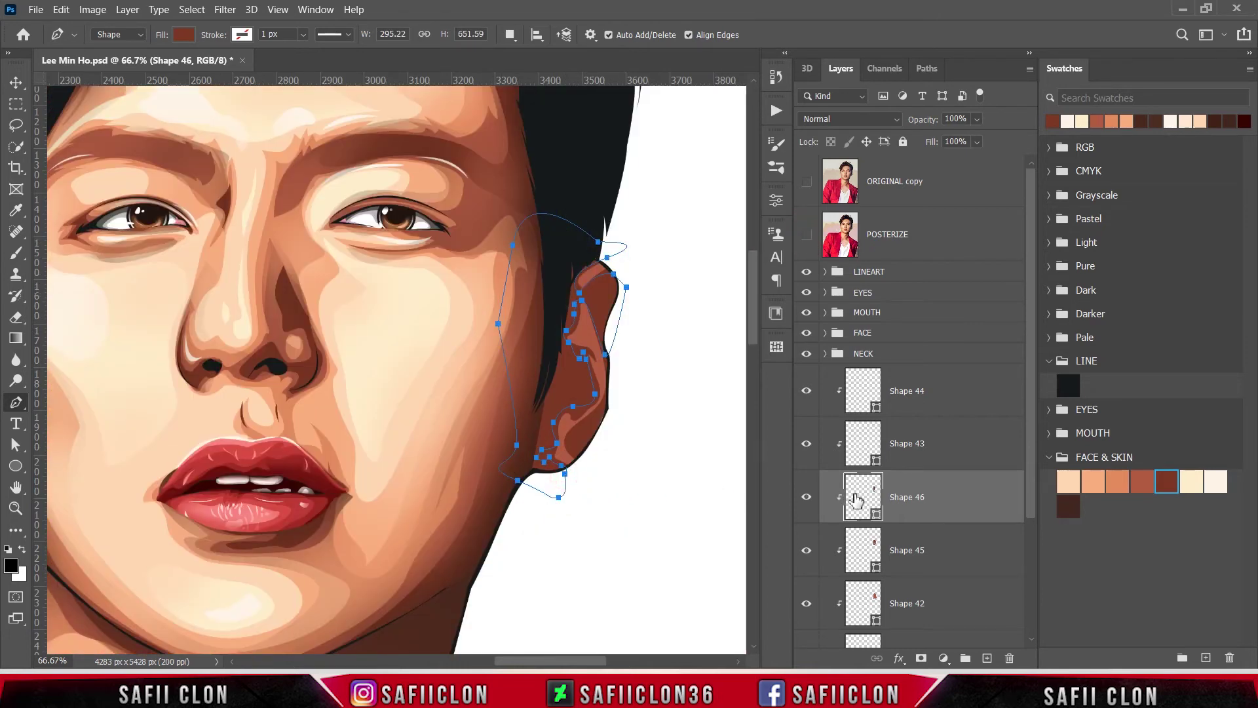
Fill Shape 46 with the very dark brown 562418.
double_click(878, 517)
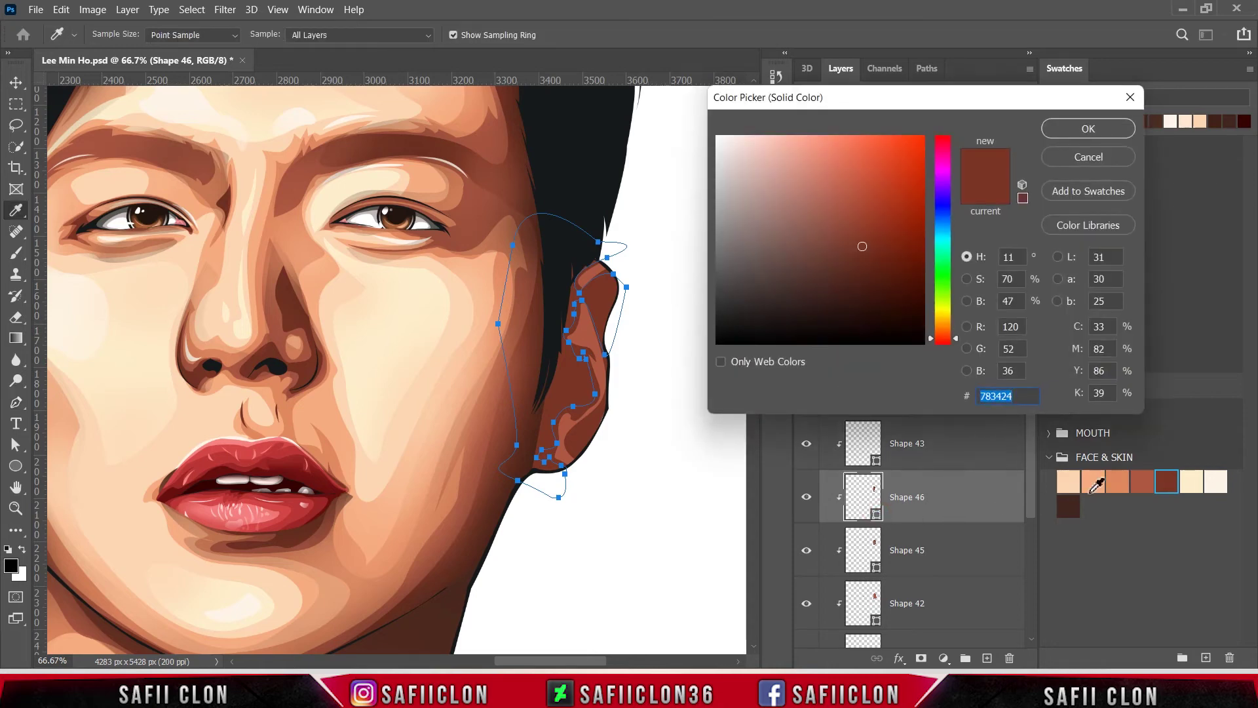
click(1075, 506)
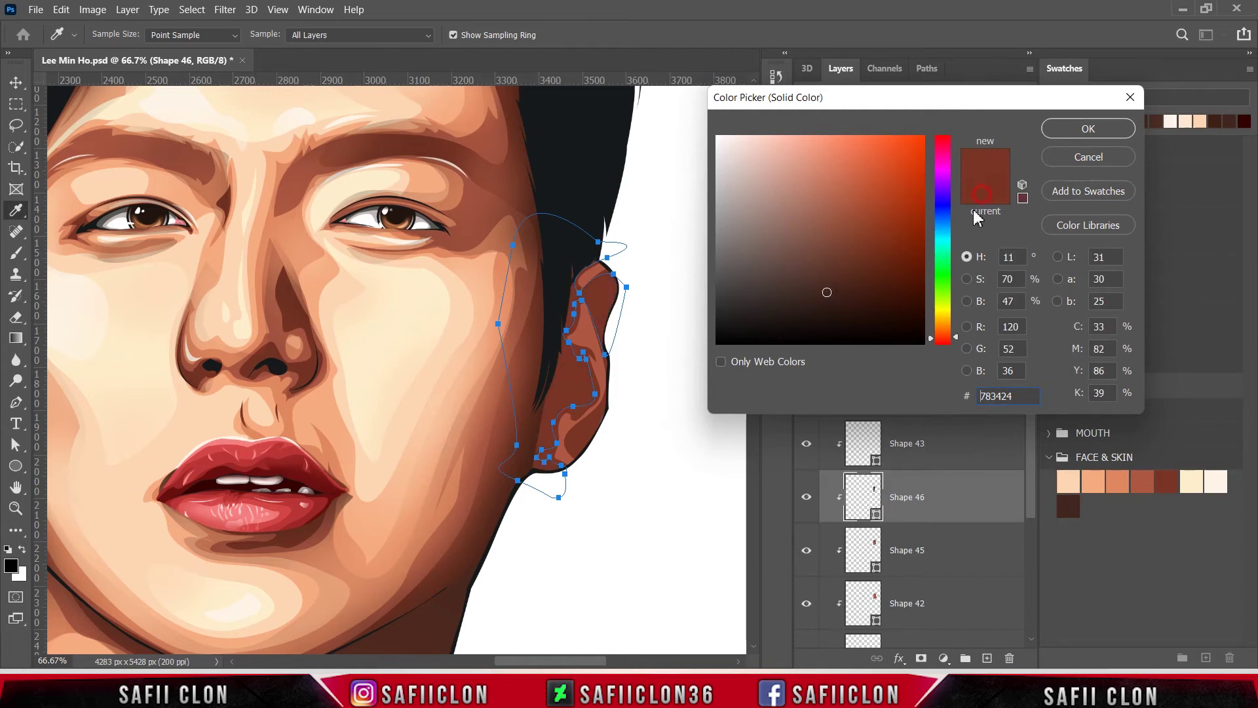
mouse_move(864, 293)
mouse_down()
mouse_move(850, 285)
mouse_move(861, 270)
mouse_up()
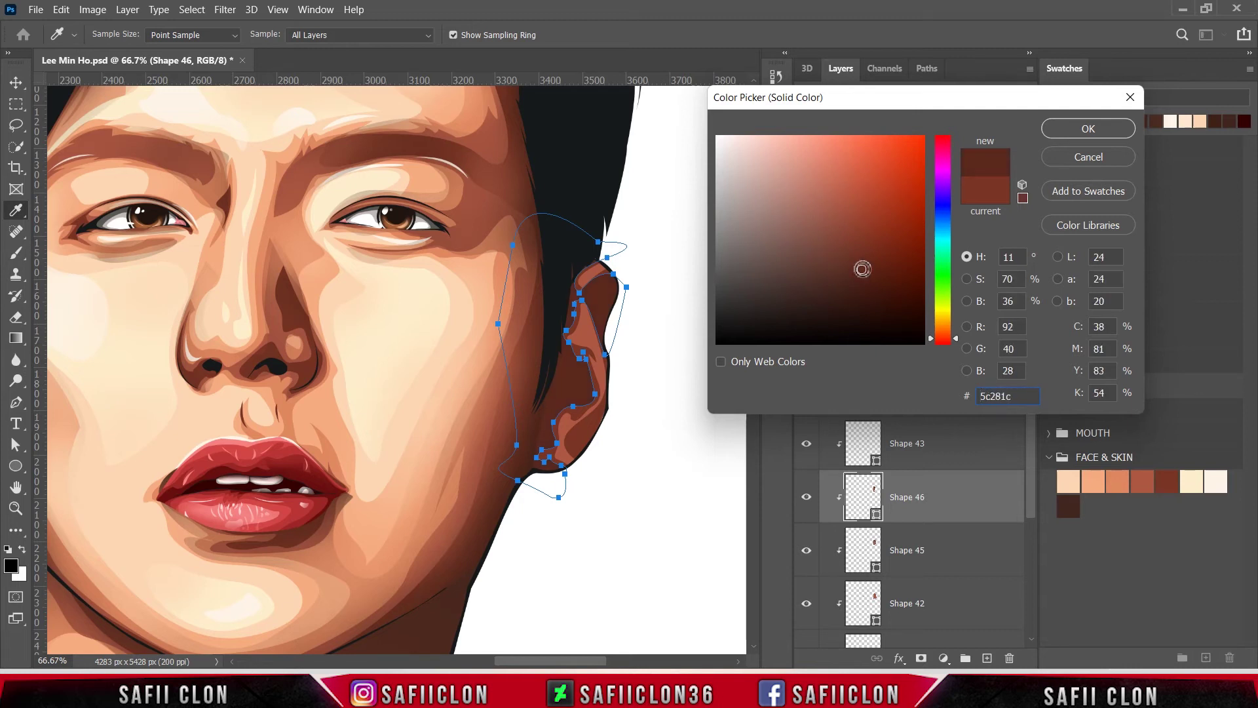
drag(862, 269, 868, 274)
click(1084, 128)
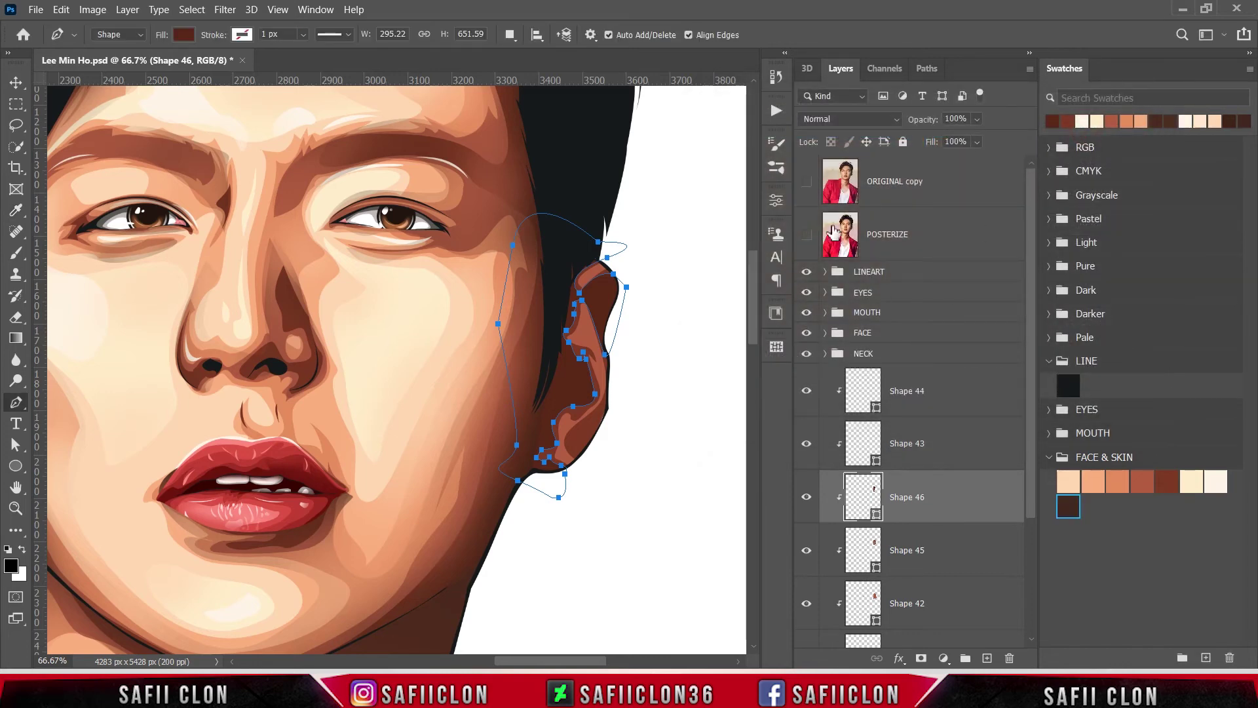
Add an extra piece of ear shadow along the ear edge near the earlobe.
click(510, 35)
click(550, 63)
click(806, 235)
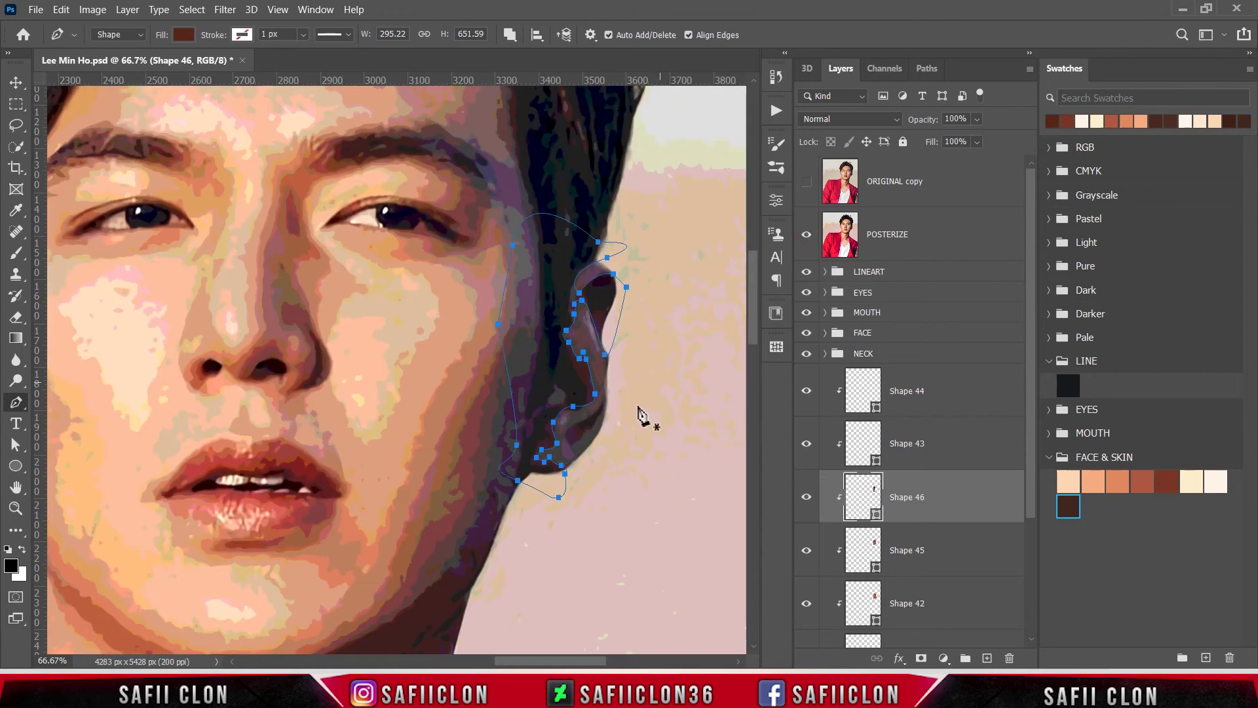
click(582, 461)
click(806, 234)
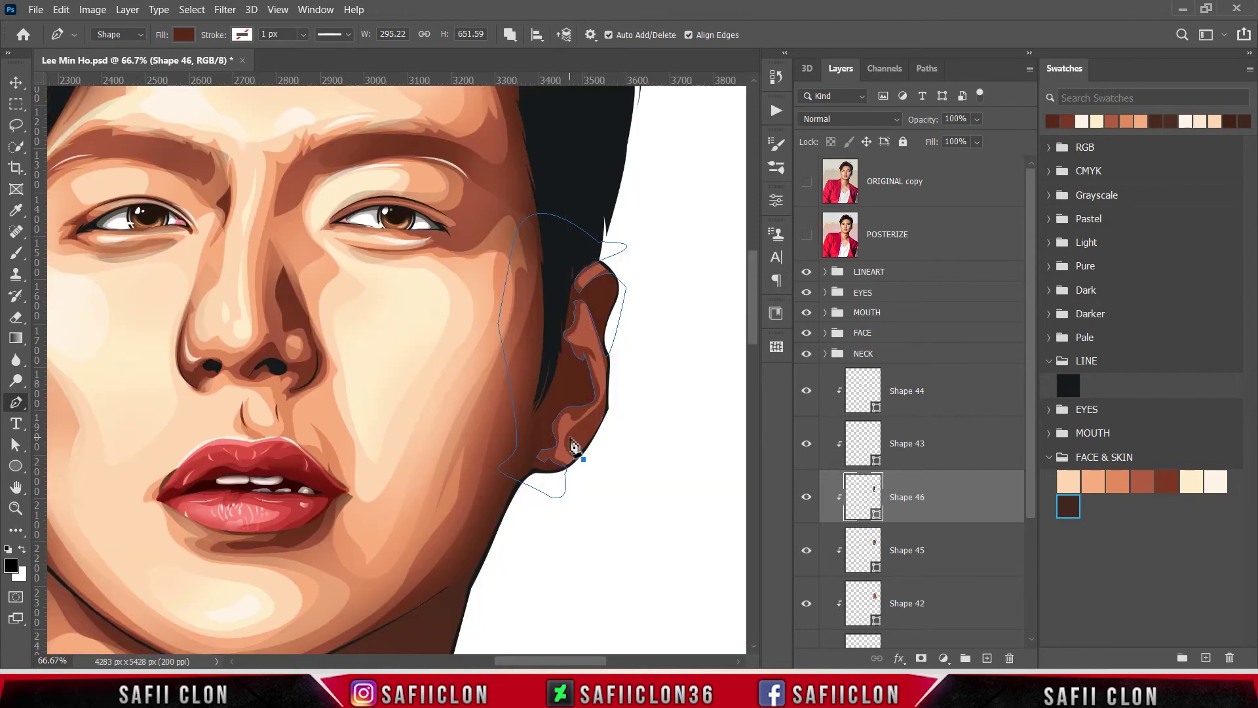
click(609, 384)
drag(619, 417, 627, 407)
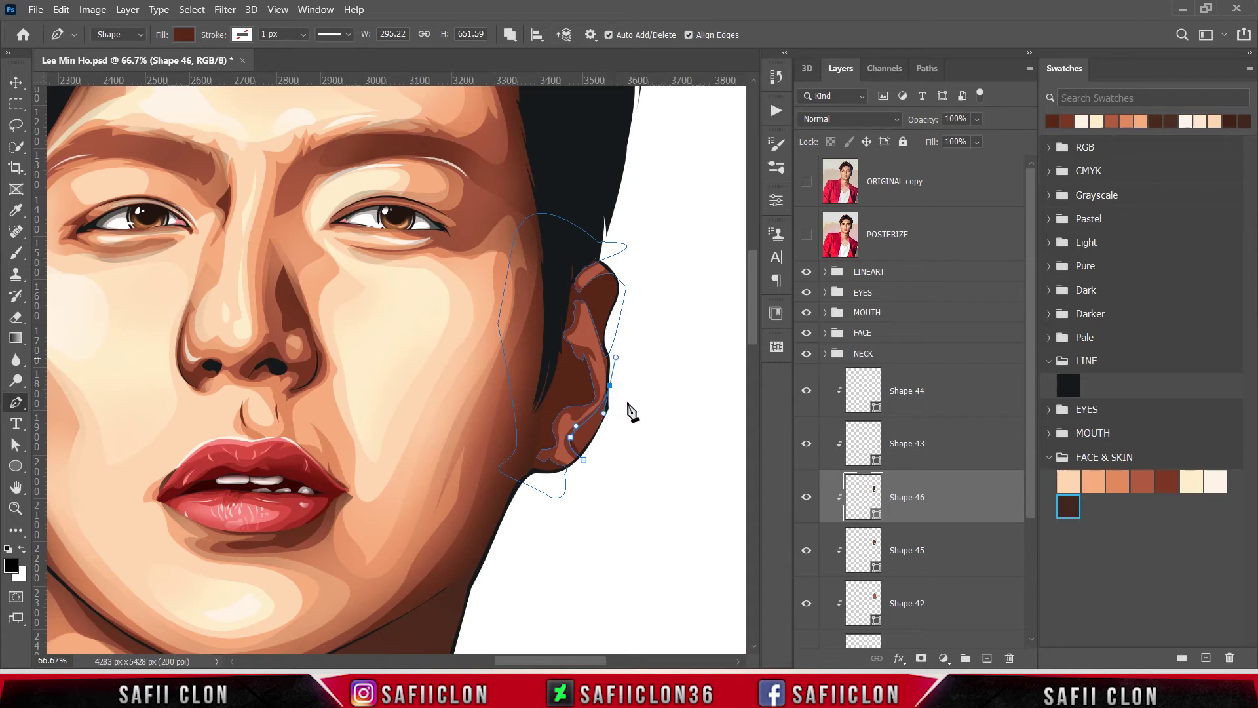
click(593, 450)
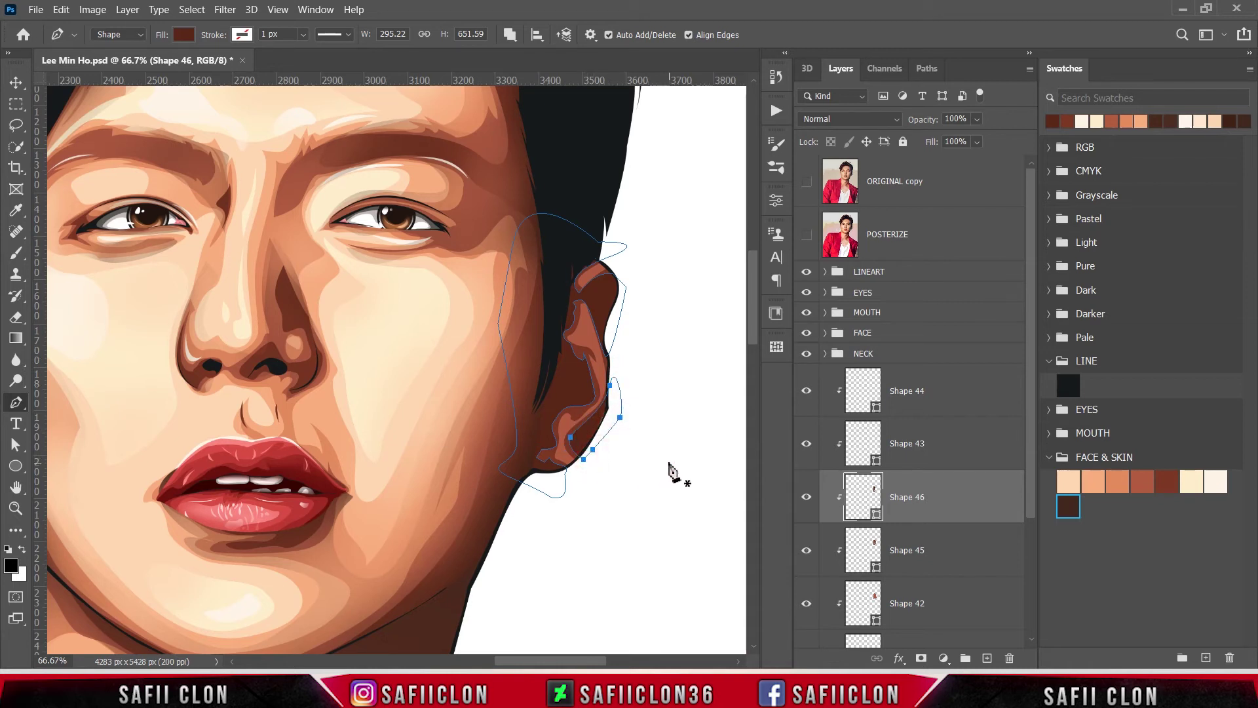
click(807, 236)
Trace and close the inner ear shadow outline on a new layer, Shape 47.
click(510, 35)
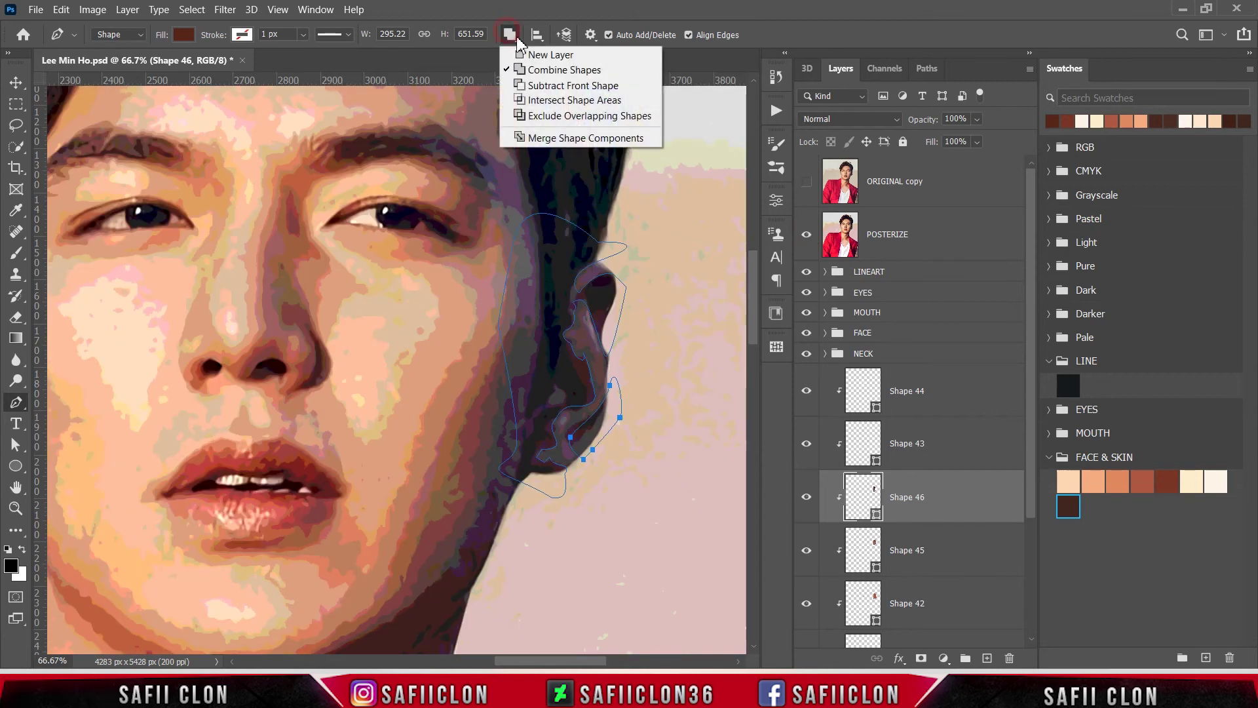
click(537, 55)
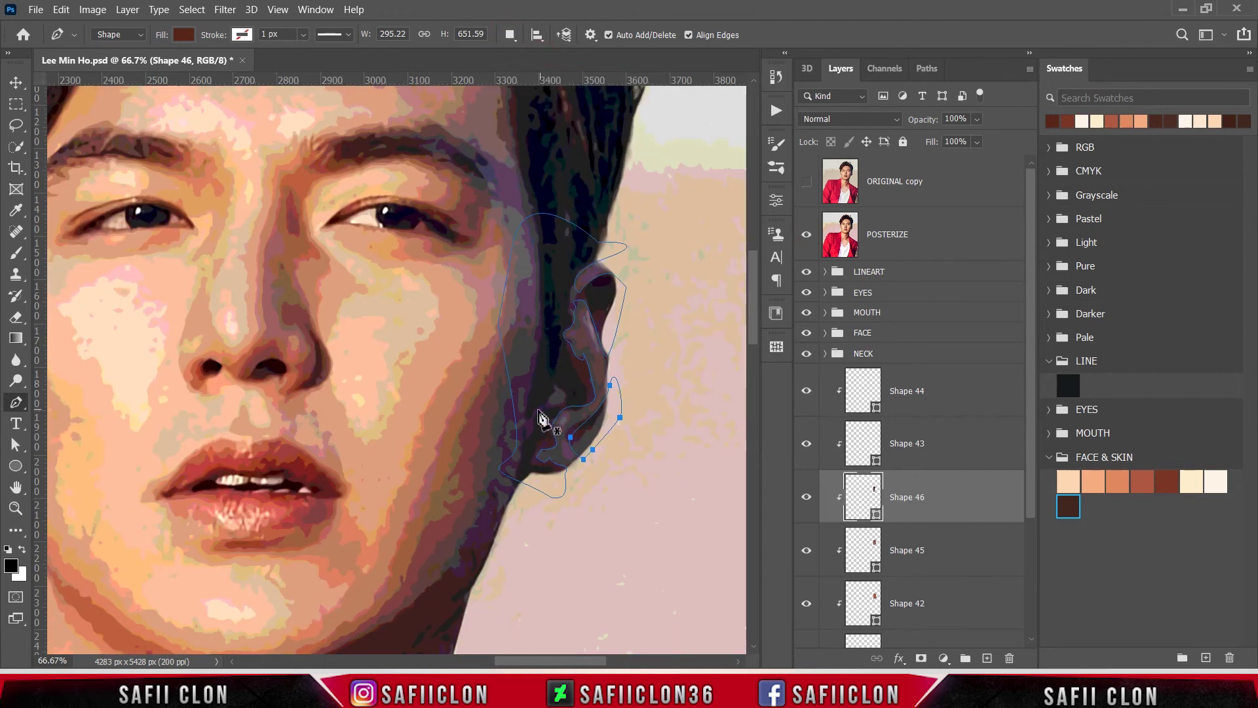
click(540, 337)
click(526, 411)
mouse_move(545, 395)
mouse_down()
mouse_move(551, 377)
mouse_move(568, 406)
mouse_move(583, 380)
mouse_move(560, 333)
mouse_move(575, 311)
mouse_move(569, 260)
mouse_up()
click(806, 234)
click(540, 300)
click(540, 338)
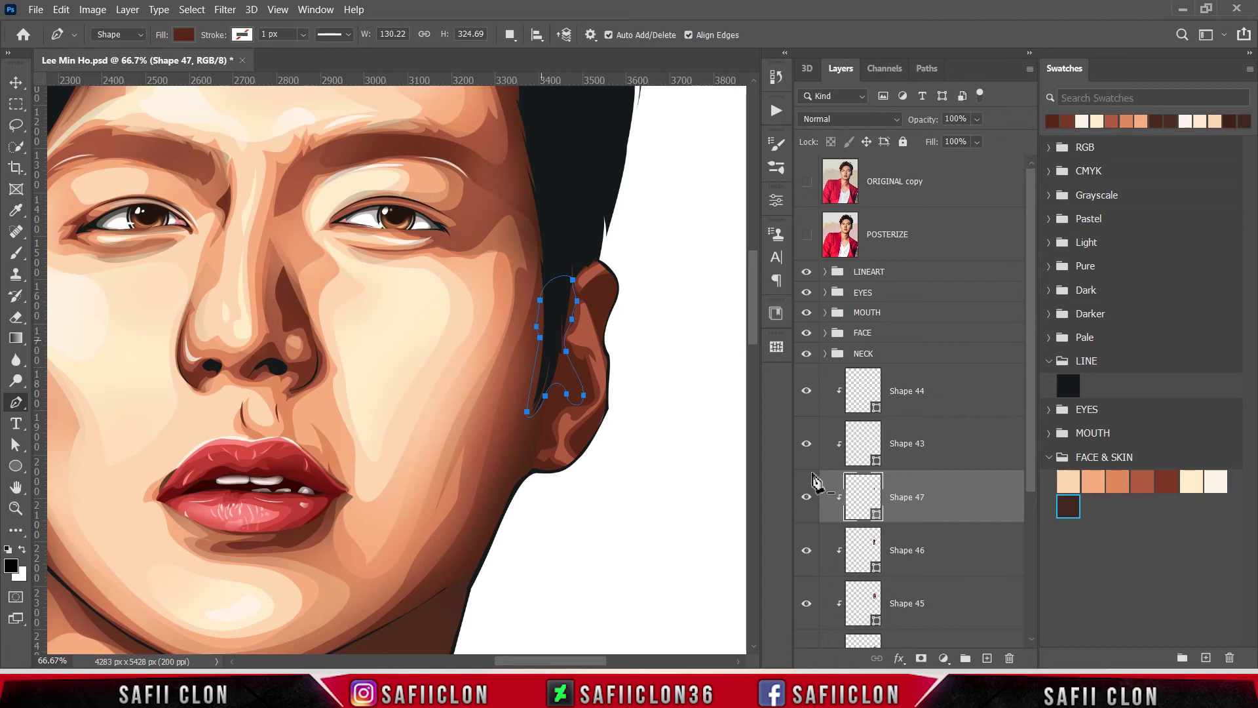
Set the Shape 47 fill colour to the dark brown 311e19.
double_click(868, 503)
click(1073, 507)
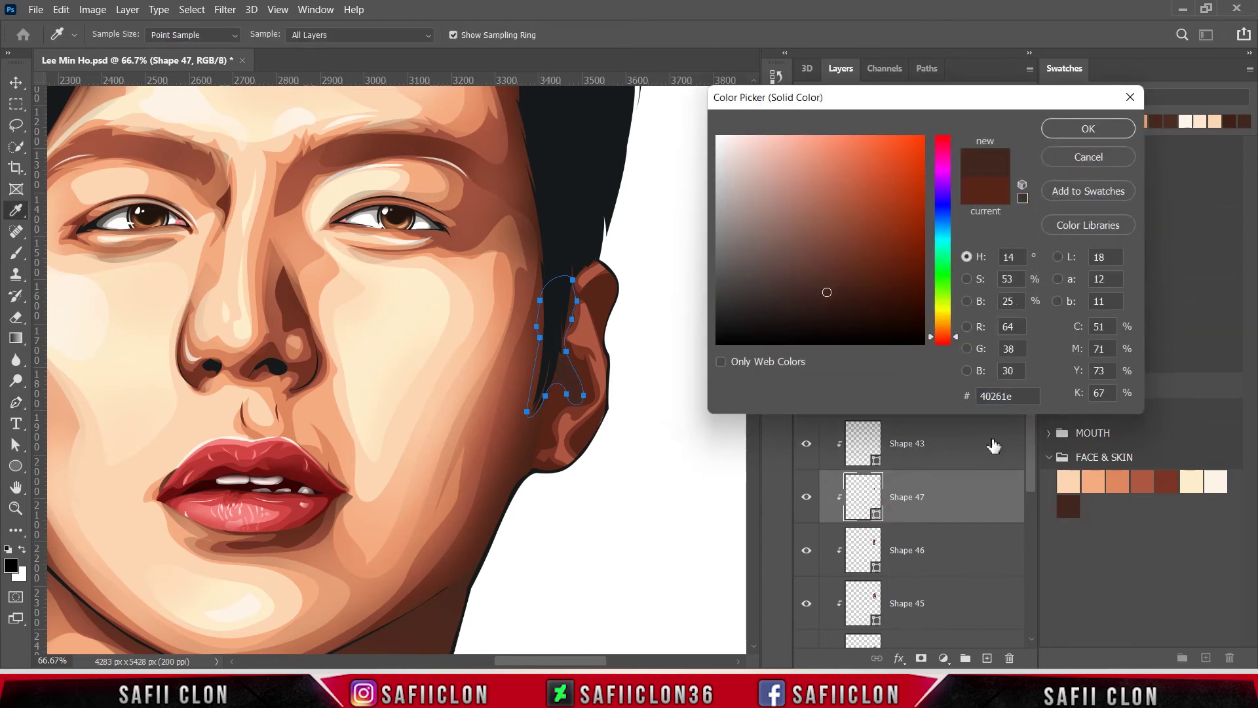
drag(826, 293, 819, 304)
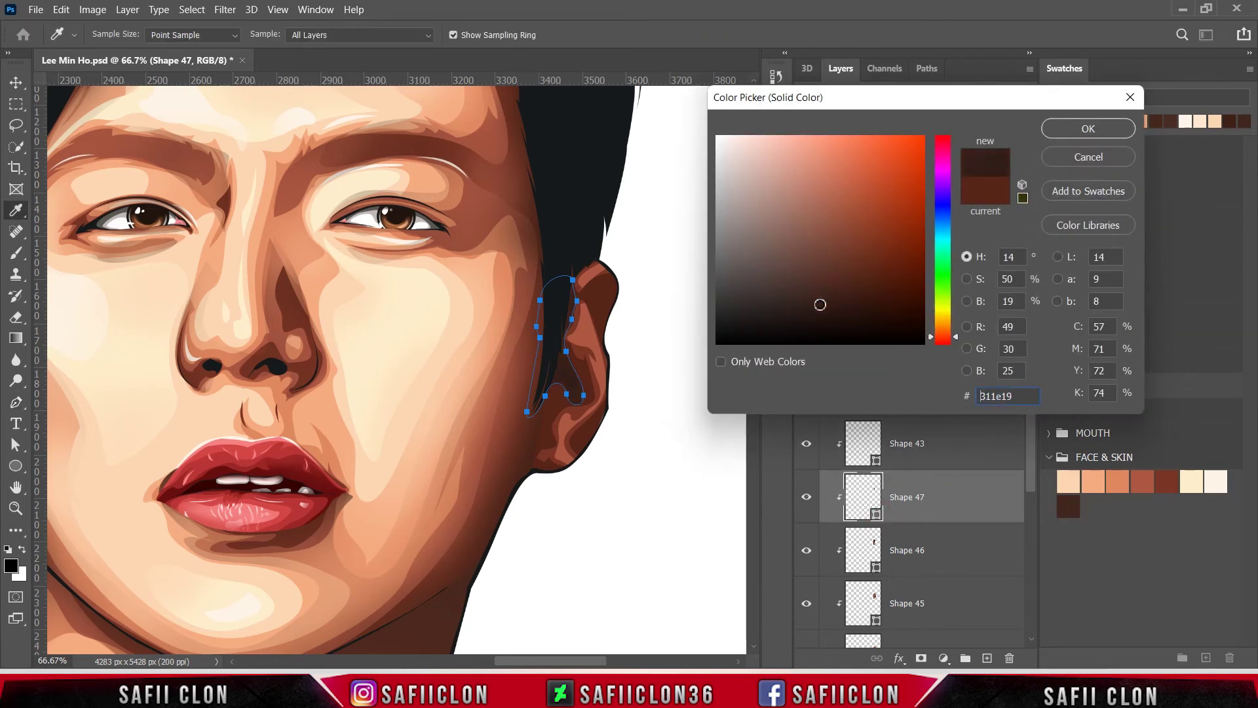
click(1056, 129)
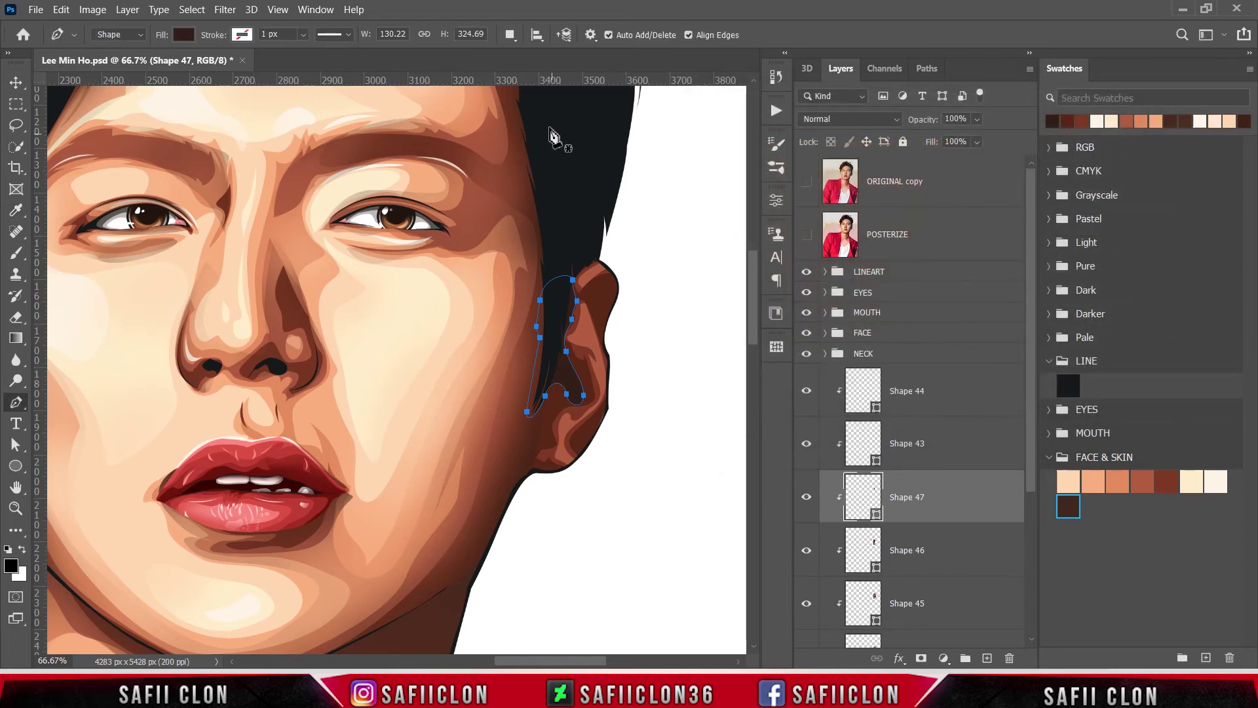
Using Combine Shapes, trace a shadow from the ear's back edge down toward the jaw.
click(510, 35)
click(532, 68)
click(807, 234)
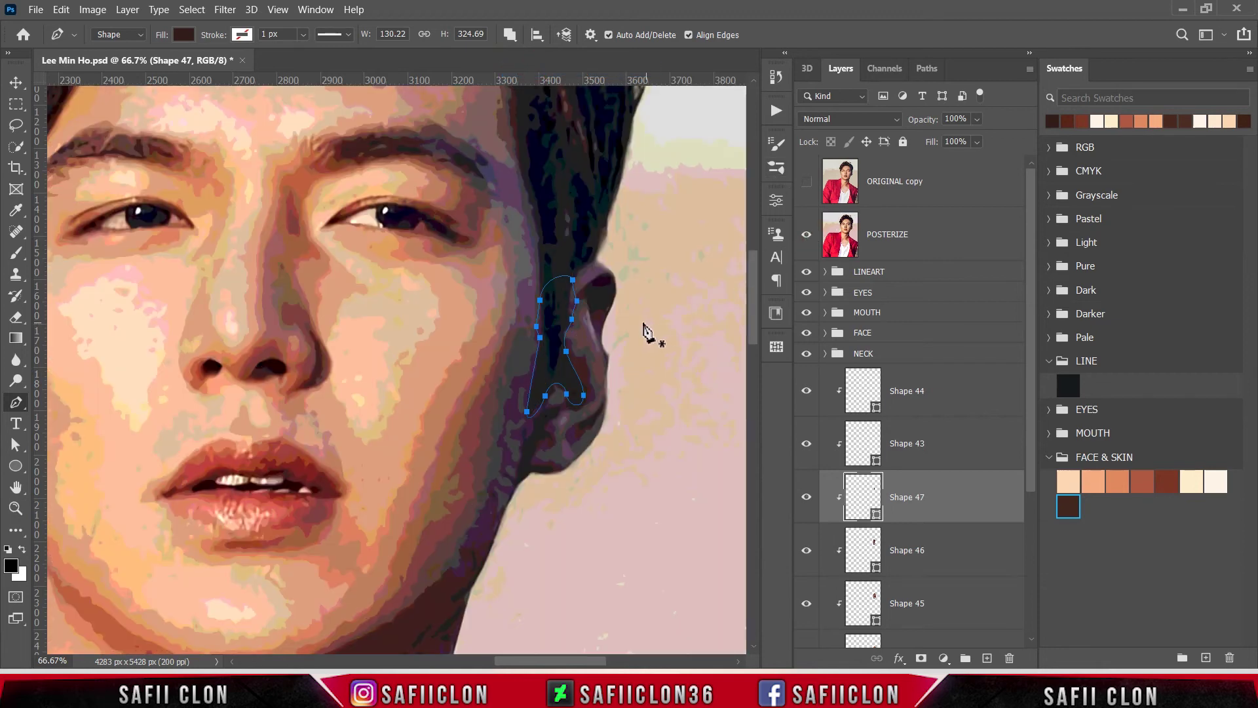
click(608, 307)
click(621, 277)
drag(632, 307, 649, 306)
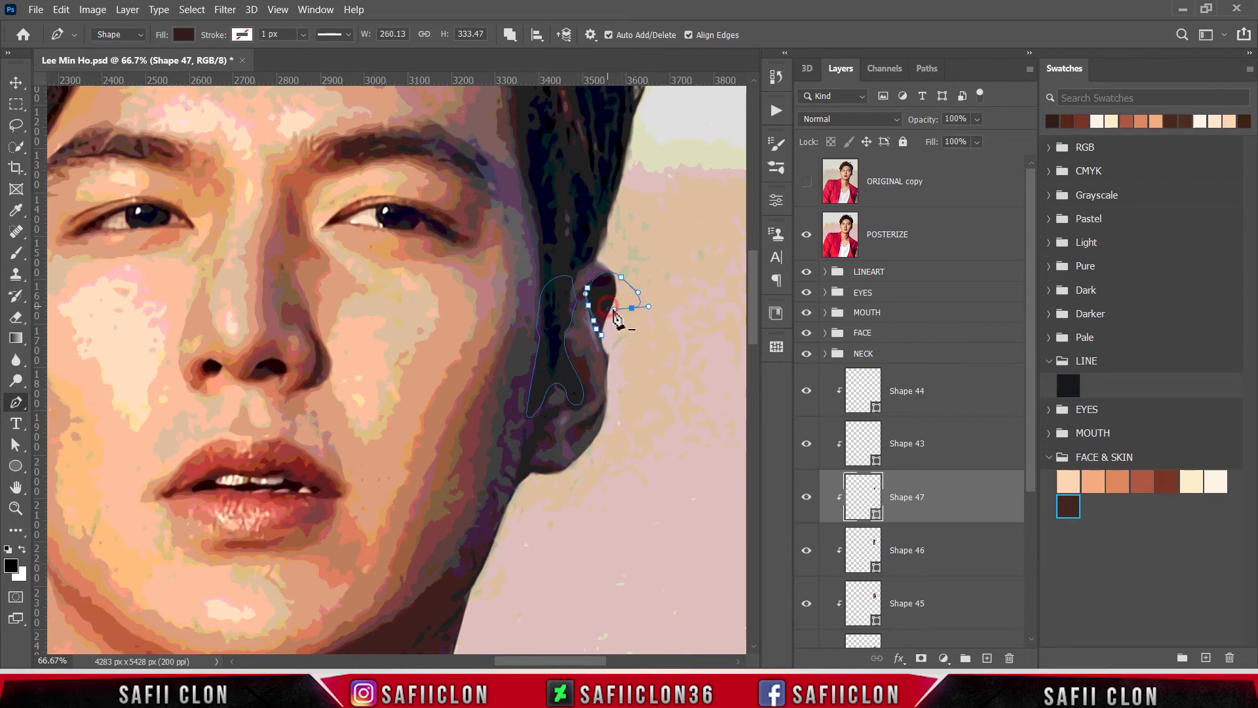
click(806, 234)
click(609, 392)
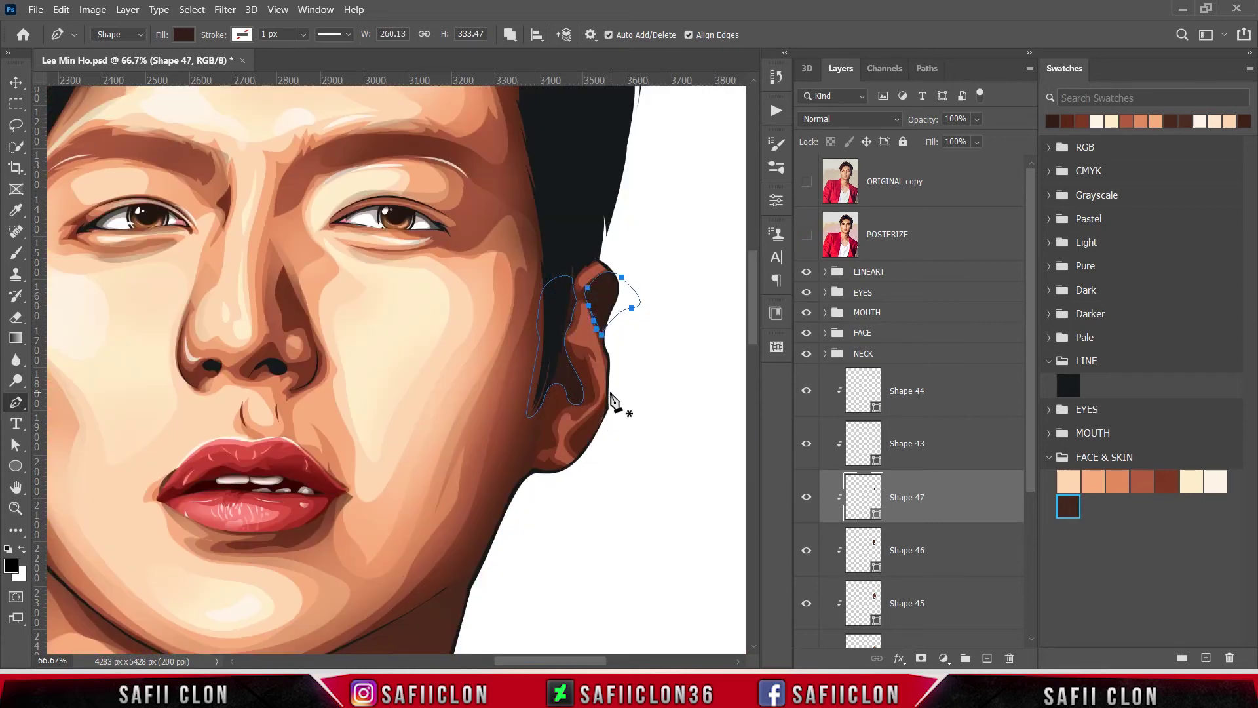
click(585, 426)
click(575, 434)
Wrap the shadow below the earlobe around the jawline, close it, and review the art.
click(807, 234)
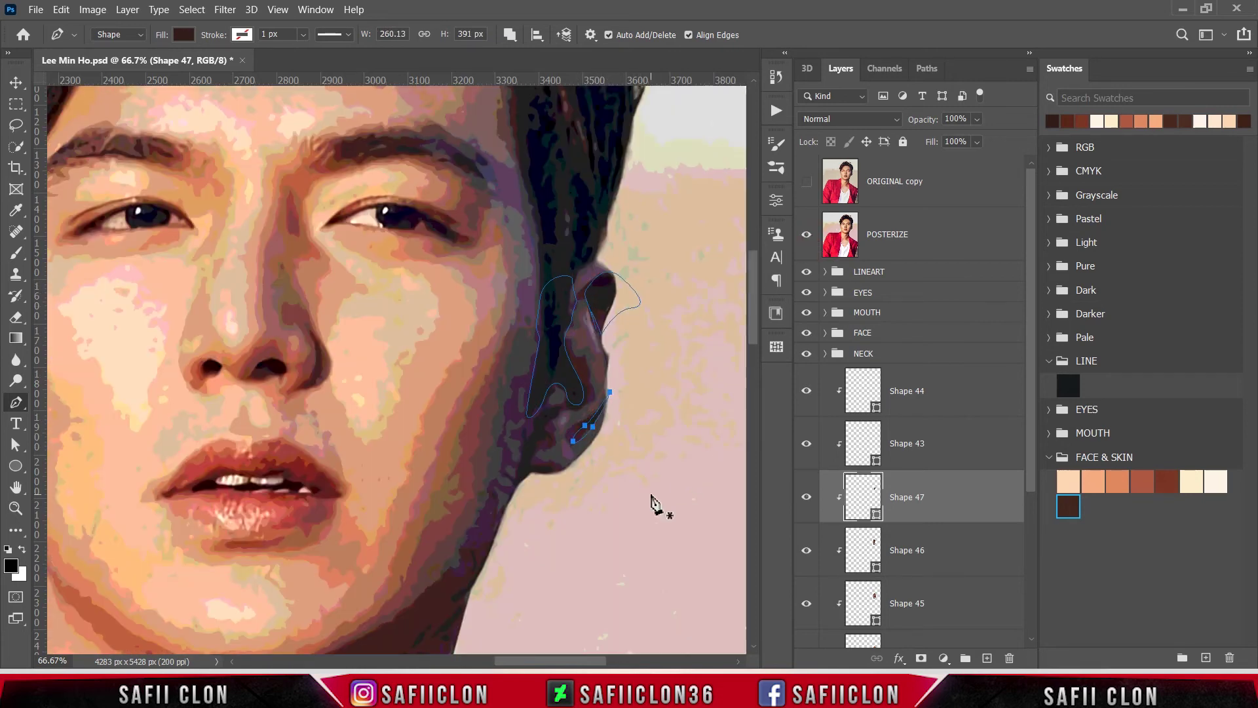
mouse_move(549, 470)
mouse_down()
mouse_move(536, 472)
mouse_move(550, 414)
mouse_move(574, 407)
mouse_up()
click(806, 234)
click(806, 234)
click(541, 416)
click(519, 440)
click(502, 477)
click(516, 505)
click(552, 493)
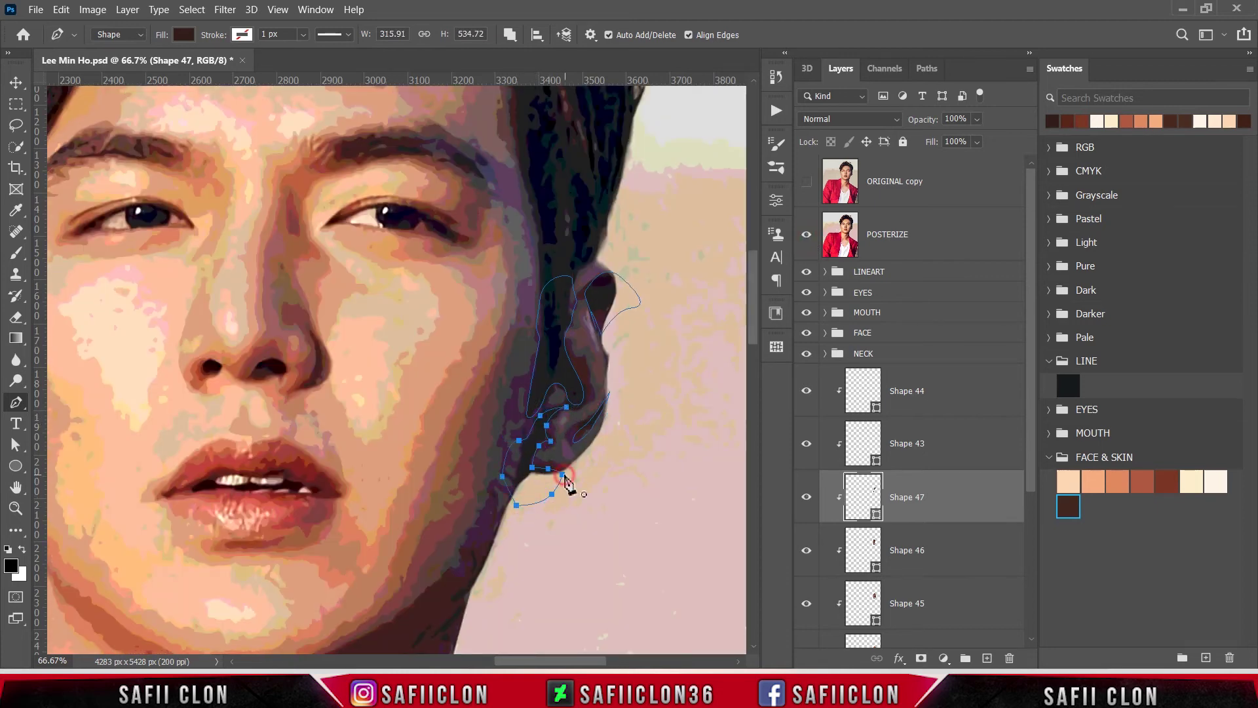
click(807, 234)
scroll(688, 331, down, 1)
scroll(688, 332, down, 1)
scroll(688, 332, down, 2)
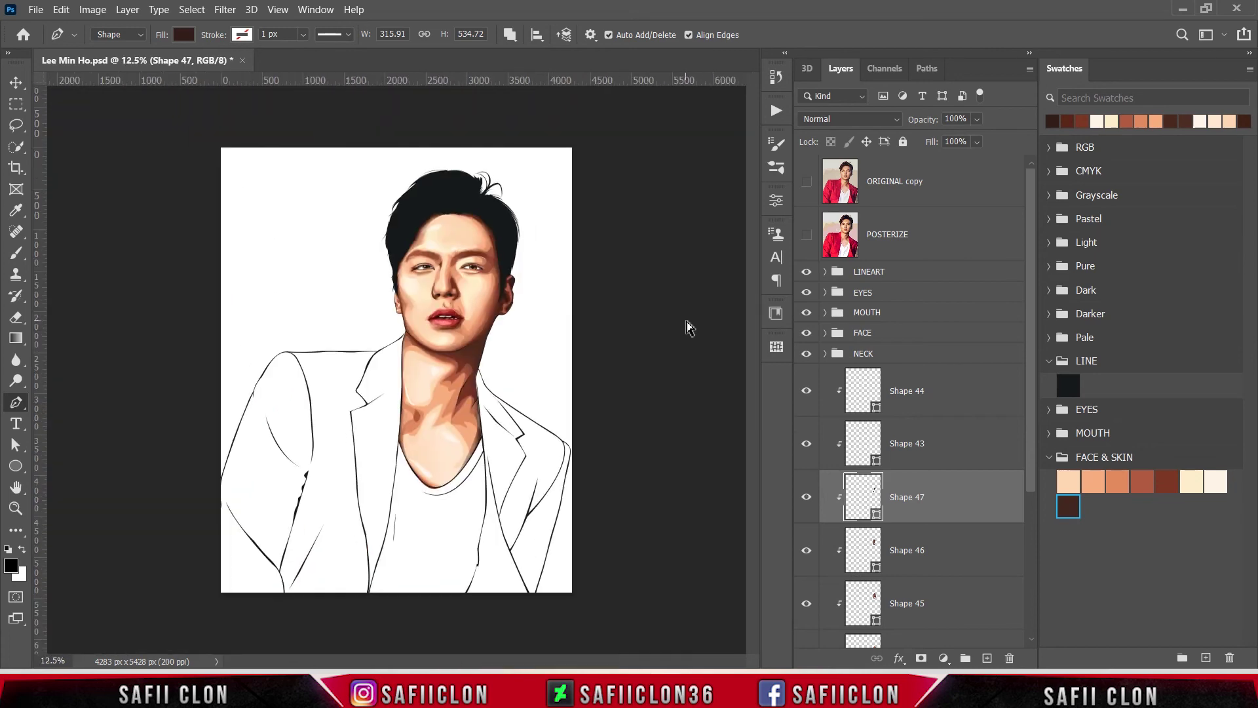
scroll(689, 331, up, 4)
scroll(690, 331, up, 5)
scroll(757, 307, right, 5)
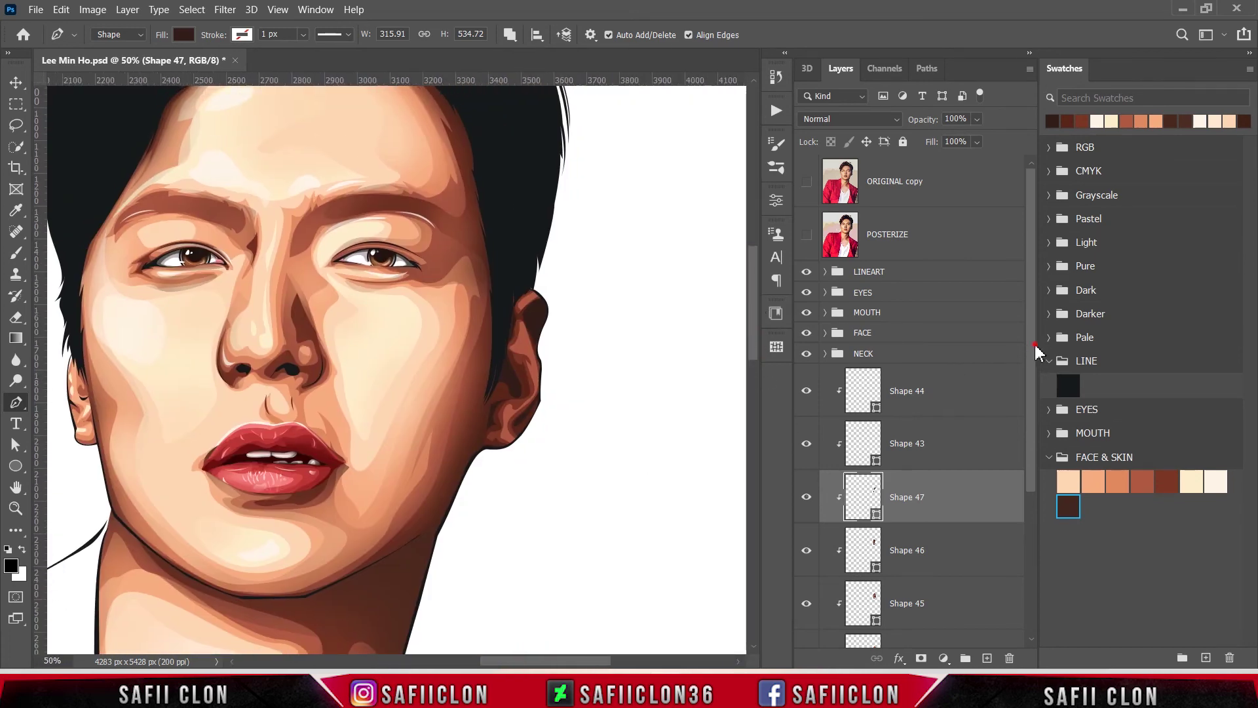
Change Shape 42's ear shading fill to the darker reddish brown 984b37.
drag(1035, 347, 1049, 479)
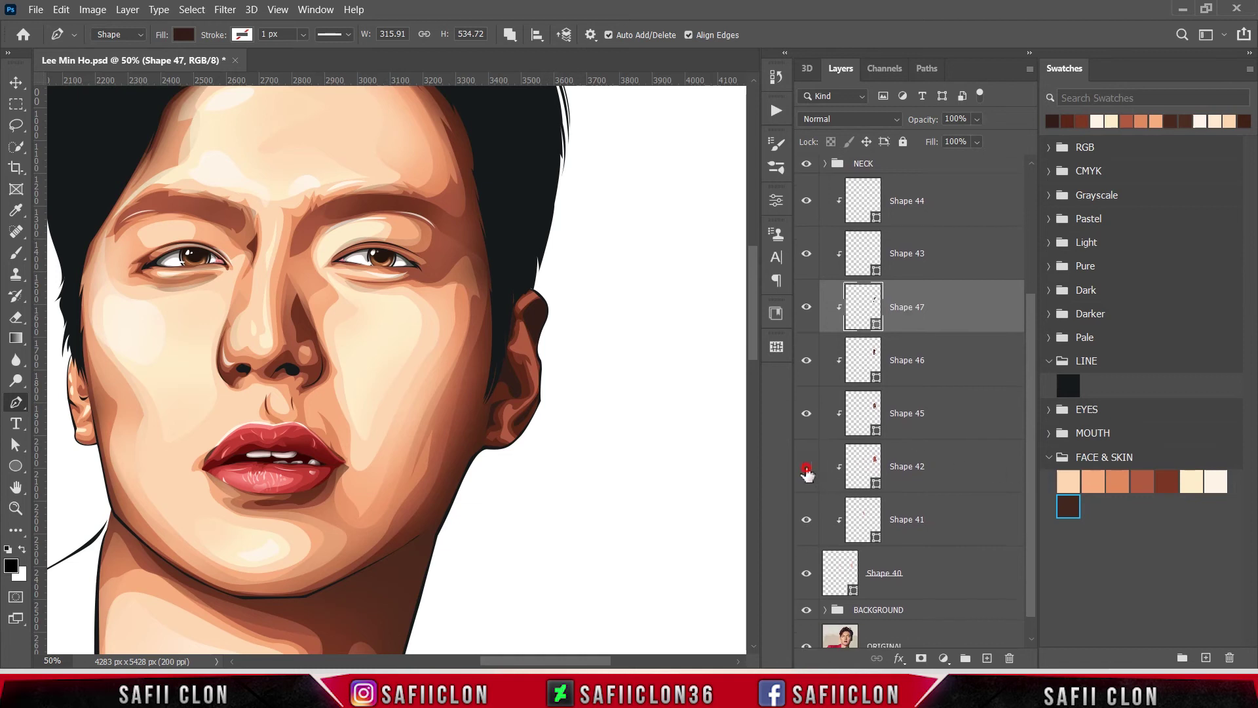
click(806, 469)
click(806, 469)
double_click(876, 489)
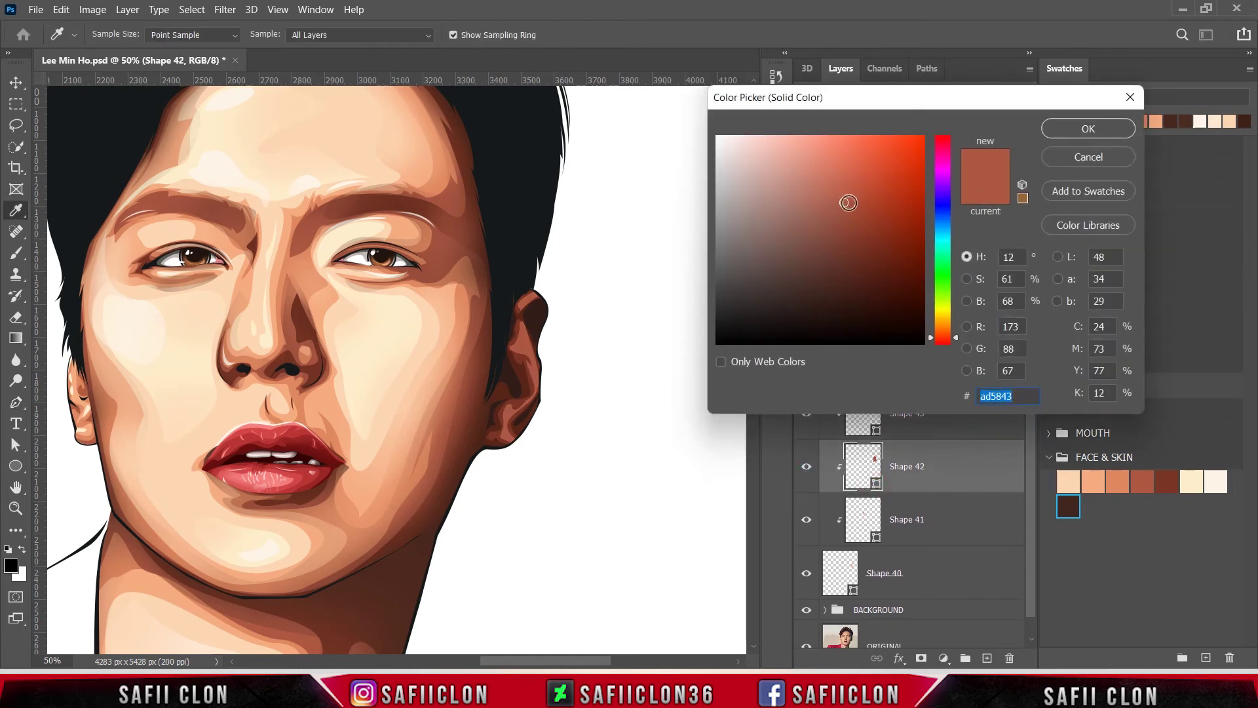
drag(846, 204, 850, 218)
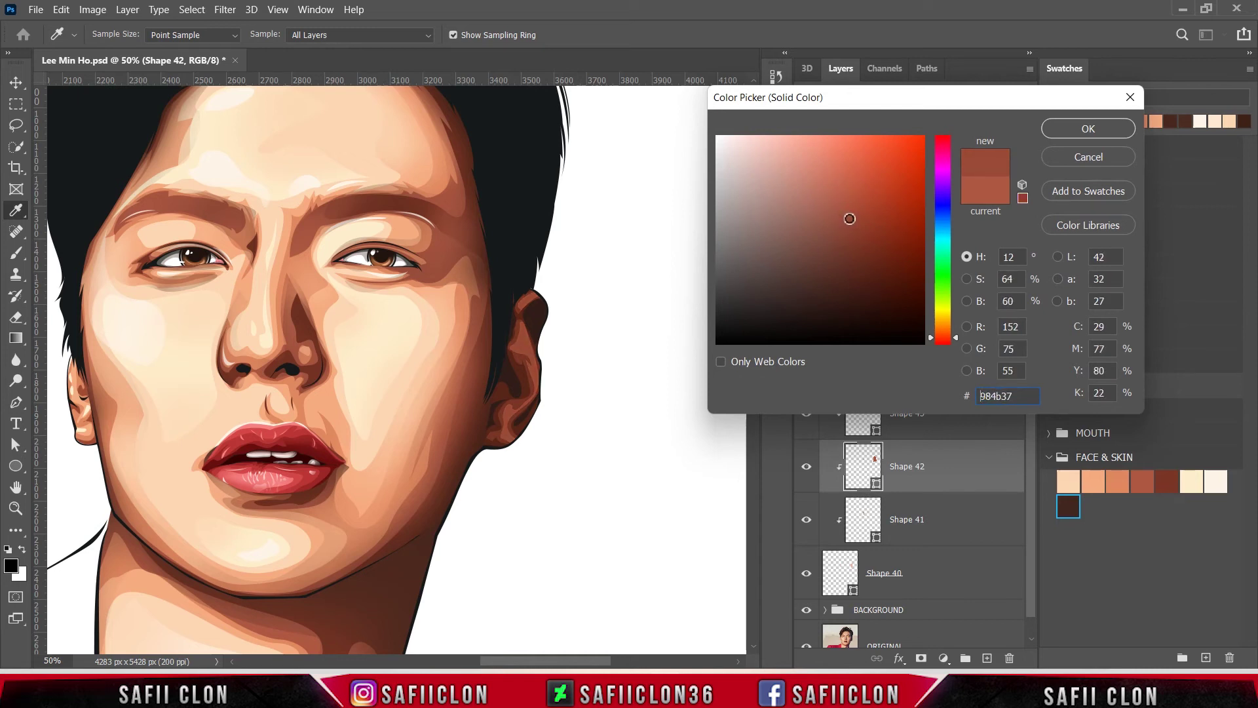
click(1060, 128)
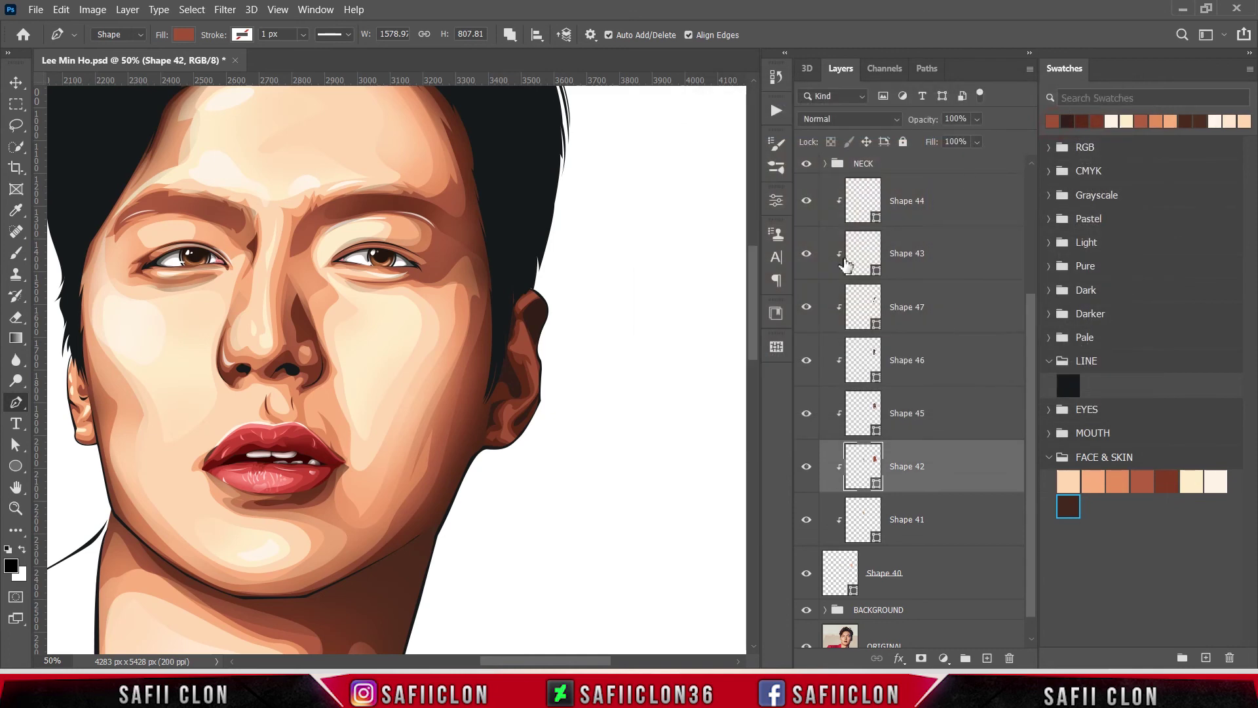
Toggle Shape 43 and Shape 44 visibility to compare the ear shading.
scroll(1029, 362, up, 2)
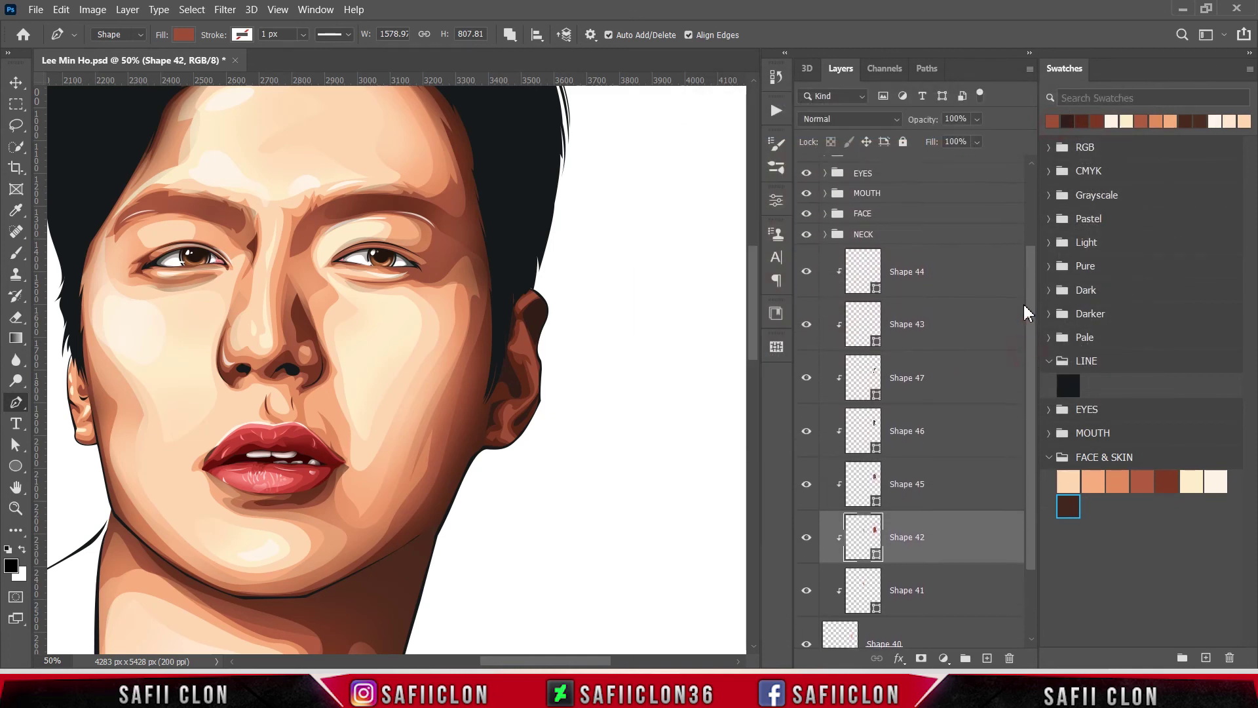
click(943, 325)
click(807, 325)
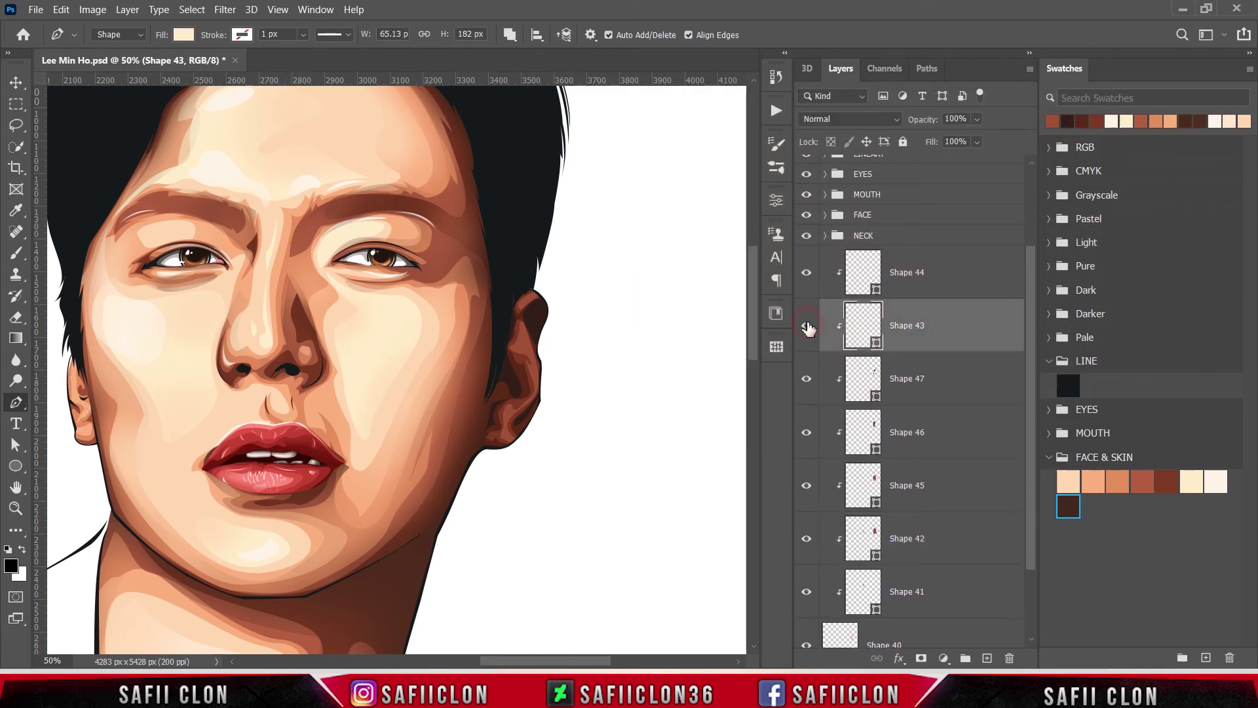
click(938, 279)
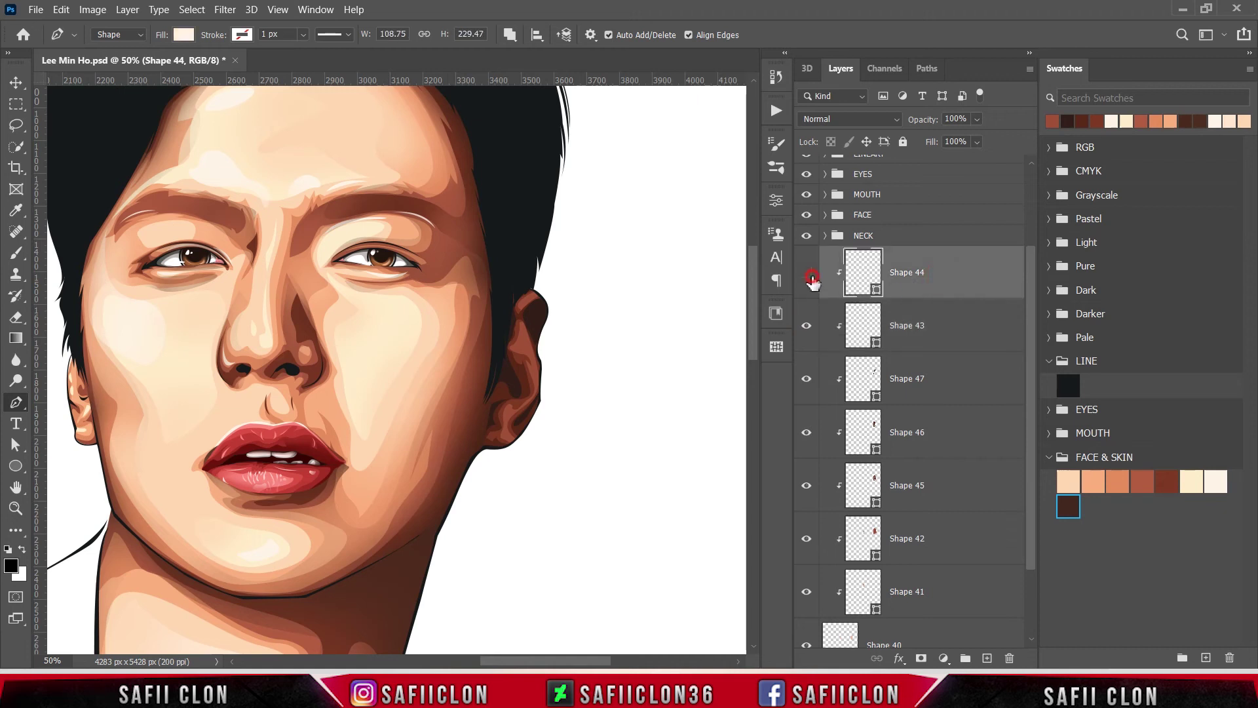
click(812, 278)
click(510, 35)
Create a small starting shape, Shape 48, on the ear's upper rim.
click(531, 294)
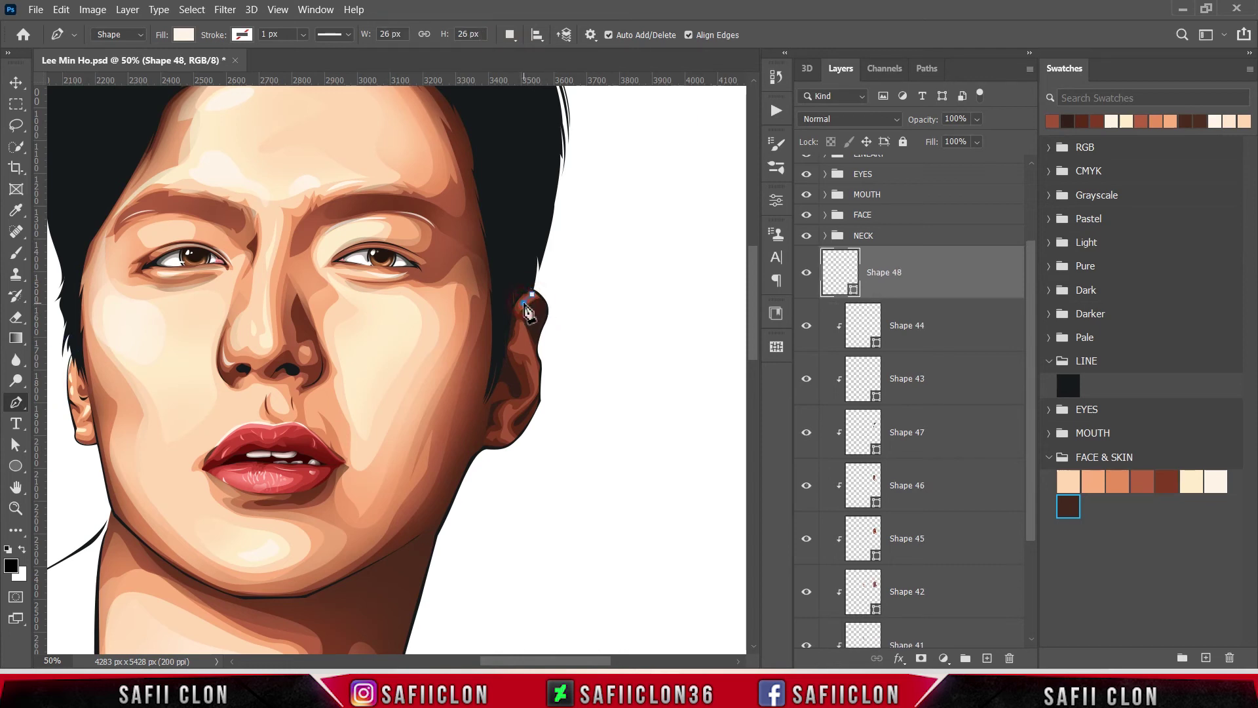
click(532, 292)
click(513, 36)
click(564, 69)
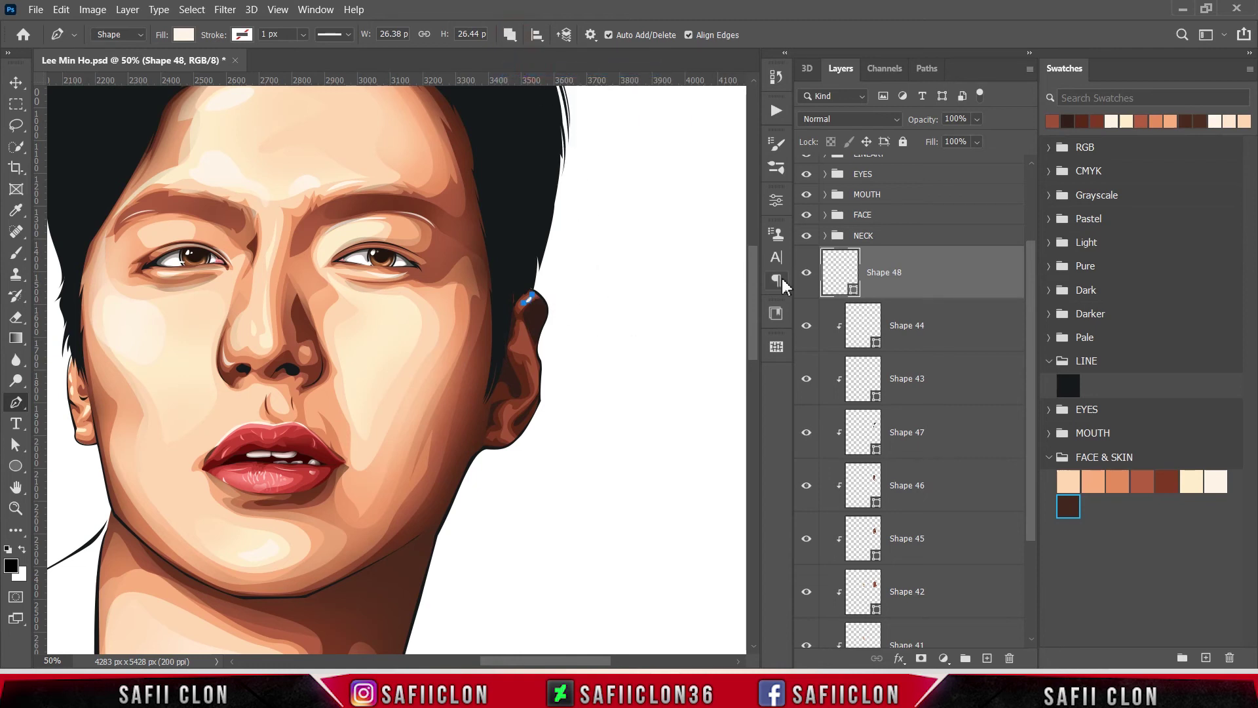
click(853, 289)
Fill Shape 48 with the reddish brown cc6a51.
double_click(854, 289)
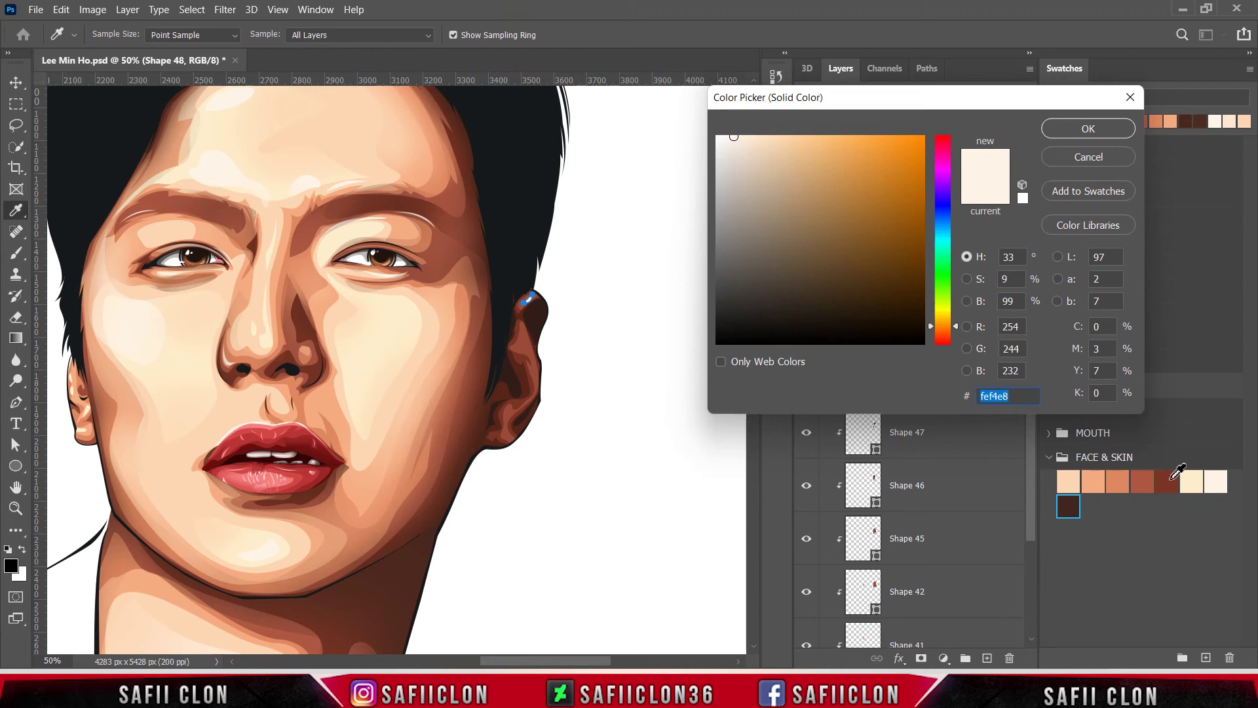
click(527, 347)
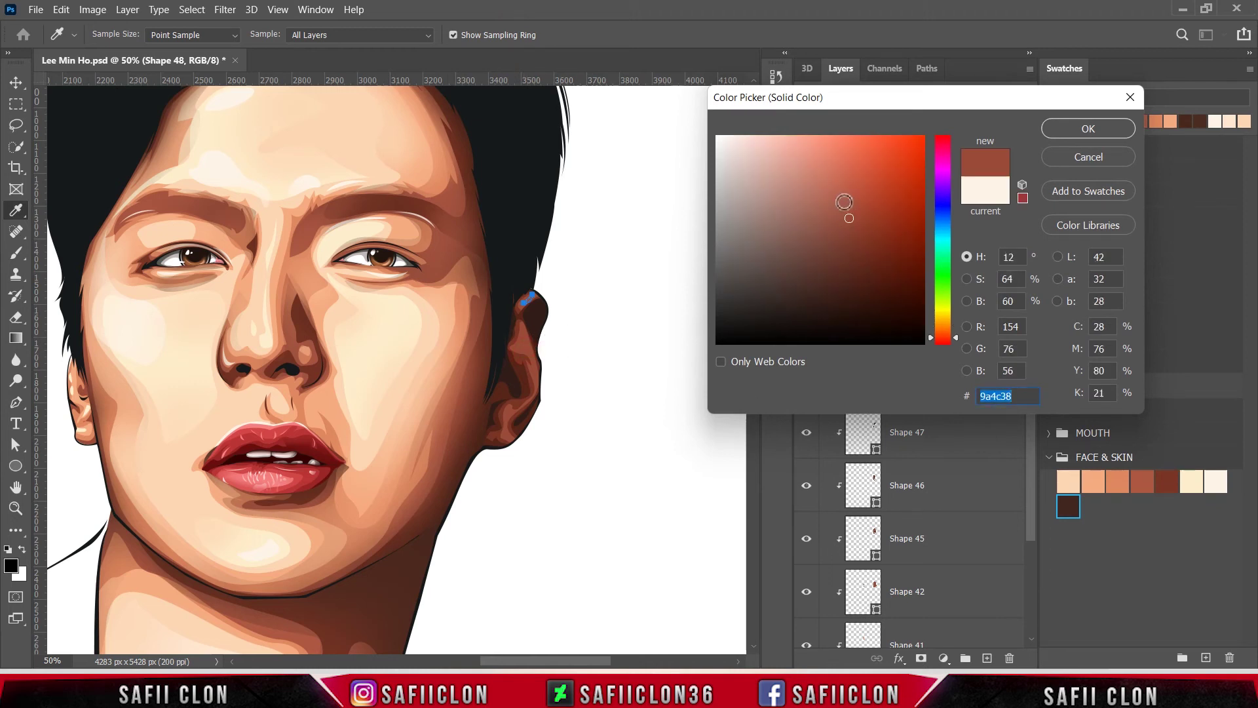
drag(847, 220, 843, 177)
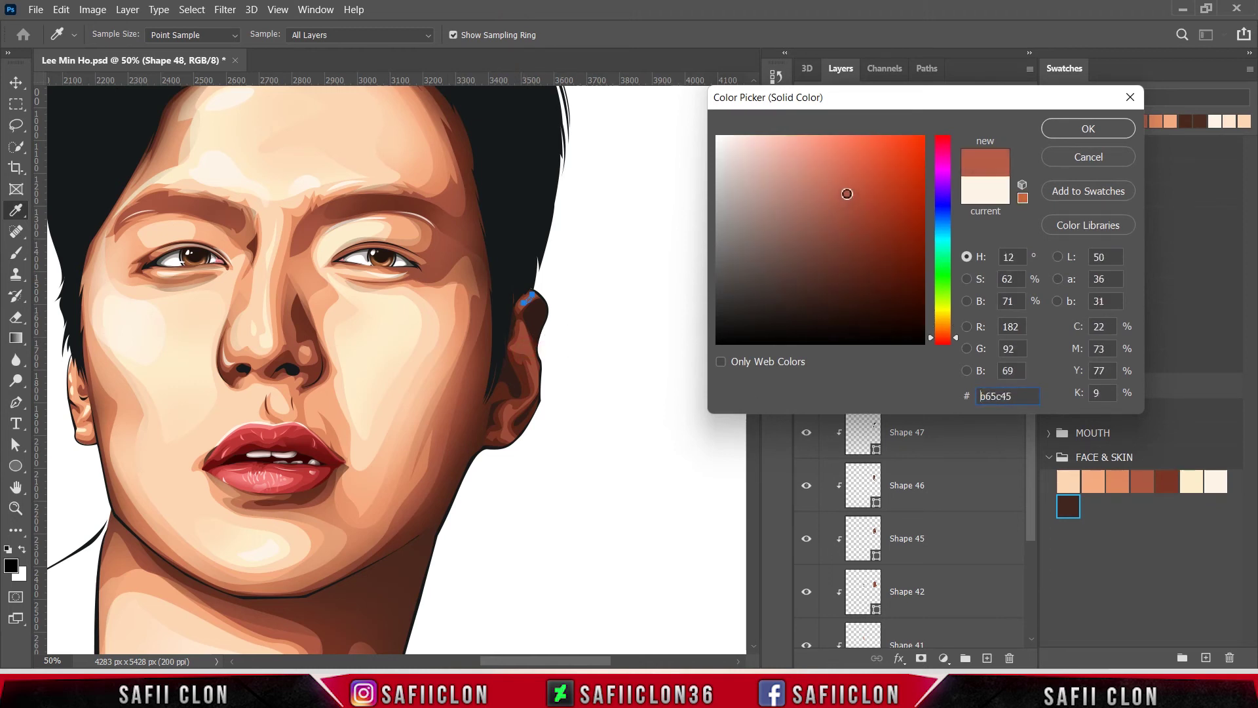
click(1081, 128)
Using Combine Shapes, extend Shape 48 down the ear's outer rim.
click(510, 34)
click(550, 73)
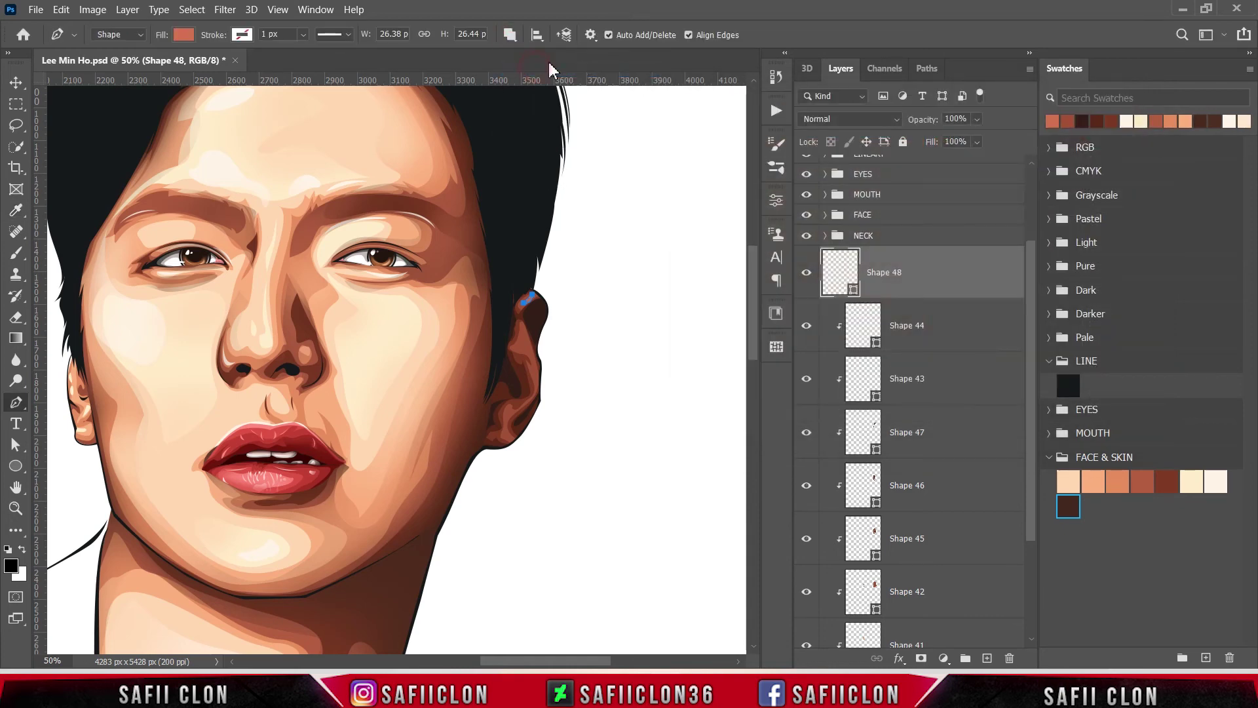
click(523, 326)
click(536, 366)
click(537, 391)
key(ctrl+minus)
Trace a closed orange-brown shading shape along the back of the ear.
key(ctrl+minus)
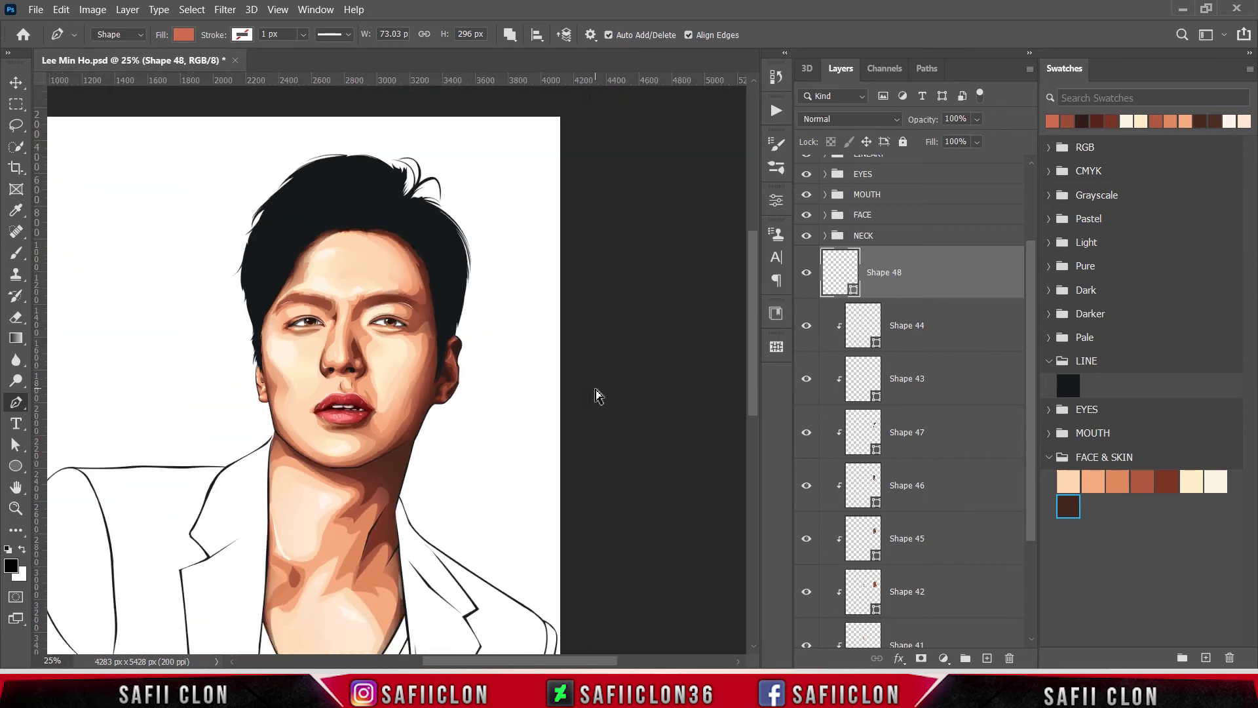
key(ctrl+minus)
key(ctrl+minus)
scroll(598, 395, up, 1)
scroll(597, 395, up, 2)
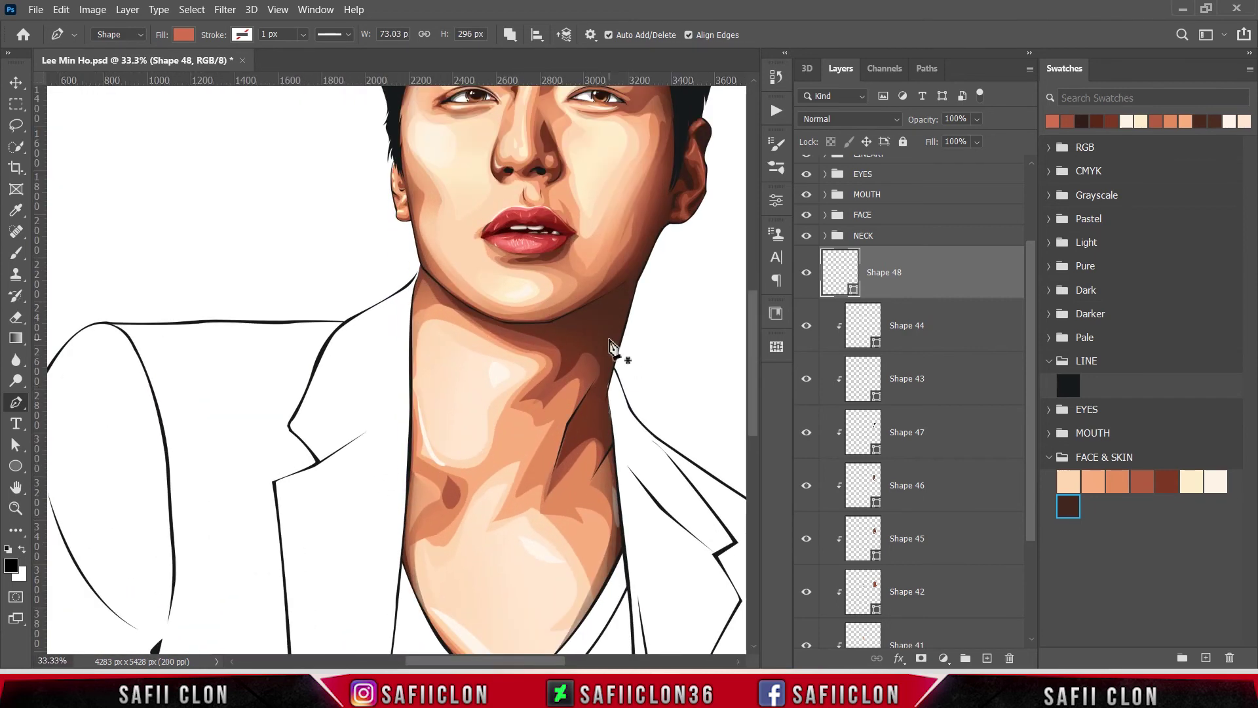
scroll(619, 307, up, 1)
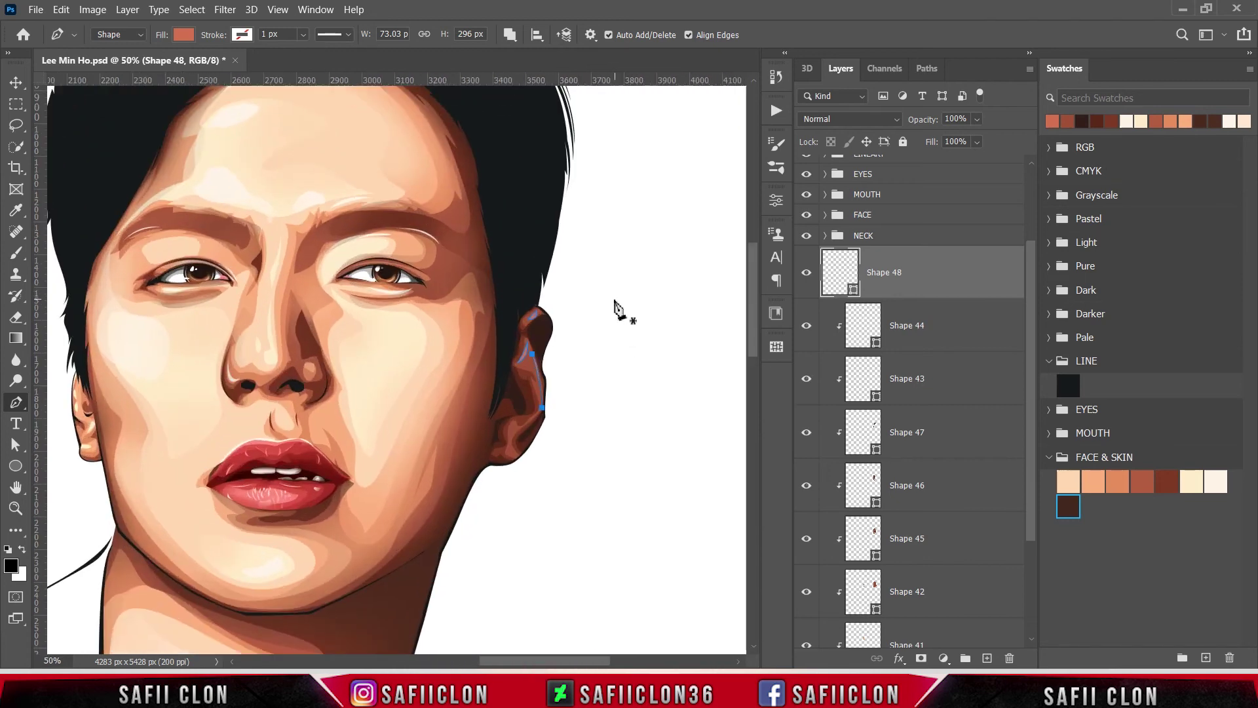
drag(547, 321, 550, 326)
click(547, 384)
click(541, 421)
click(569, 384)
click(579, 288)
click(539, 303)
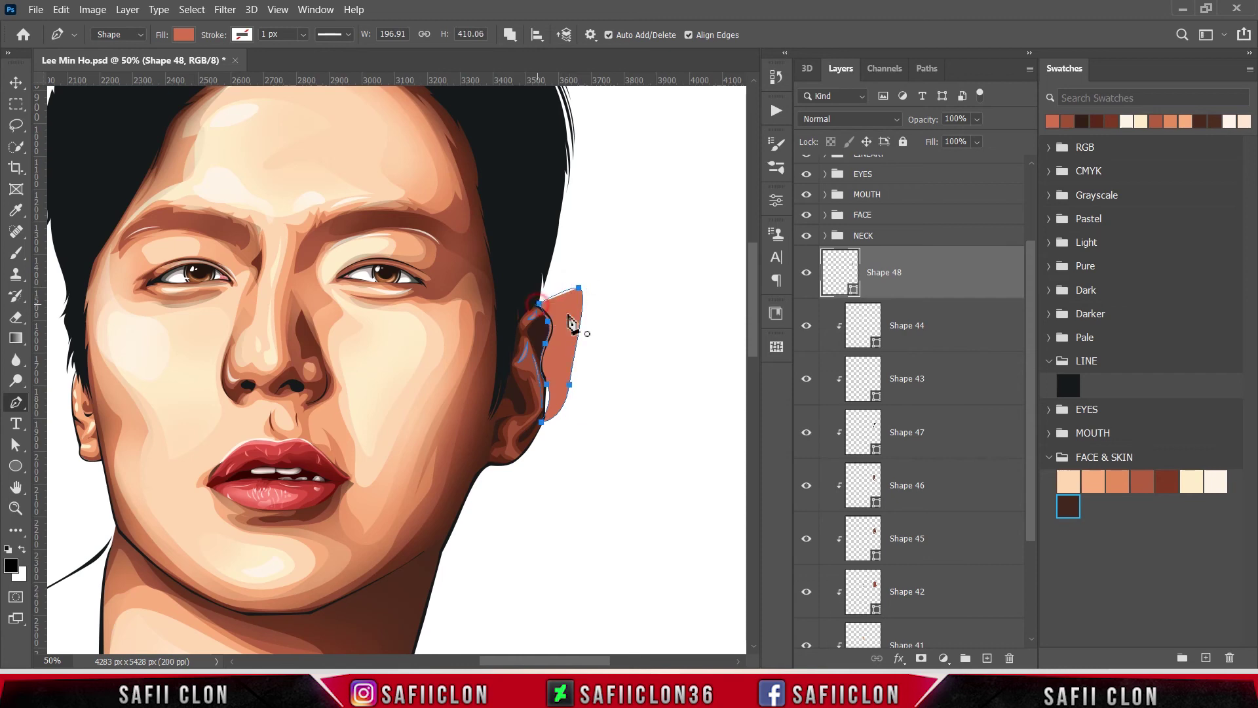
Clip Shape 48 to the ear layers below and finish the path.
right_click(933, 285)
click(970, 216)
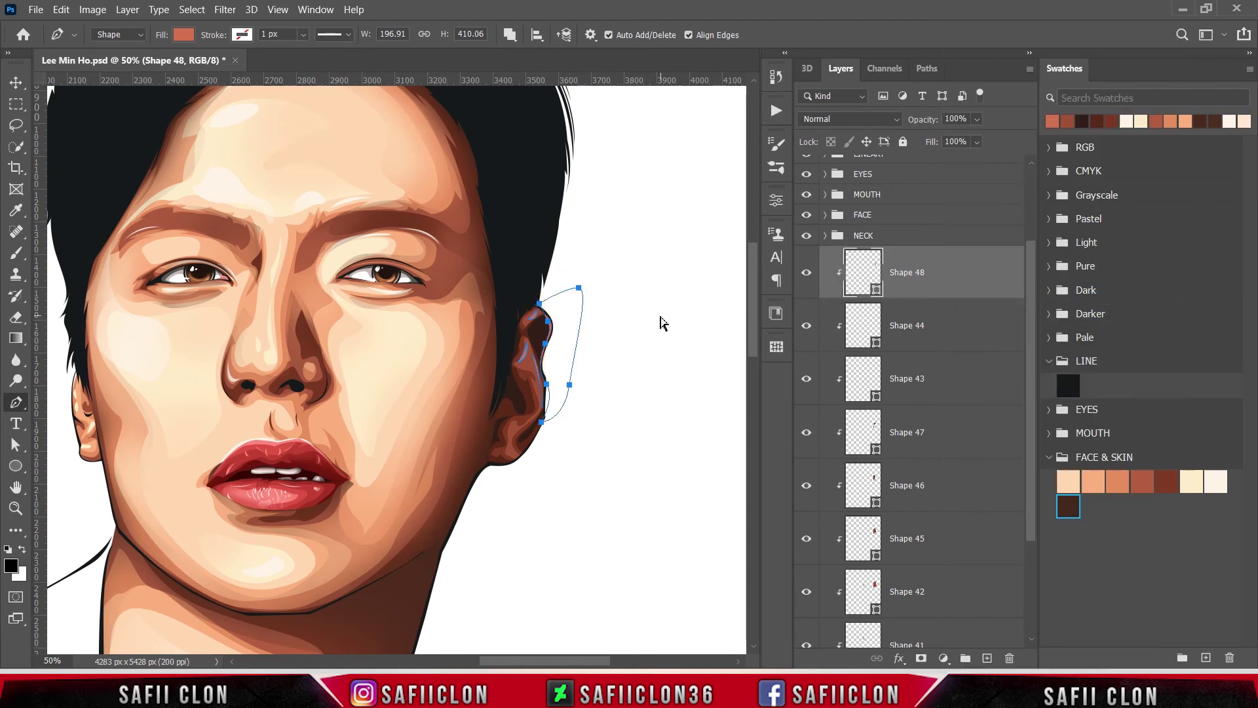
key(Return)
key(ctrl+minus)
key(ctrl+minus)
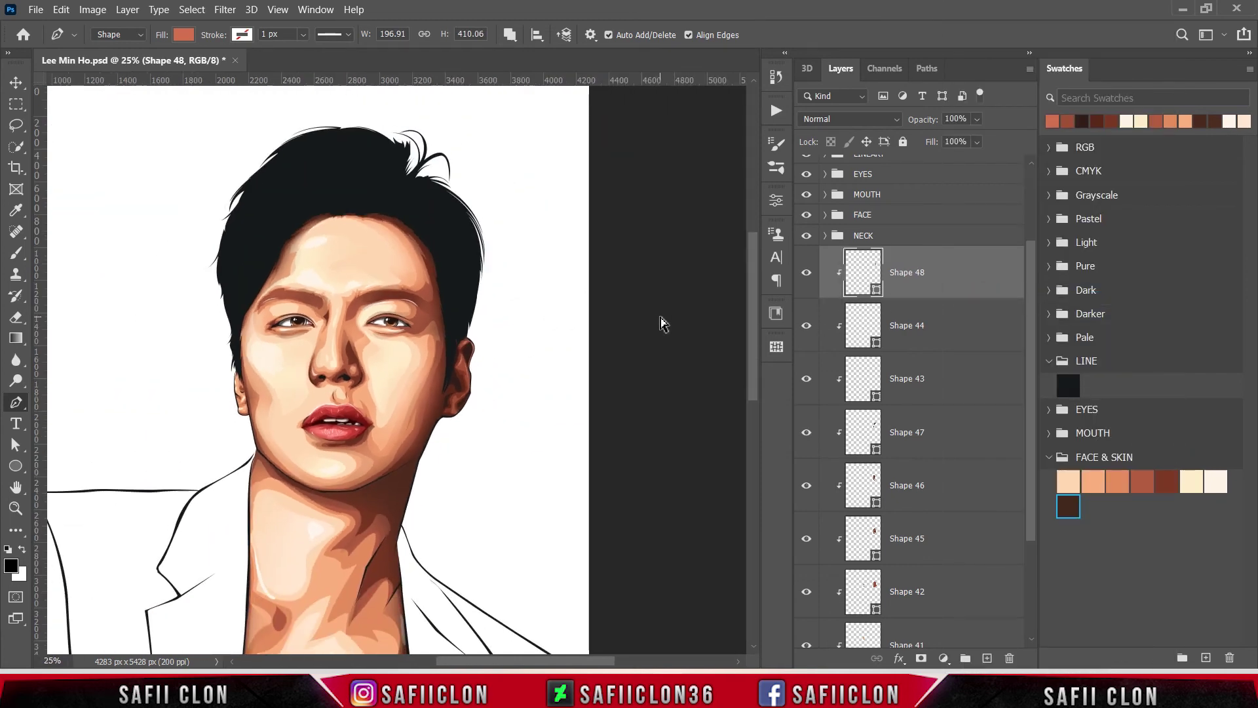
key(ctrl+minus)
key(ctrl+plus)
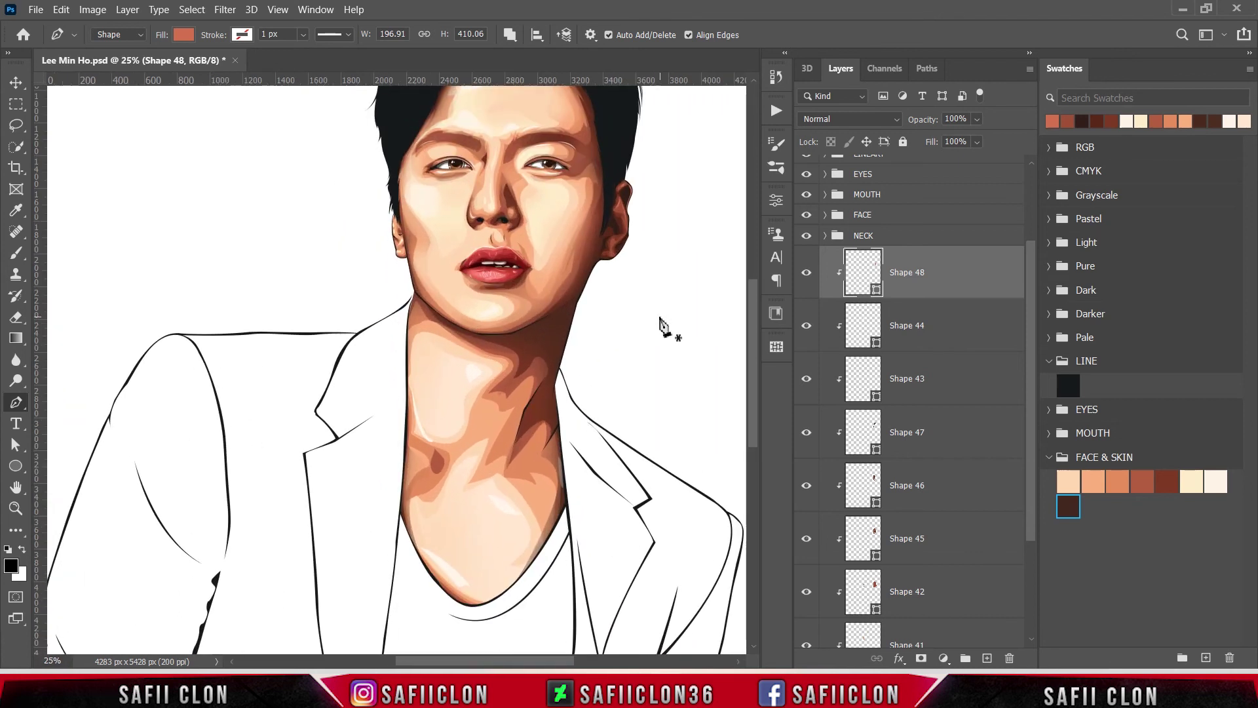
Pan and zoom in on the face and neck.
scroll(655, 340, up, 2)
scroll(652, 386, up, 3)
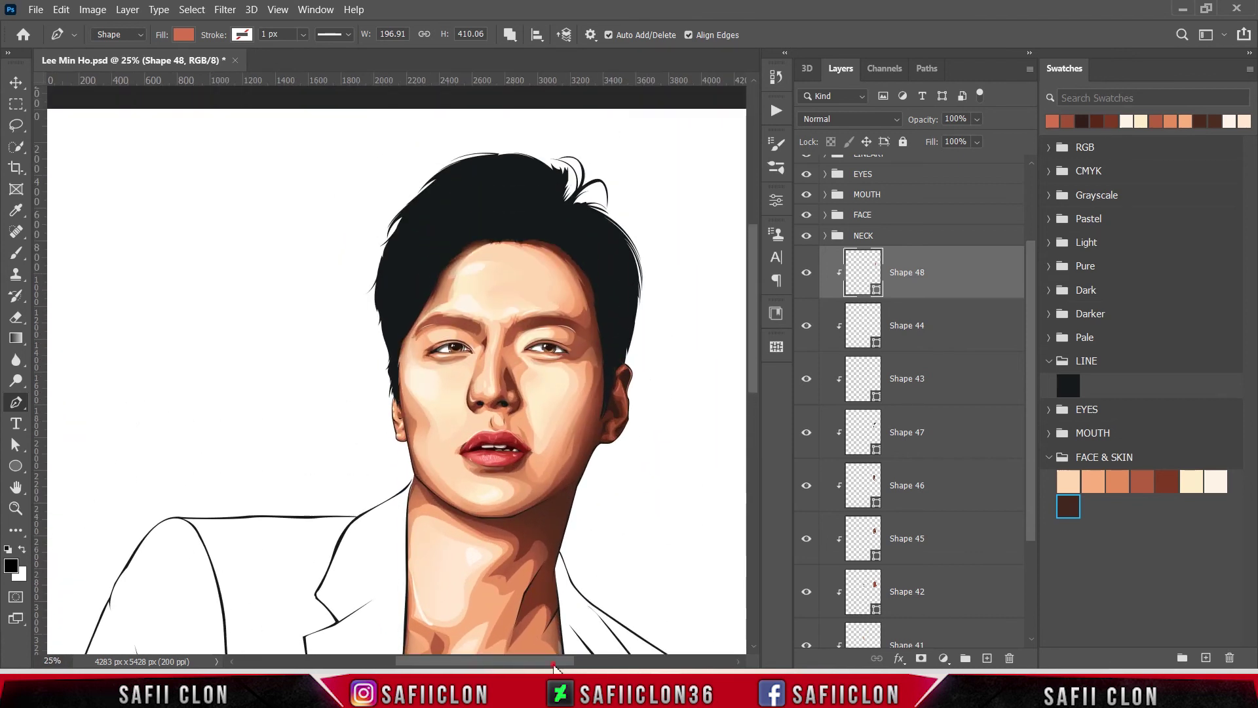
scroll(720, 387, right, 5)
scroll(721, 377, down, 3)
key(ctrl+plus)
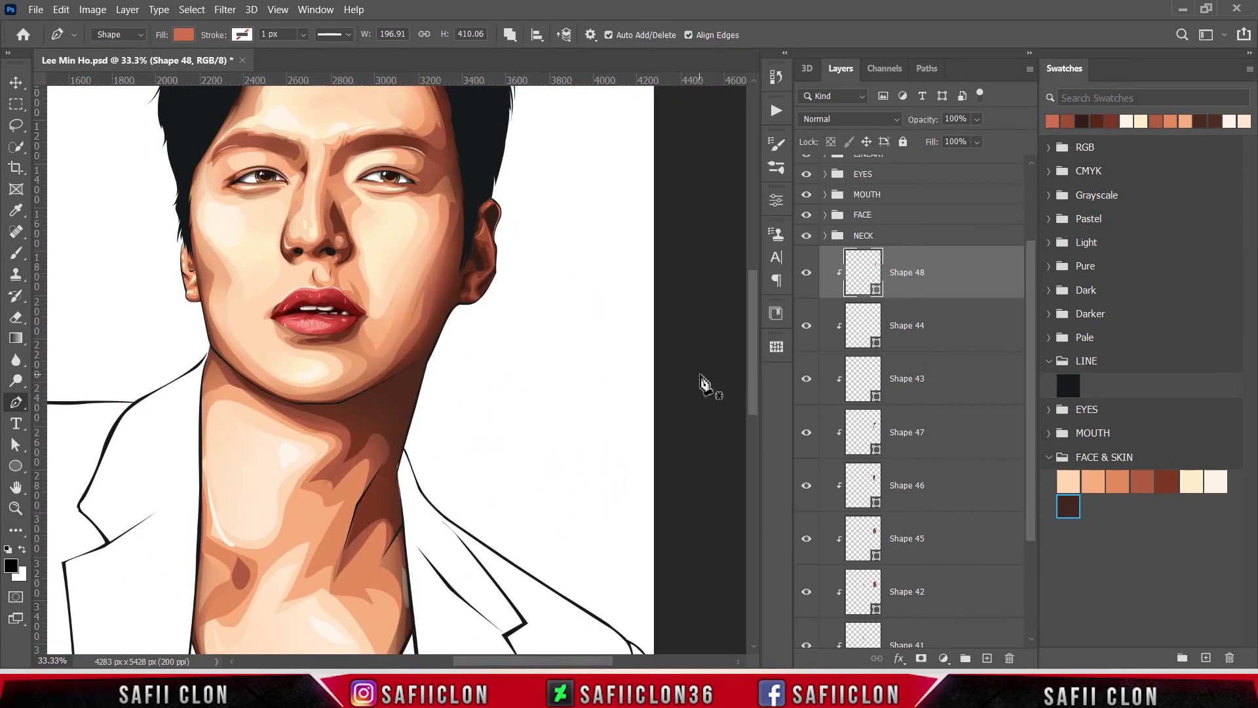
scroll(1018, 331, down, 2)
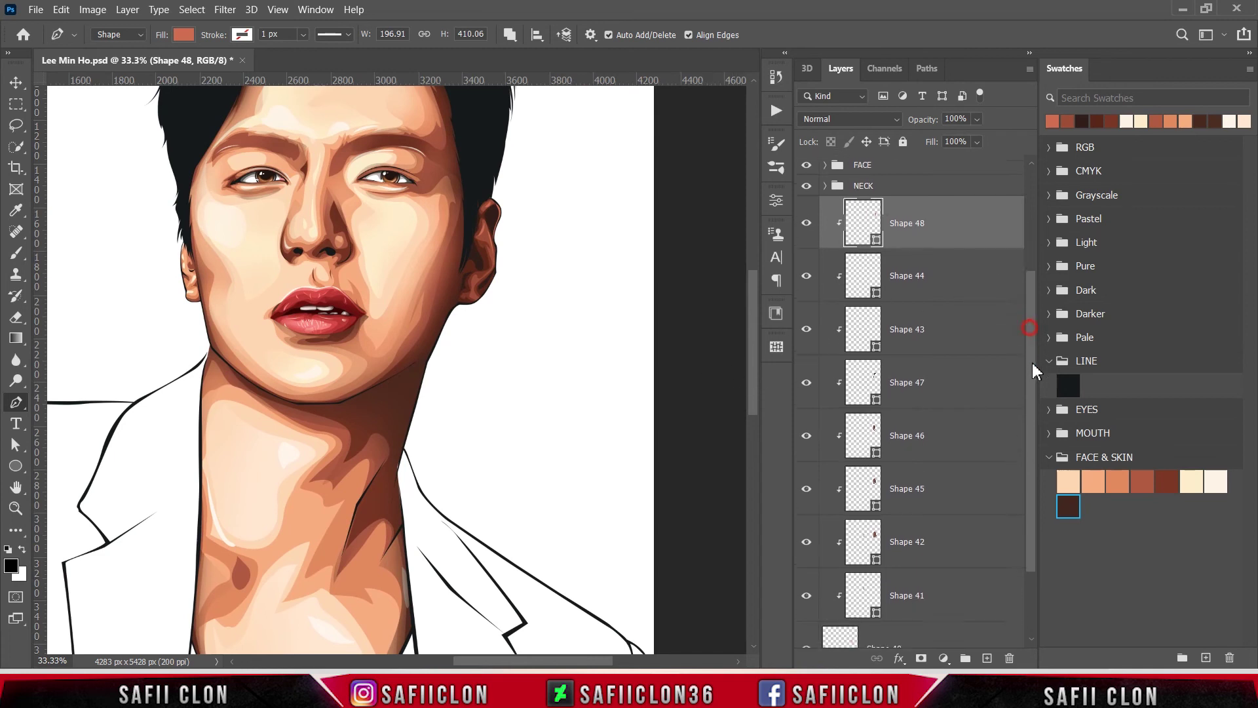
scroll(1031, 329, down, 1)
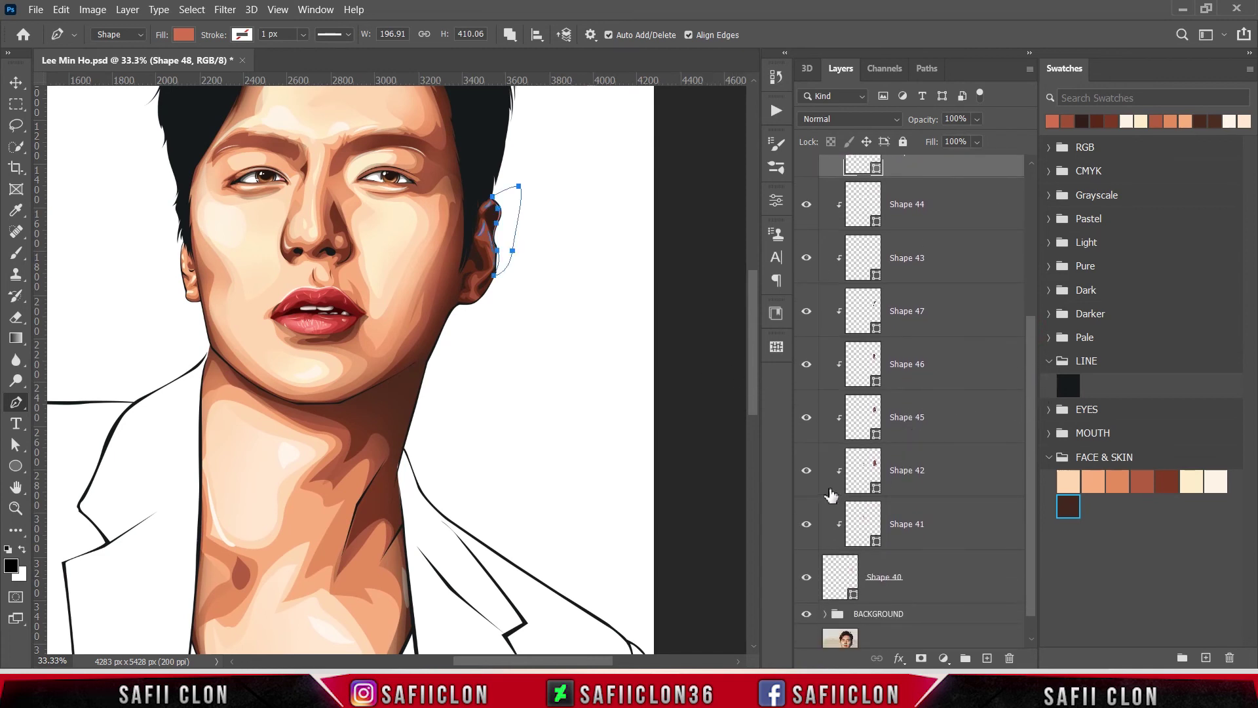
Reshape Shape 45's shading outline with a curved anchor along the ear's top edge.
click(807, 471)
click(806, 472)
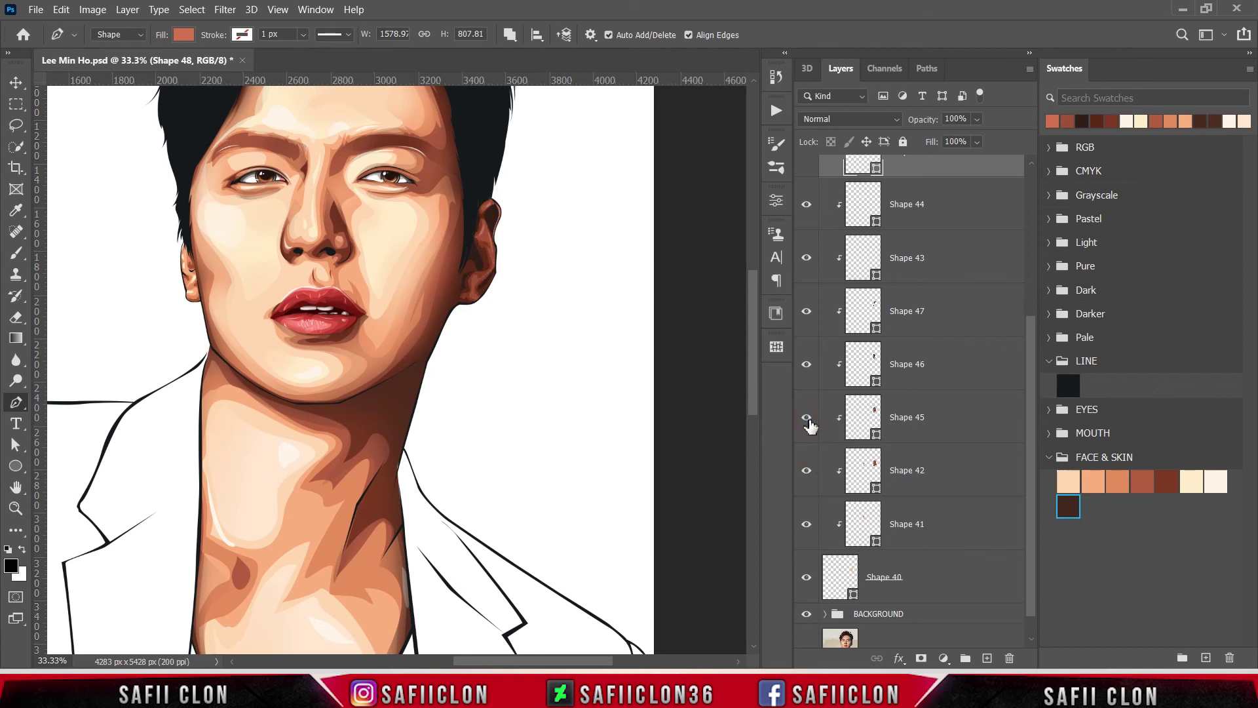
click(943, 420)
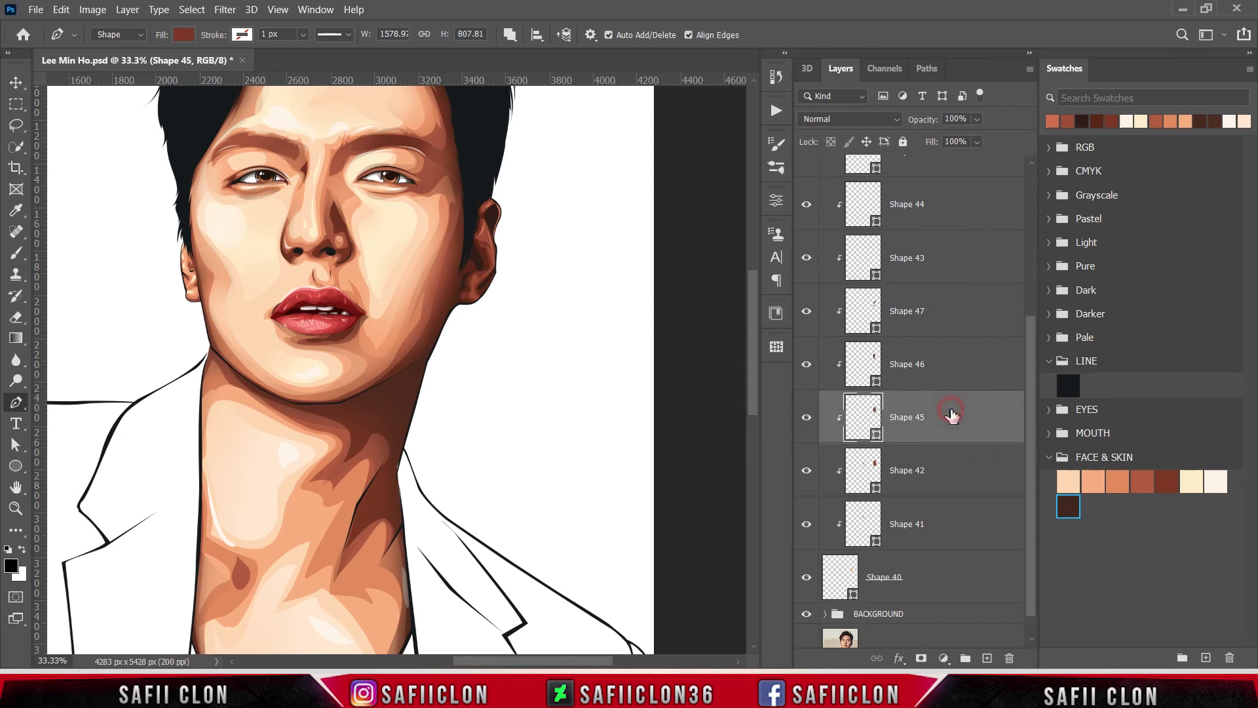
click(511, 35)
click(534, 71)
key(ctrl+plus)
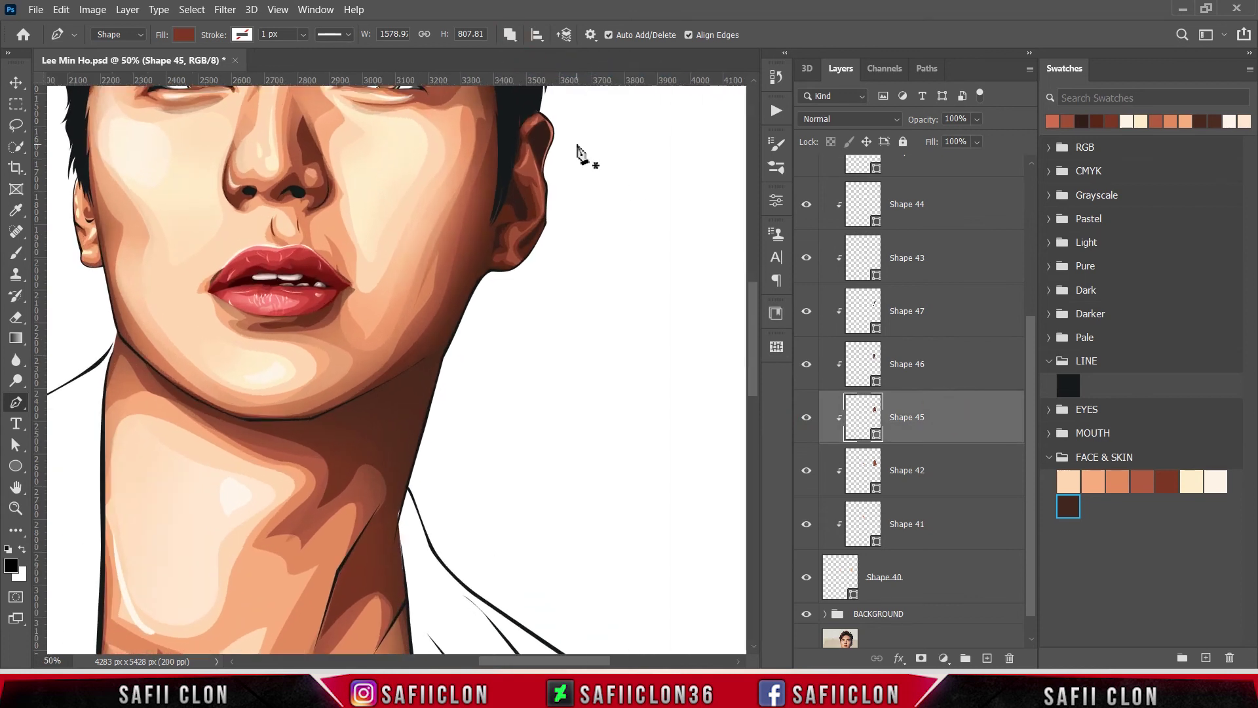
scroll(578, 171, up, 3)
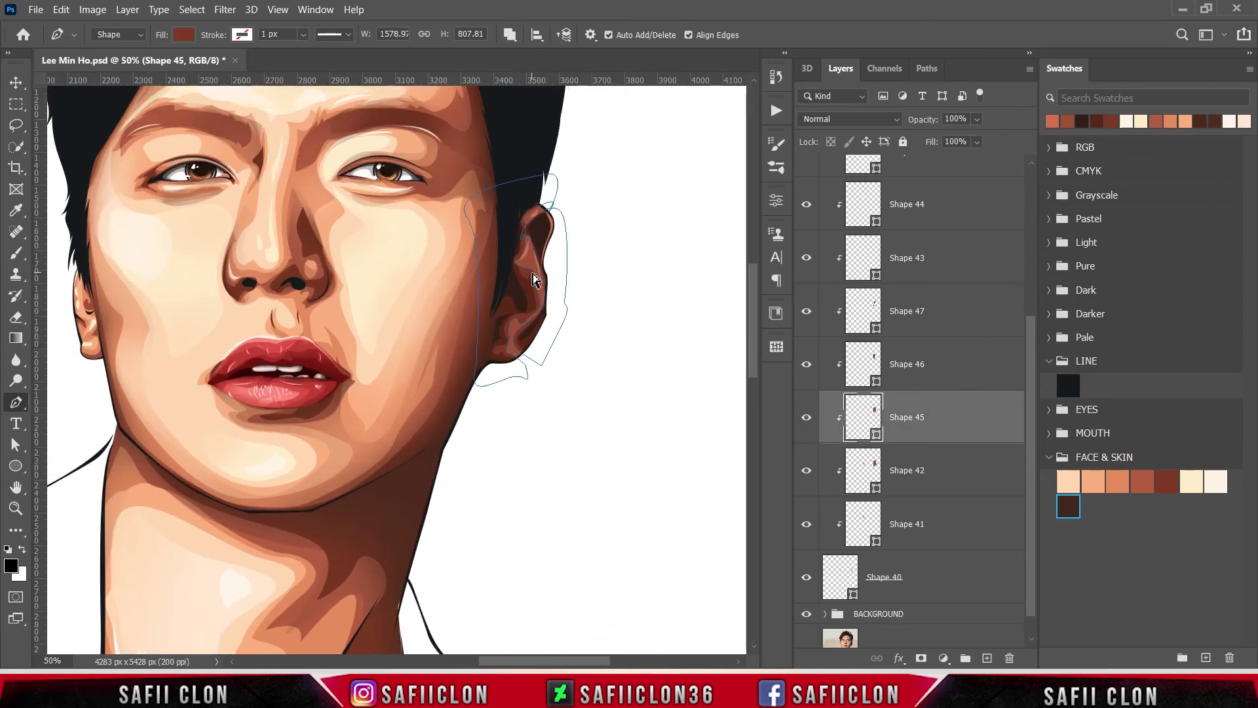
click(539, 252)
drag(535, 292, 533, 302)
click(539, 252)
key(Return)
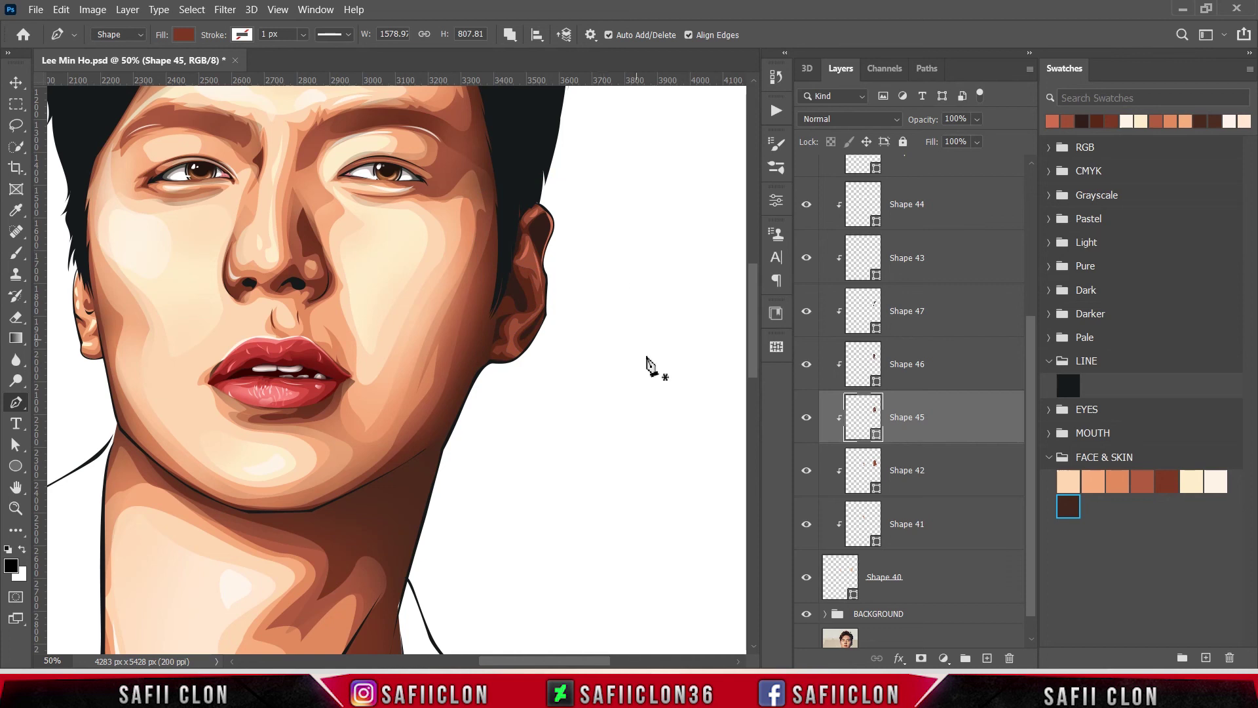
Refine Shape 46's ear shadow outline so it follows the ear's rim.
click(935, 373)
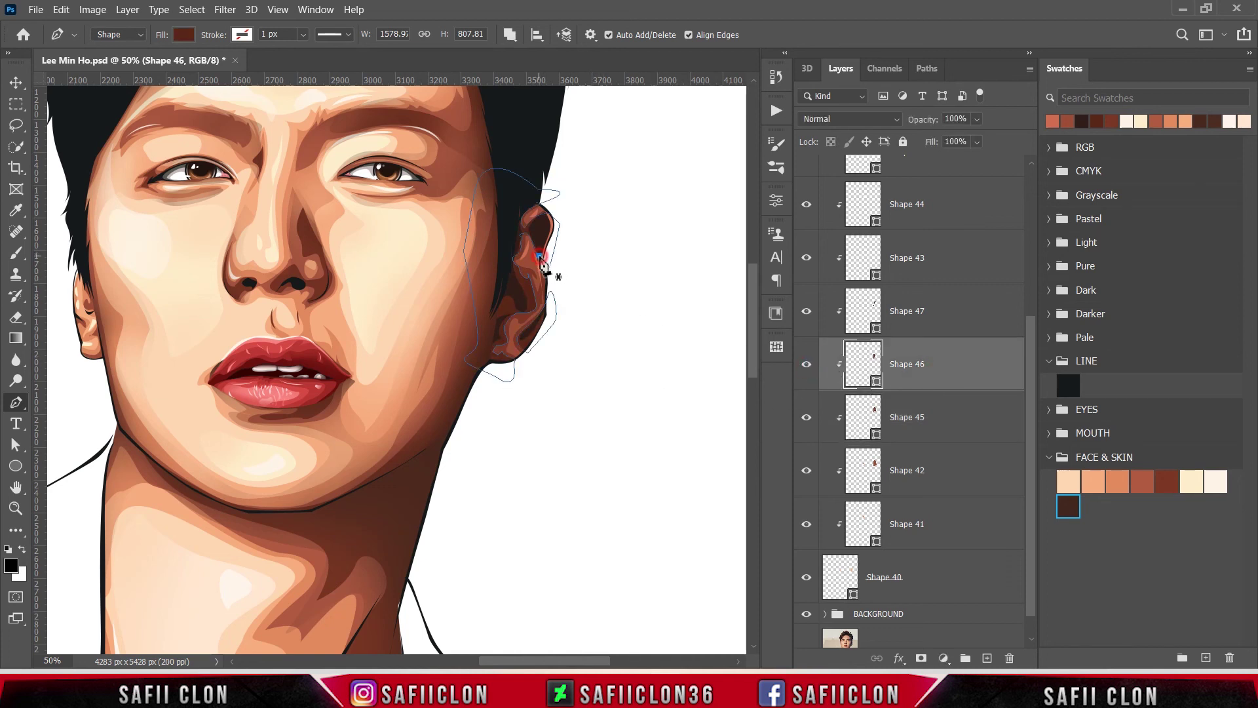
click(534, 300)
drag(556, 283, 564, 259)
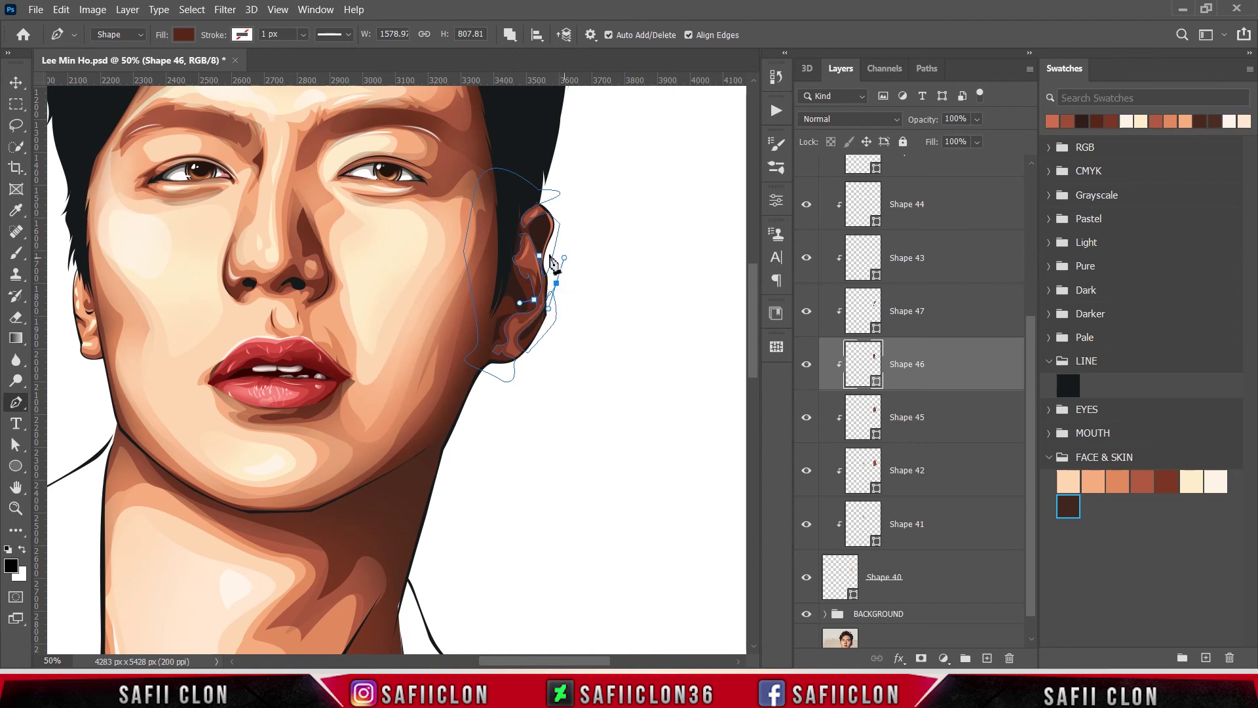
key(Escape)
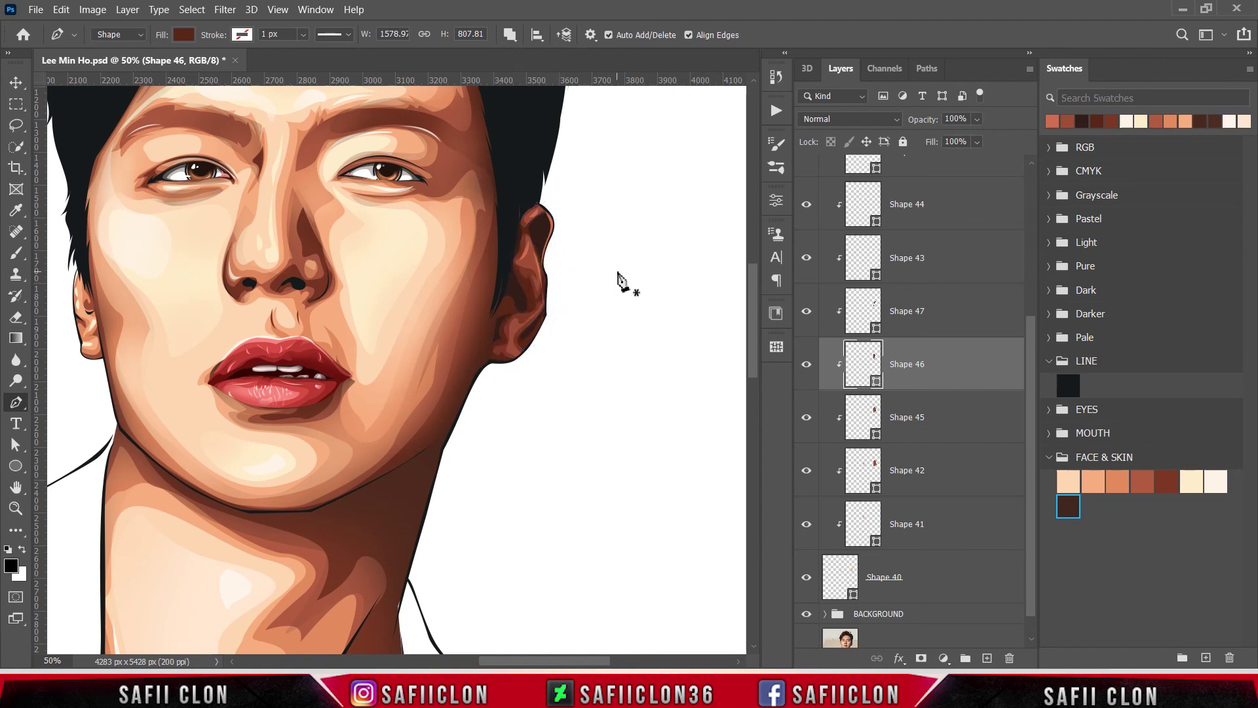
key(ctrl+z)
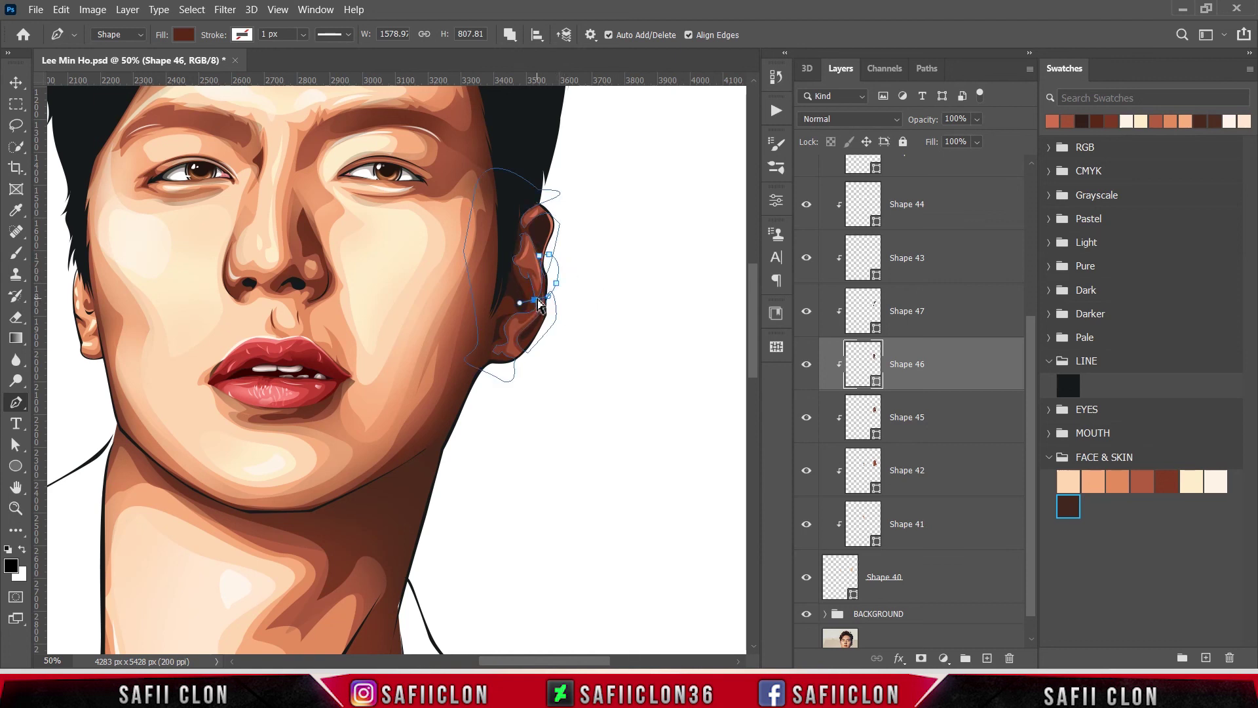
drag(556, 283, 550, 291)
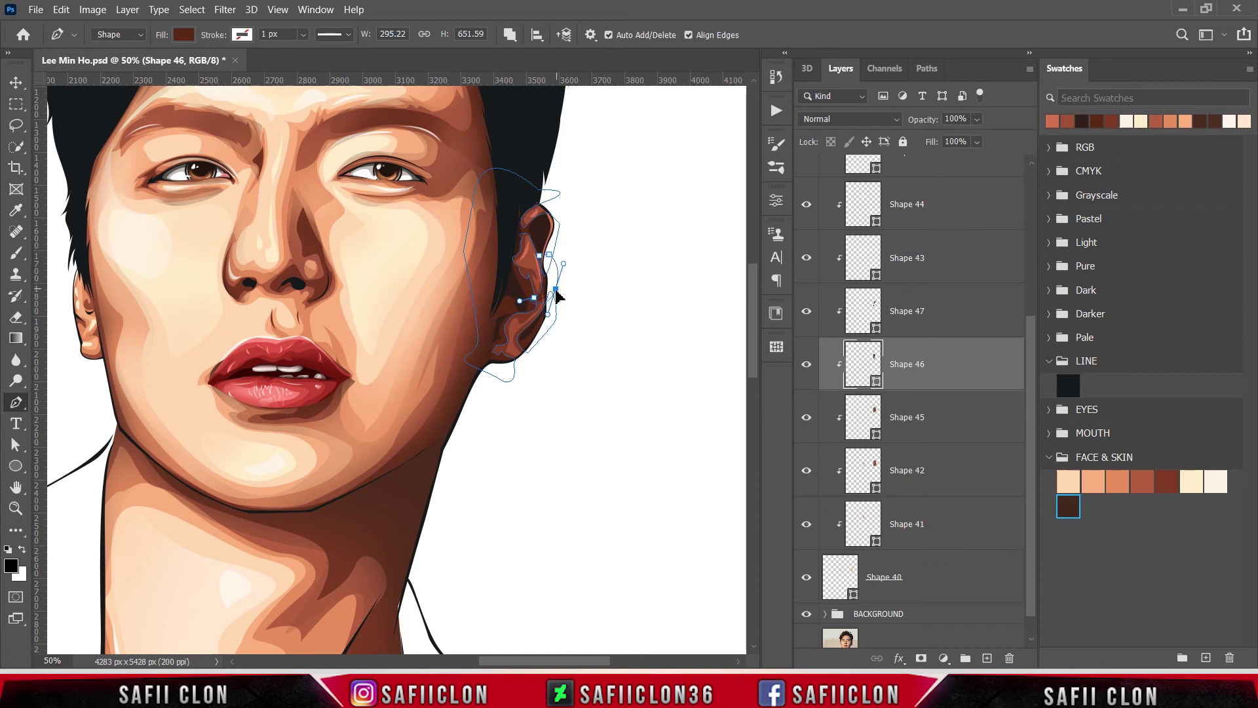
key(Escape)
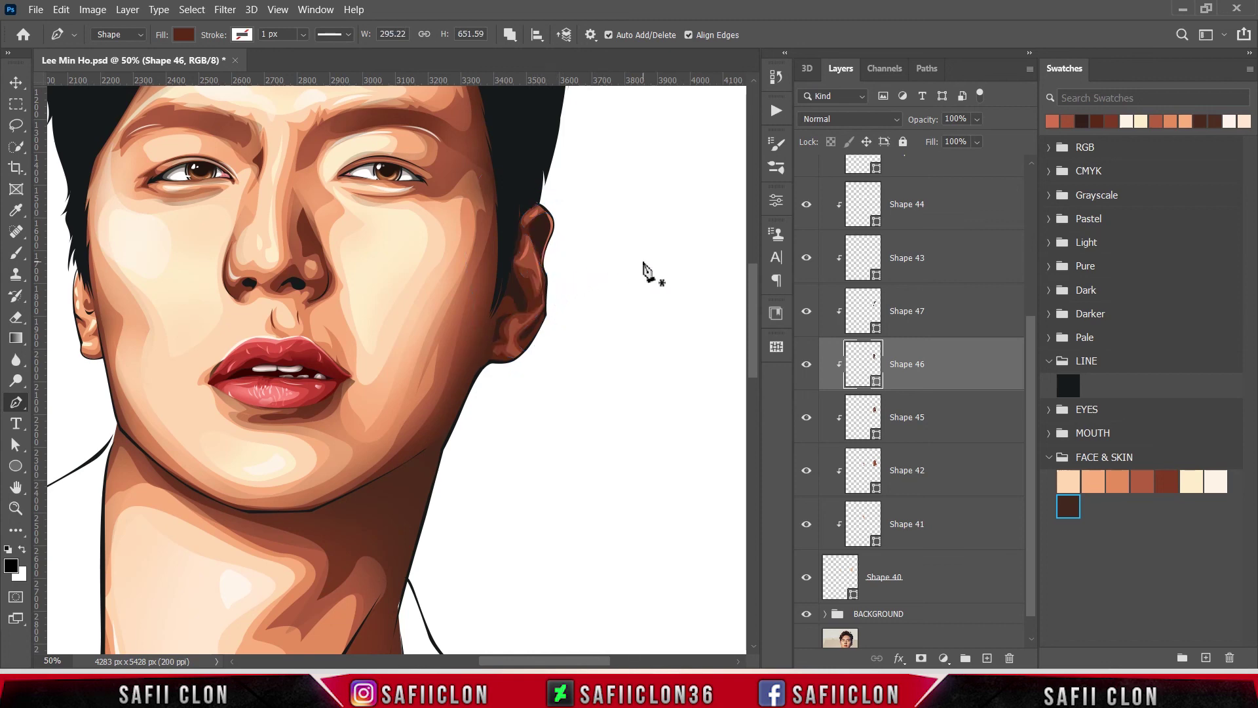
key(ctrl+minus)
key(ctrl+minus)
key(ctrl+minus)
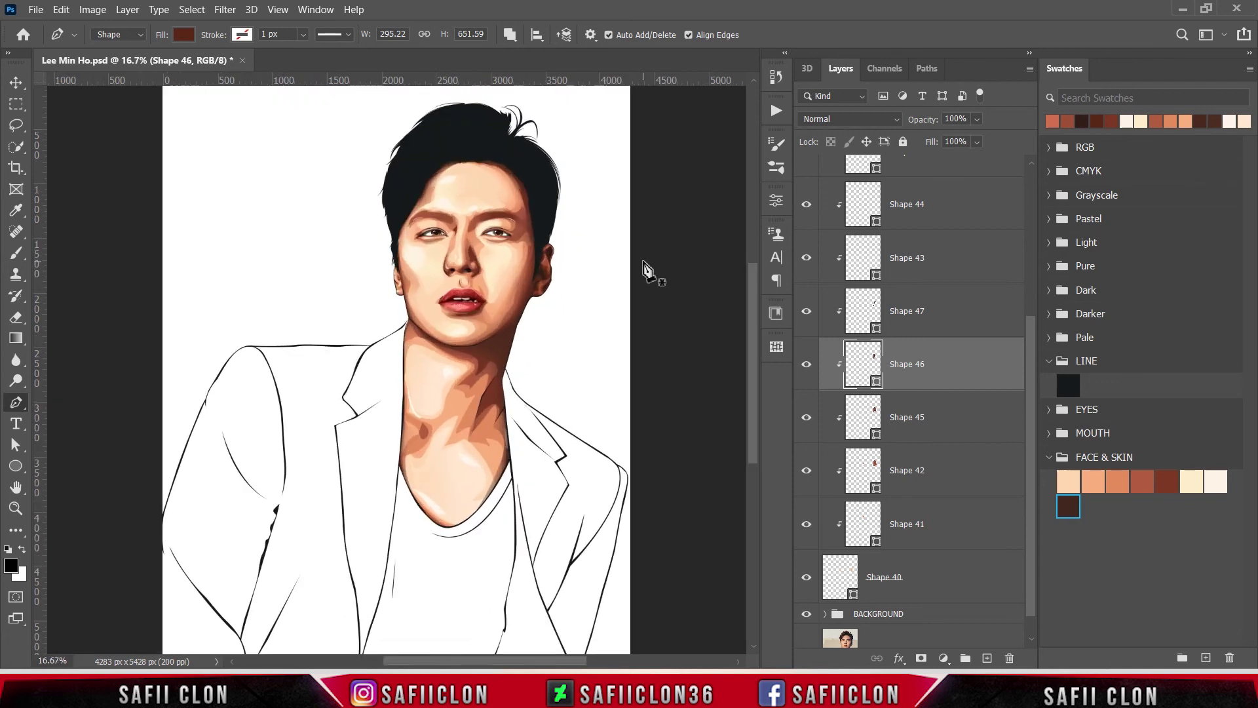
Group layers Shape 40 through Shape 48 into a new group named EAR.
scroll(988, 478, down, 1)
click(956, 542)
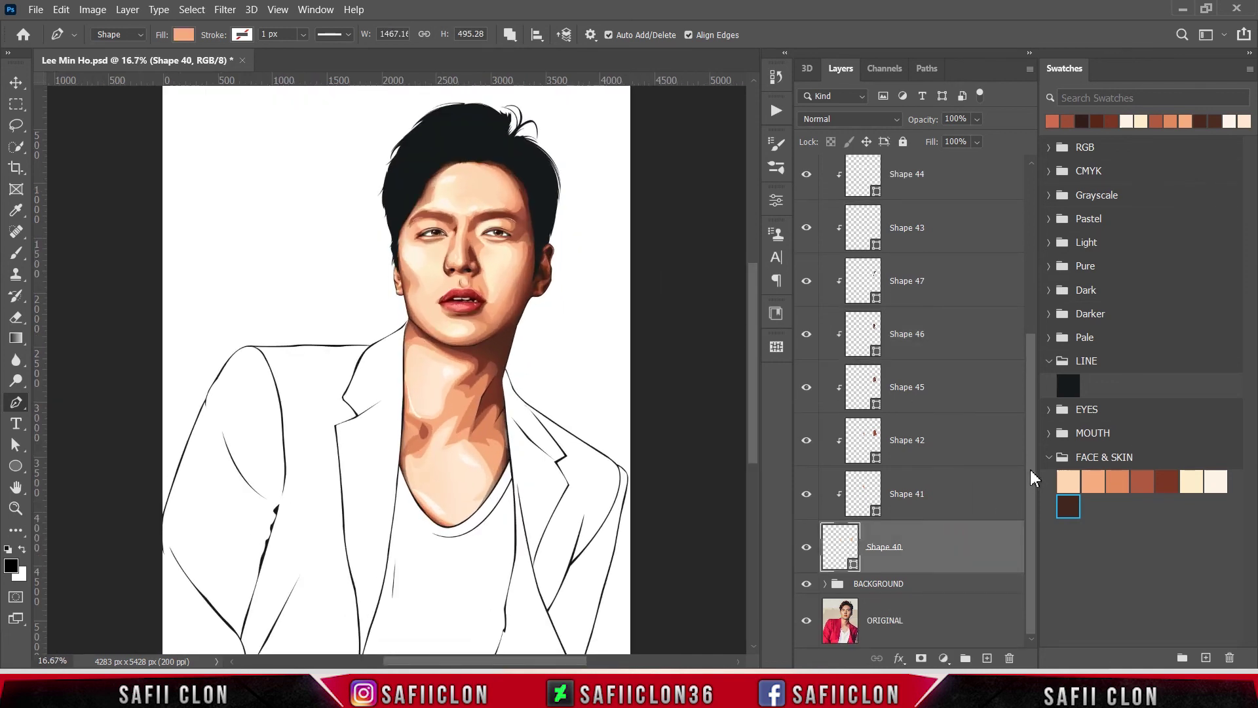
scroll(1003, 505, up, 2)
scroll(1022, 367, up, 1)
shift+click(946, 303)
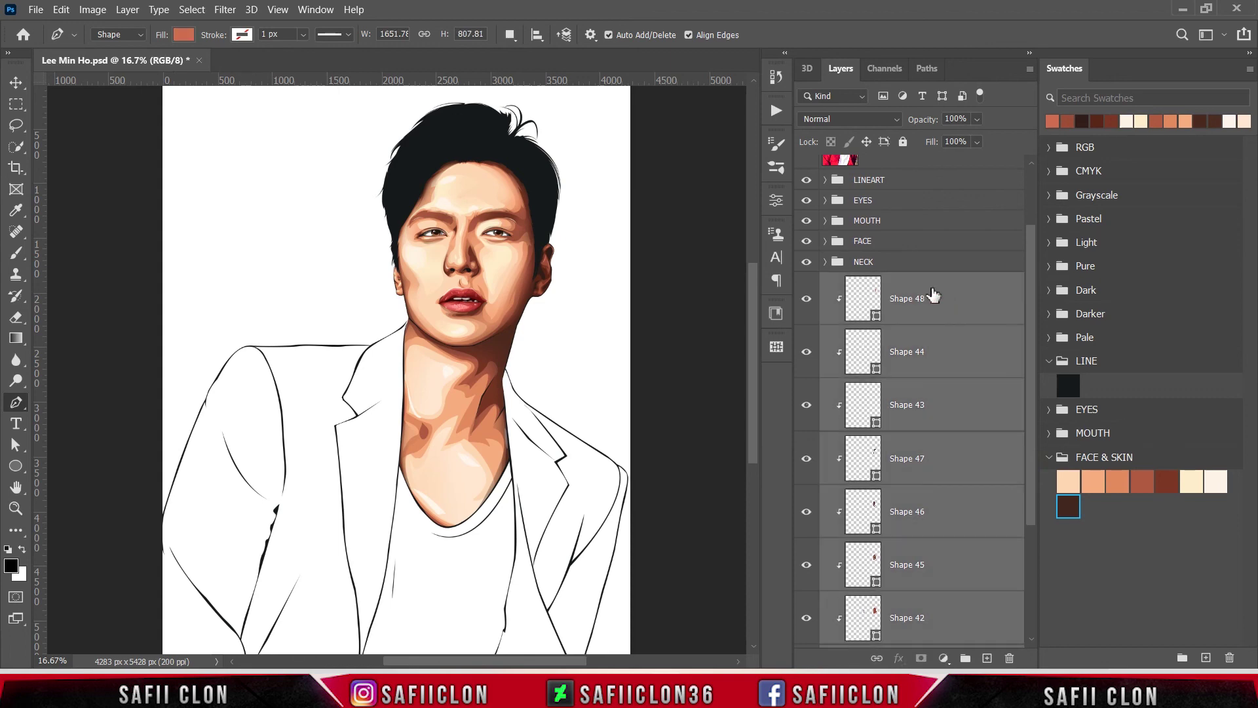
right_click(942, 296)
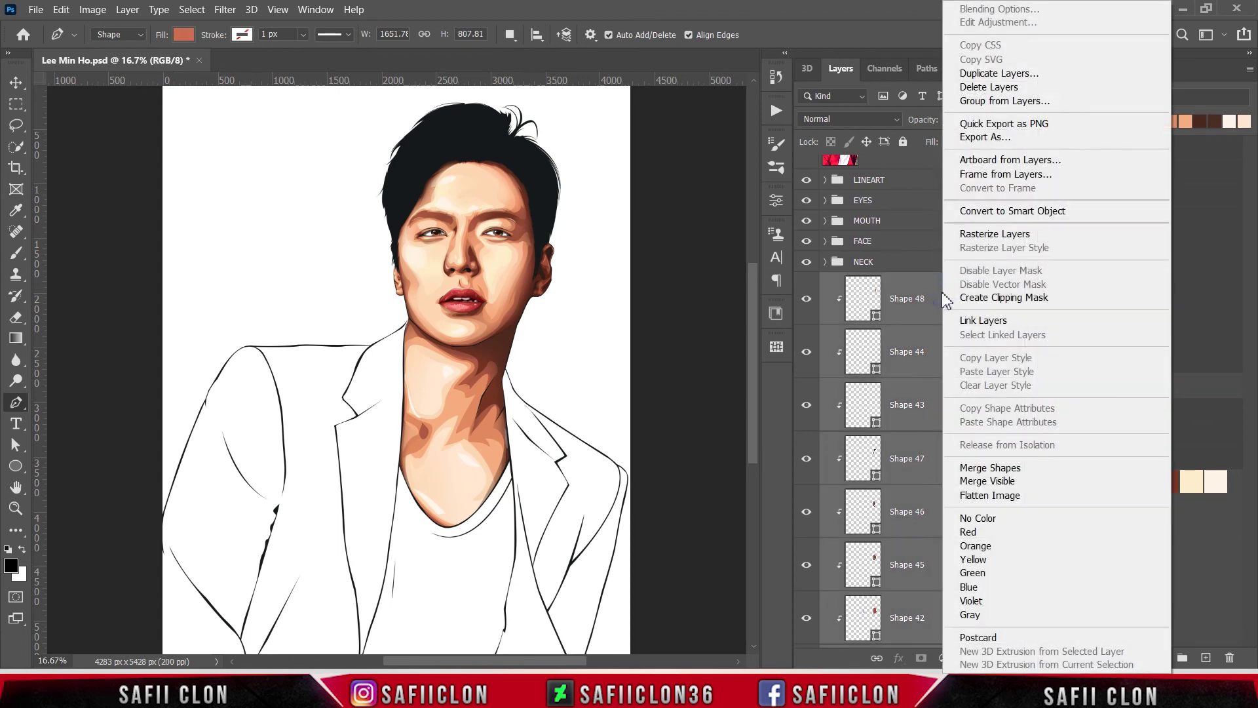
click(983, 100)
text(EAR)
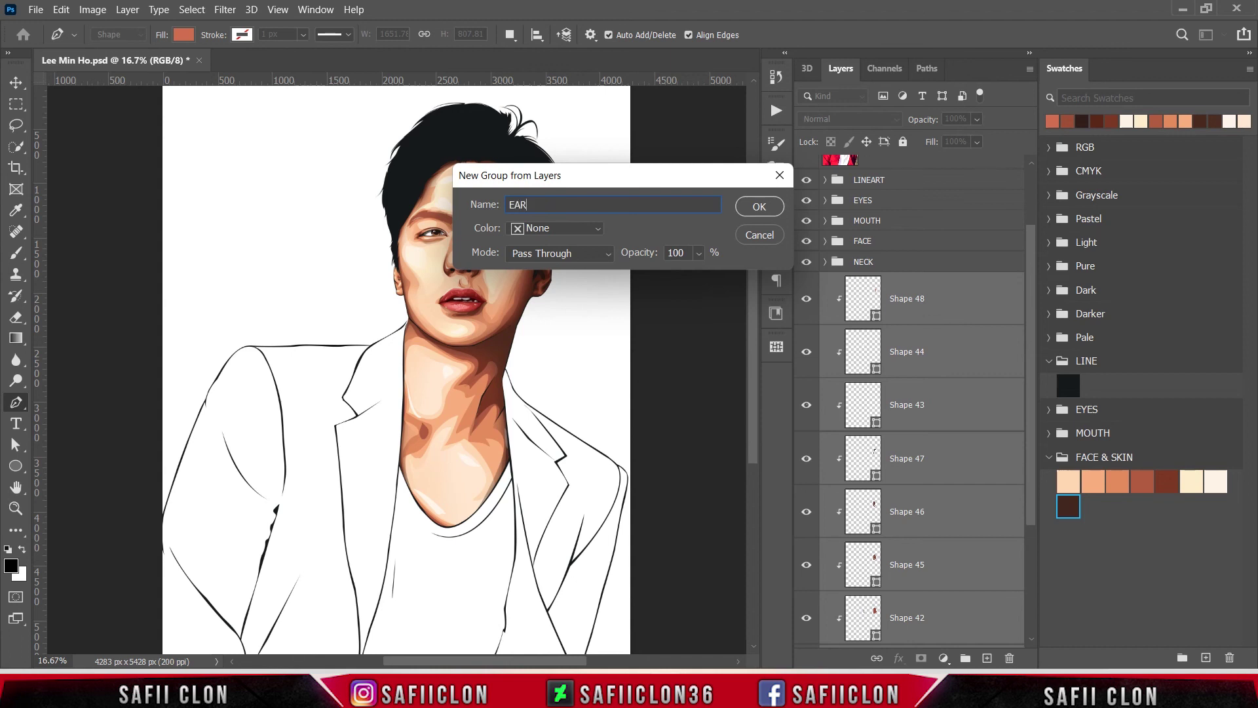
click(758, 207)
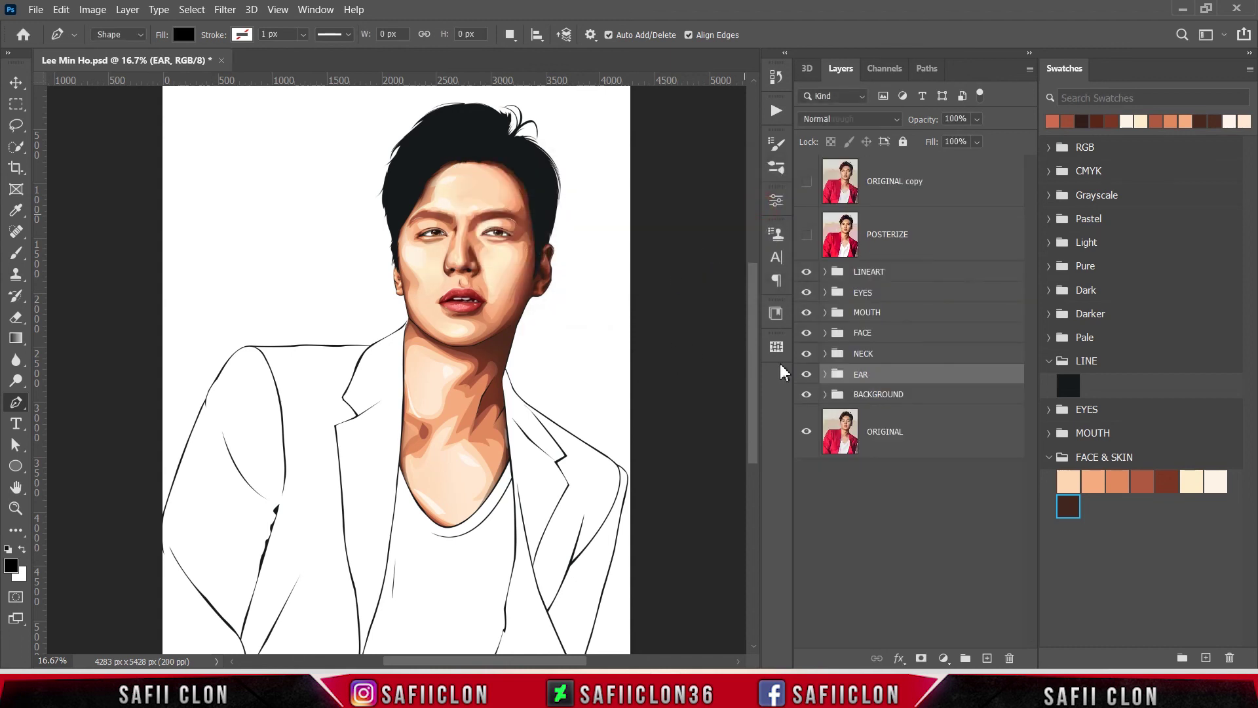
Toggle the EAR group's visibility to check it, then save Lee Min Ho.psd.
click(807, 374)
click(806, 374)
key(ctrl+minus)
key(ctrl+minus)
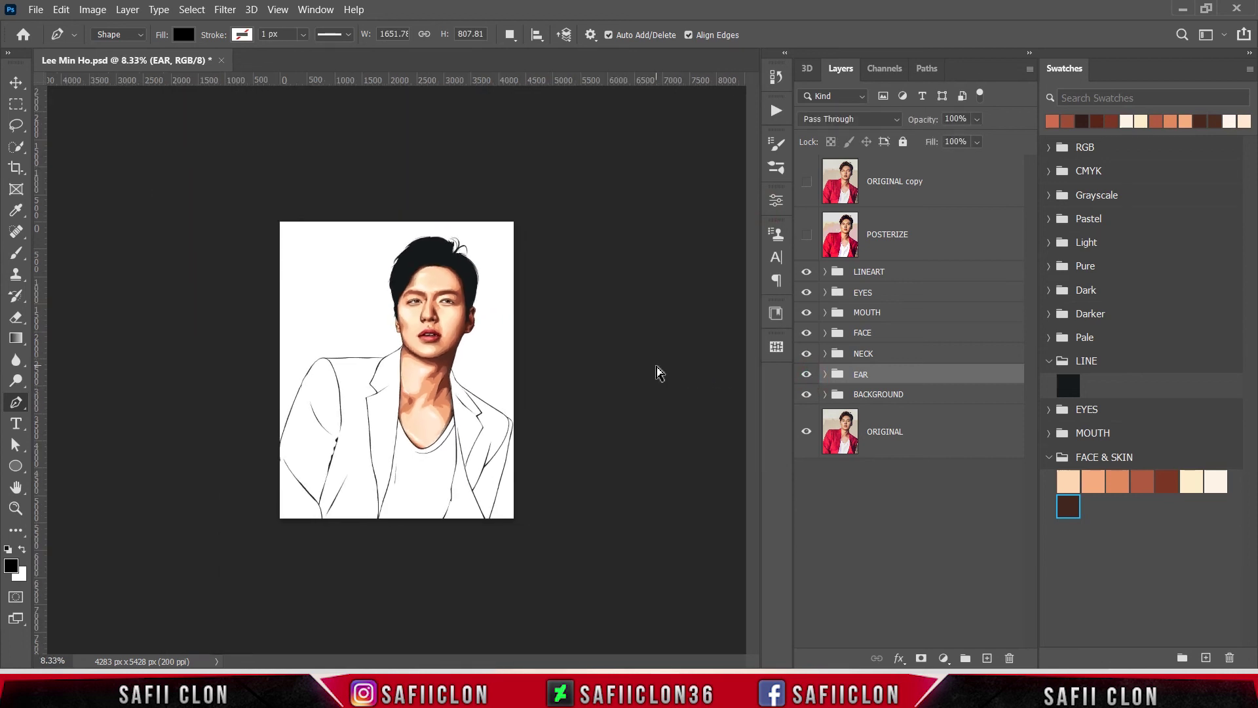
key(ctrl+plus)
key(ctrl+plus)
key(ctrl+s)
key(ctrl+plus)
key(ctrl+plus)
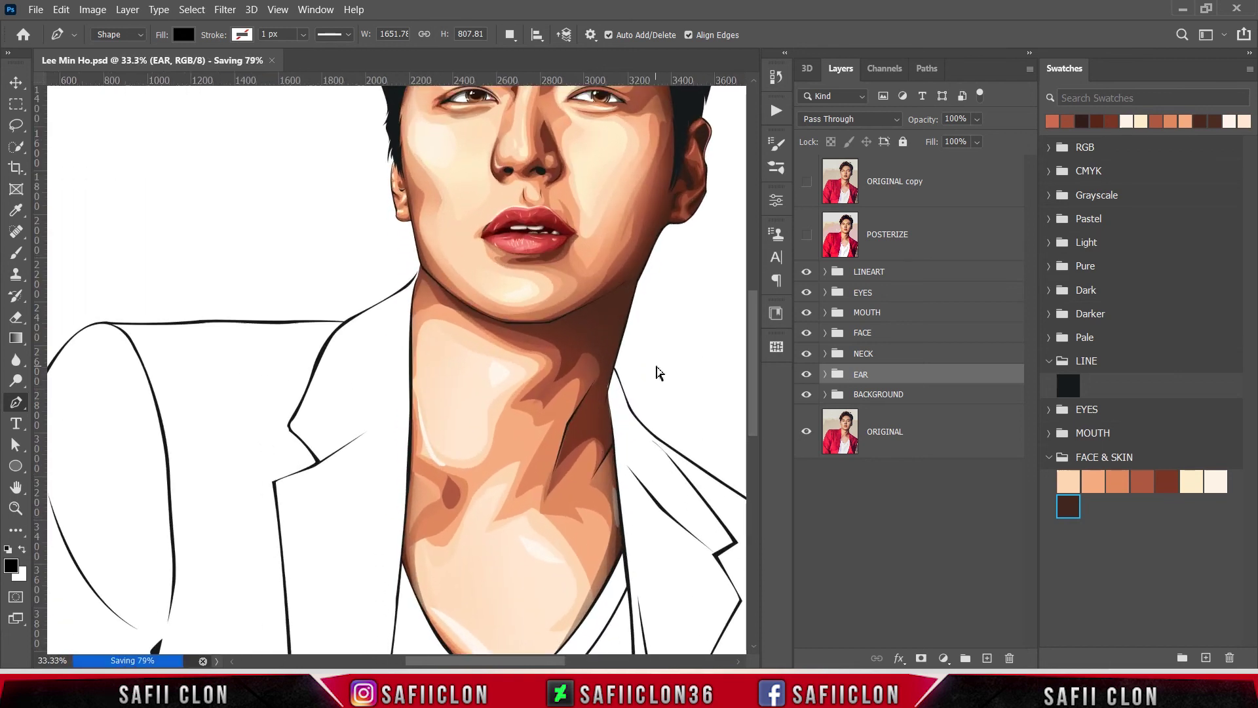
key(ctrl+minus)
key(ctrl+minus)
key(ctrl+minus)
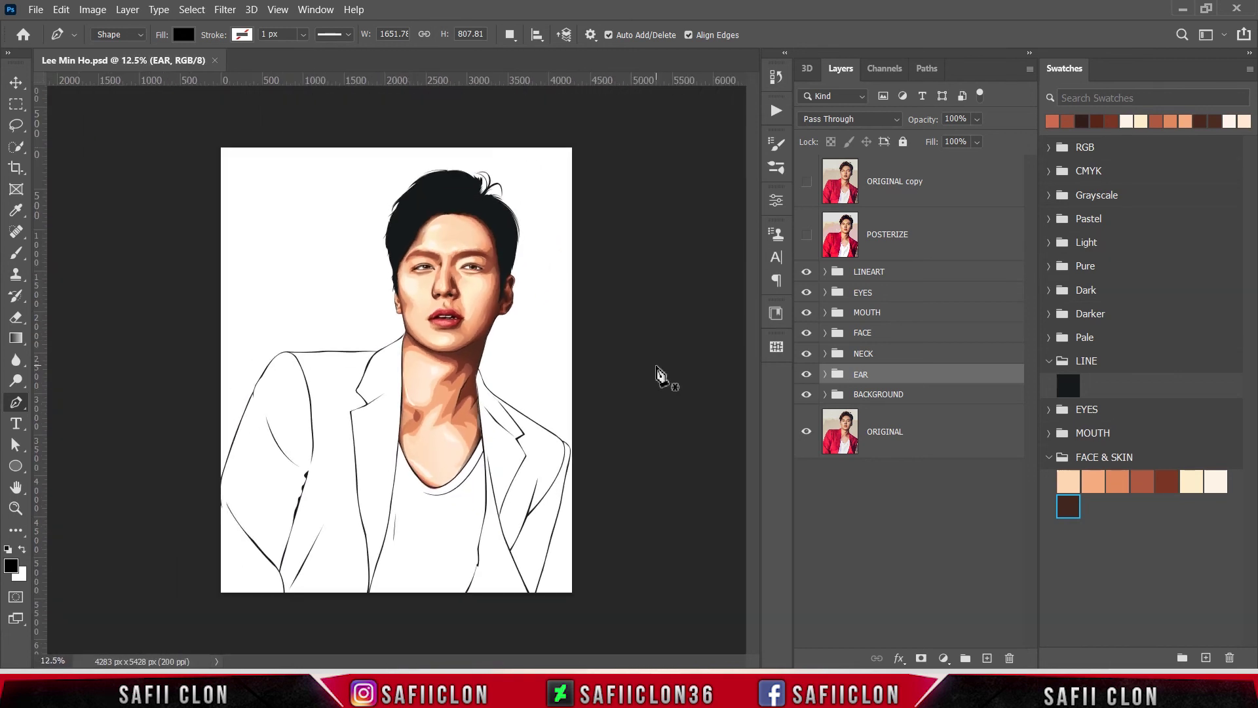